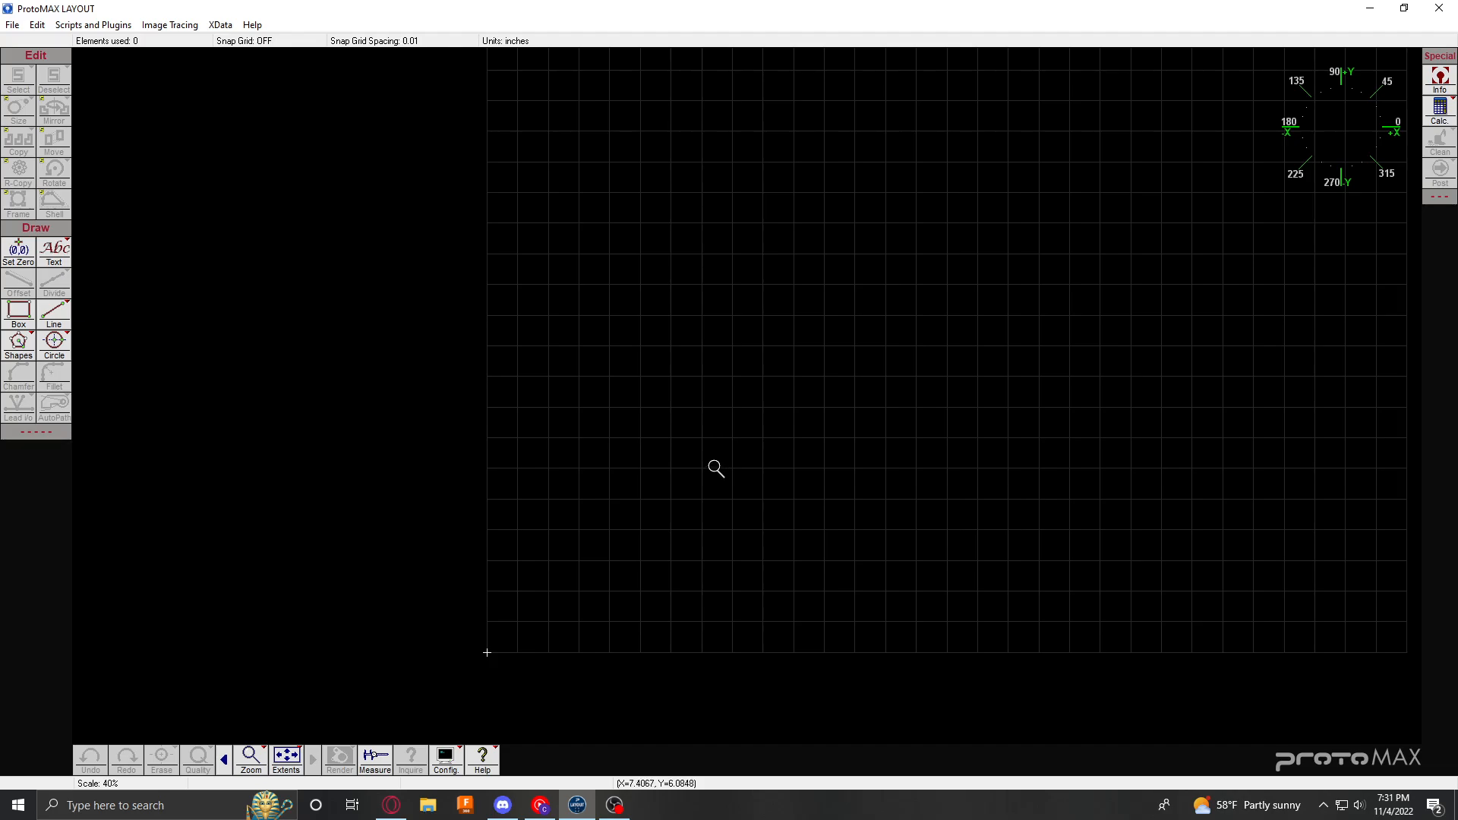
Step: Draw a freehand box about 10.2 inches wide and 5.9 inches high, up and to the right of the origin
scroll(745, 398, down, 2)
scroll(714, 414, up, 2)
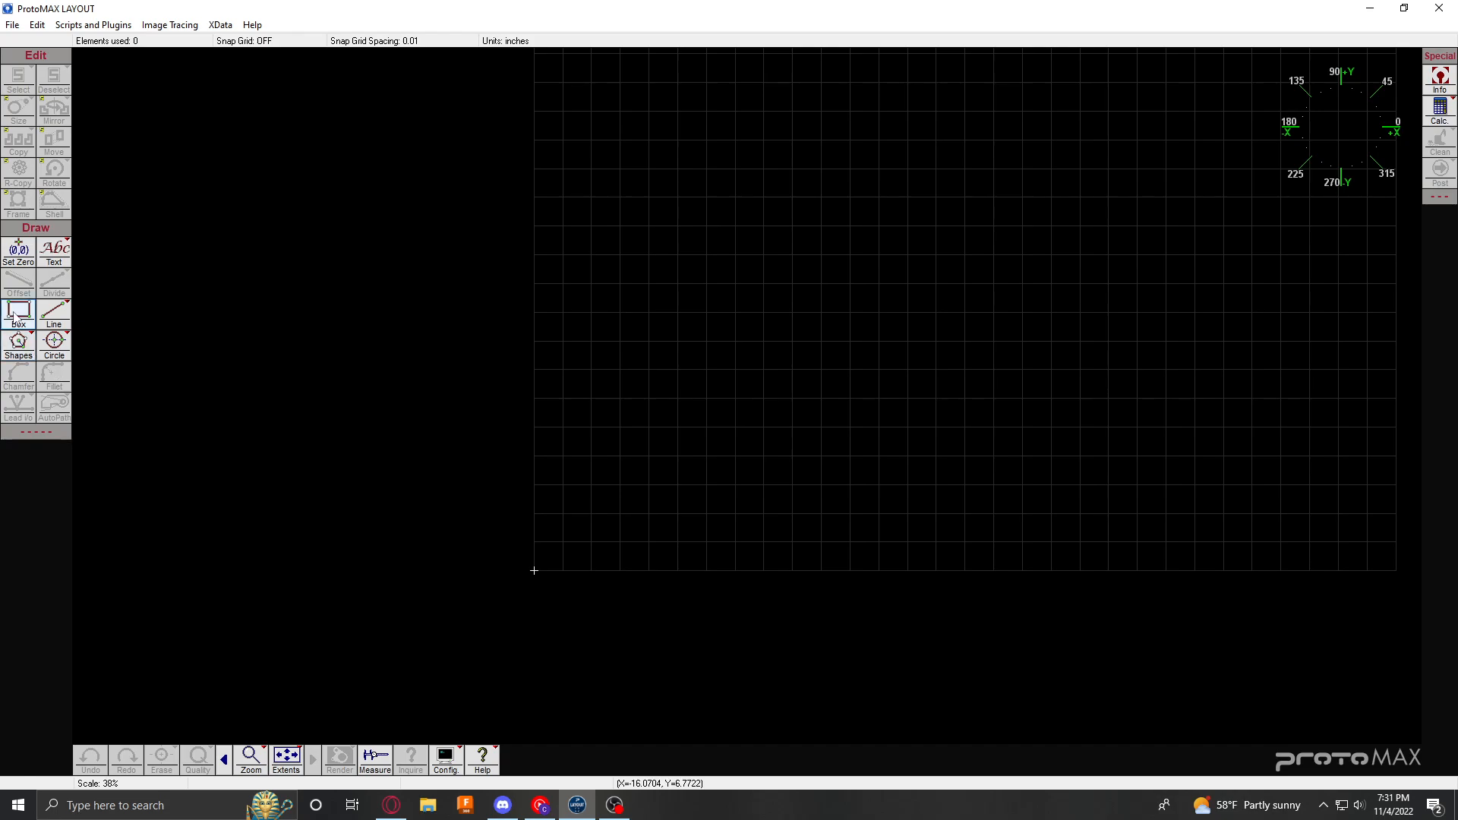
click(27, 338)
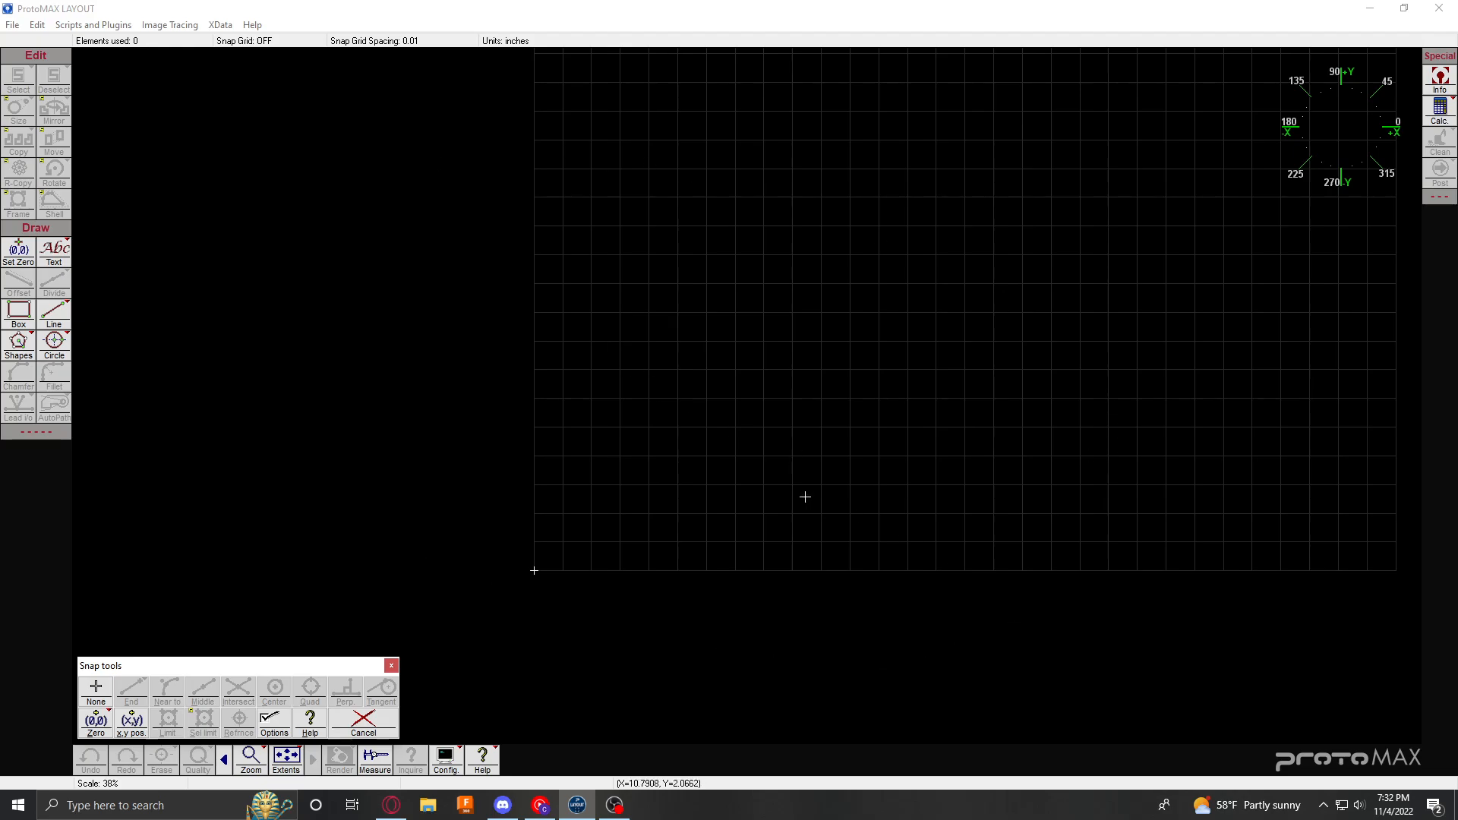
click(613, 473)
click(907, 303)
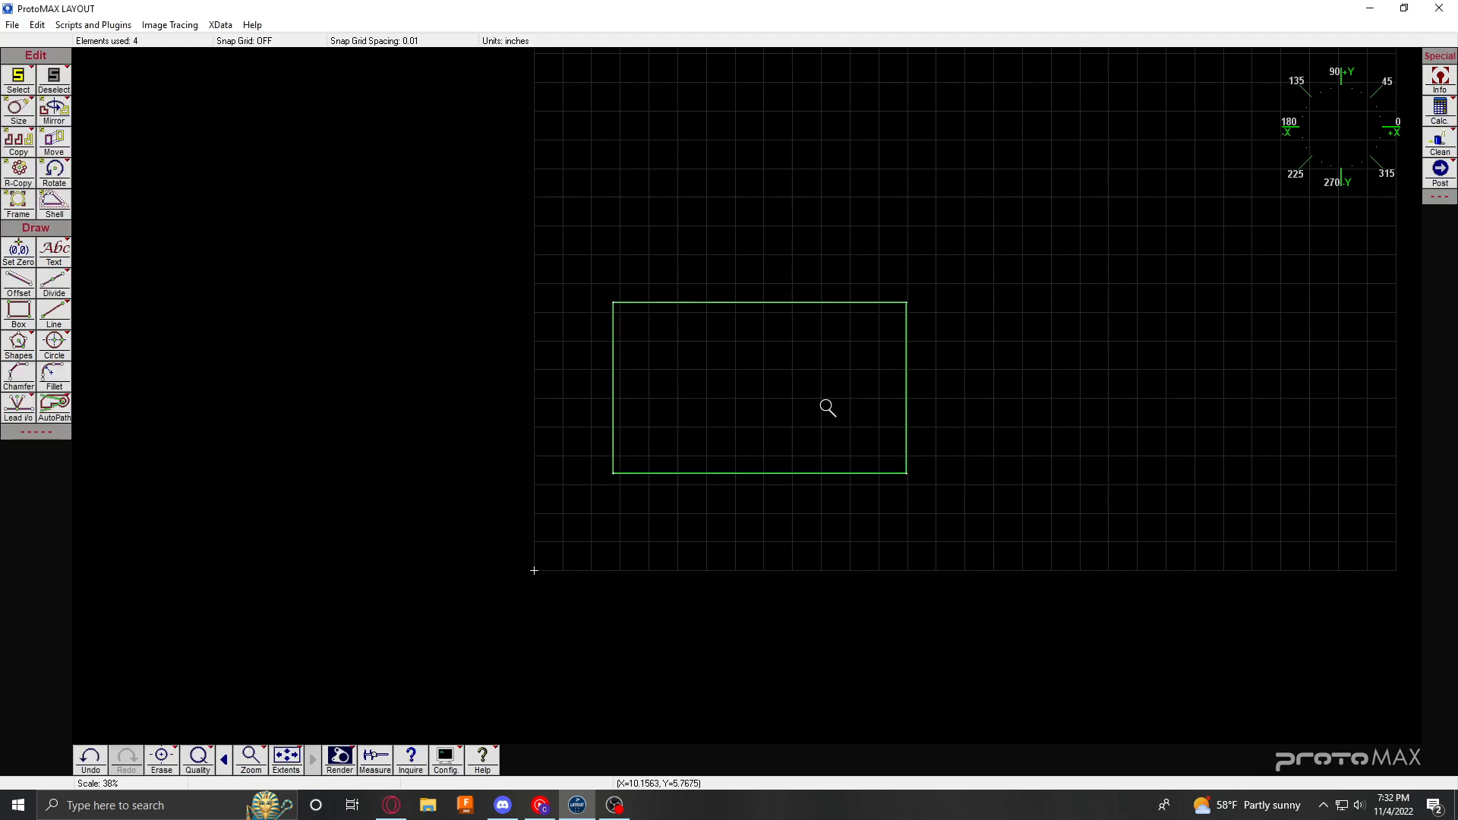
scroll(746, 397, down, 4)
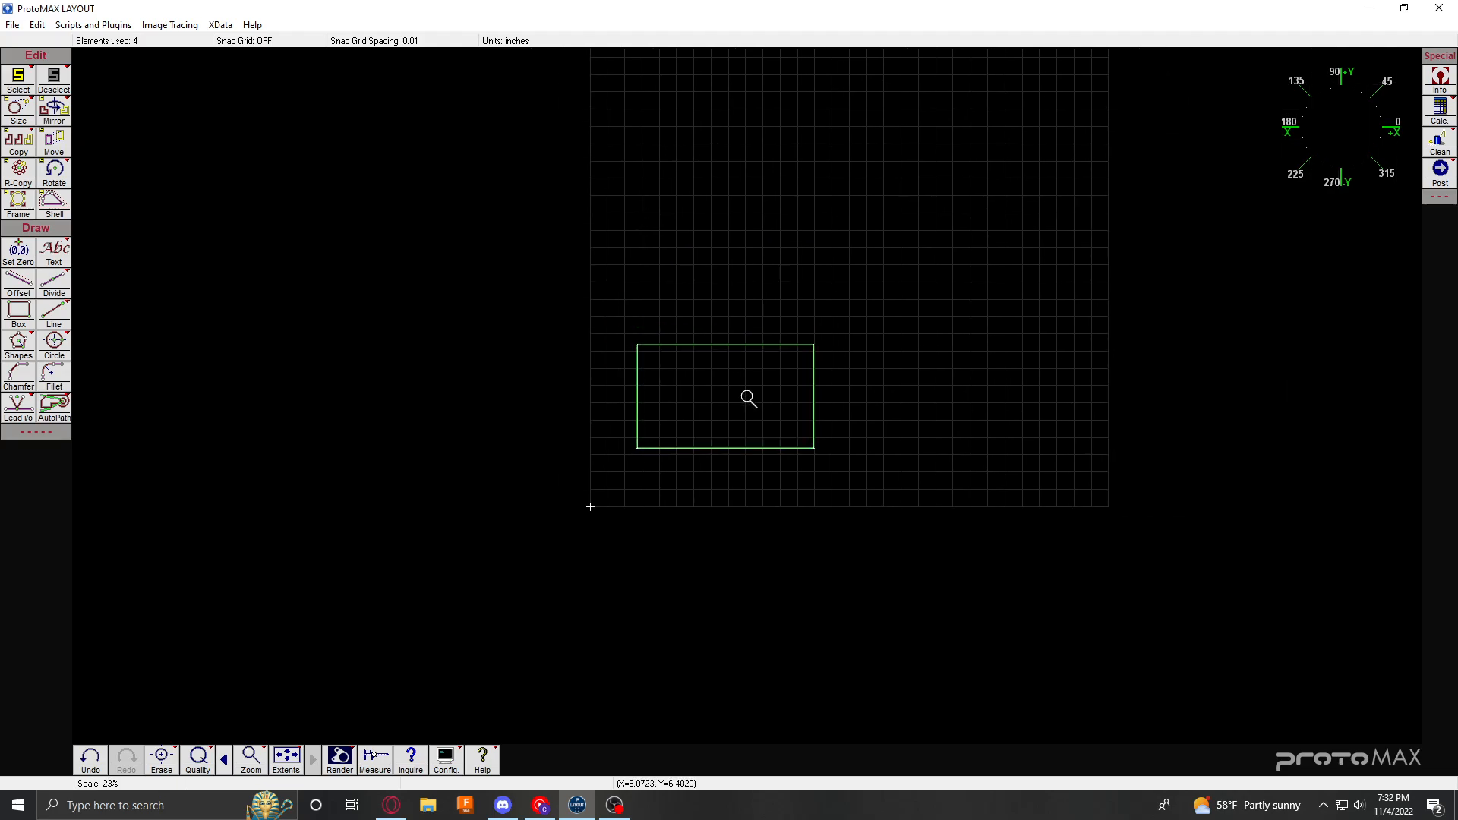
scroll(743, 396, up, 8)
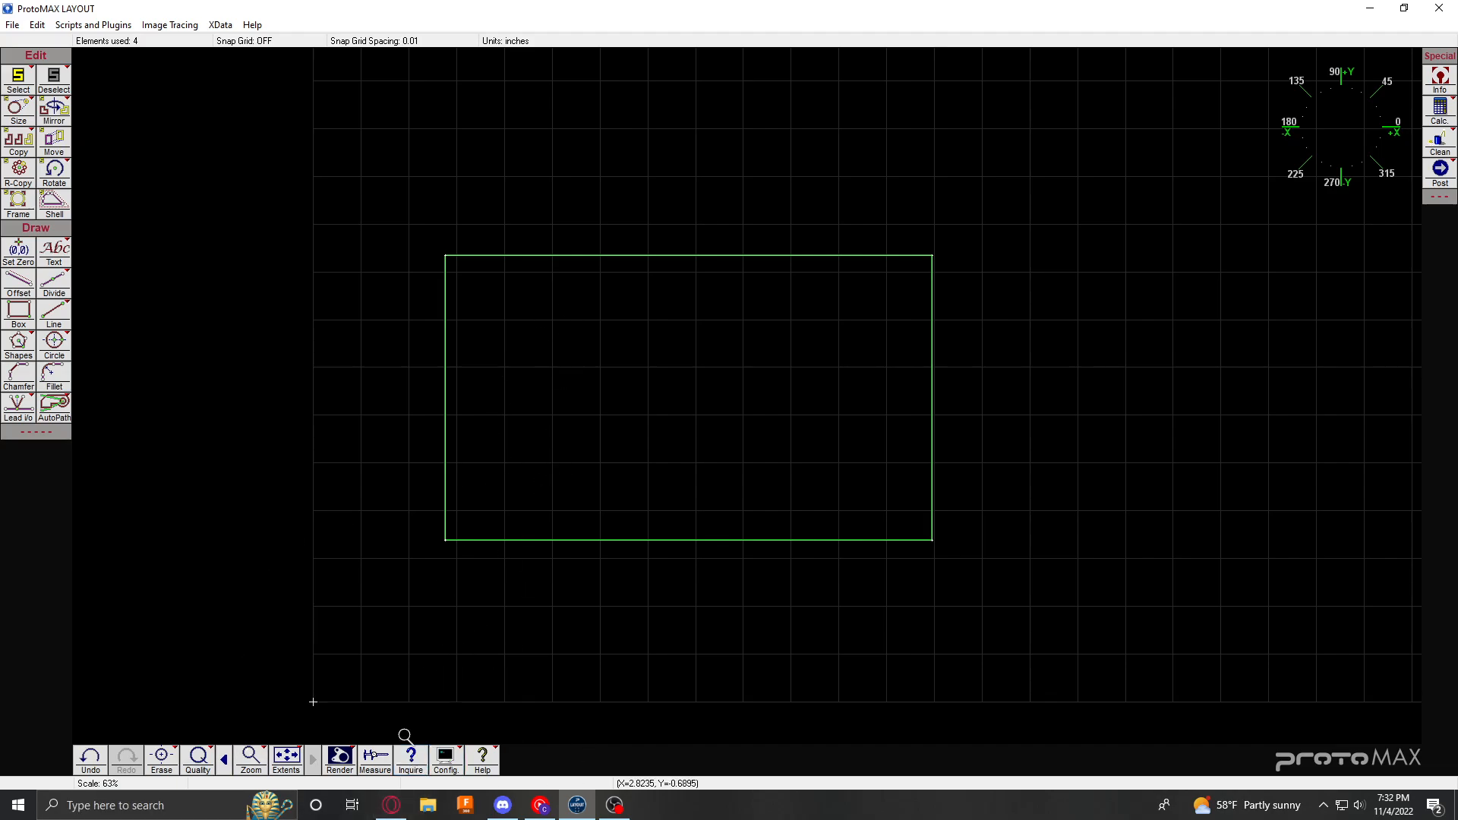
Step: Inquire the lengths of the freehand box's bottom and left edges
click(412, 764)
click(666, 540)
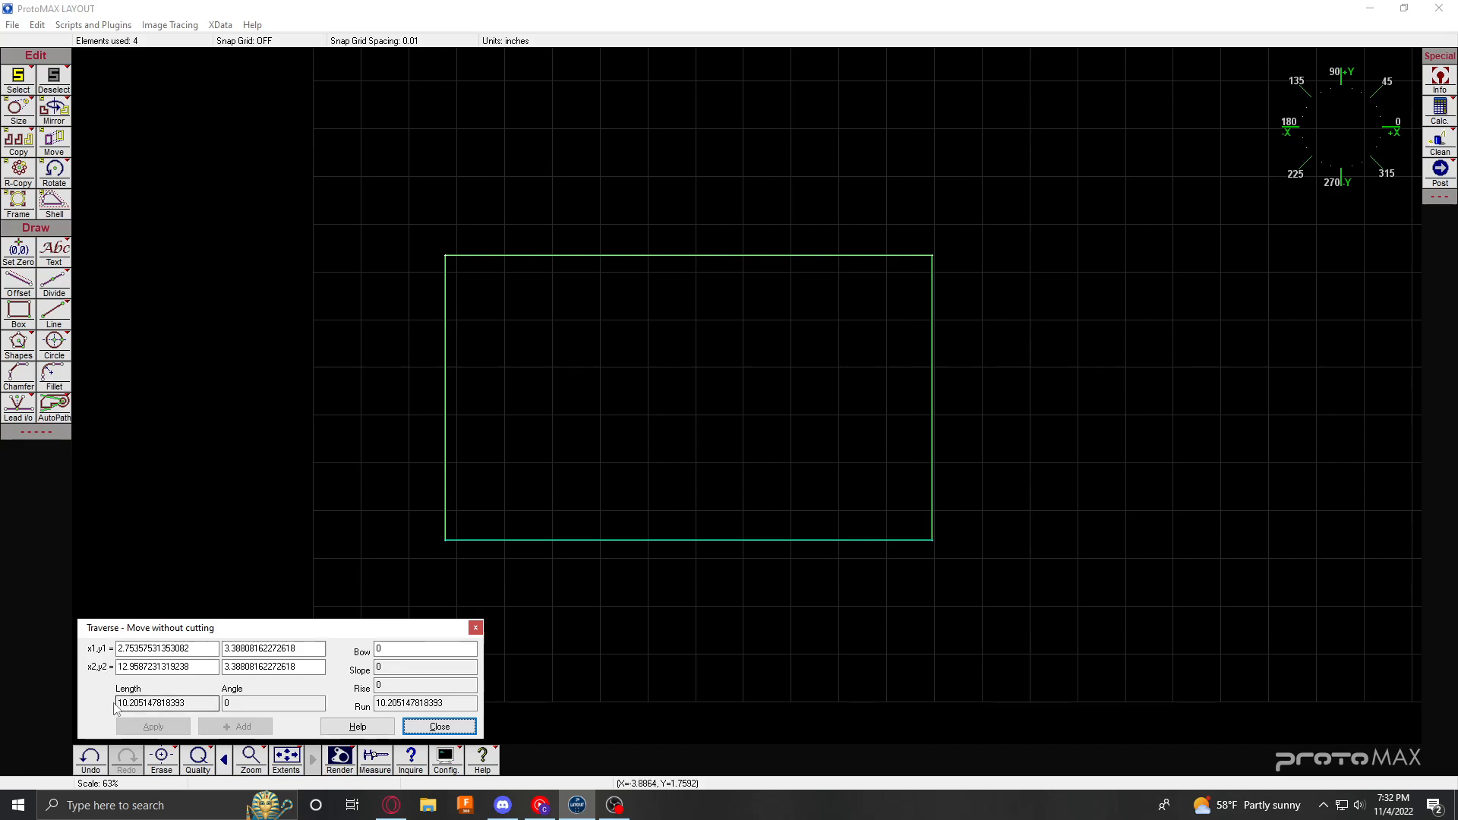
click(440, 726)
click(445, 439)
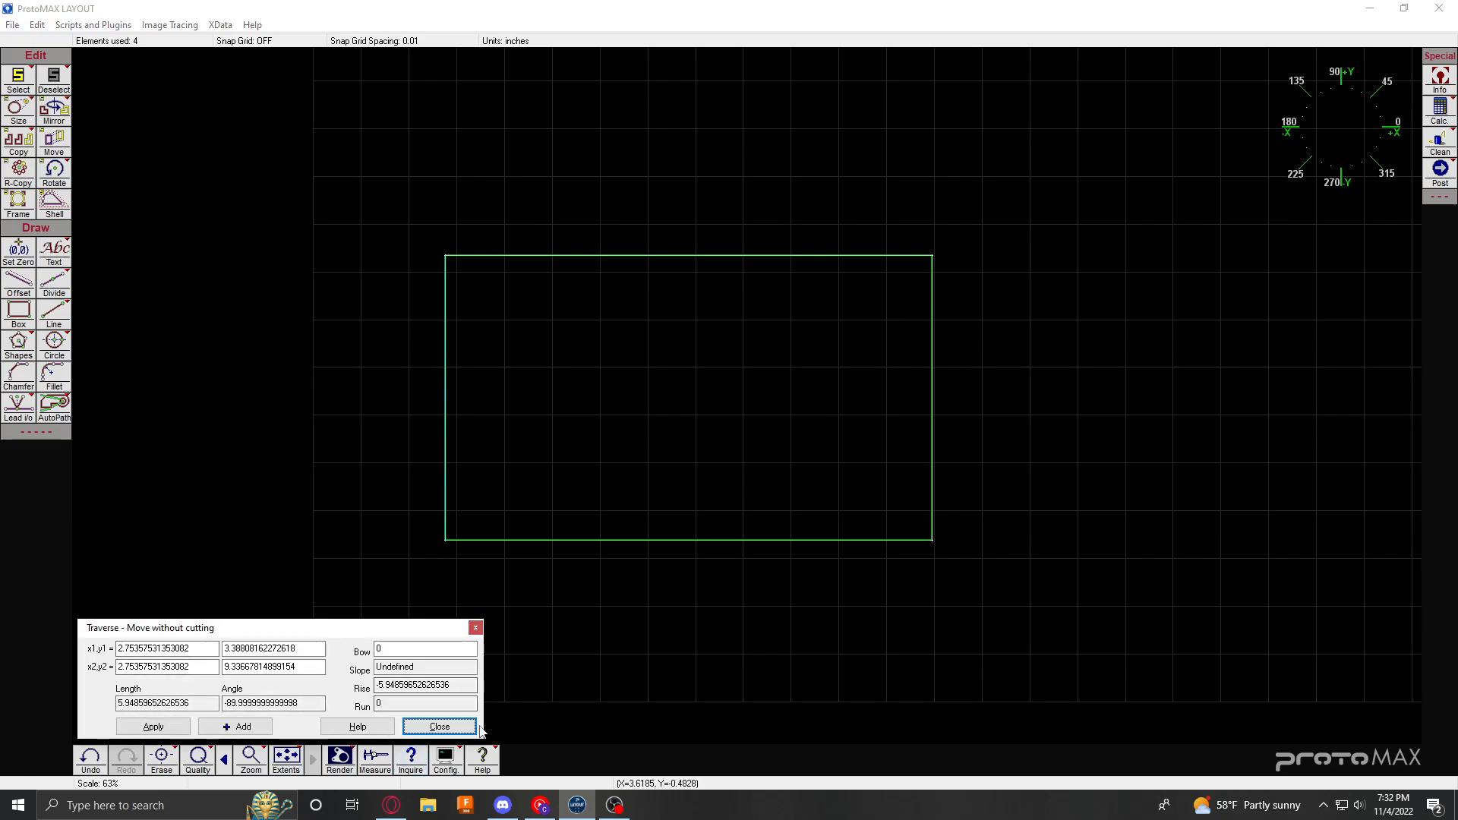
click(439, 726)
Step: Undo the freehand box
scroll(756, 350, down, 3)
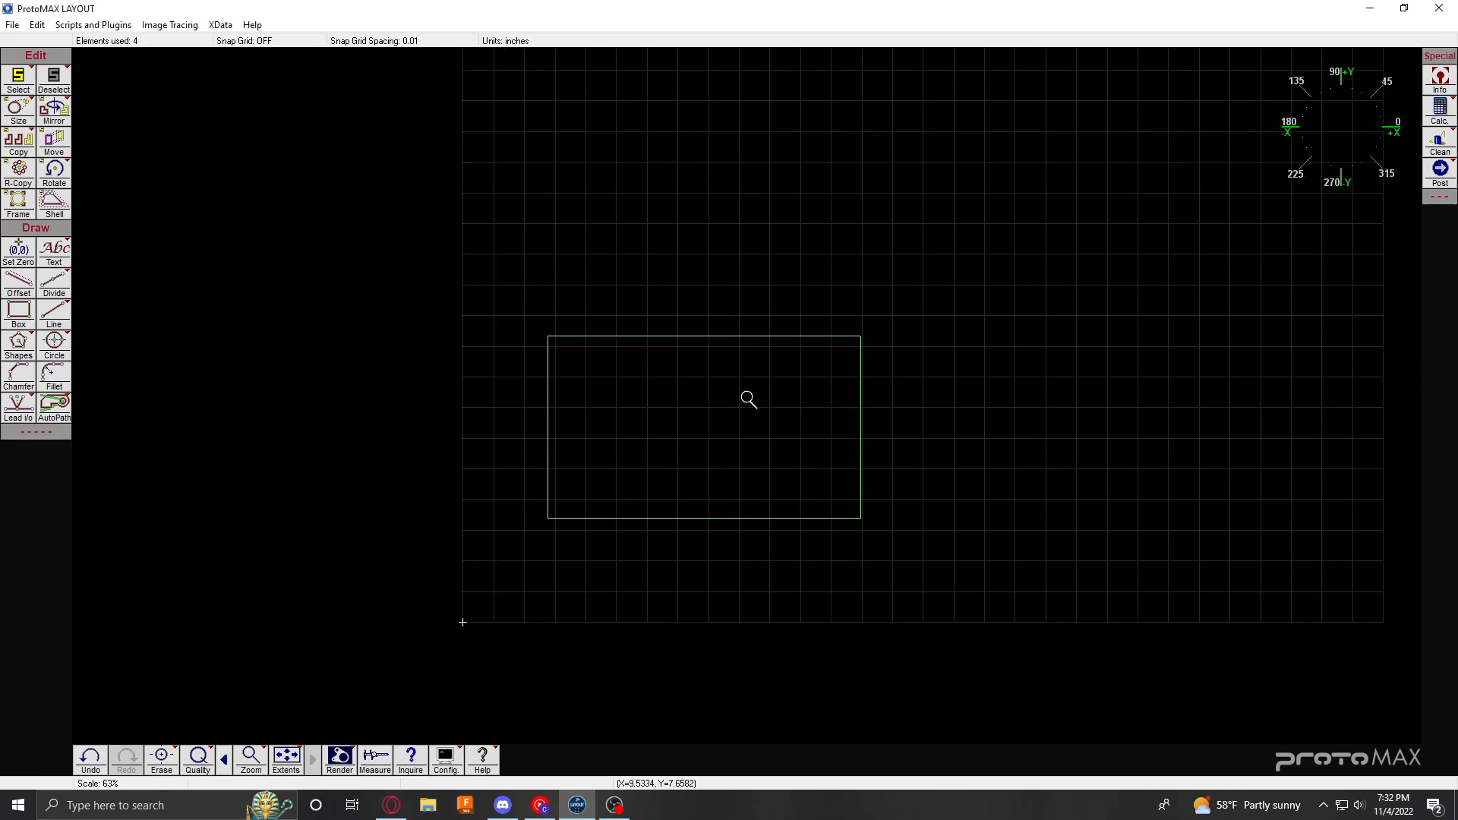
scroll(747, 397, up, 3)
key(ctrl+z)
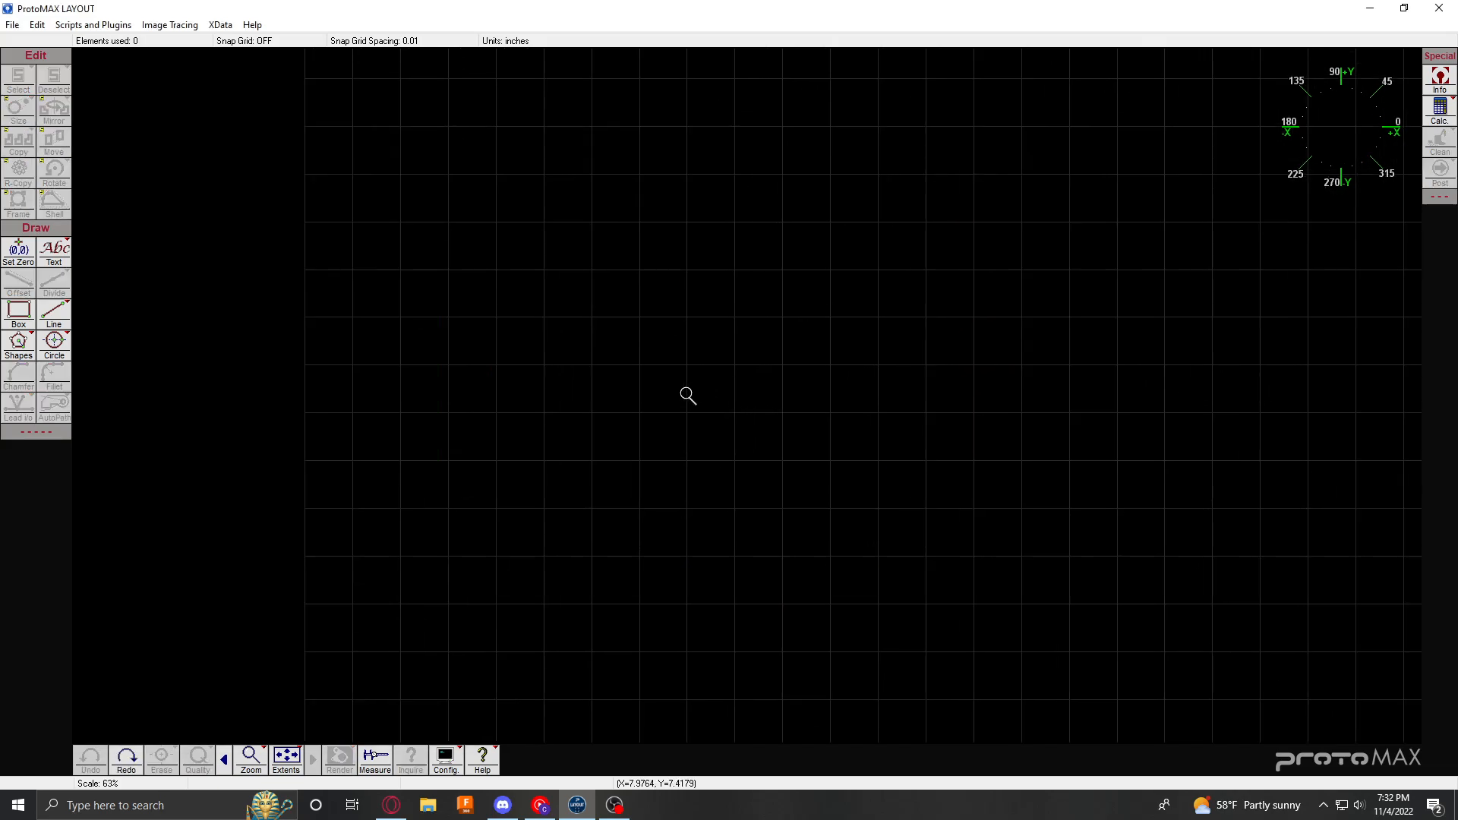
Step: Draw a box 5 inches wide and 5 inches high with its first corner snapped to the zero point
scroll(741, 399, down, 1)
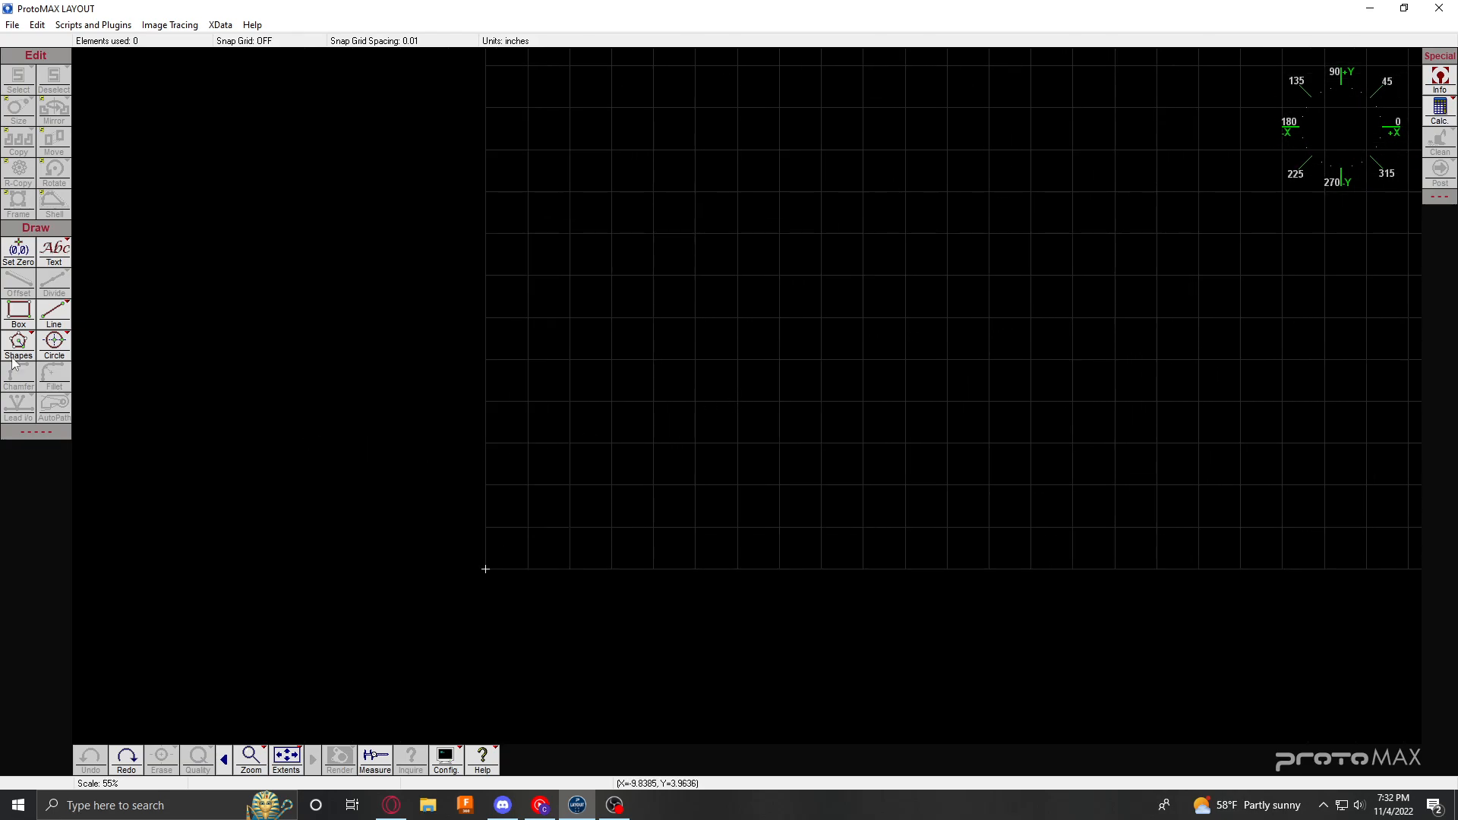
click(18, 310)
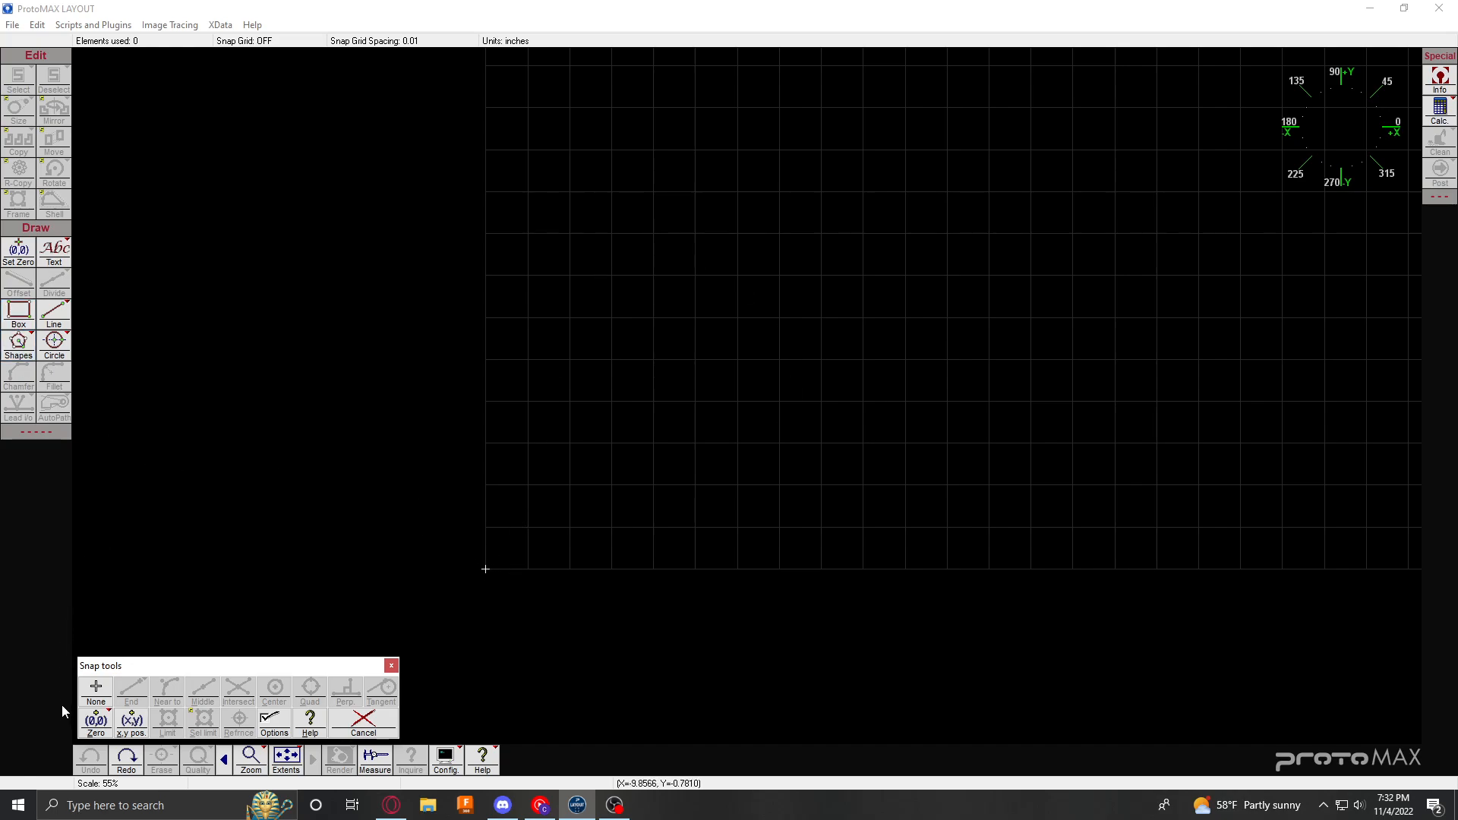
click(96, 720)
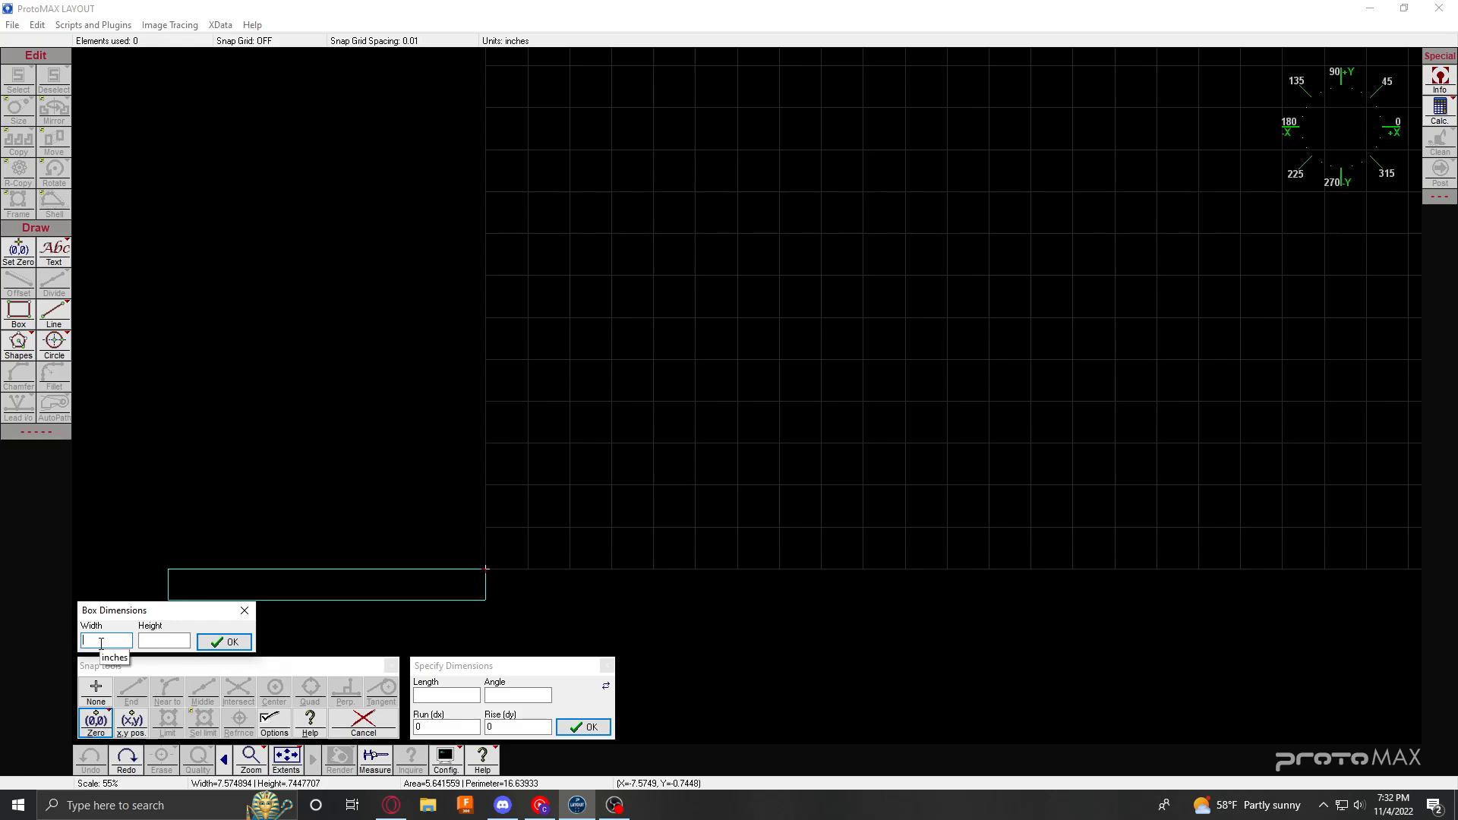
text(5)
key(Tab)
text(5)
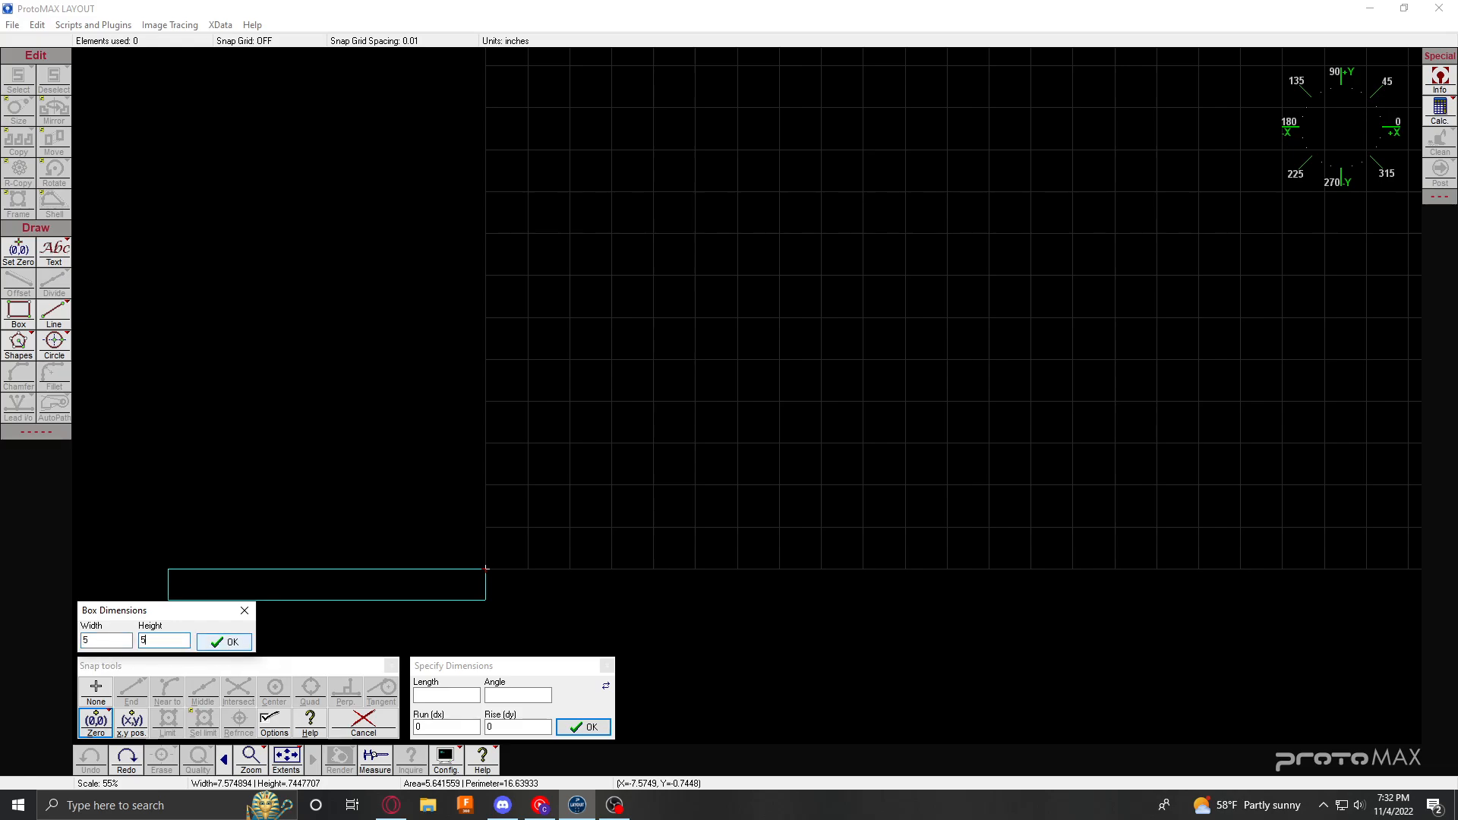
click(231, 643)
Step: Inquire the lengths of all four edges of the square at the origin
scroll(746, 397, up, 2)
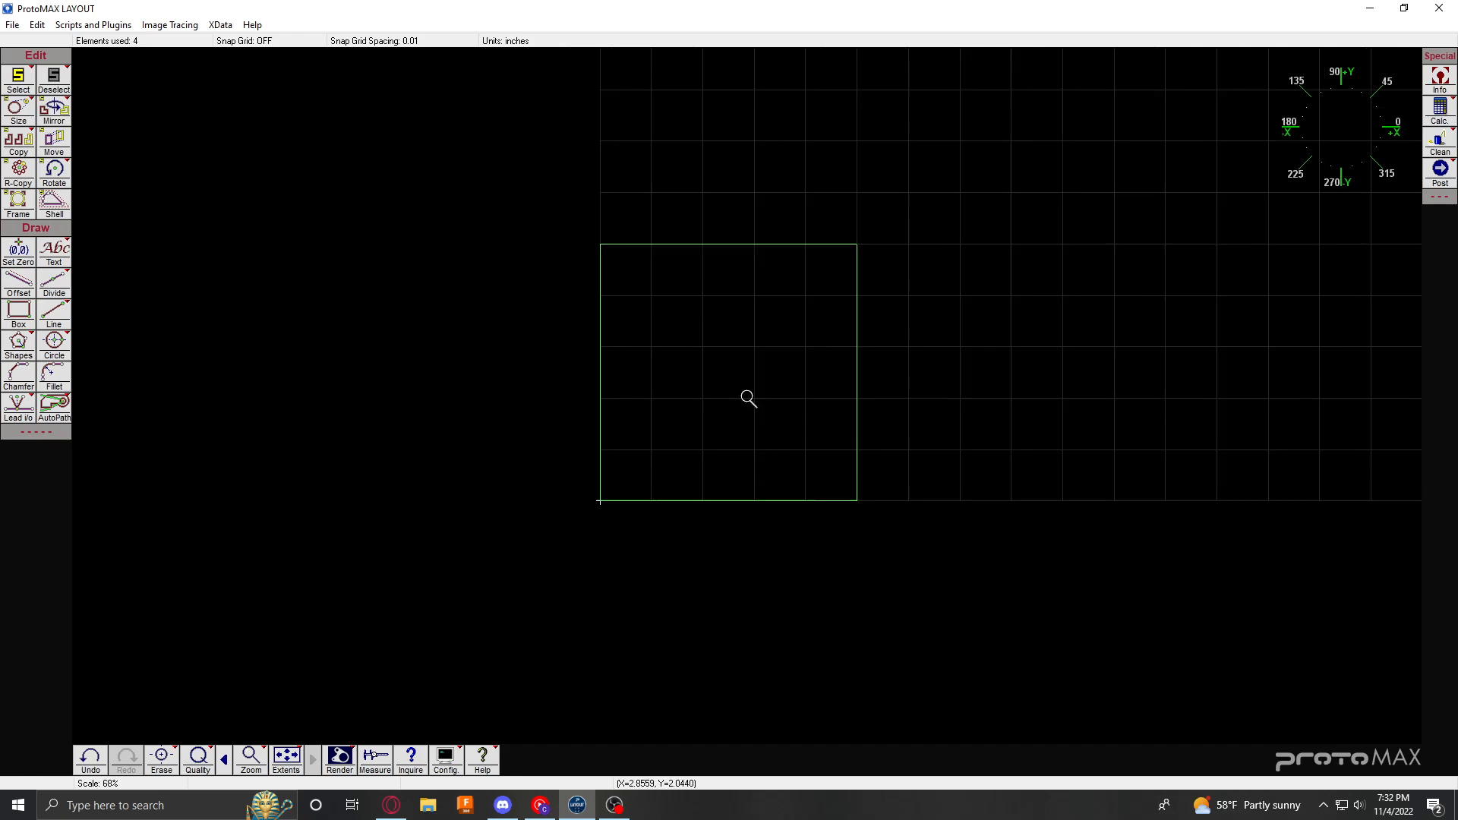
scroll(749, 398, up, 3)
scroll(749, 398, down, 3)
scroll(749, 398, up, 2)
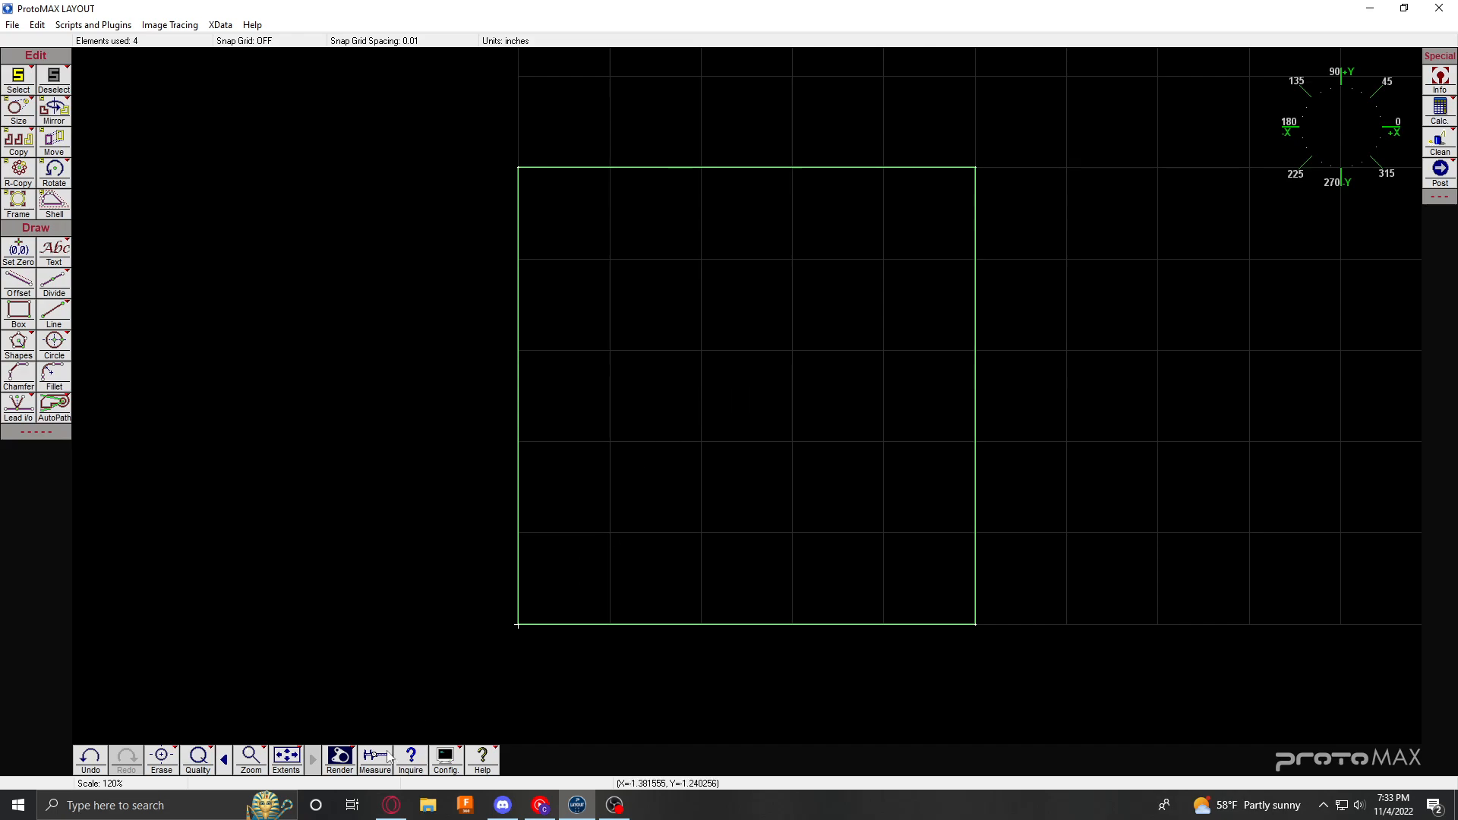
click(710, 634)
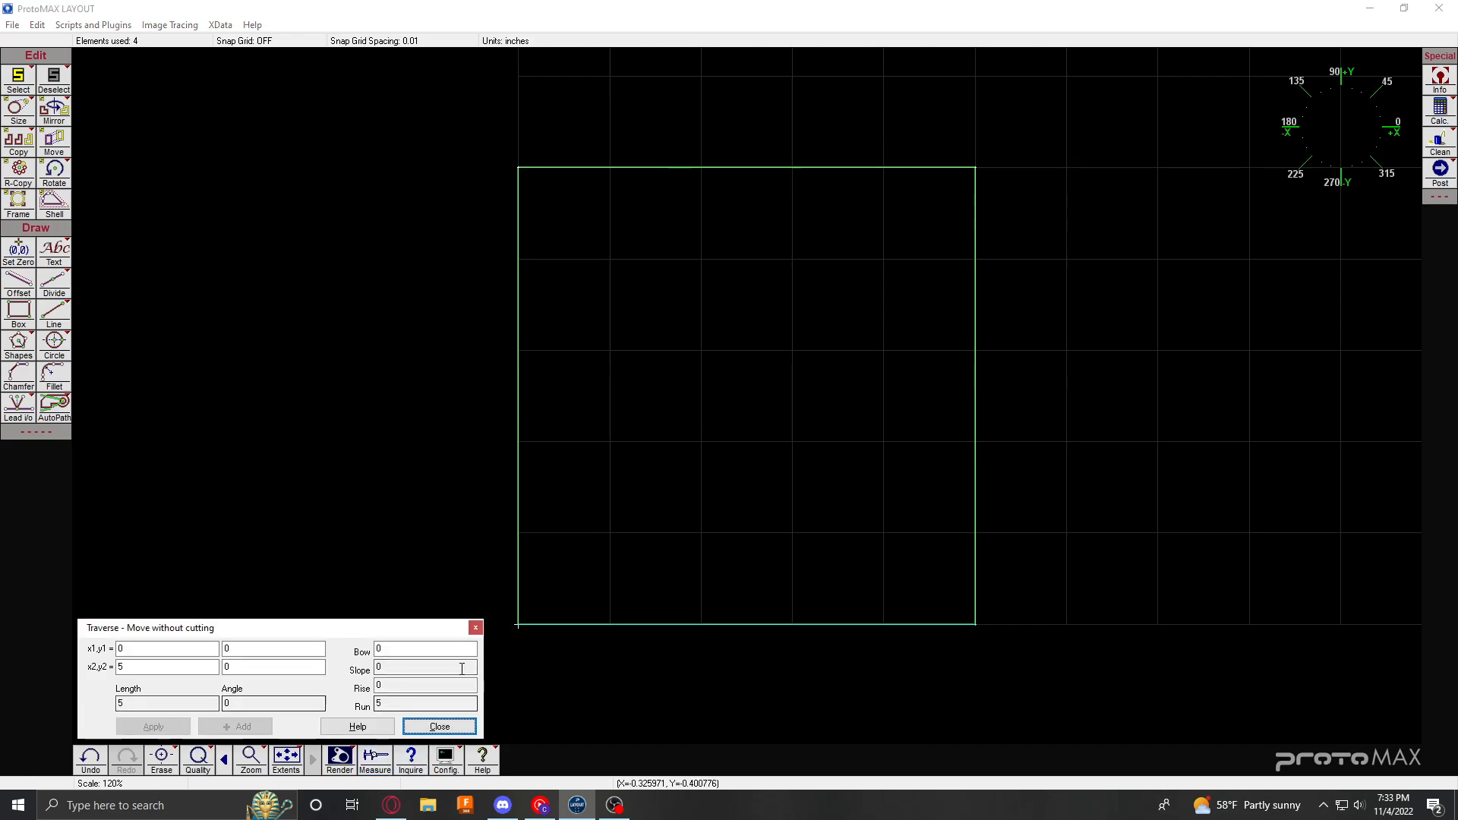
click(518, 440)
click(619, 169)
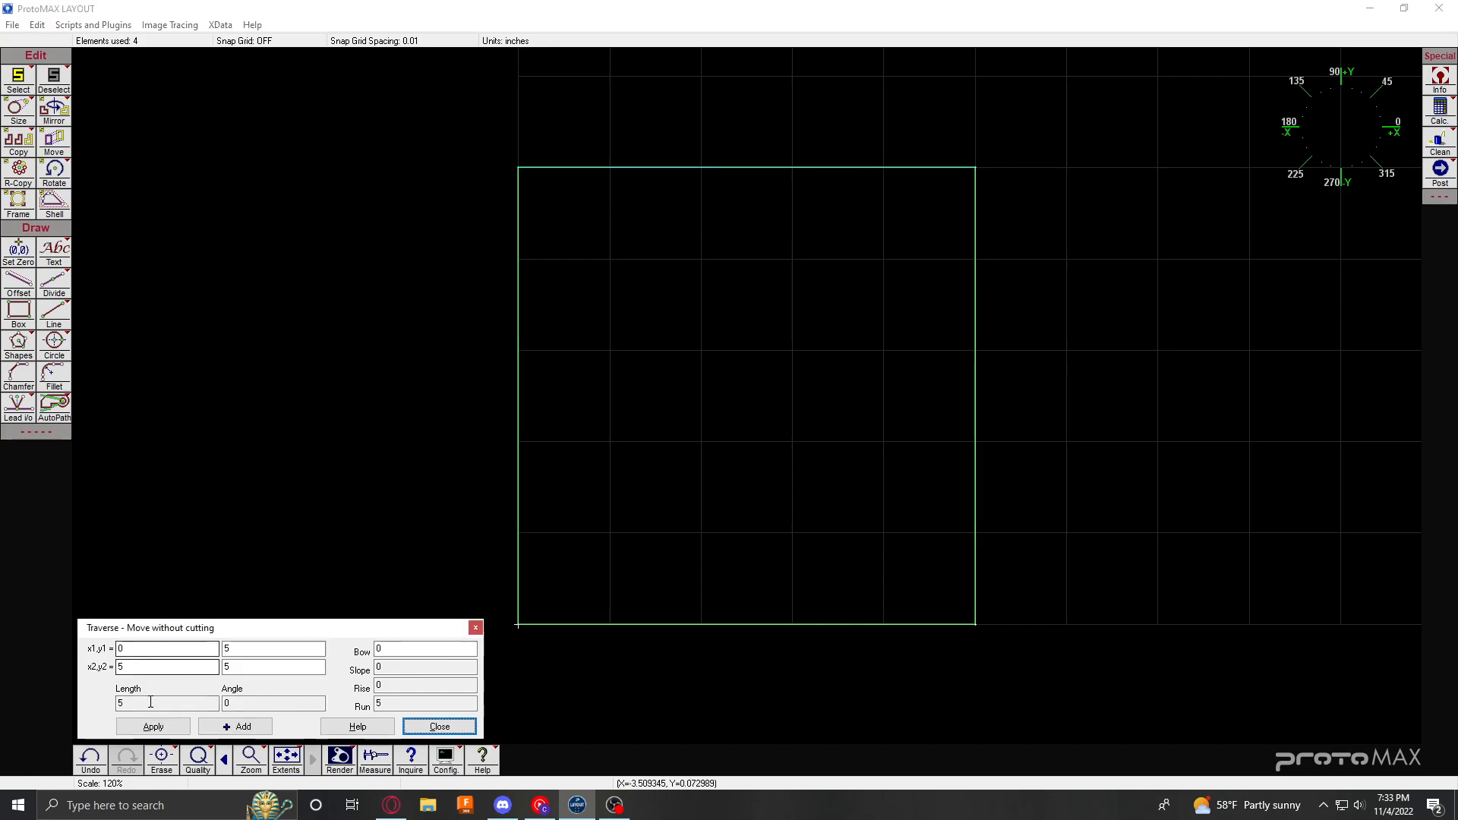
click(979, 317)
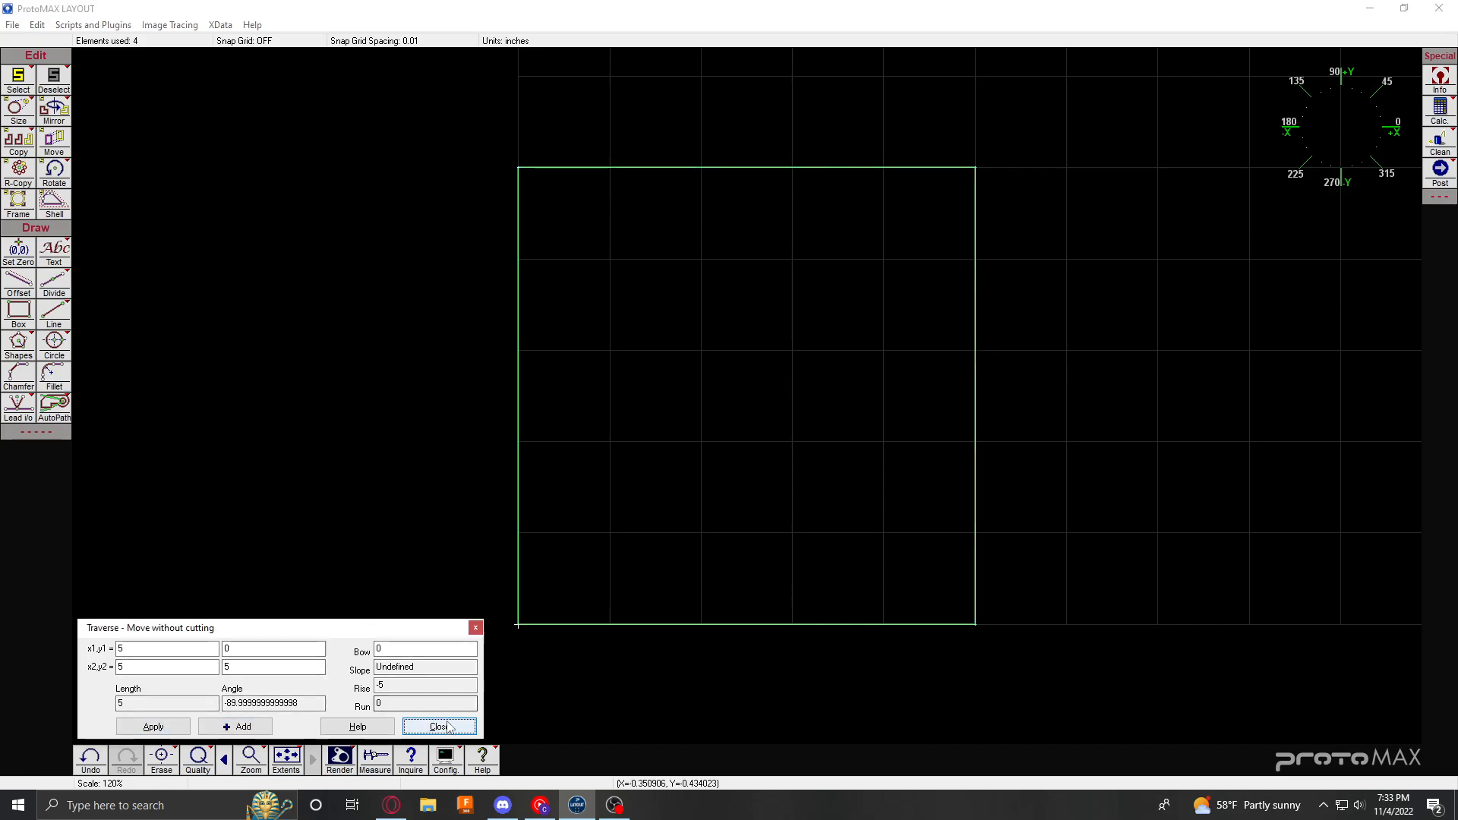
click(439, 726)
Step: Measure the square's diagonal from the origin corner to the opposite corner using endpoint snaps
scroll(836, 565, down, 2)
scroll(748, 399, down, 2)
scroll(749, 410, up, 1)
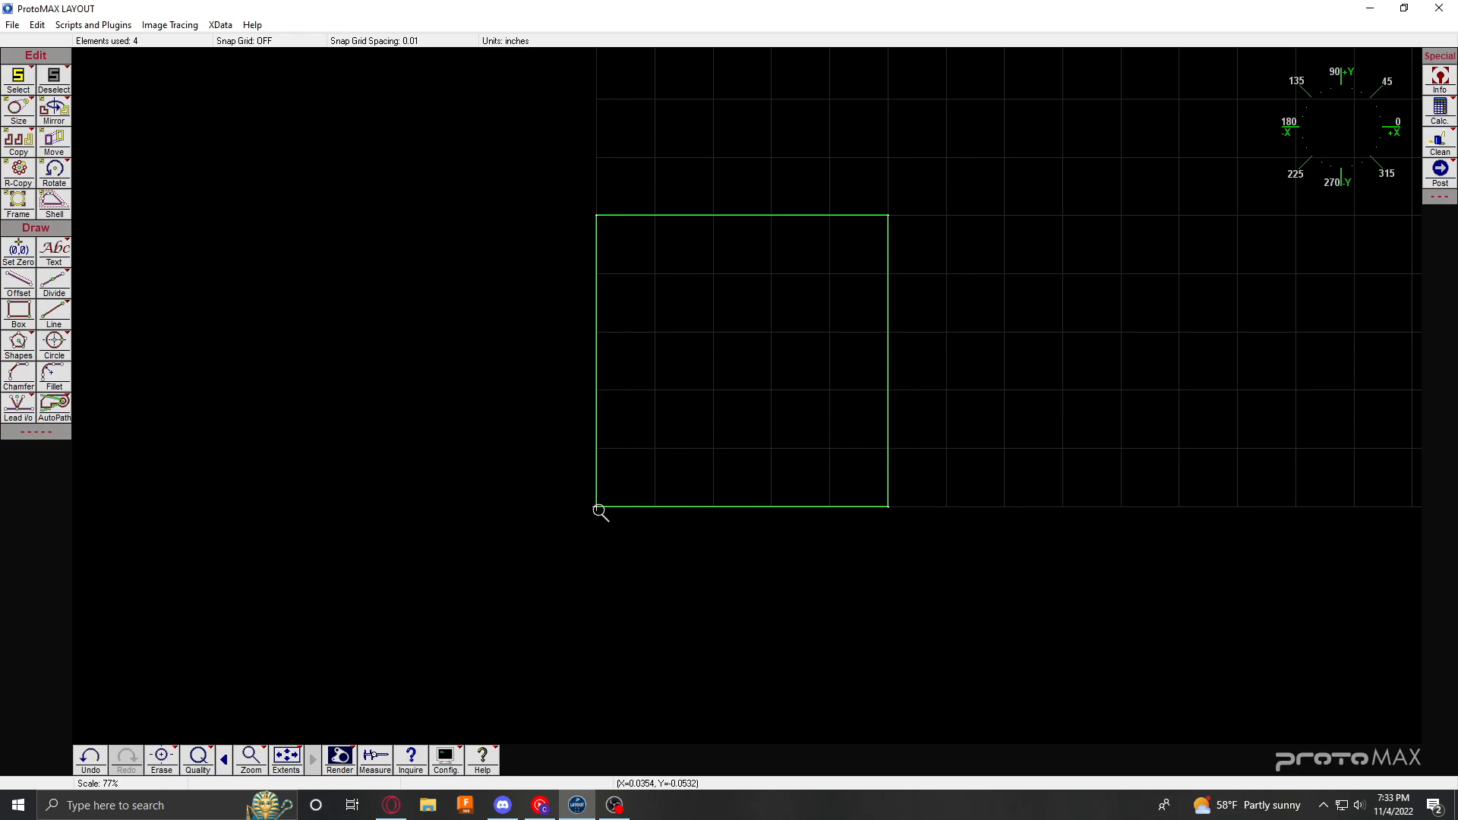
click(376, 759)
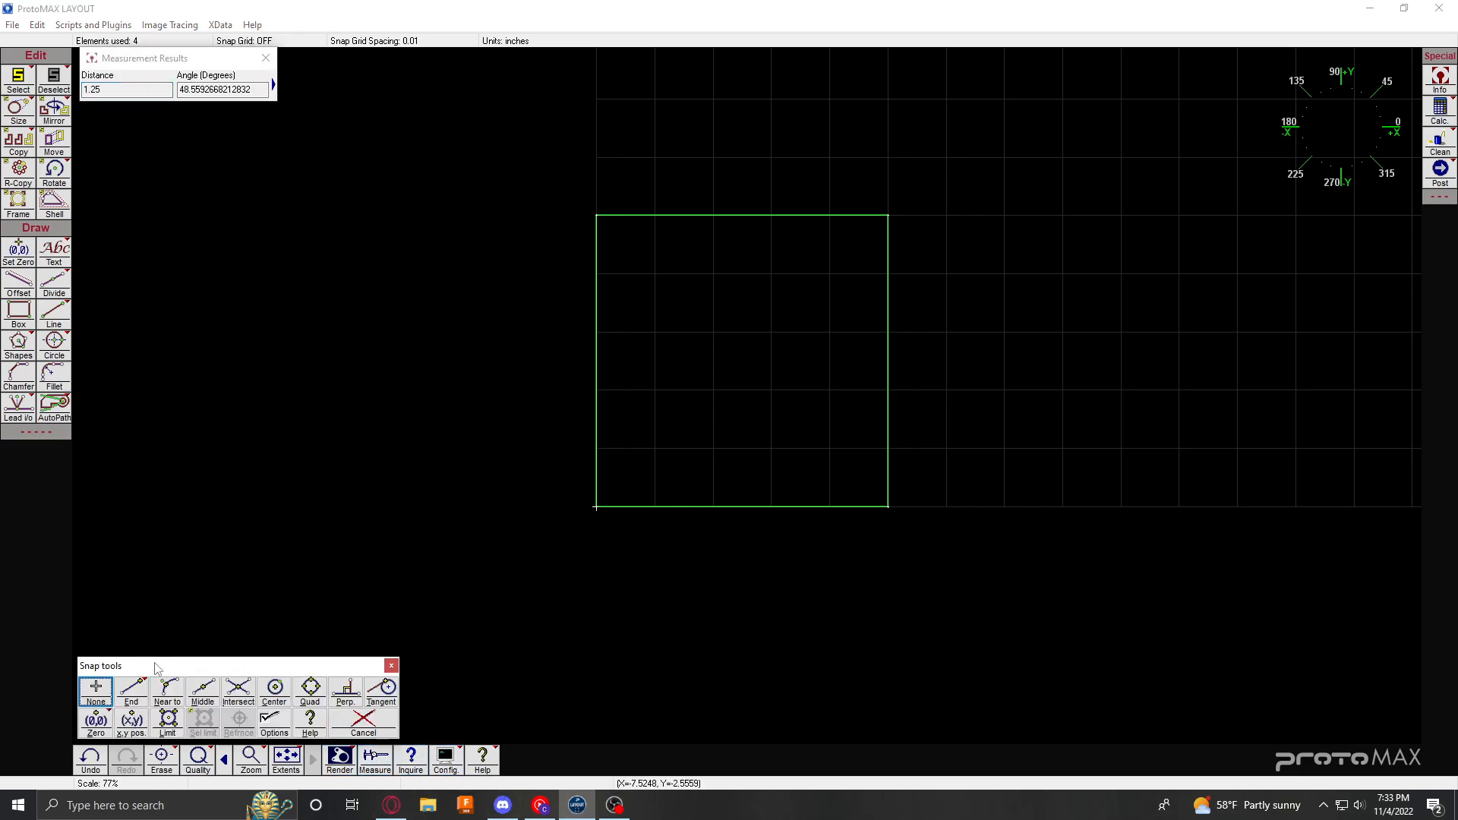
click(131, 690)
click(597, 506)
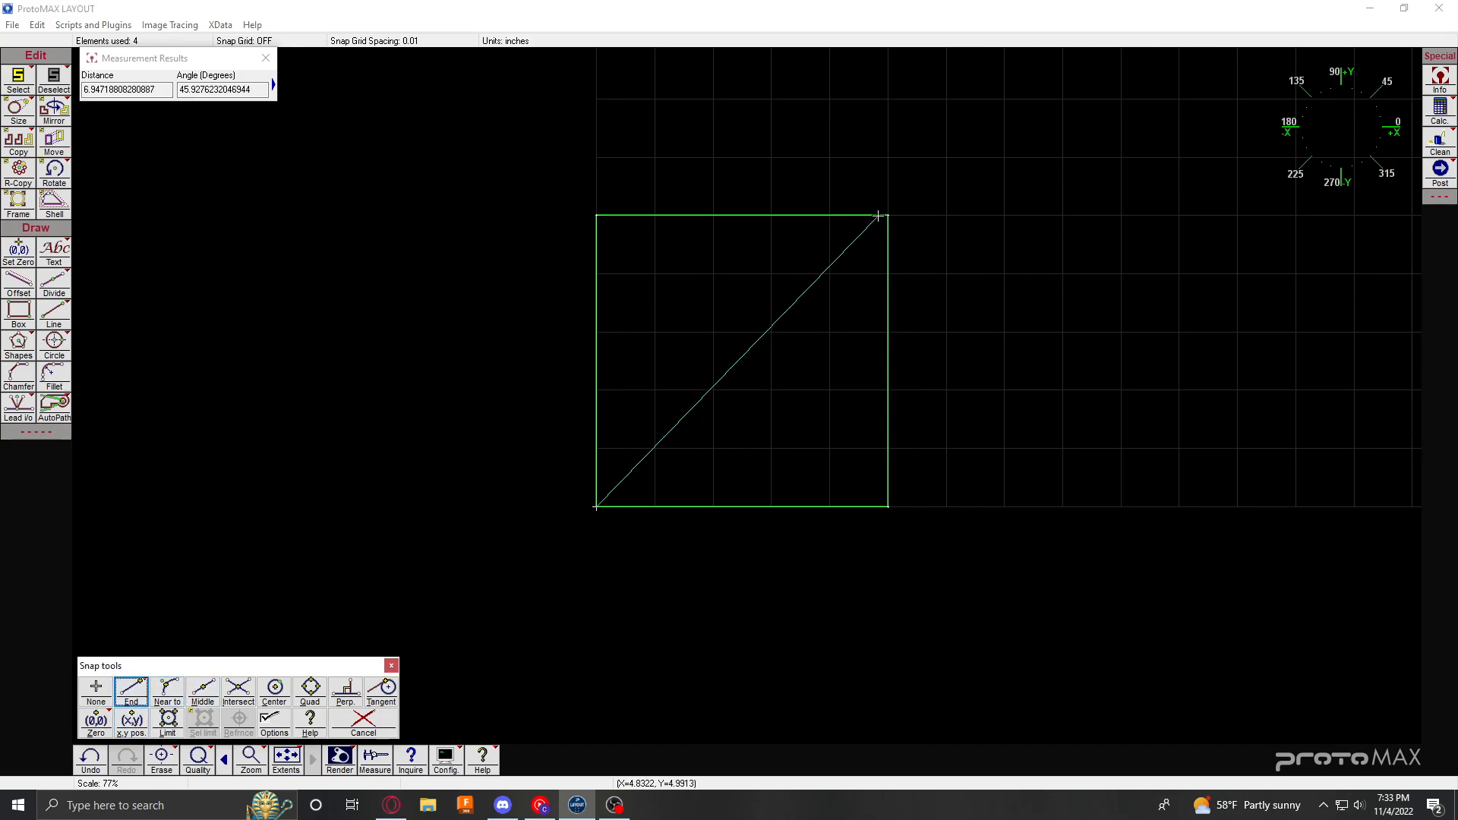
click(888, 216)
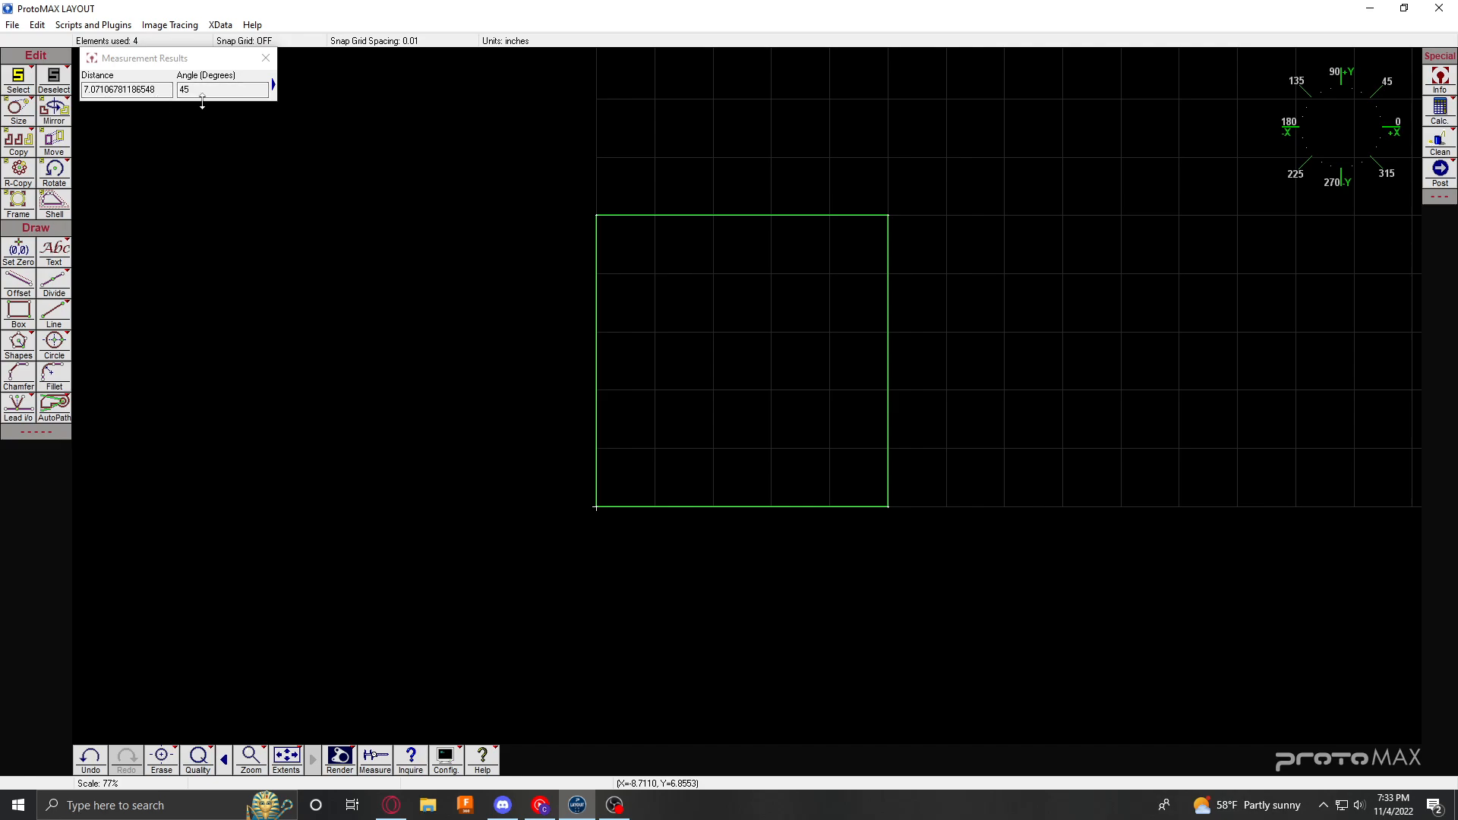
click(266, 59)
scroll(869, 335, up, 2)
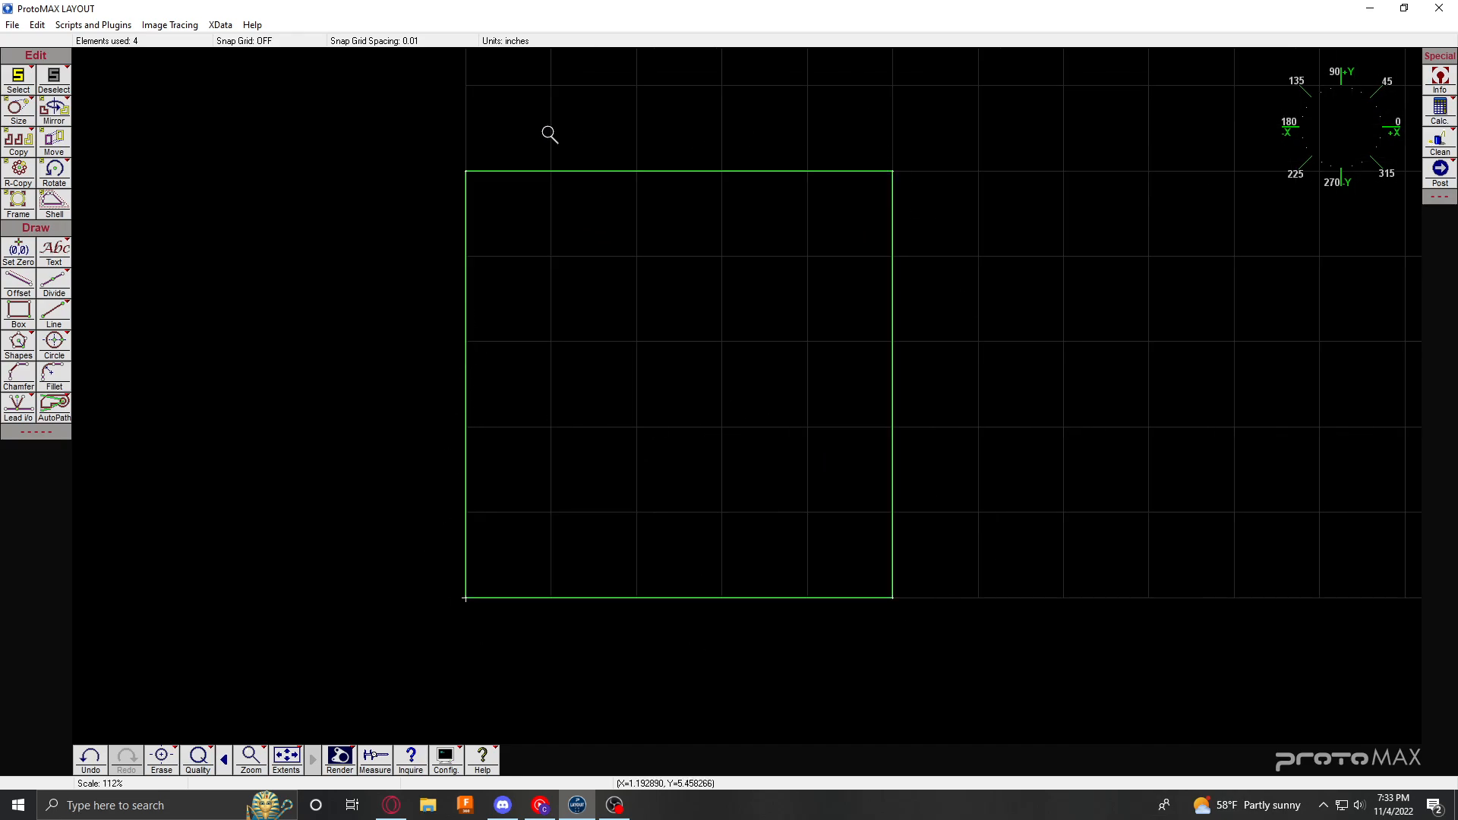
scroll(745, 397, down, 2)
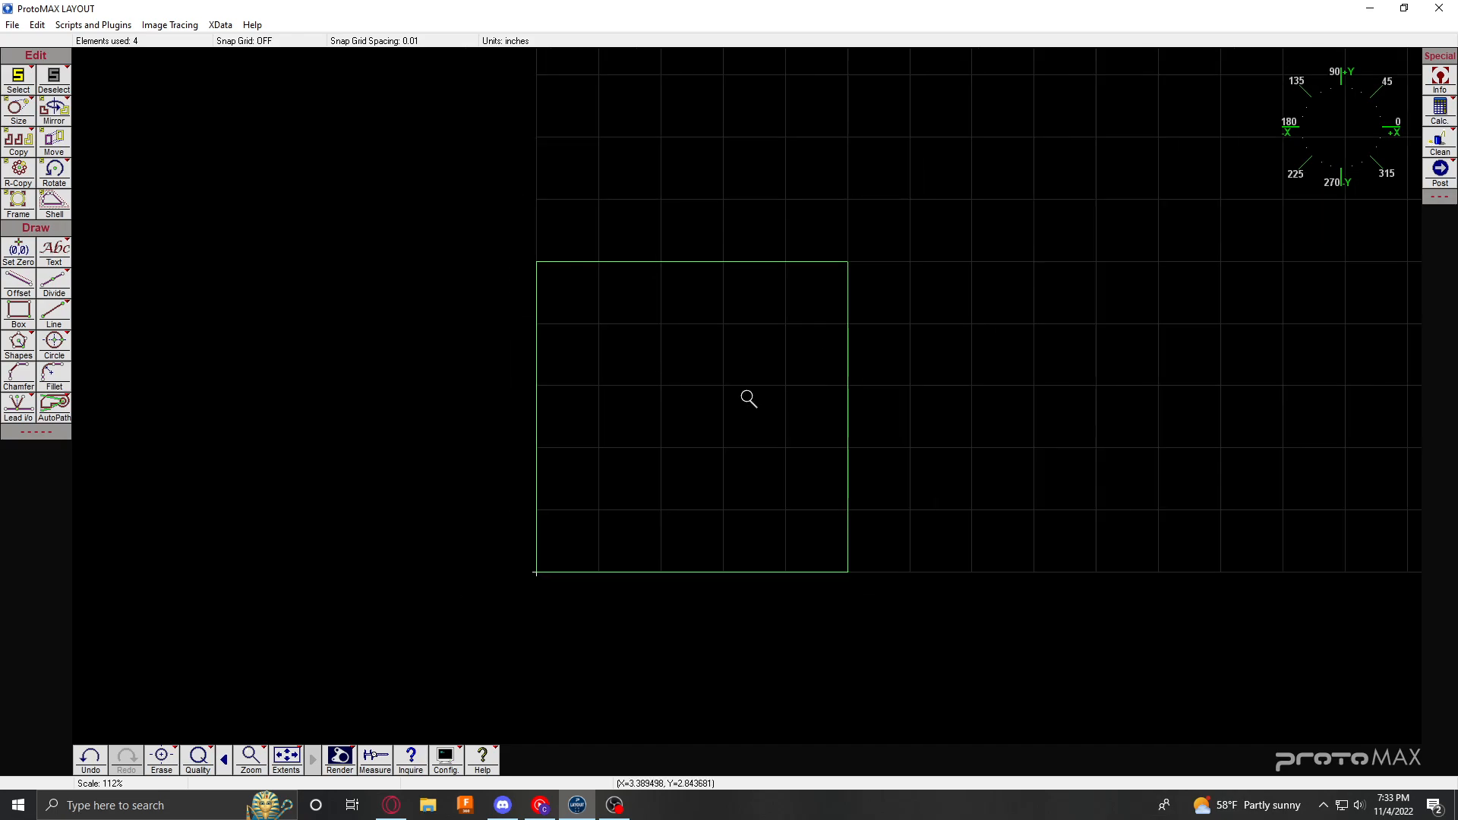
scroll(742, 401, up, 1)
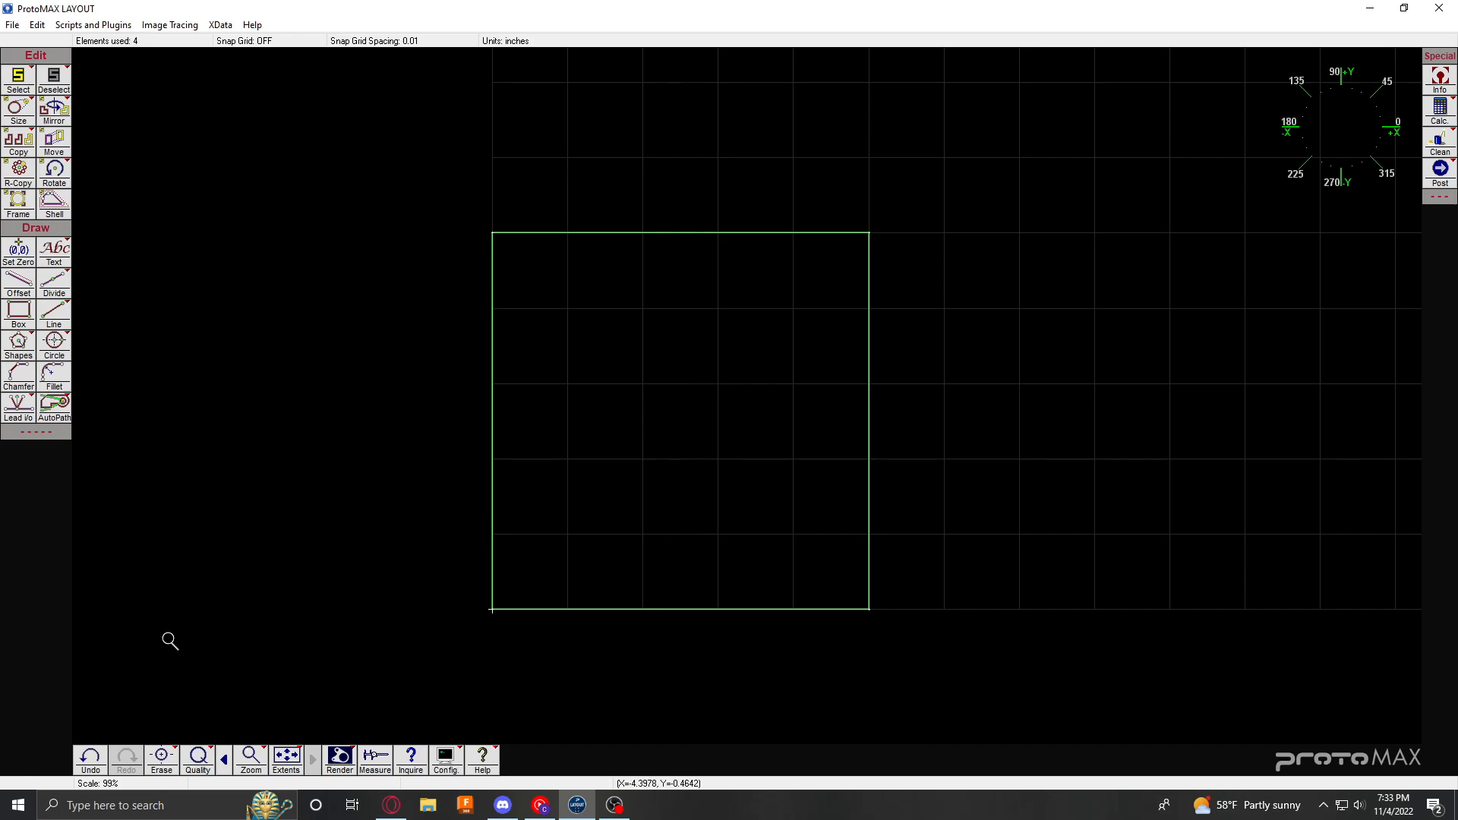
scroll(749, 398, down, 1)
scroll(742, 417, down, 2)
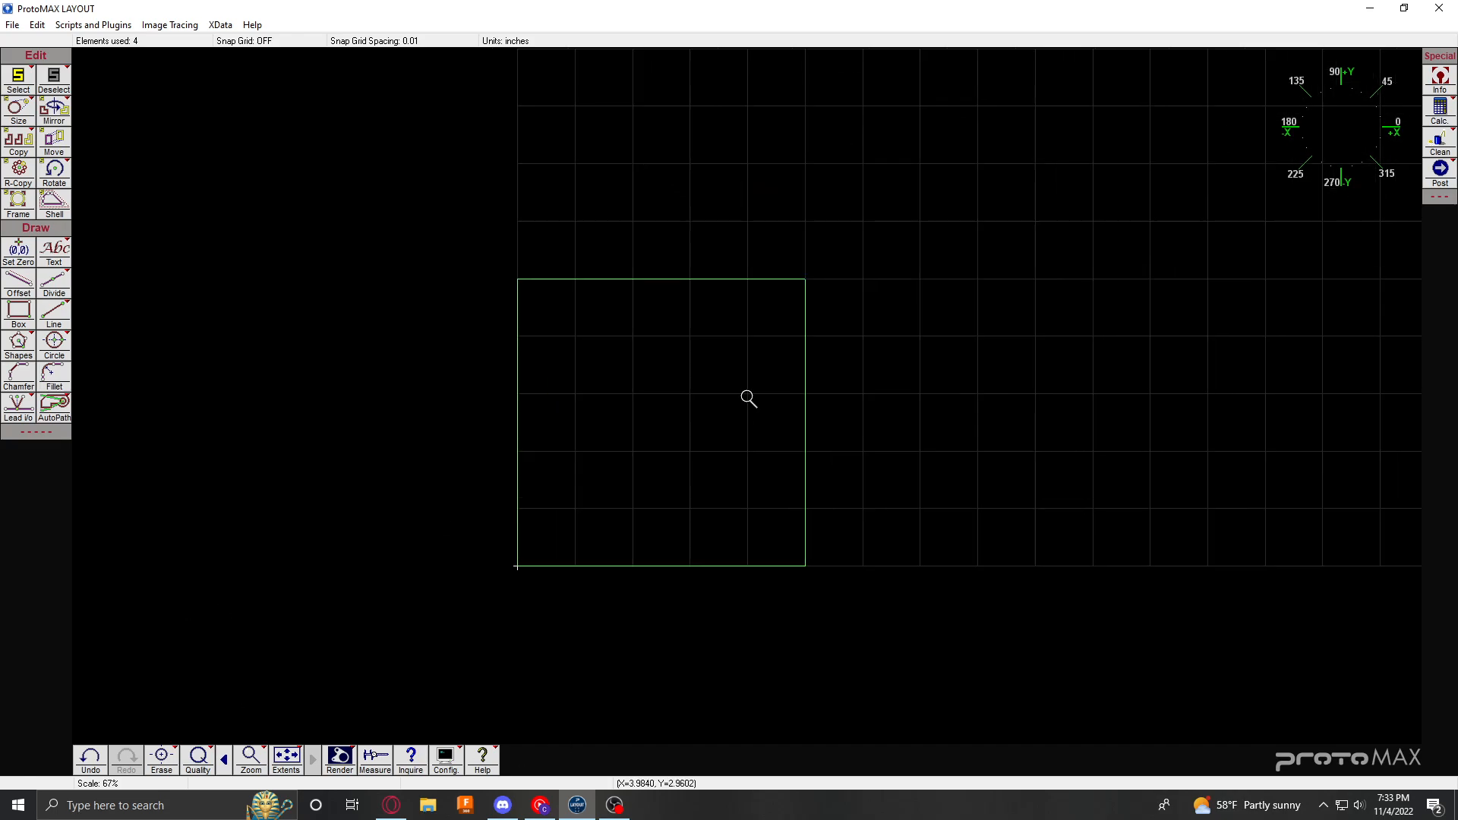
scroll(745, 398, up, 1)
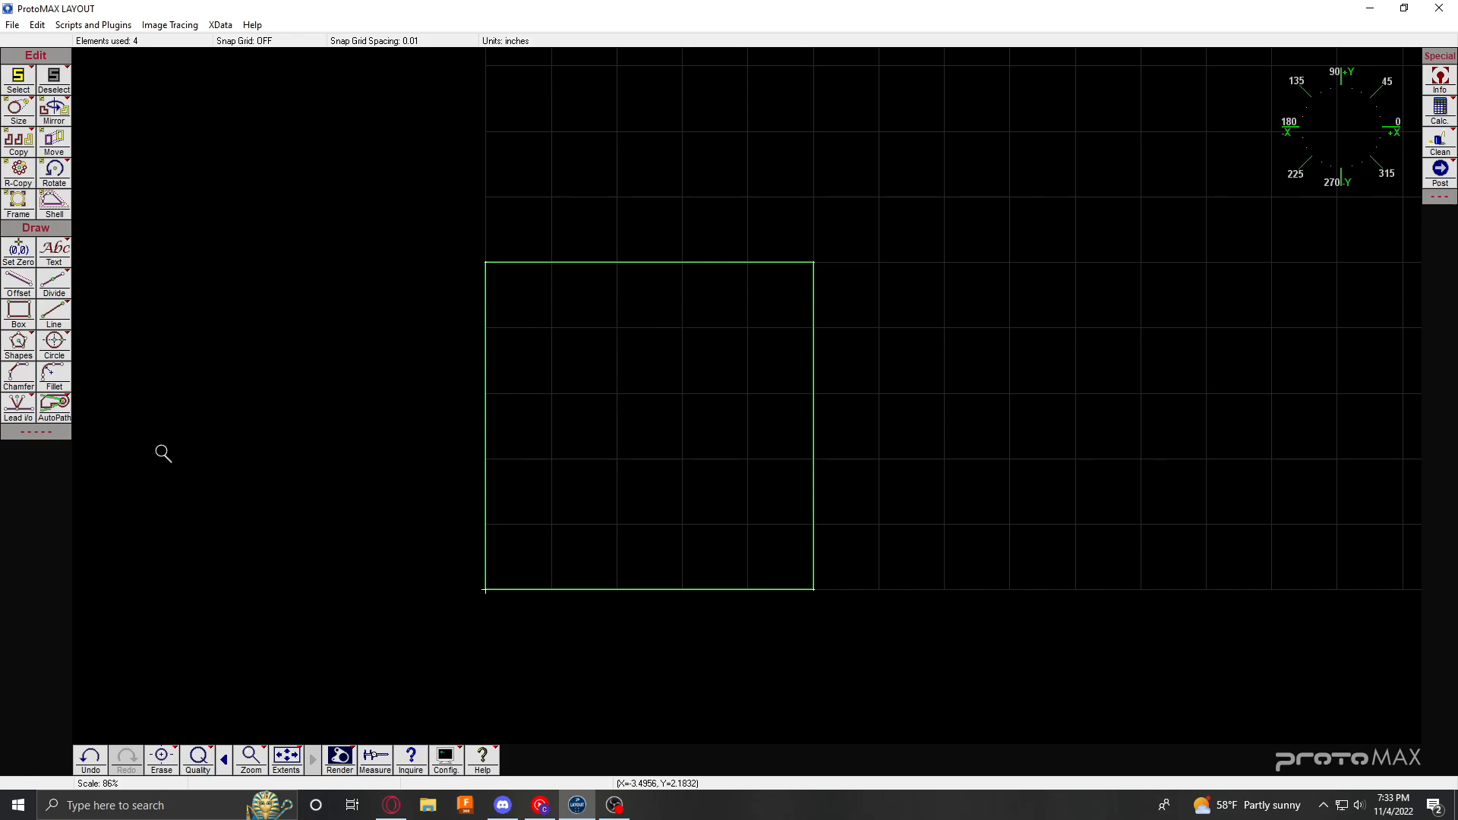
Step: Draw four freehand circles, one near each corner of the square, with diameters of about 1.1 to 1.4 inches
click(60, 346)
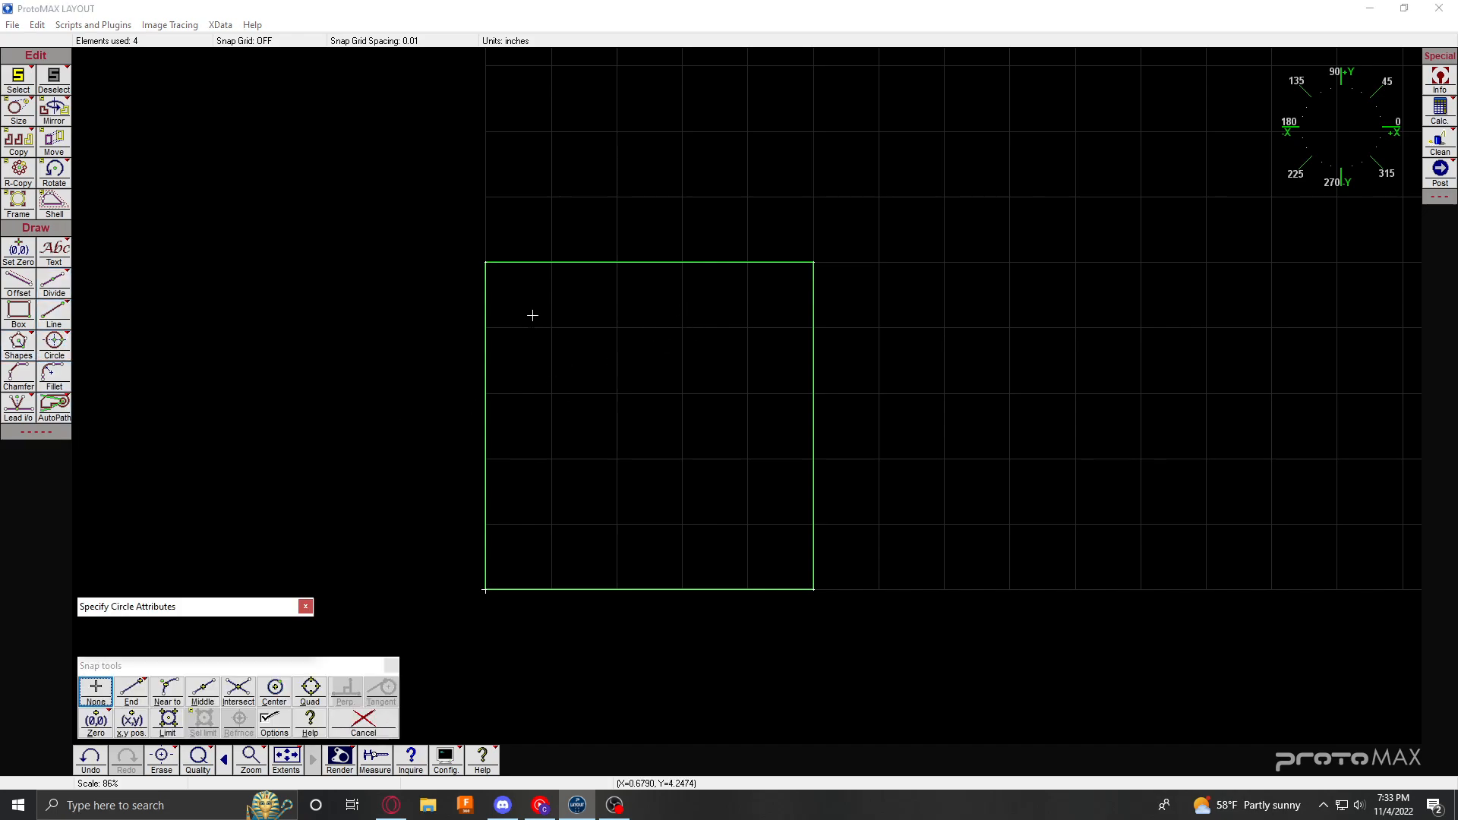
click(530, 312)
click(557, 337)
click(54, 343)
click(732, 307)
click(767, 335)
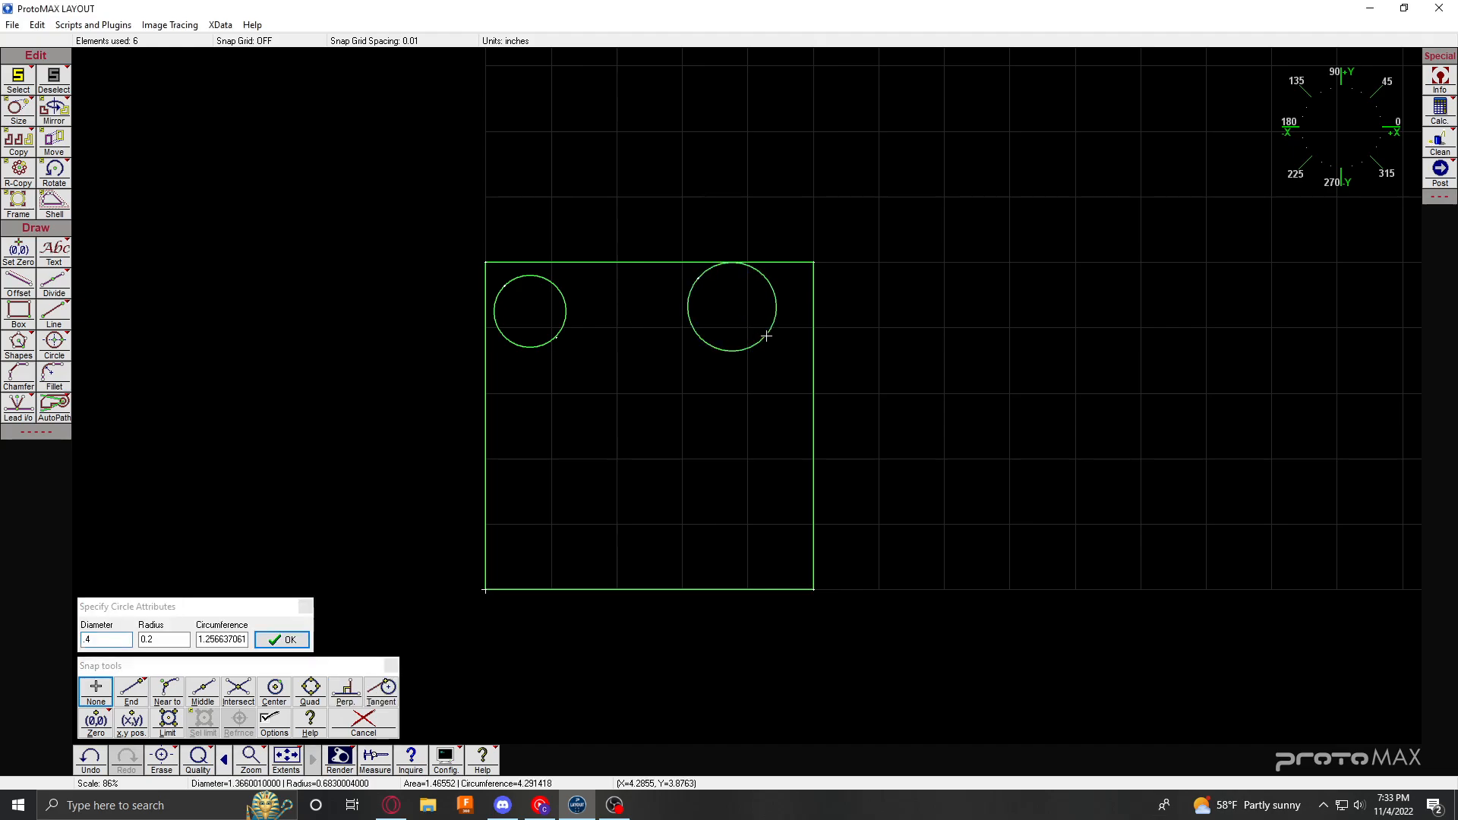
click(54, 343)
click(515, 539)
click(553, 549)
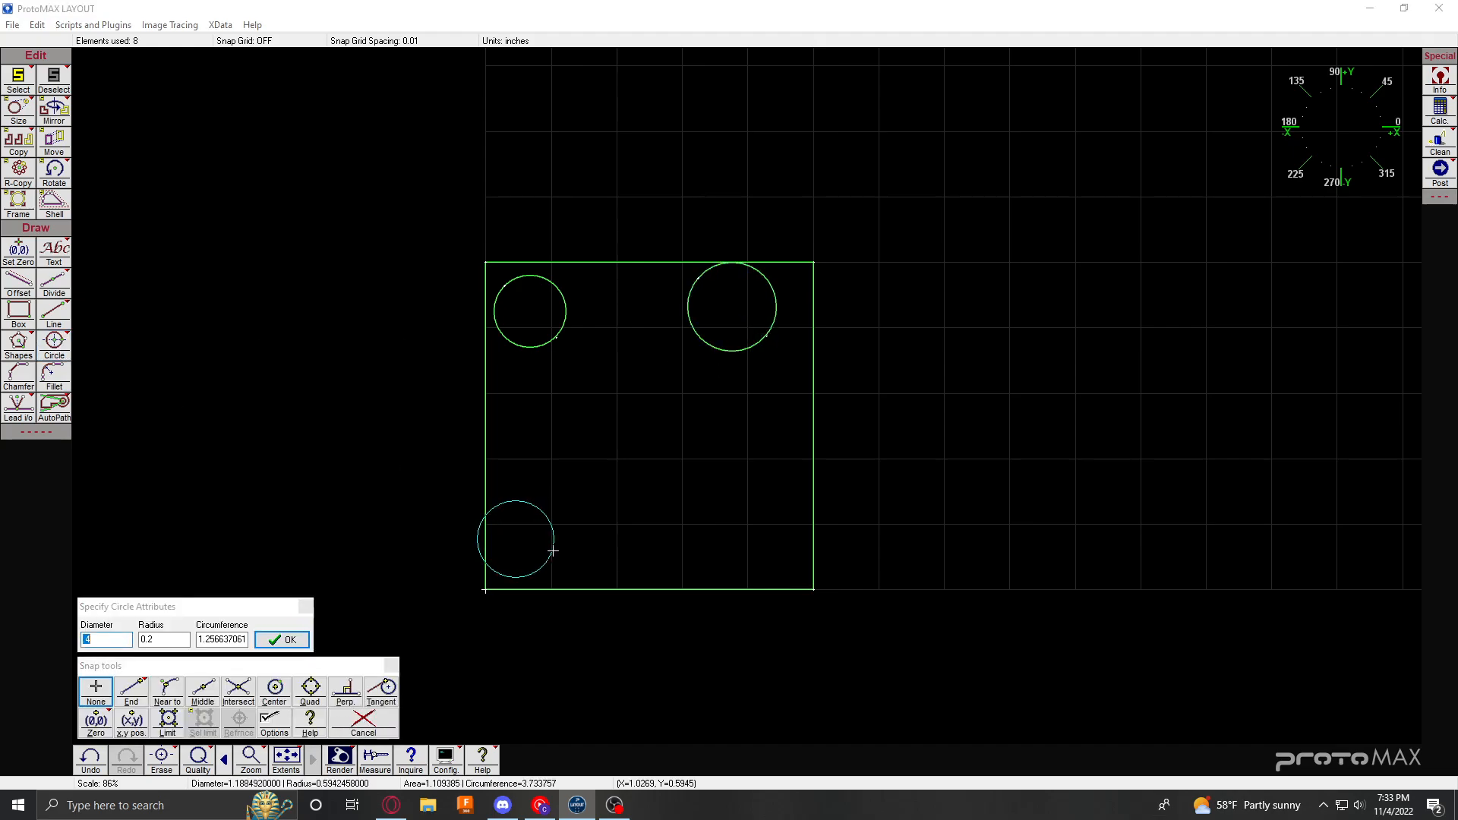
click(54, 343)
click(753, 550)
click(793, 566)
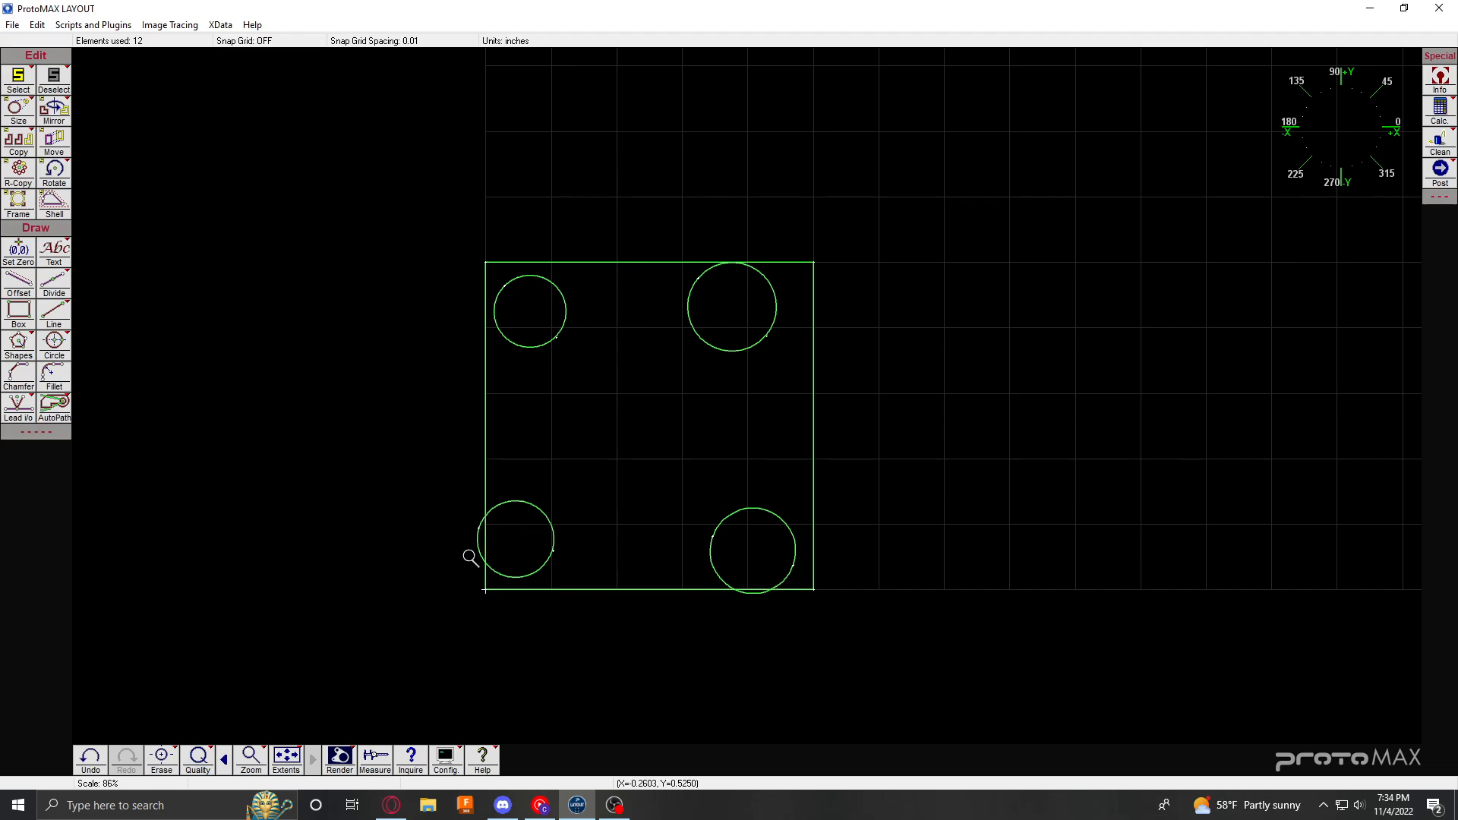
Step: Undo the four freehand circles near the square's corners
key(ctrl+z)
key(ctrl+z)
key(ctrl+z)
key(ctrl+z)
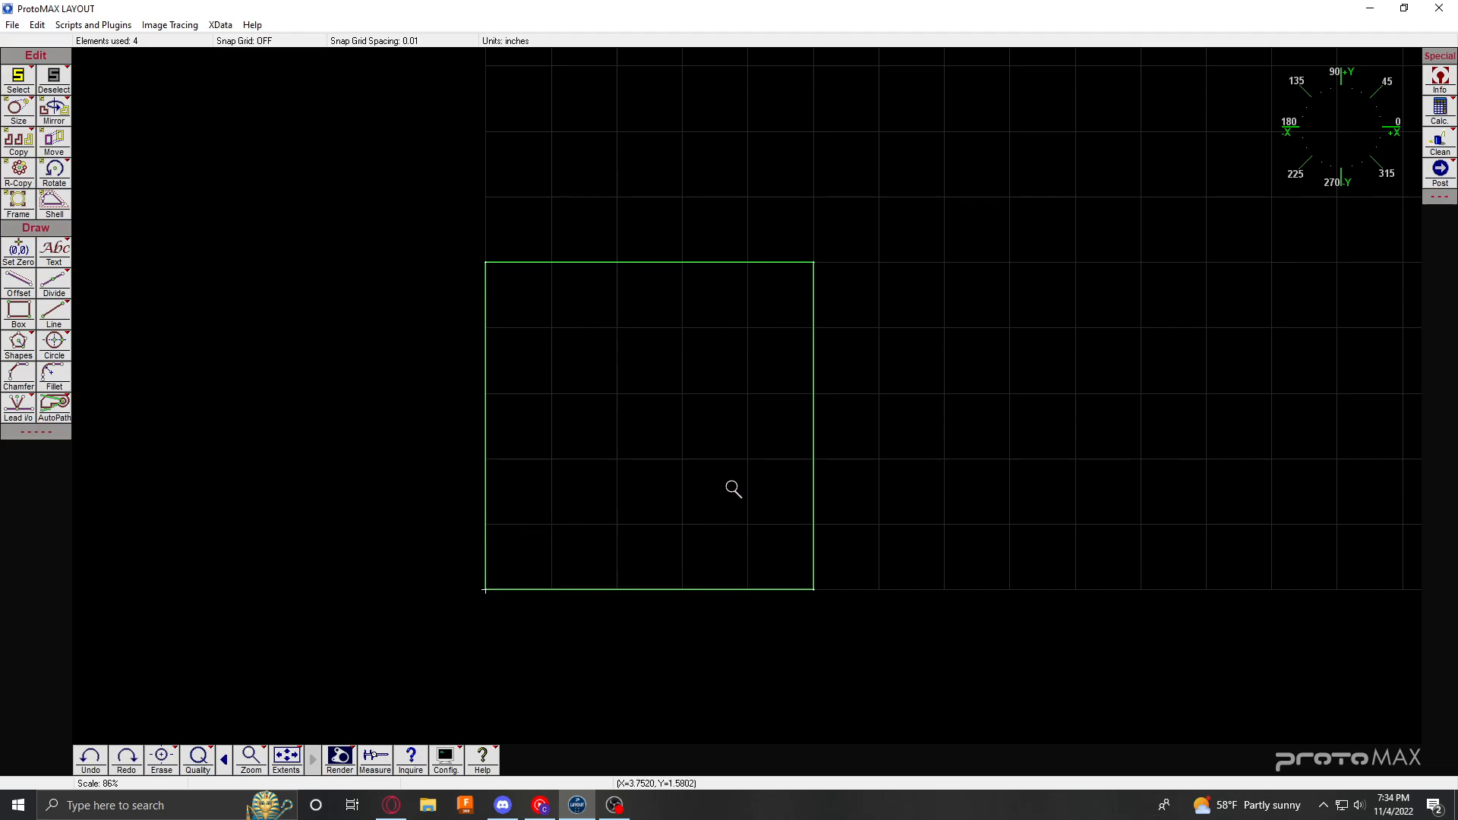
scroll(789, 441, down, 3)
scroll(752, 377, up, 2)
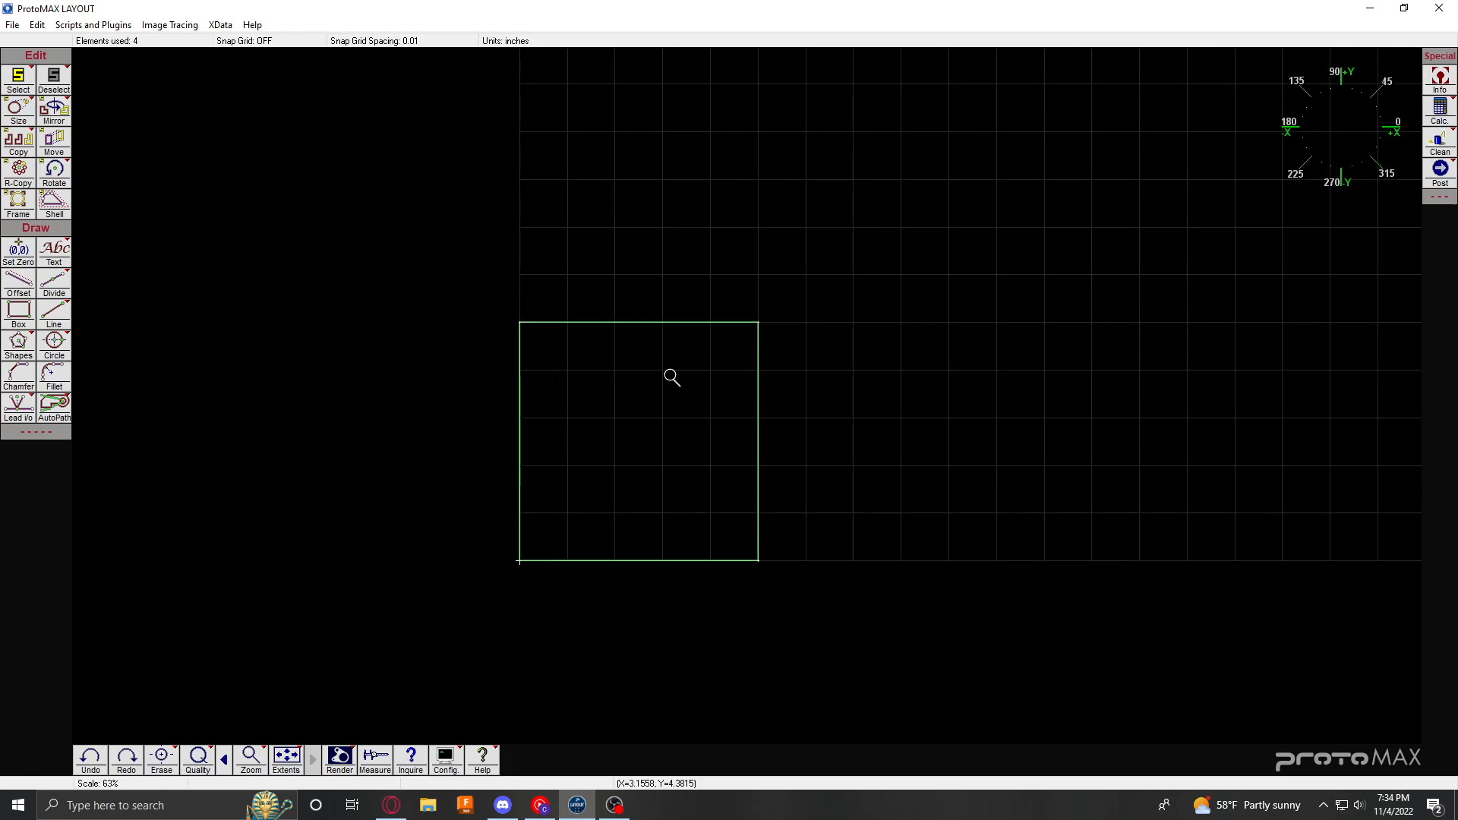
scroll(749, 400, up, 4)
scroll(749, 397, down, 3)
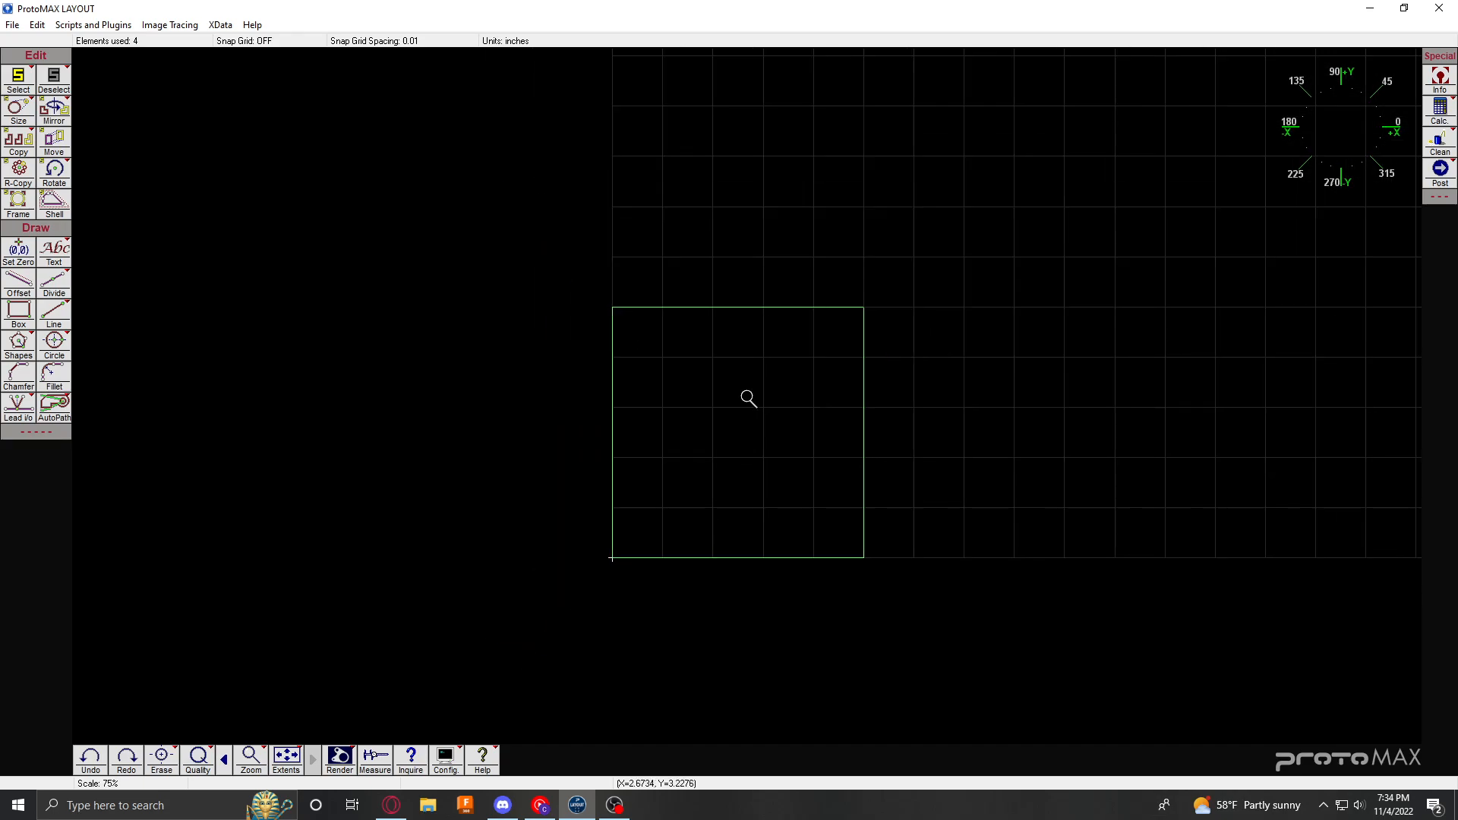
scroll(749, 399, up, 3)
scroll(749, 397, down, 6)
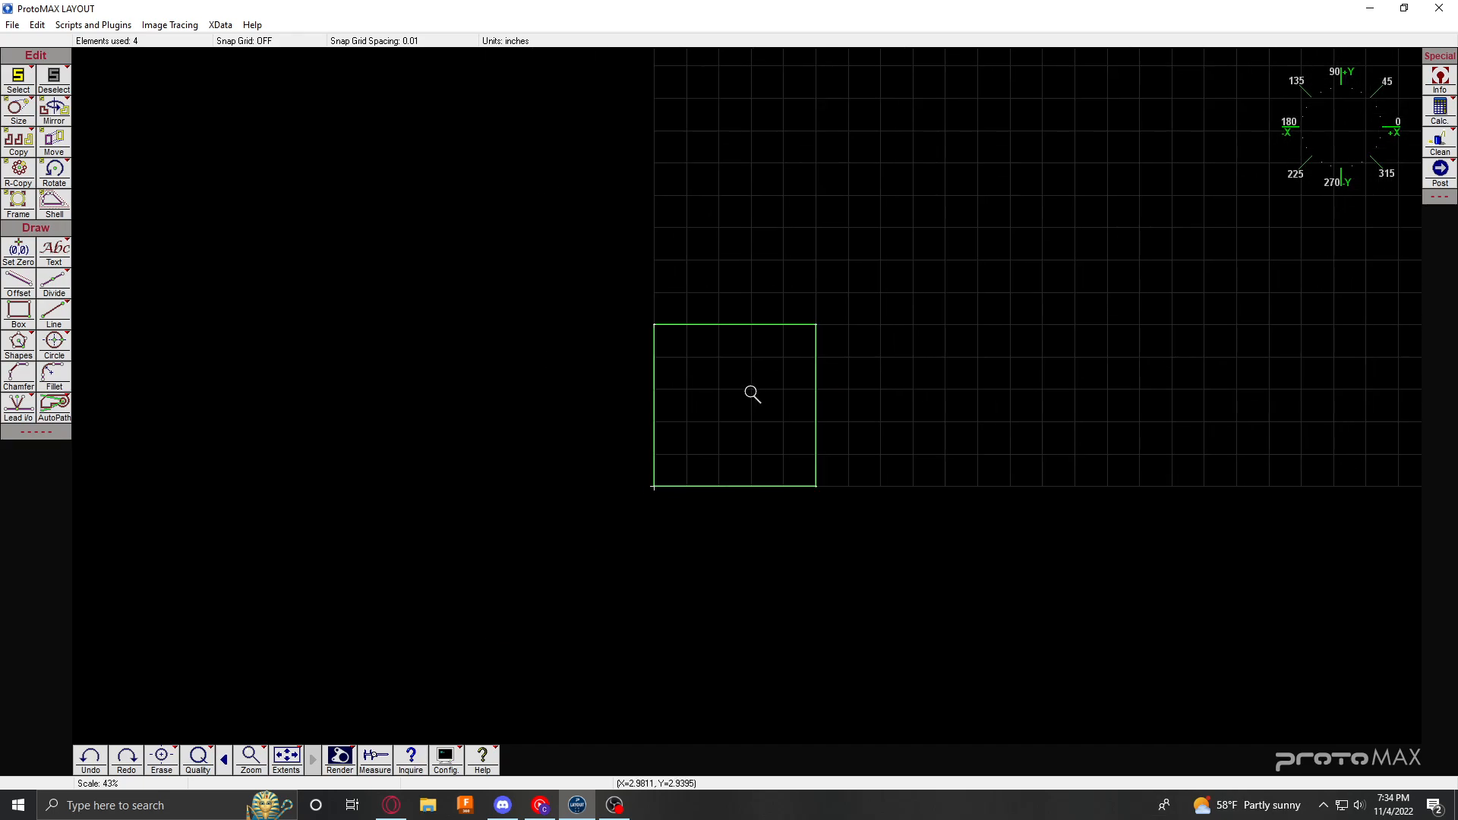
scroll(784, 382, down, 2)
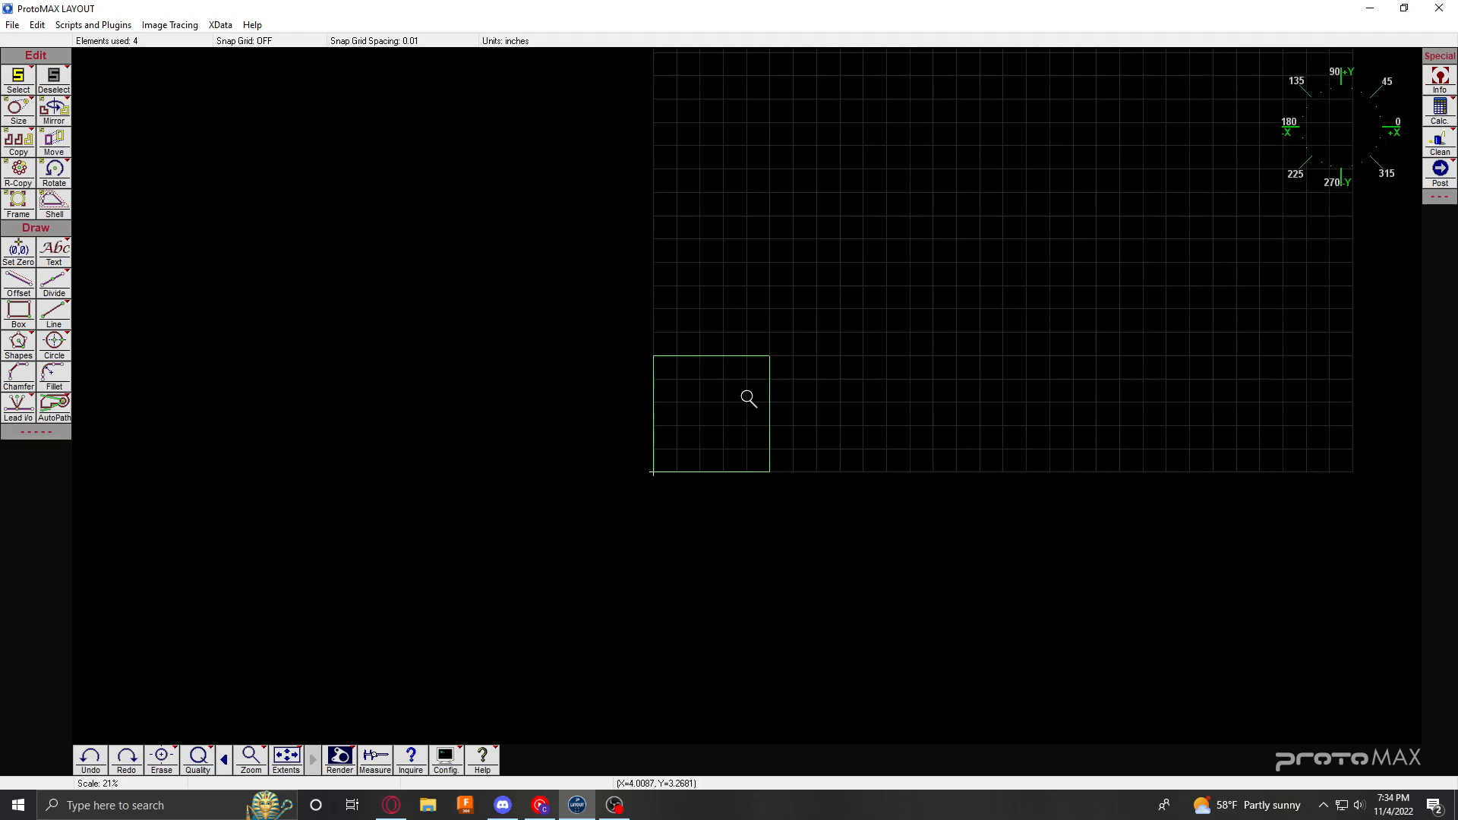
scroll(748, 397, up, 2)
scroll(775, 390, down, 1)
scroll(749, 397, up, 3)
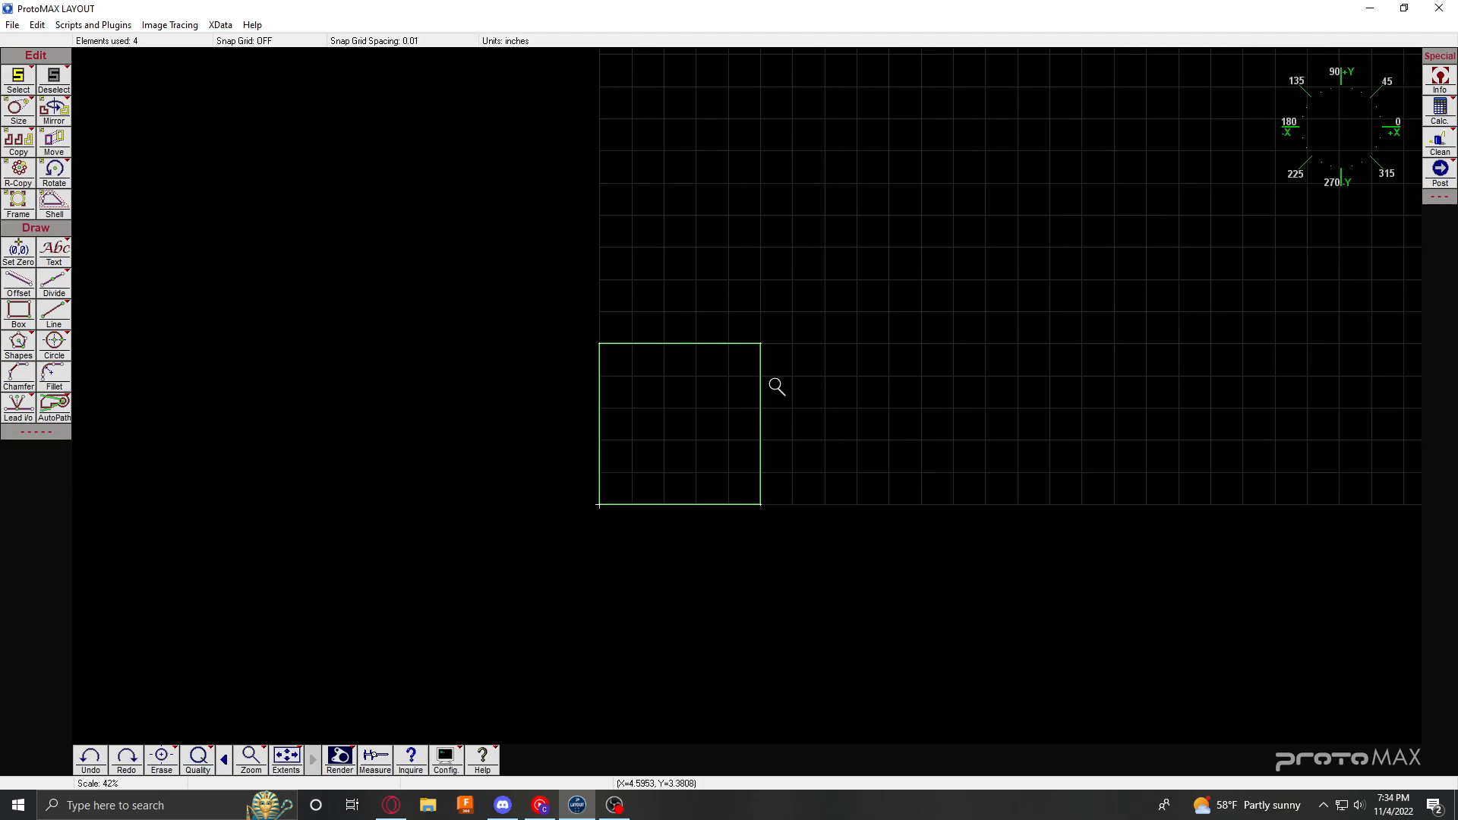
scroll(749, 397, down, 3)
Step: Draw a 4 by 4 inch box in the empty area above and to the right of the origin square
scroll(748, 399, up, 4)
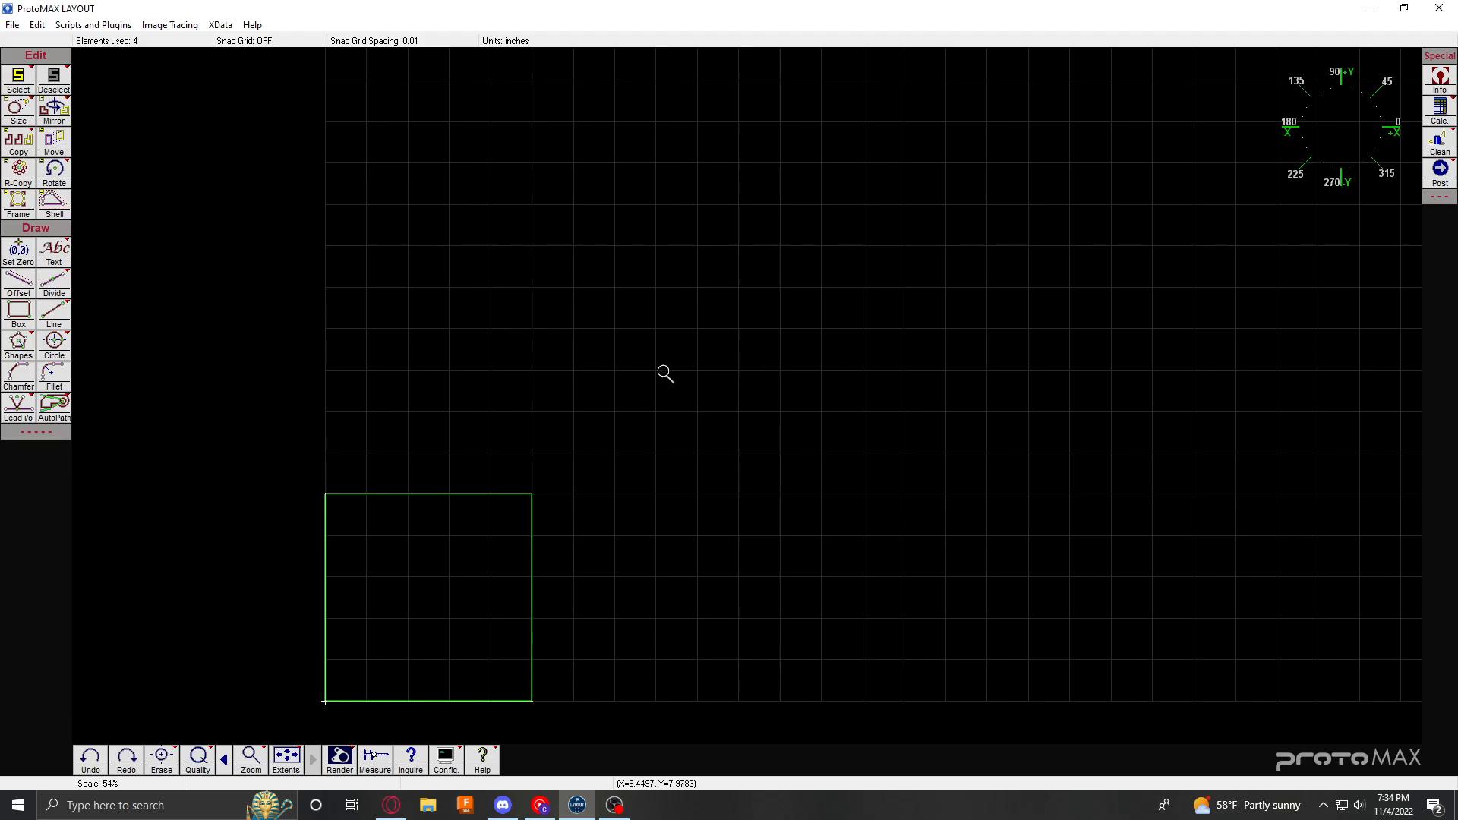
right_click(653, 368)
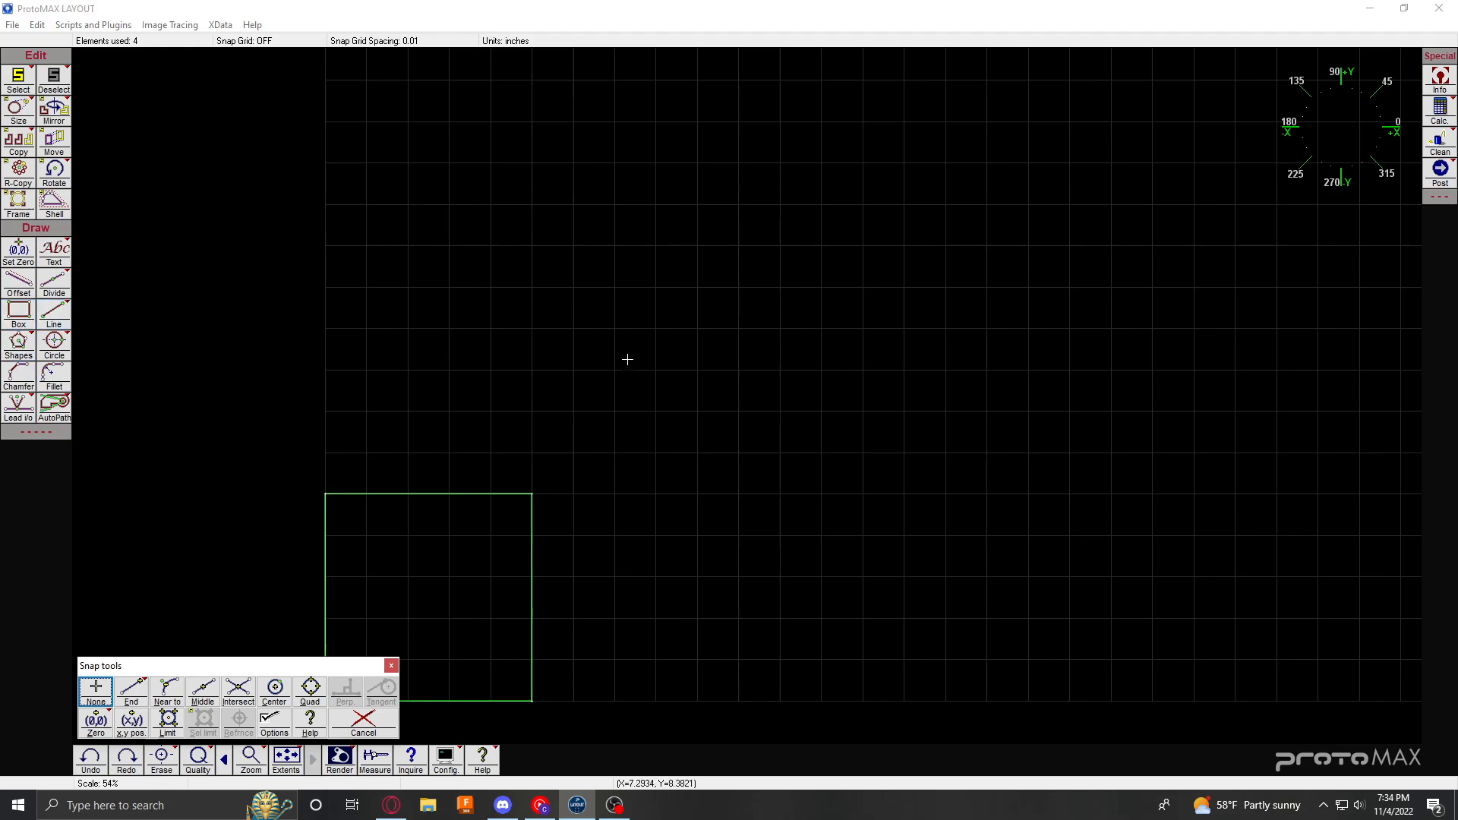
click(655, 376)
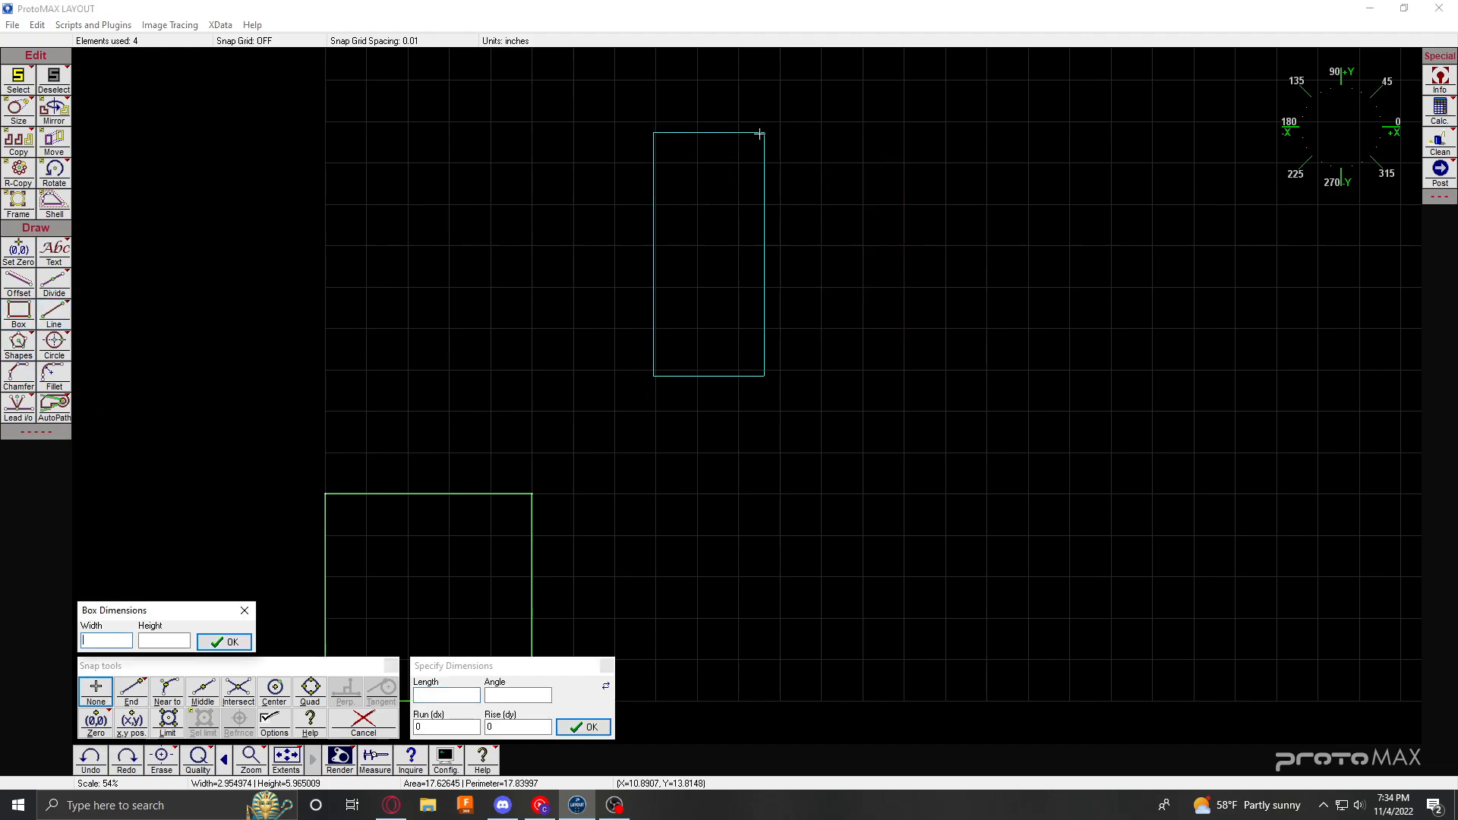
text(4)
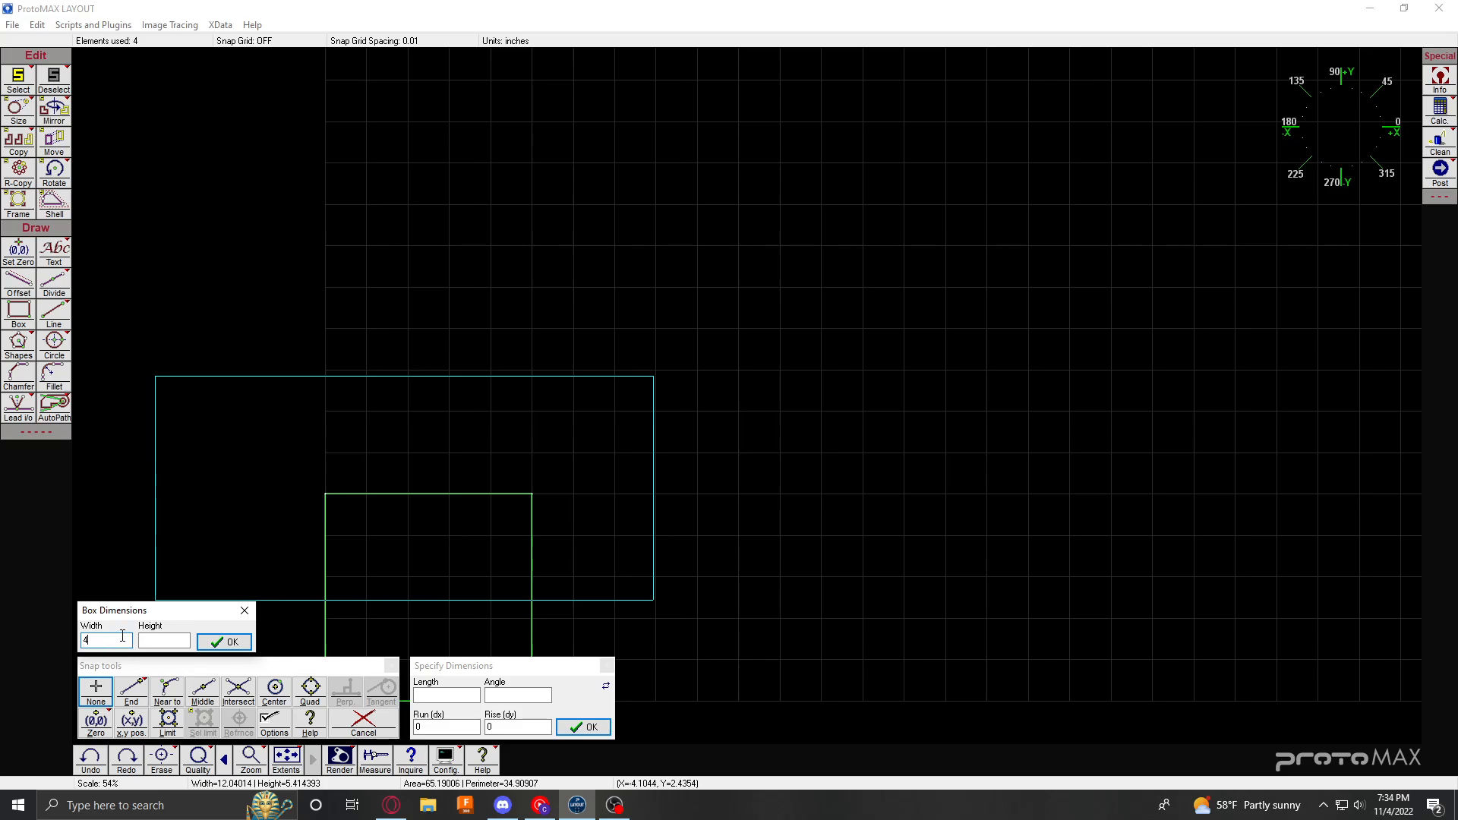
click(158, 639)
text(4)
click(227, 647)
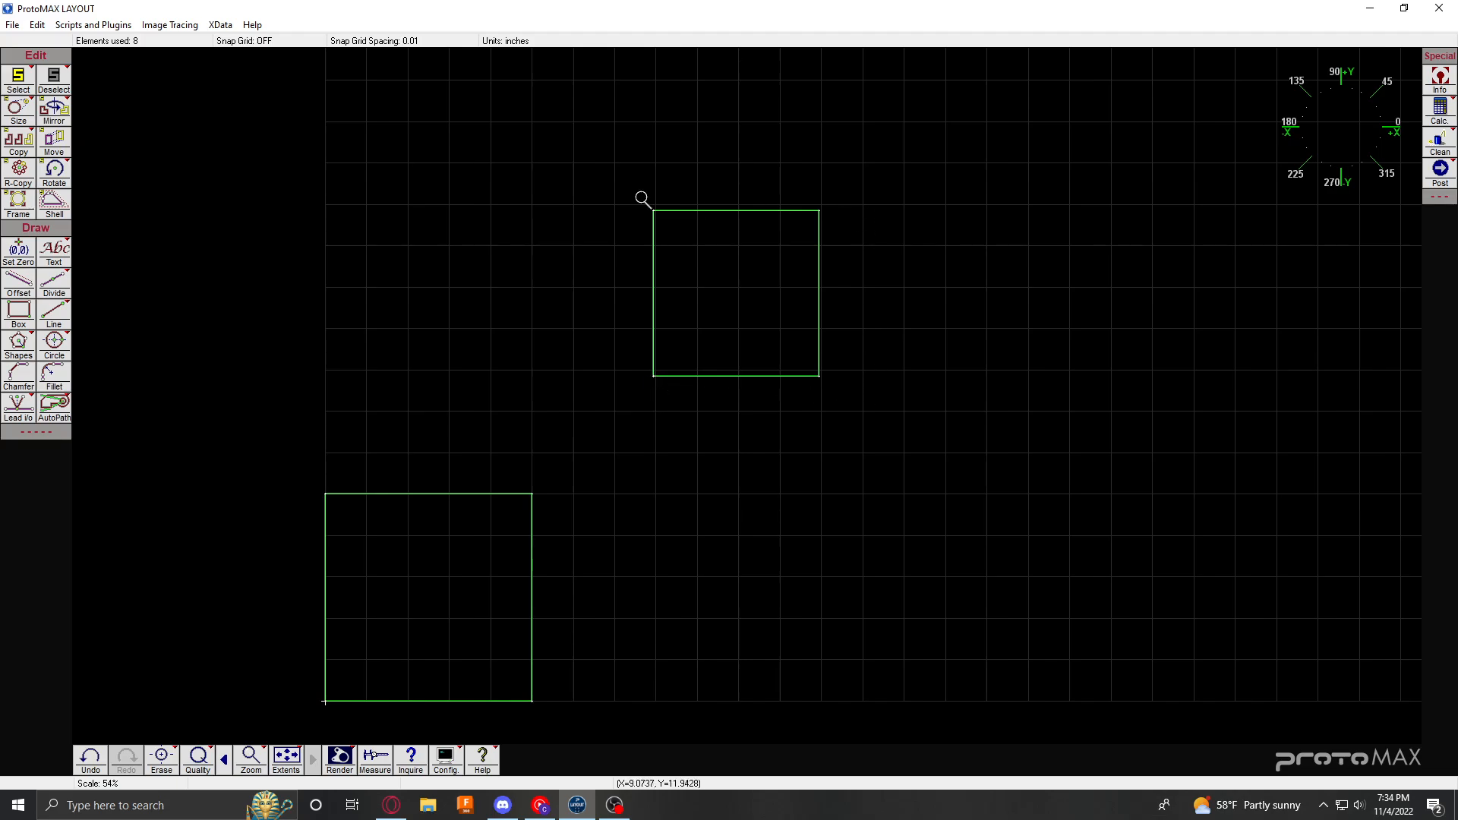
Step: Draw a 0.4 inch diameter circle centered on the 4 inch square's lower-left corner using an endpoint snap
click(753, 305)
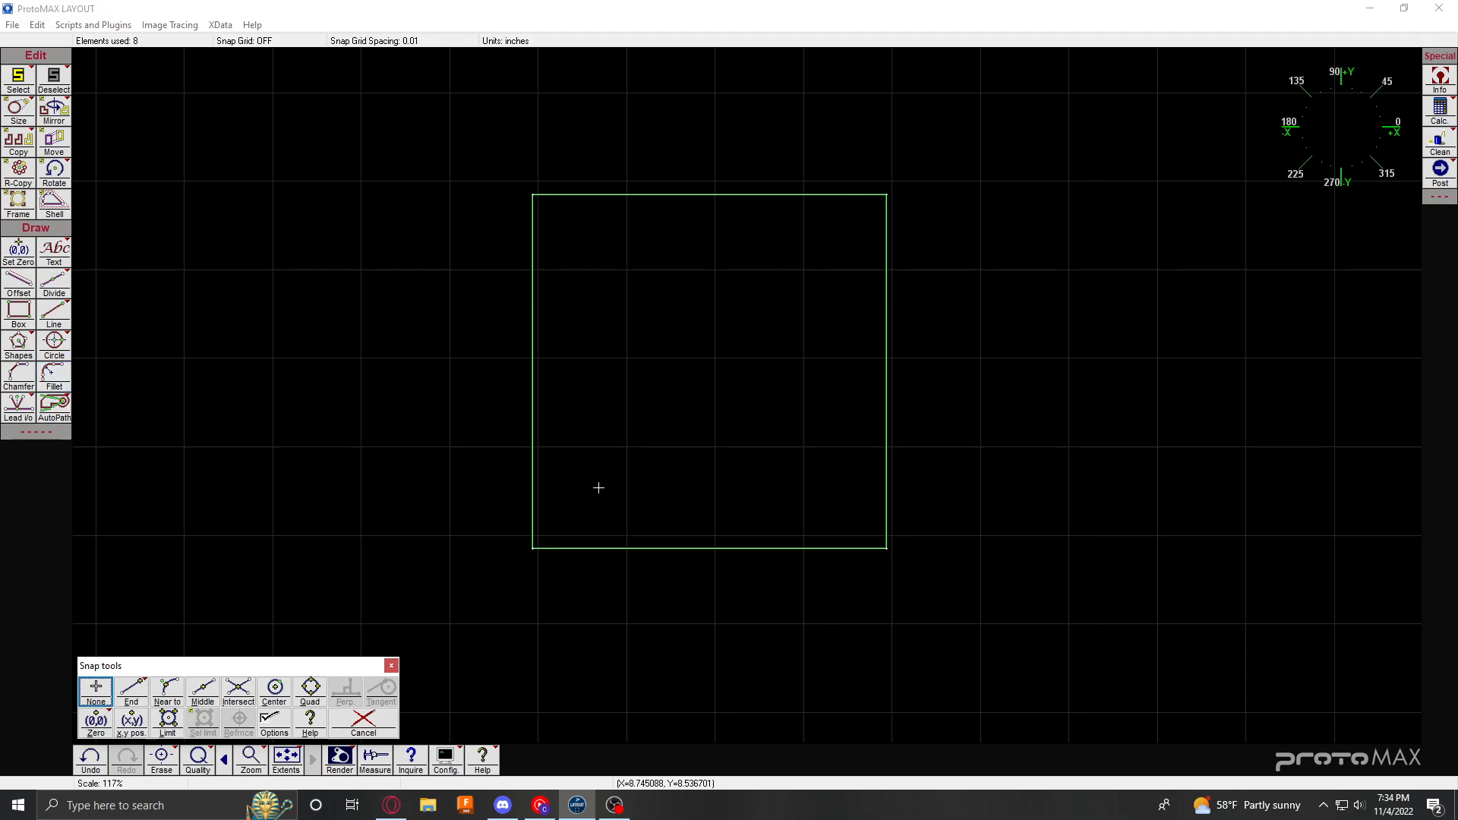
click(130, 692)
click(526, 550)
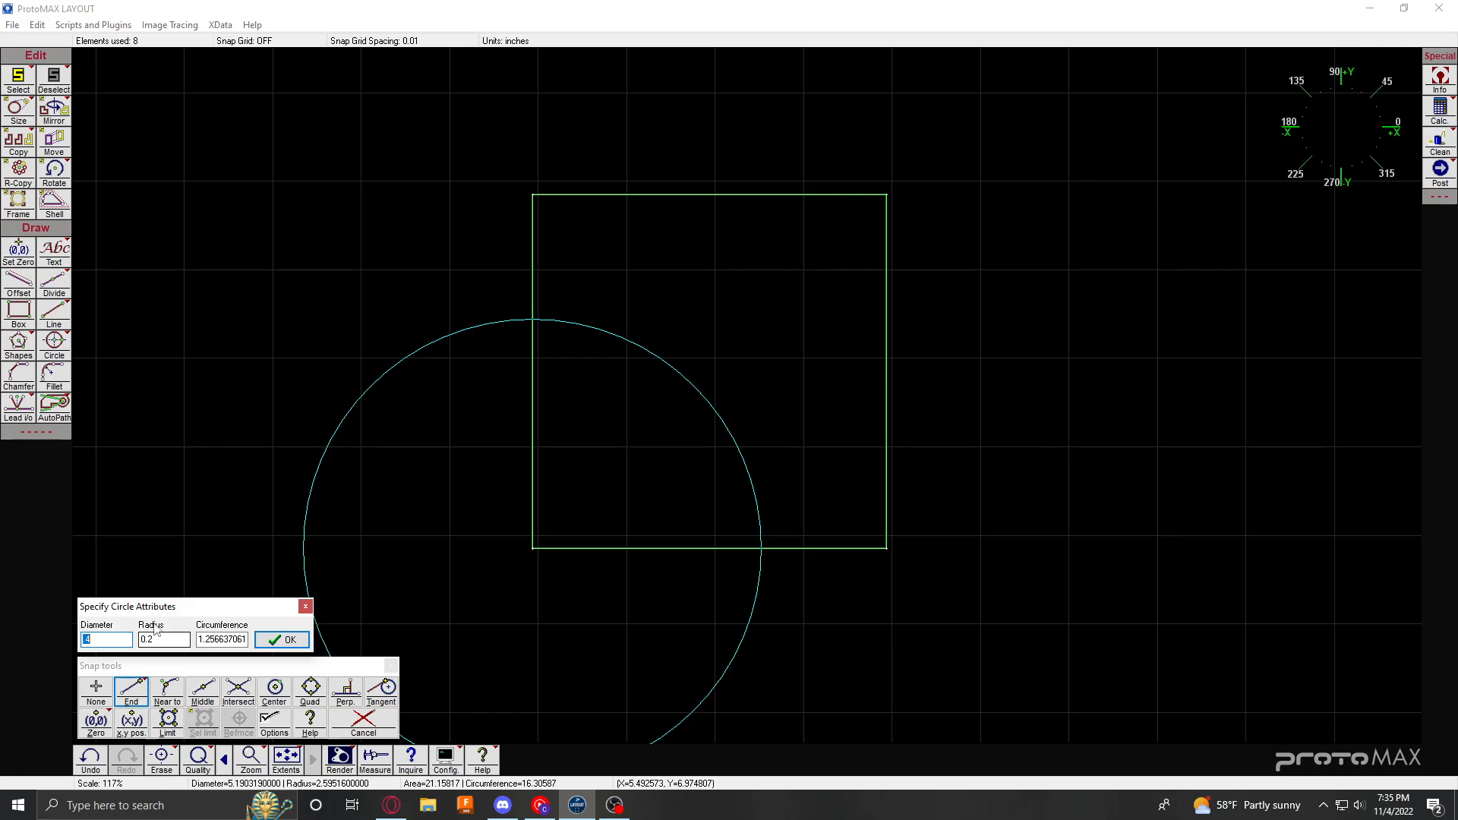
click(289, 640)
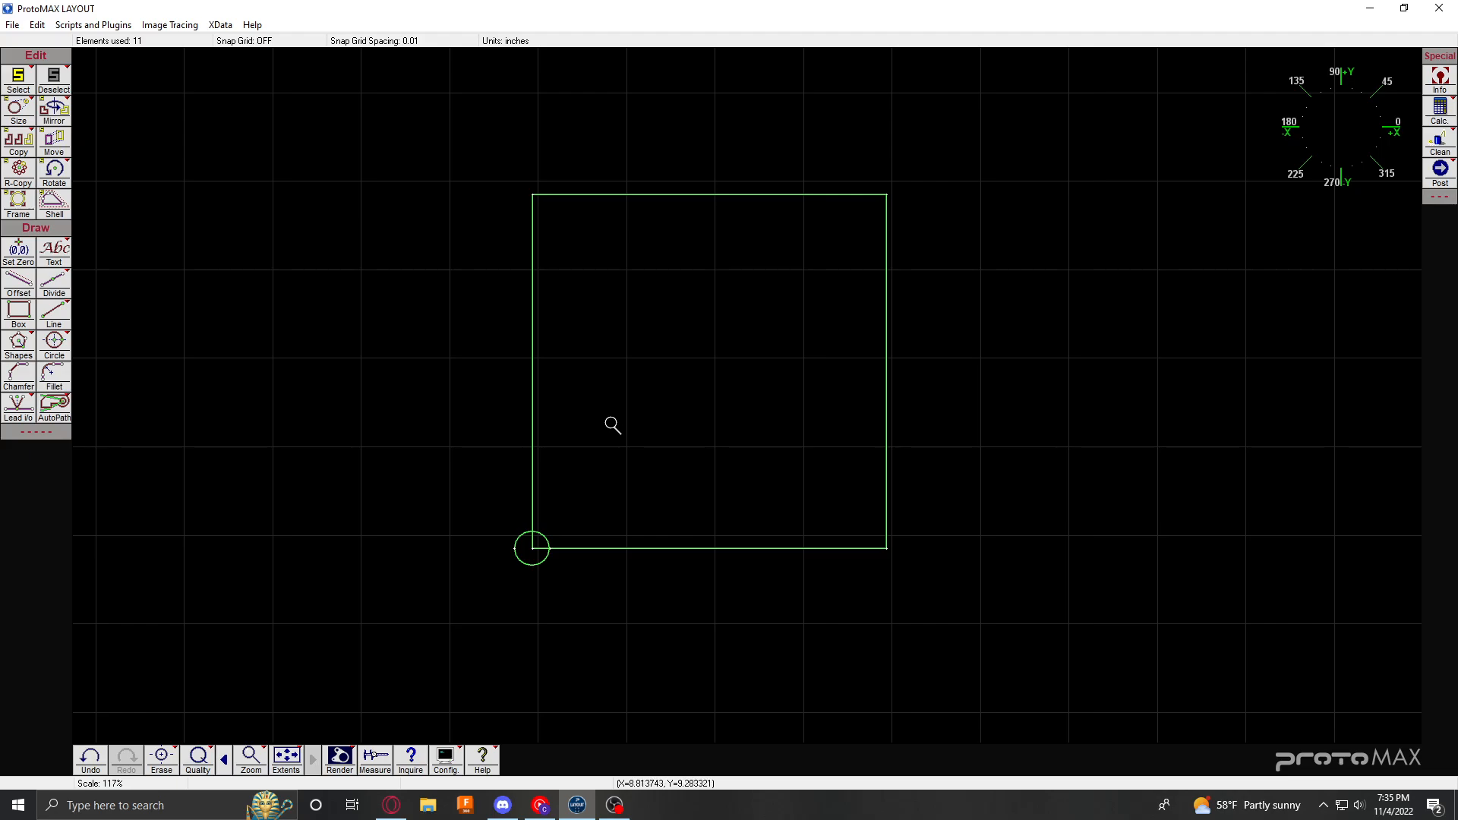
Step: Draw matching 0.4 inch diameter circles centered on the 4 inch square's remaining three corners, snapping to the endpoints
right_click(542, 215)
right_click(534, 197)
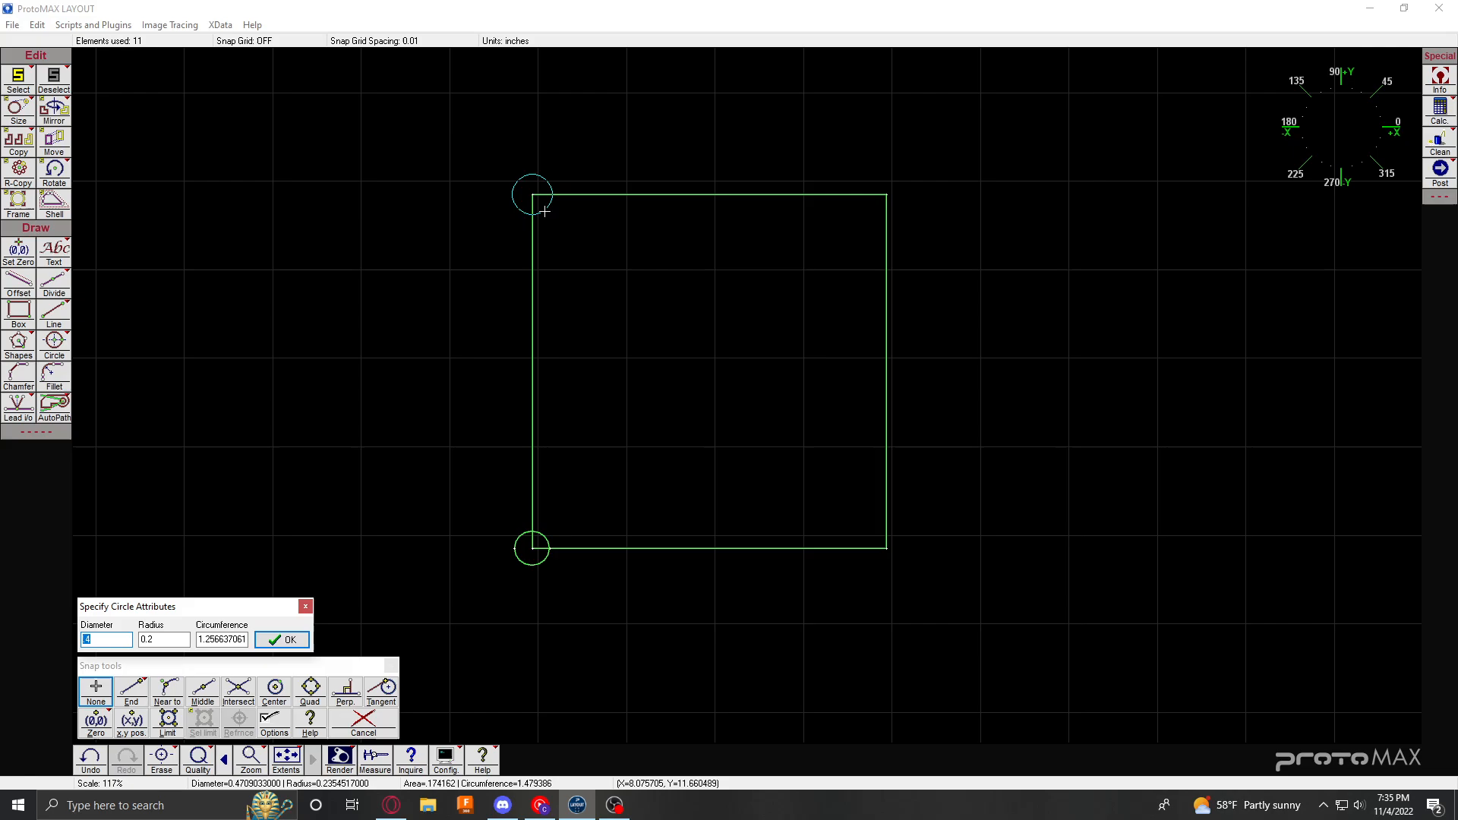
key(Return)
right_click(914, 199)
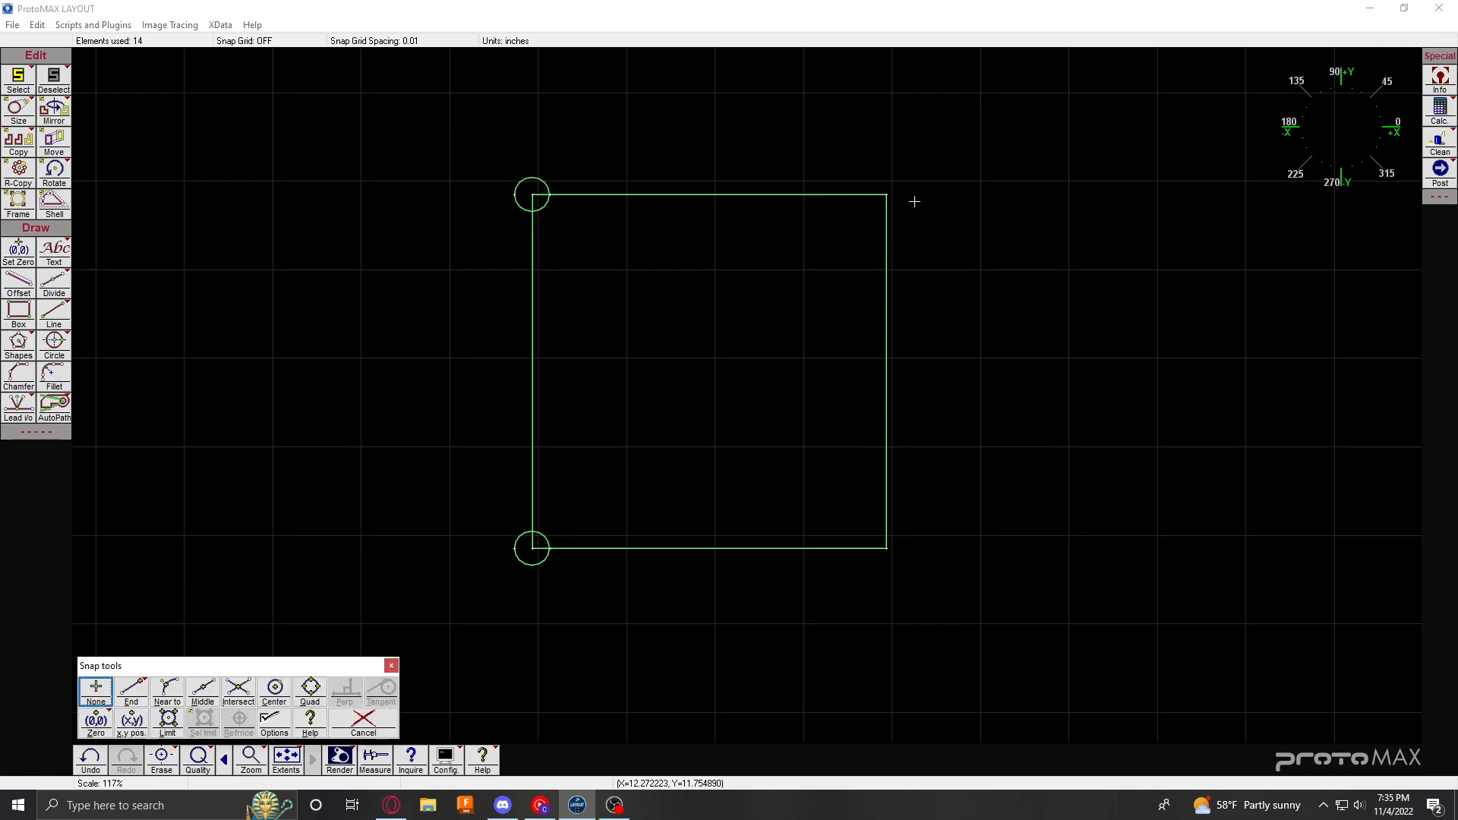
right_click(908, 201)
key(Return)
right_click(909, 202)
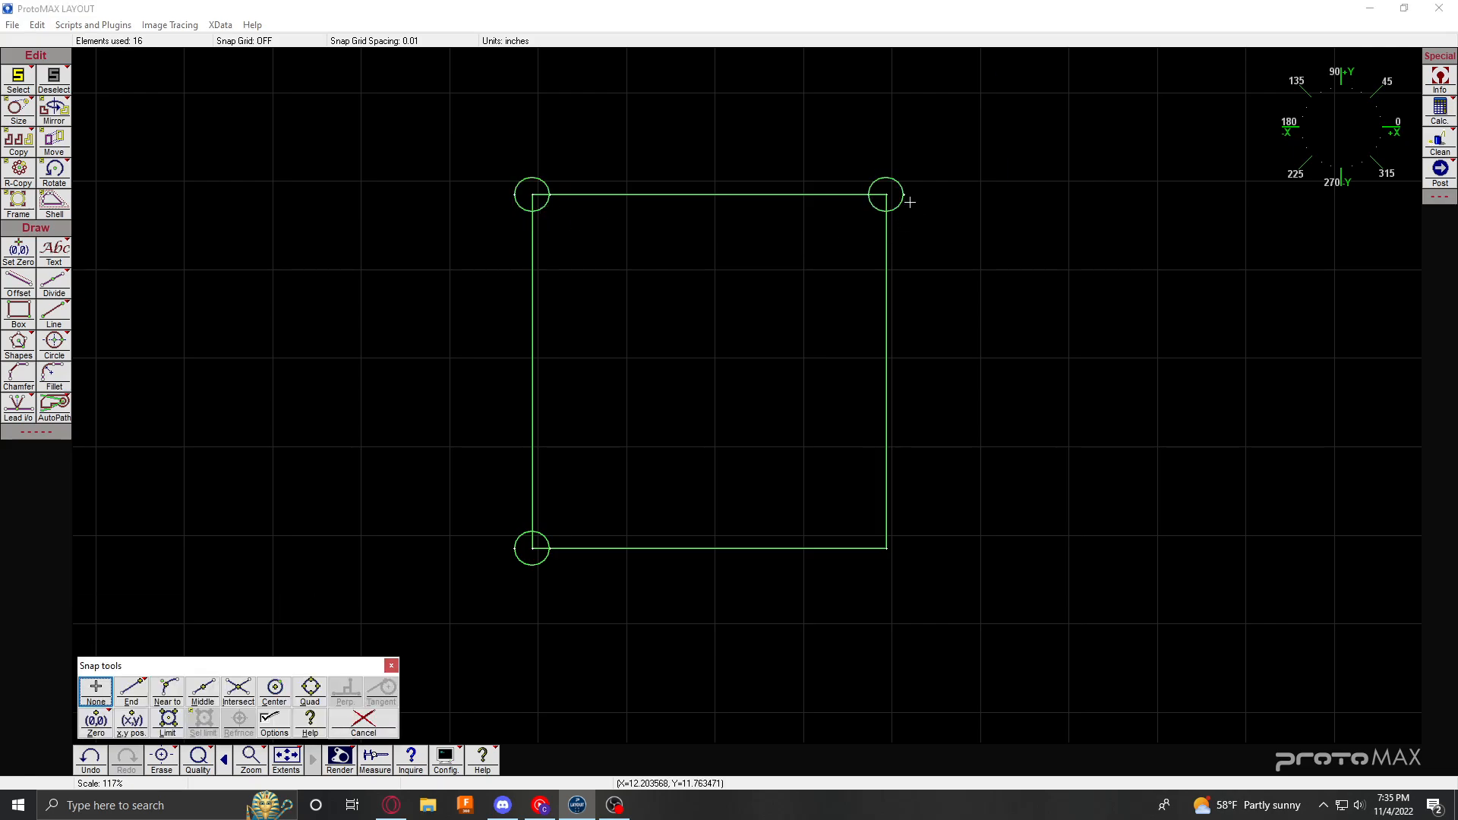
right_click(915, 544)
key(Return)
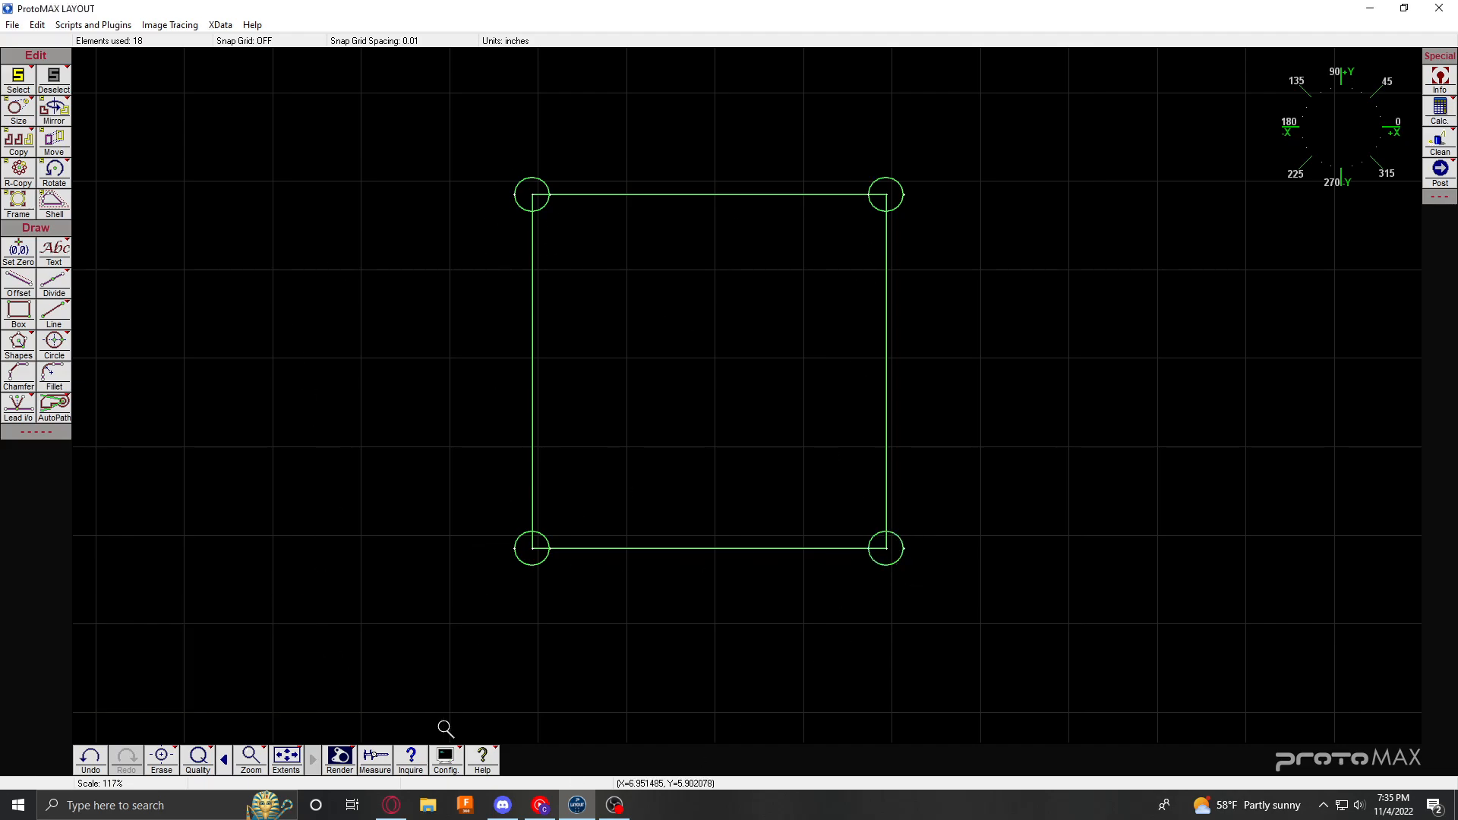
Step: Inquire the diameter of the circle on the 4 inch square's lower-right corner
click(902, 561)
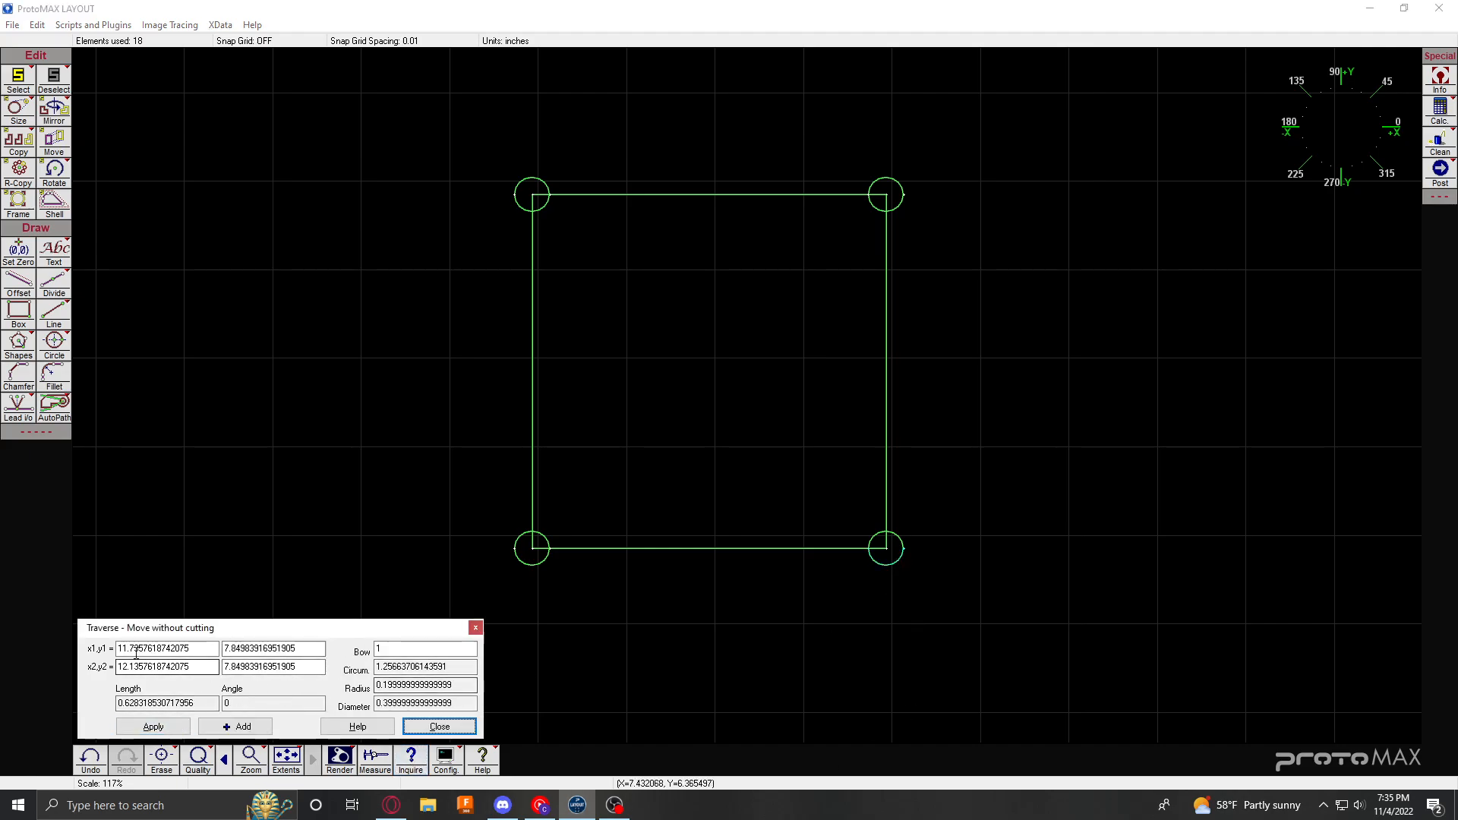
drag(460, 703, 341, 707)
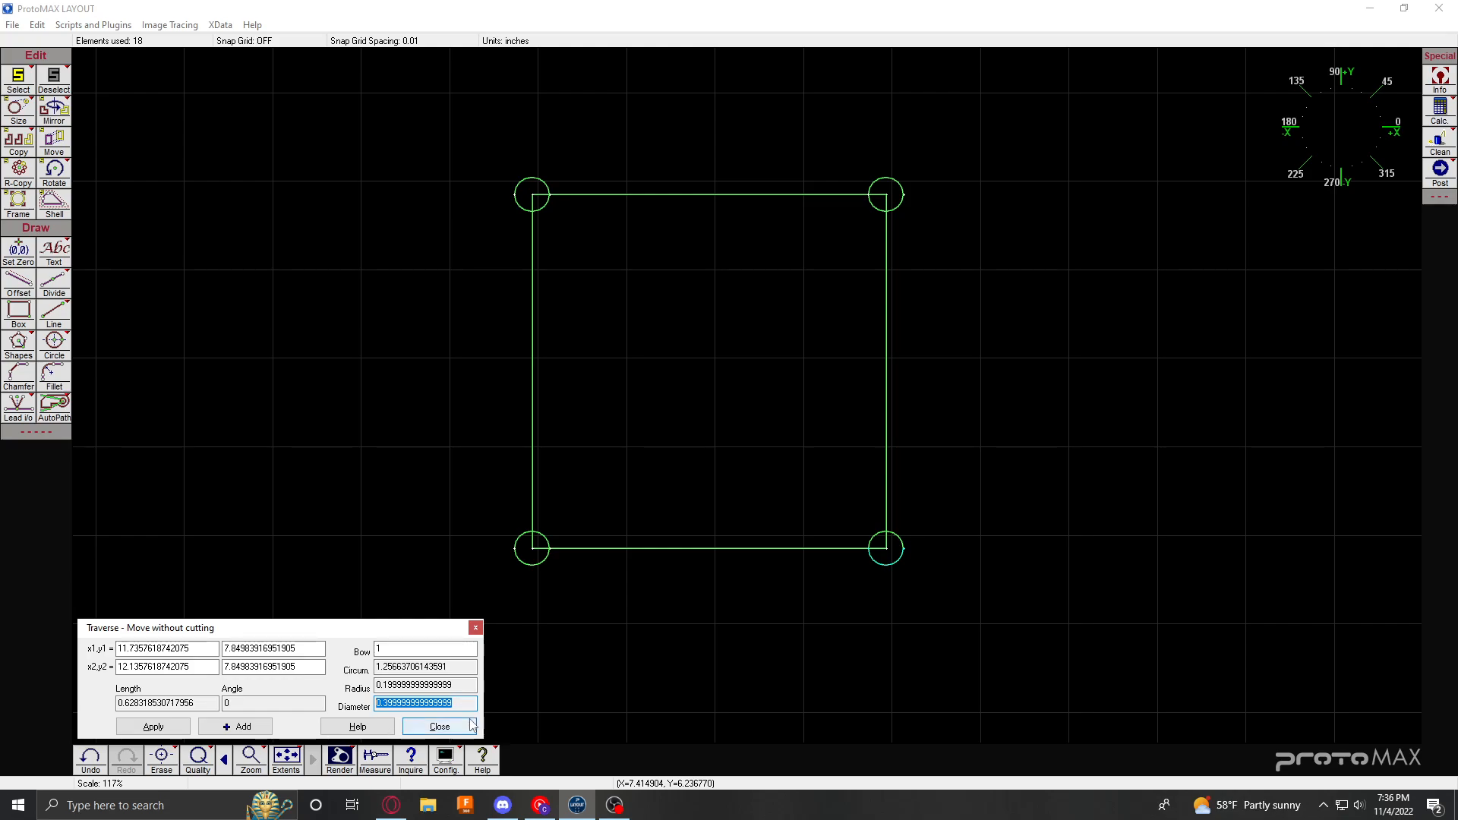
click(439, 727)
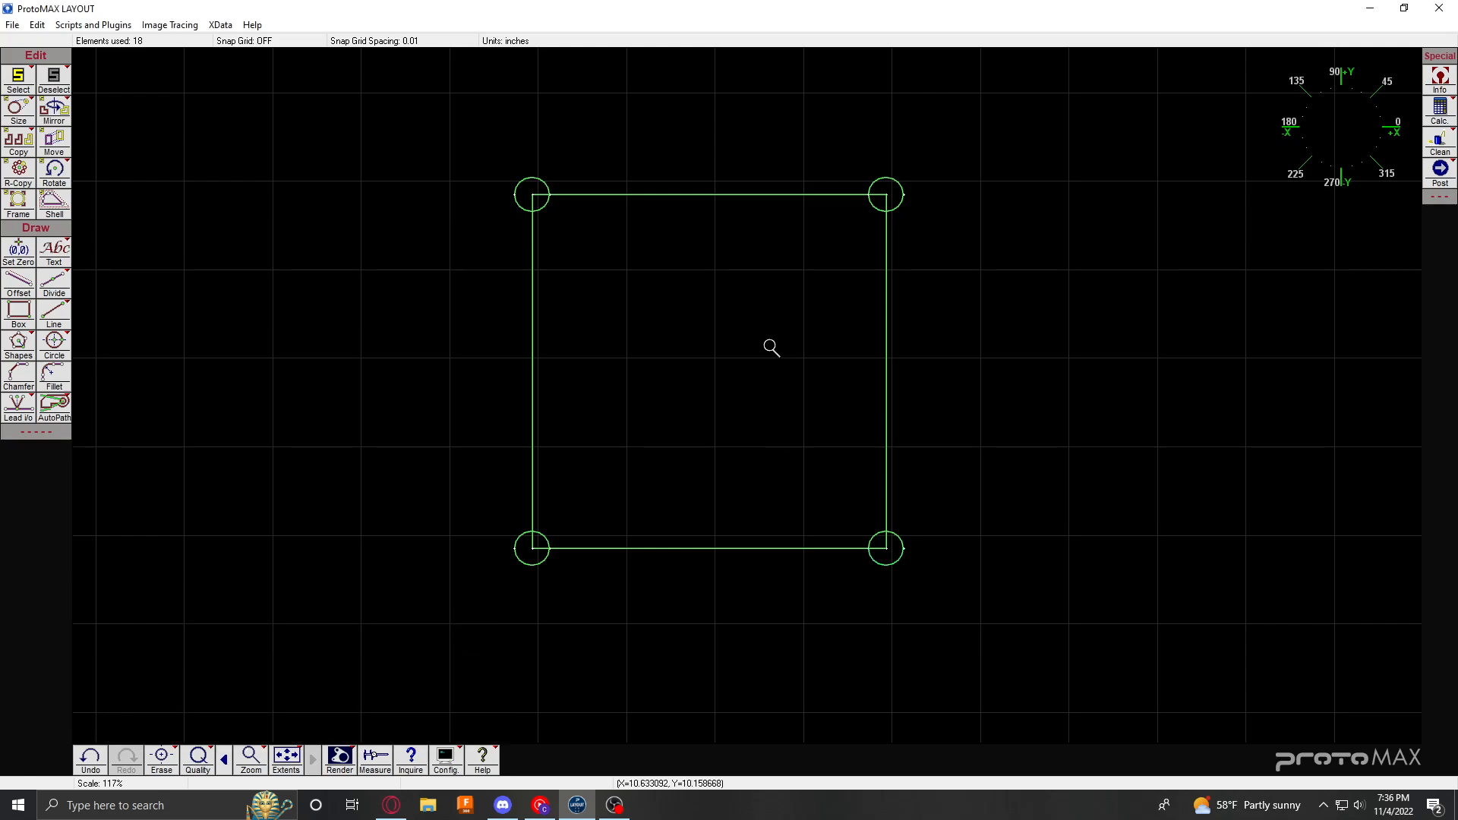
Step: Draw a freehand diagonal line in the space above the origin square and erase it
scroll(729, 393, down, 2)
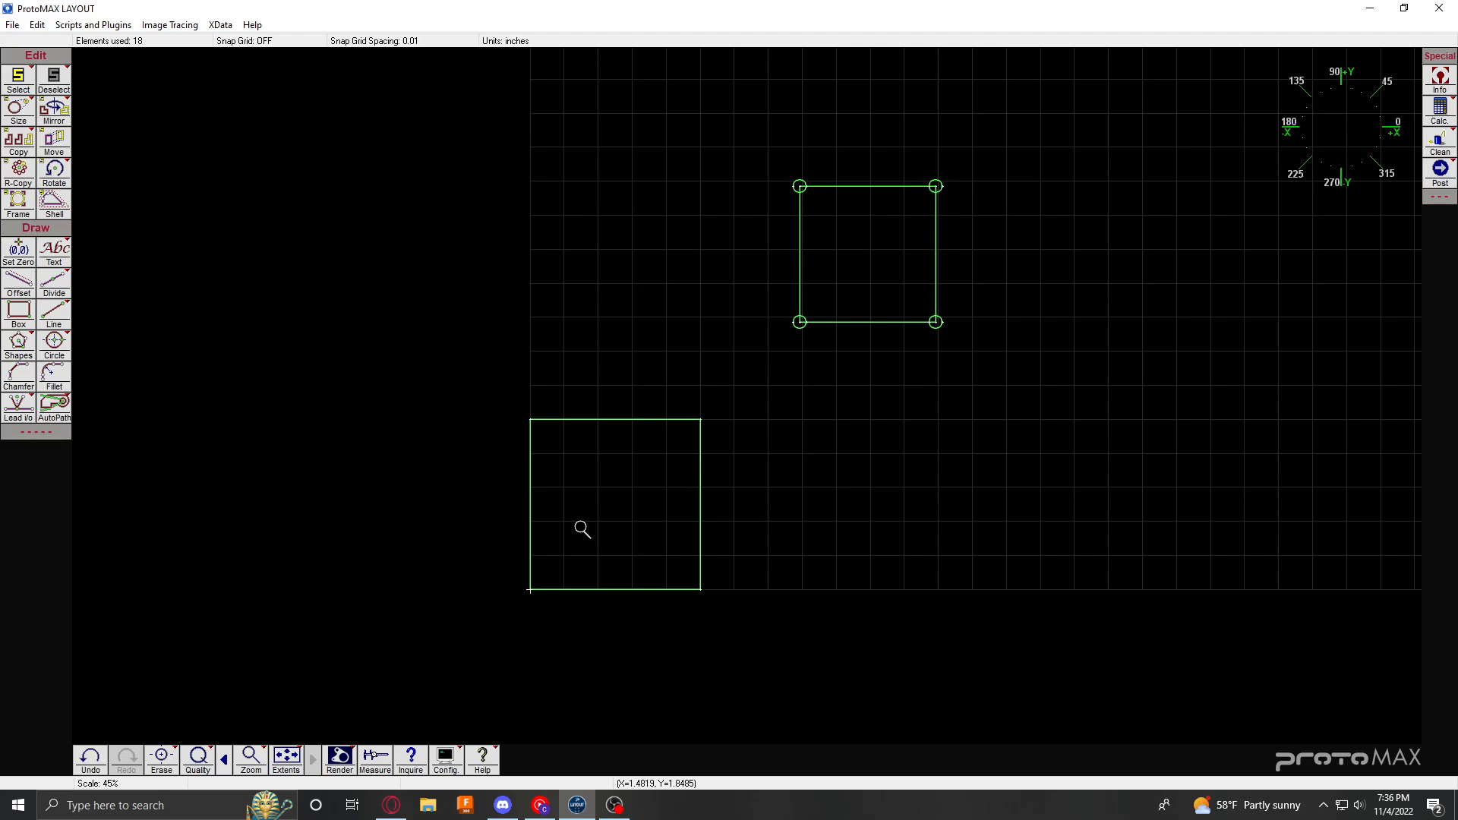
click(56, 317)
click(508, 272)
click(700, 139)
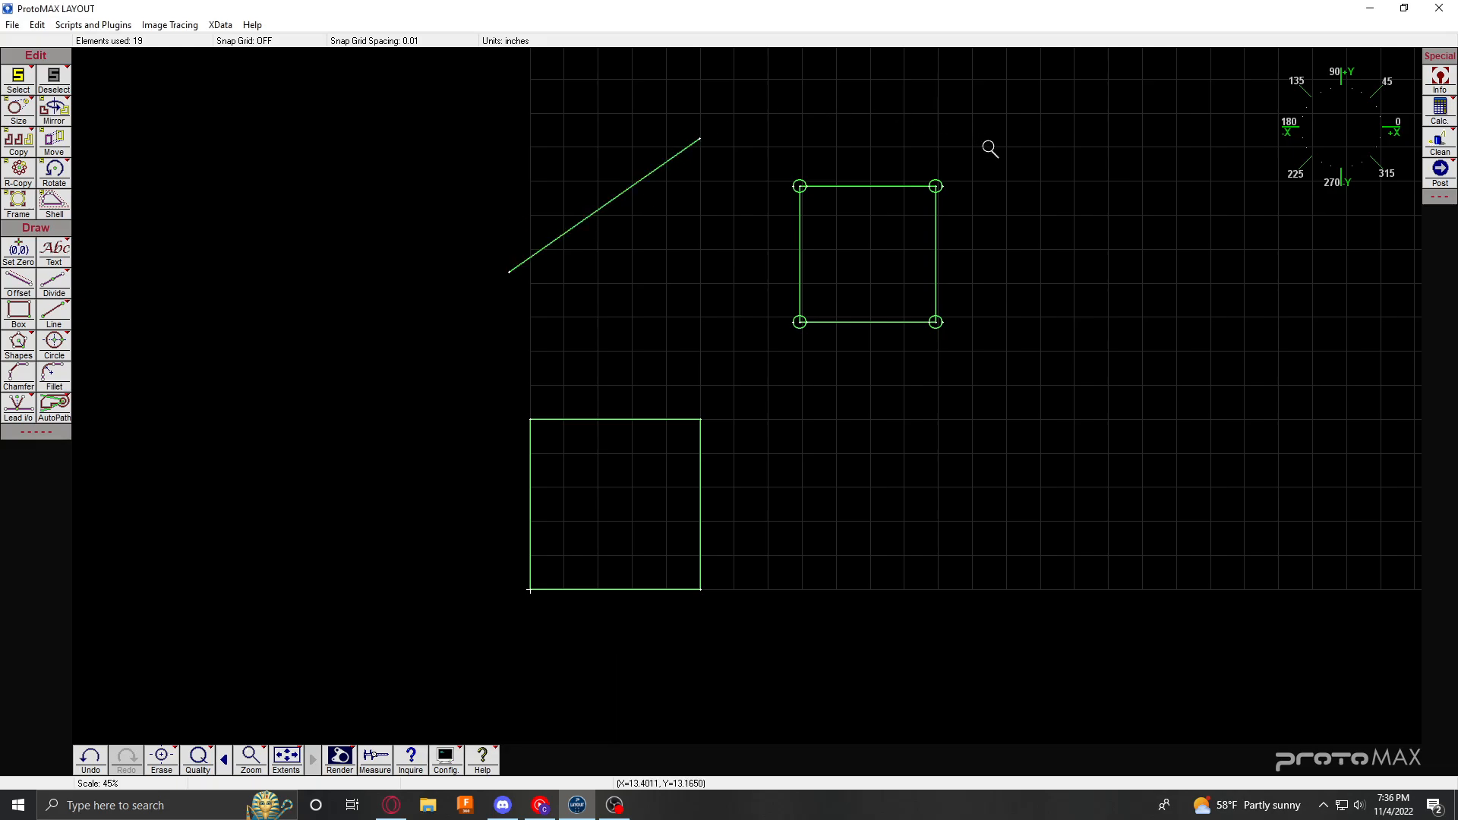
click(618, 195)
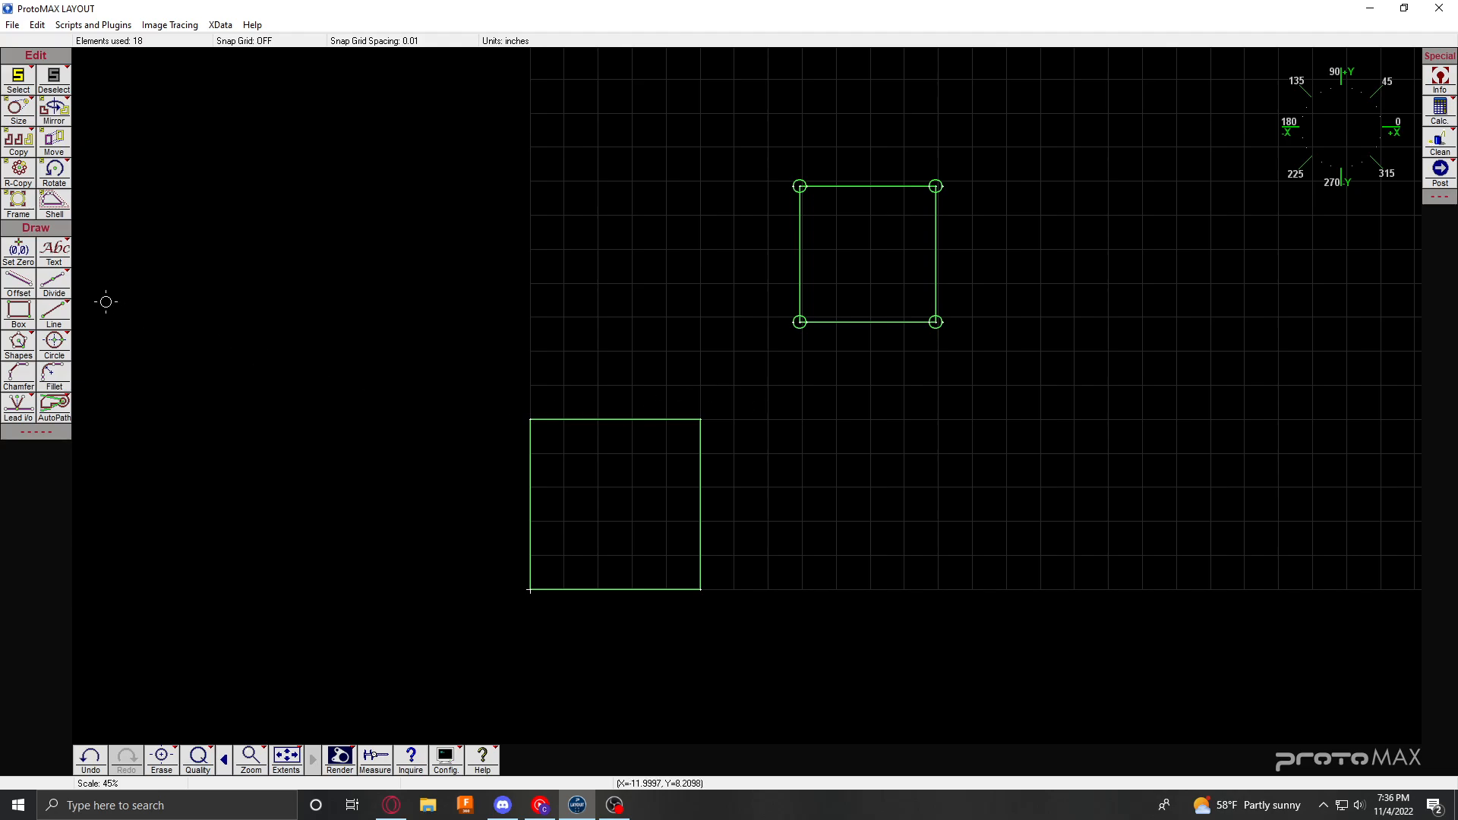
Step: Draw a horizontal line across the origin square from the midpoint of its left edge to the midpoint of its right edge
click(53, 312)
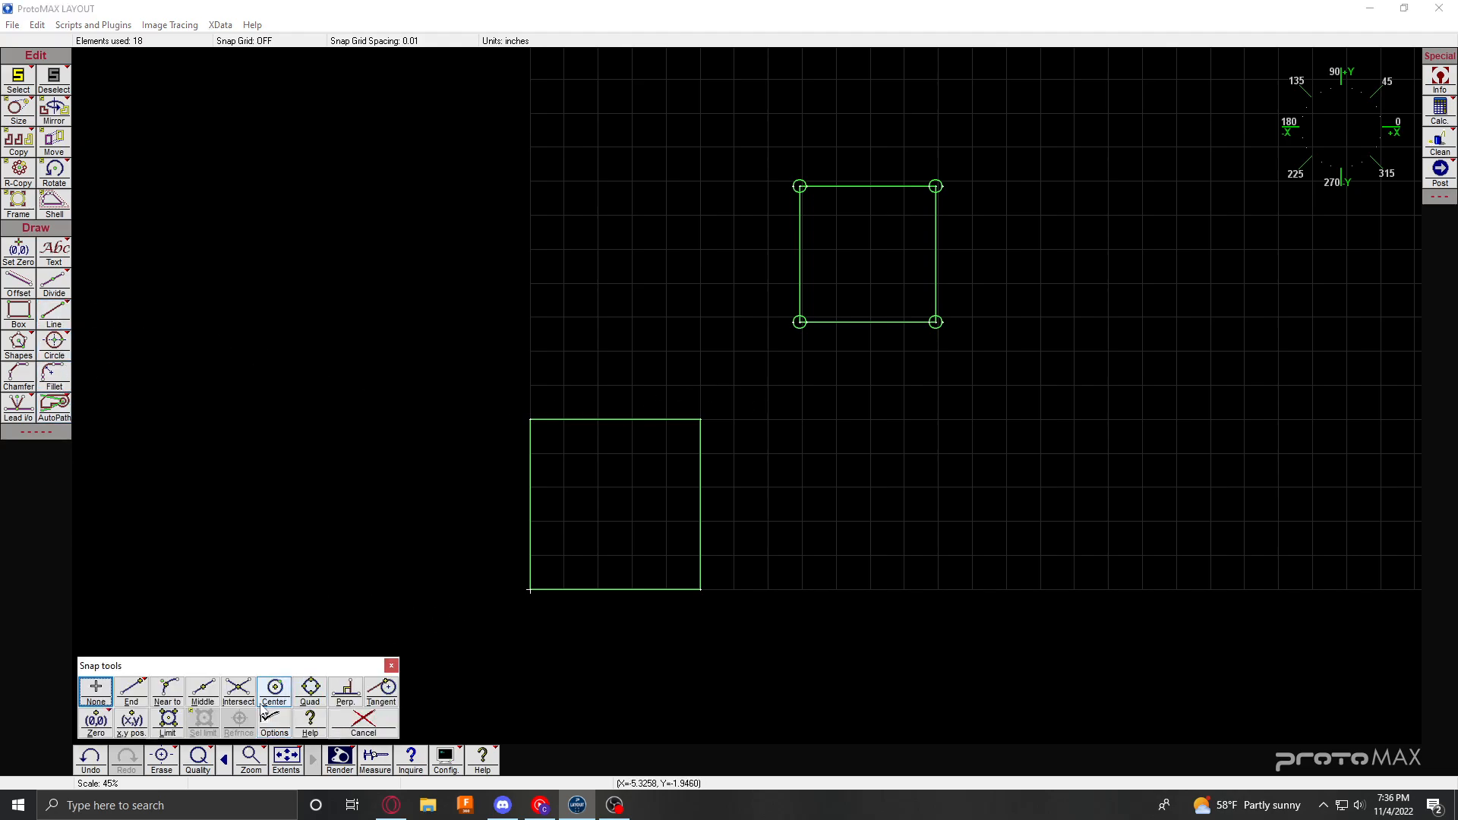
click(203, 691)
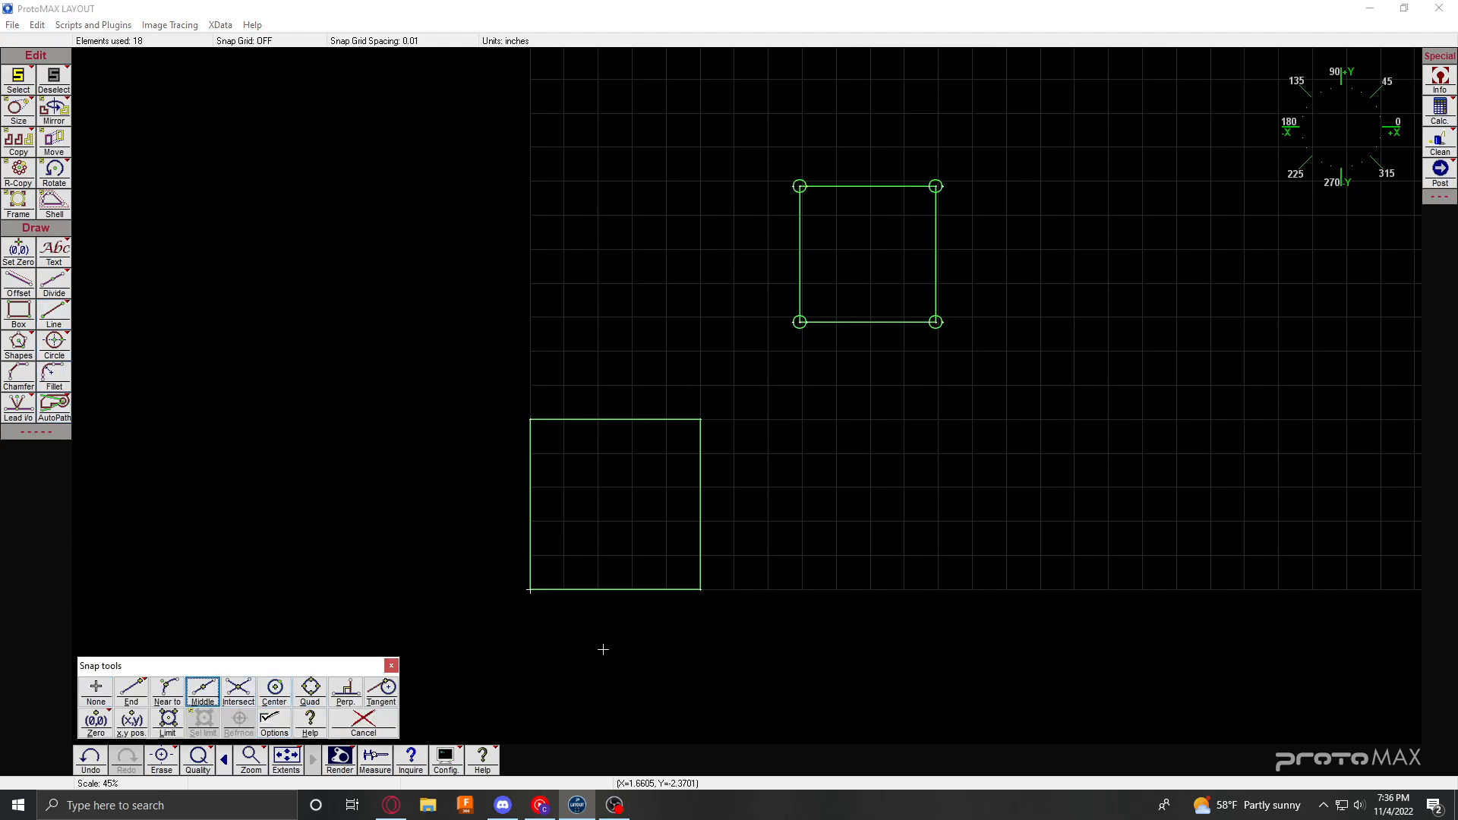
click(531, 495)
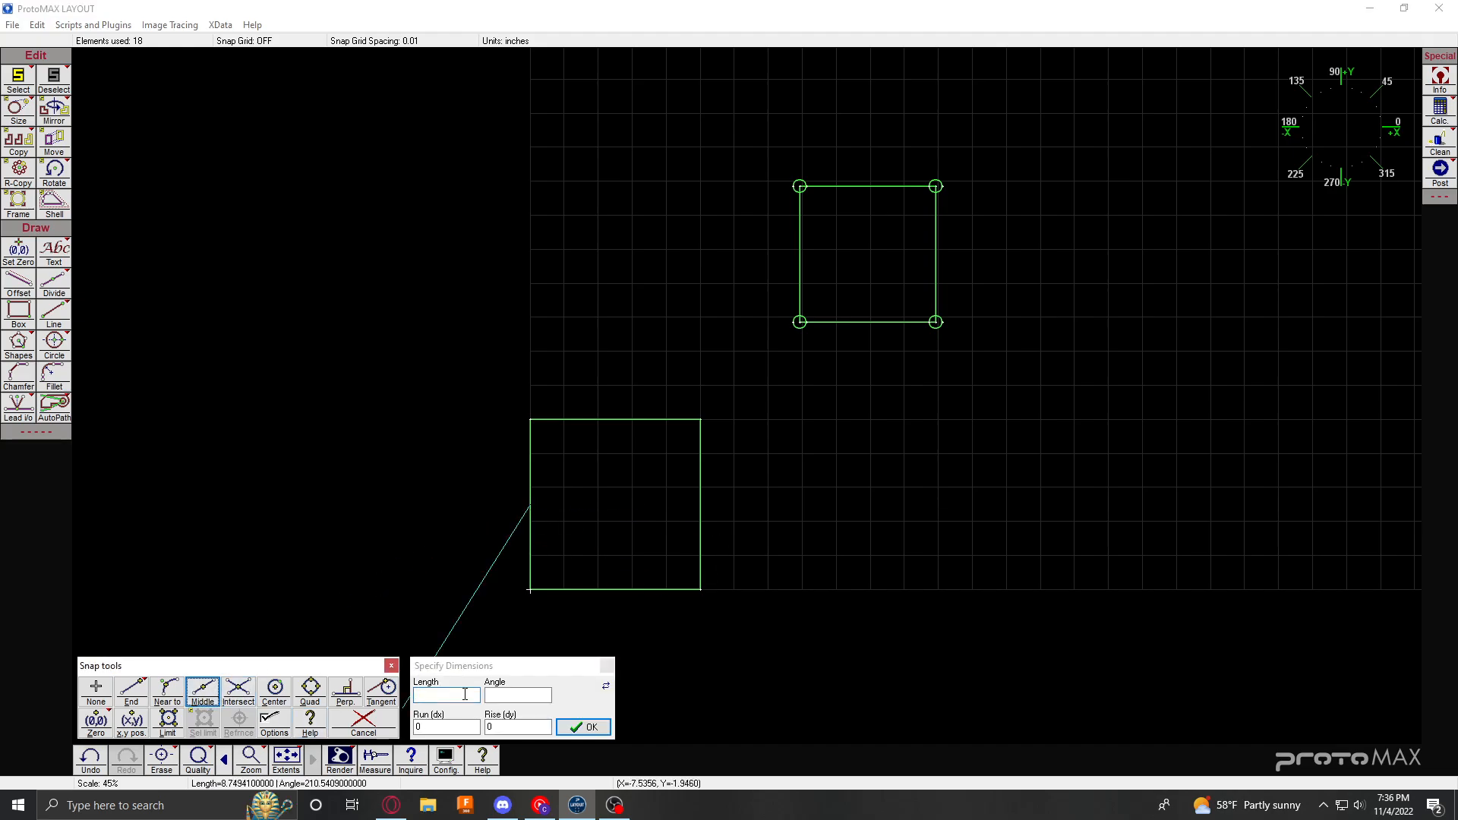
click(699, 505)
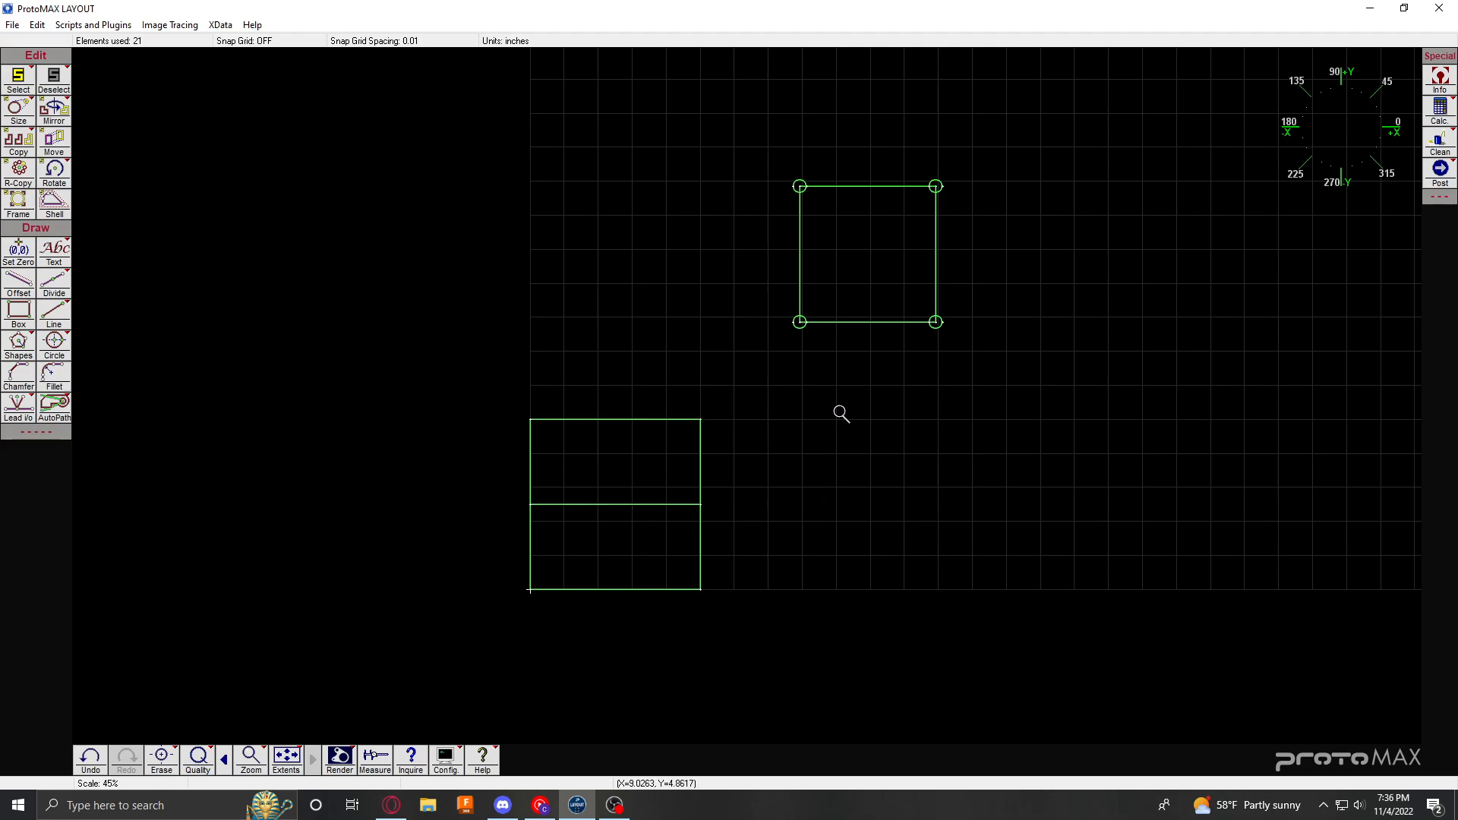
Step: Draw a horizontal line through the 4 inch square, joining the midpoints of its left and right edges
click(879, 249)
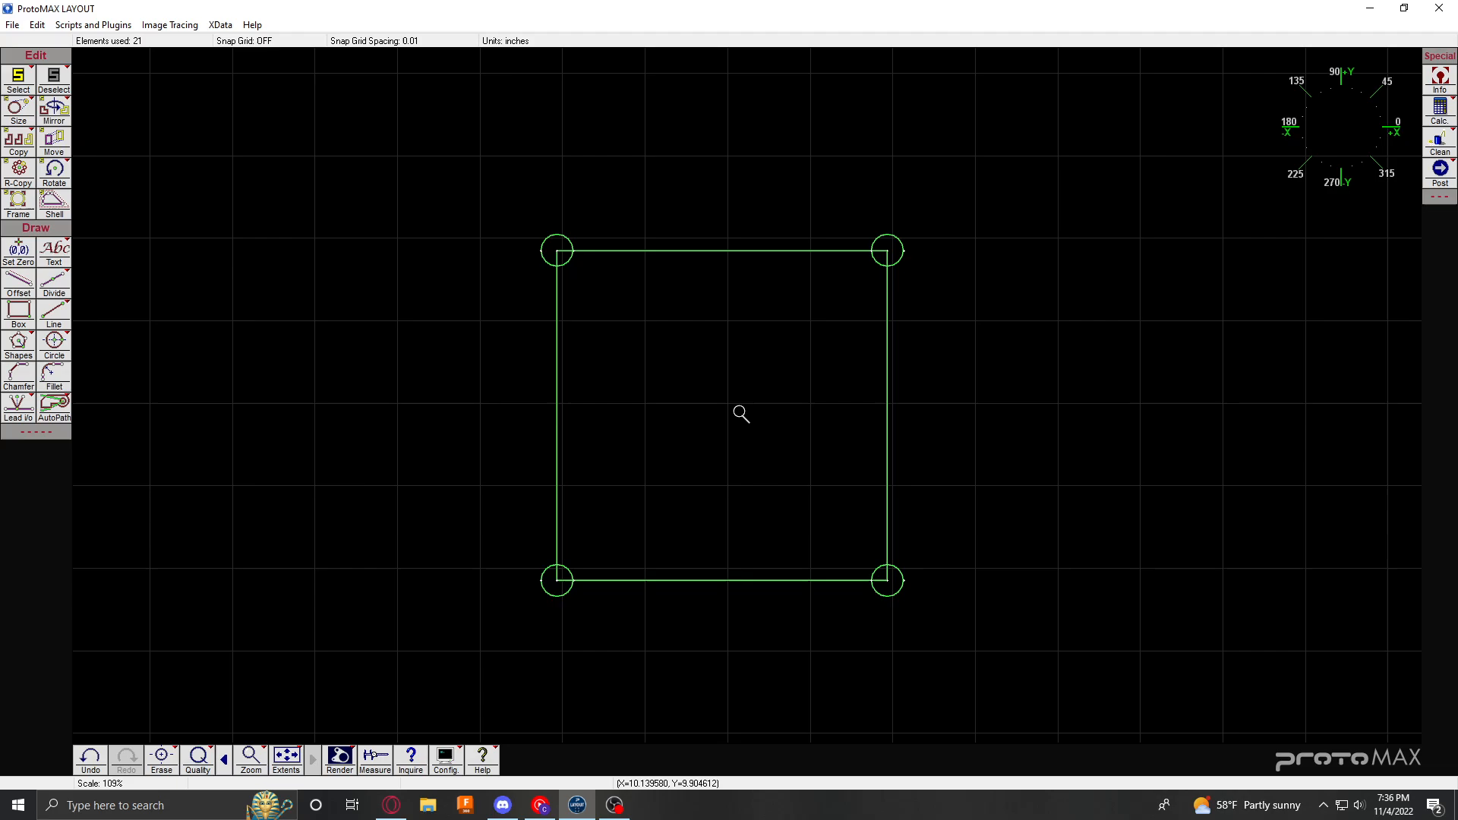
right_click(693, 401)
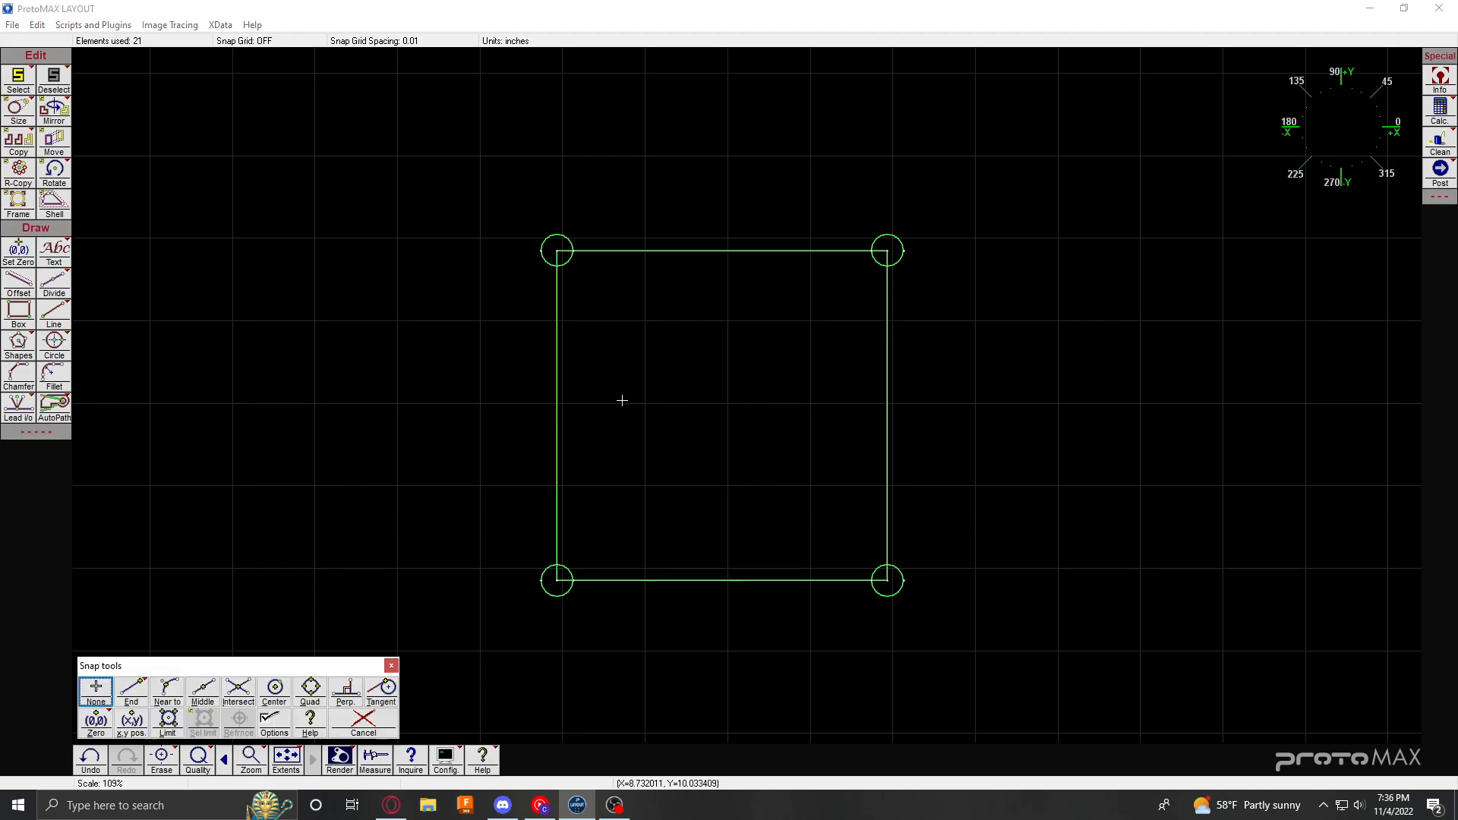
click(560, 416)
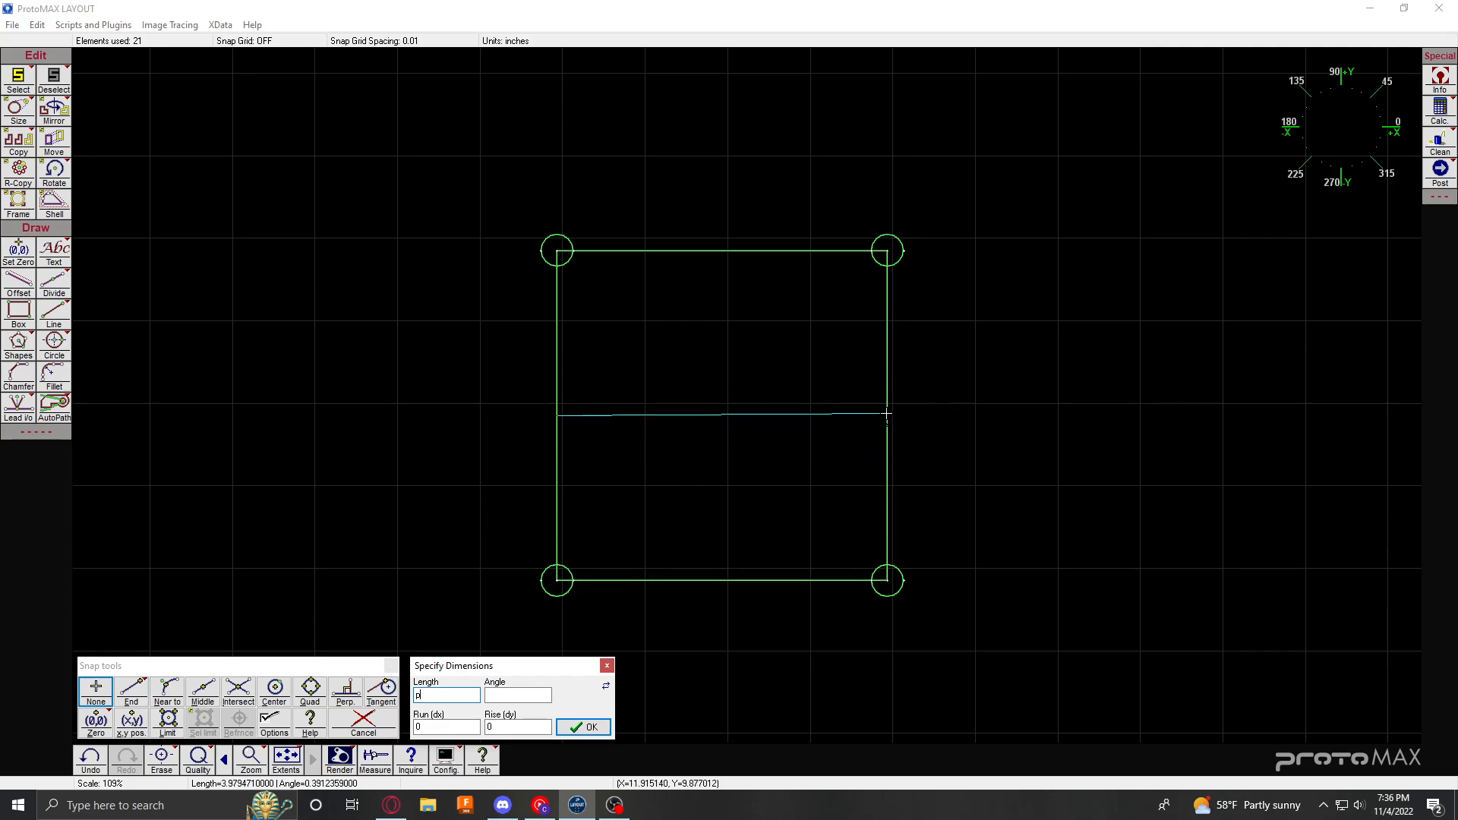
click(887, 414)
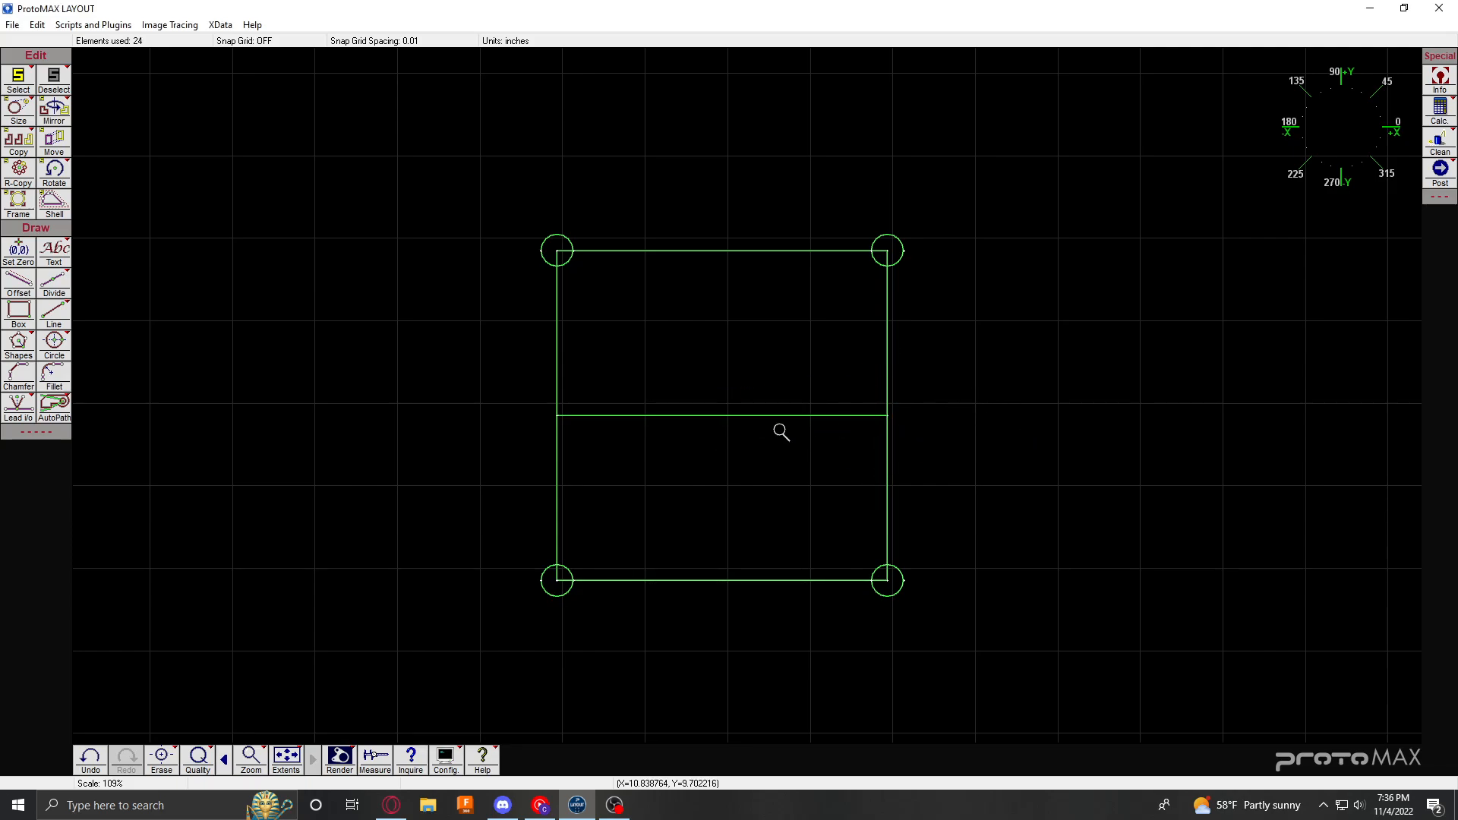
Step: Move the 4 inch square and its corner circles by the midpoint of its centerline onto the midpoint of the origin square's centerline
scroll(885, 420, down, 4)
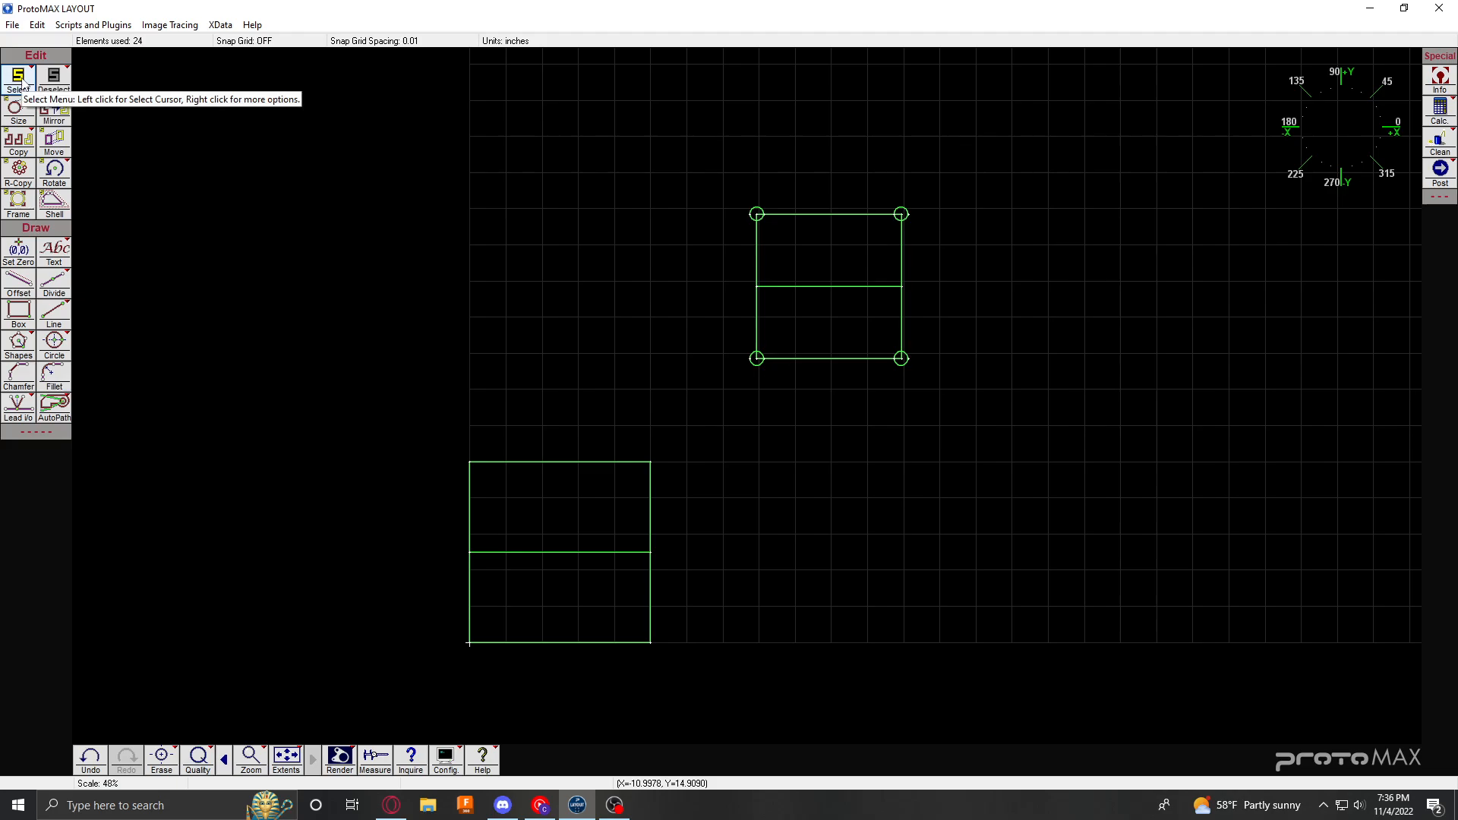
right_click(23, 82)
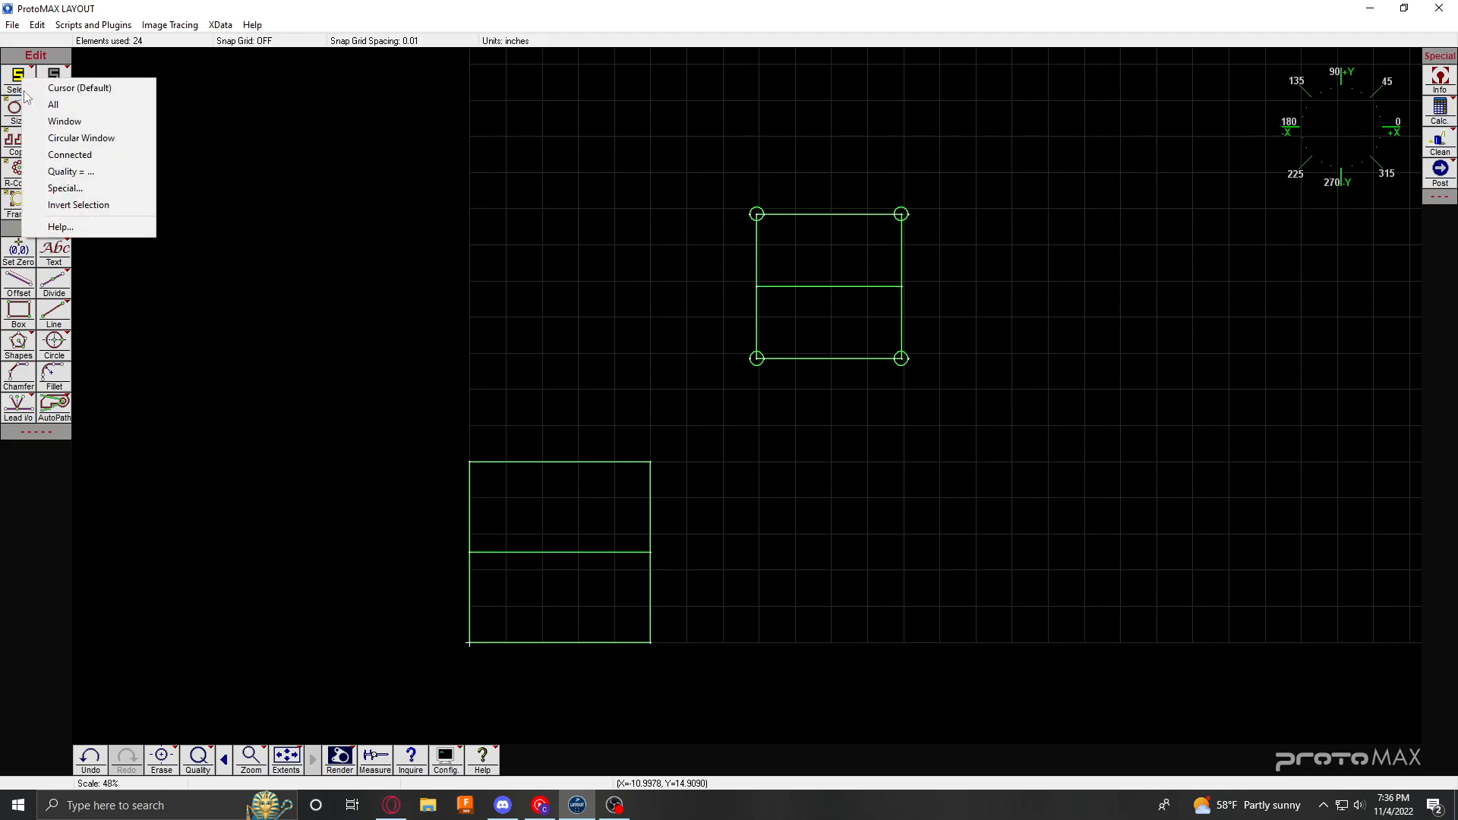
click(55, 124)
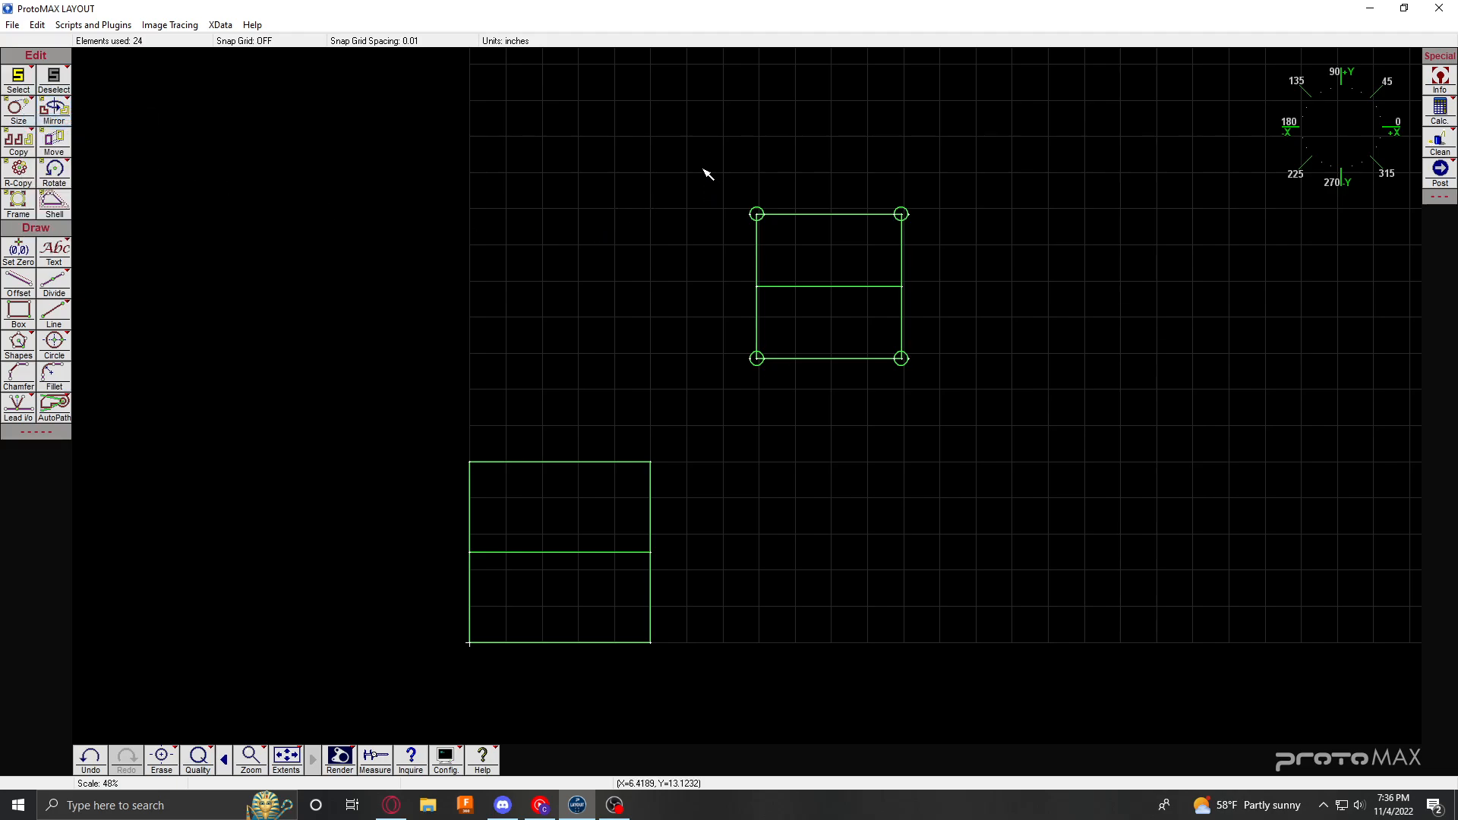
drag(700, 163, 971, 405)
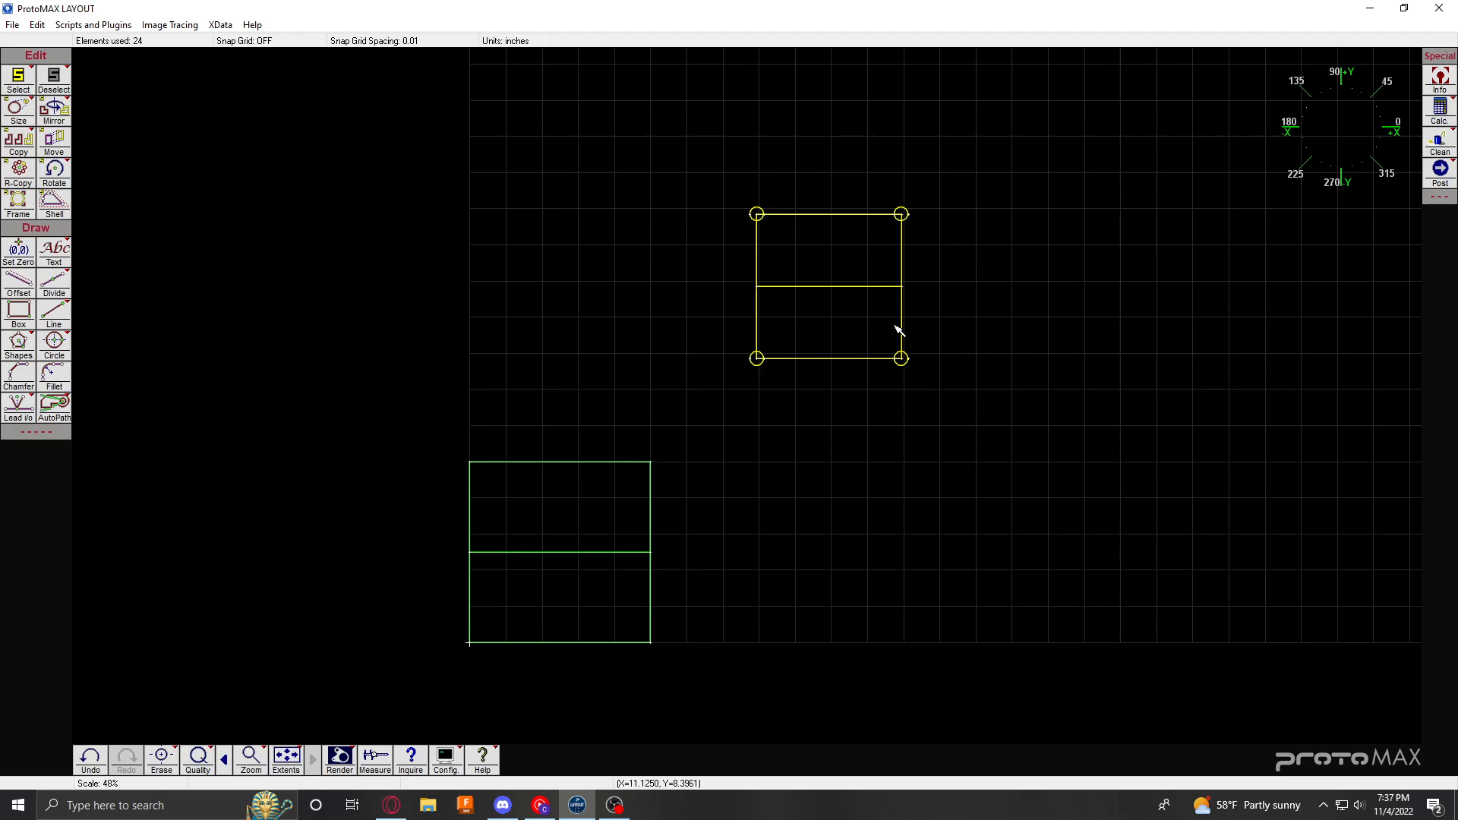
click(55, 141)
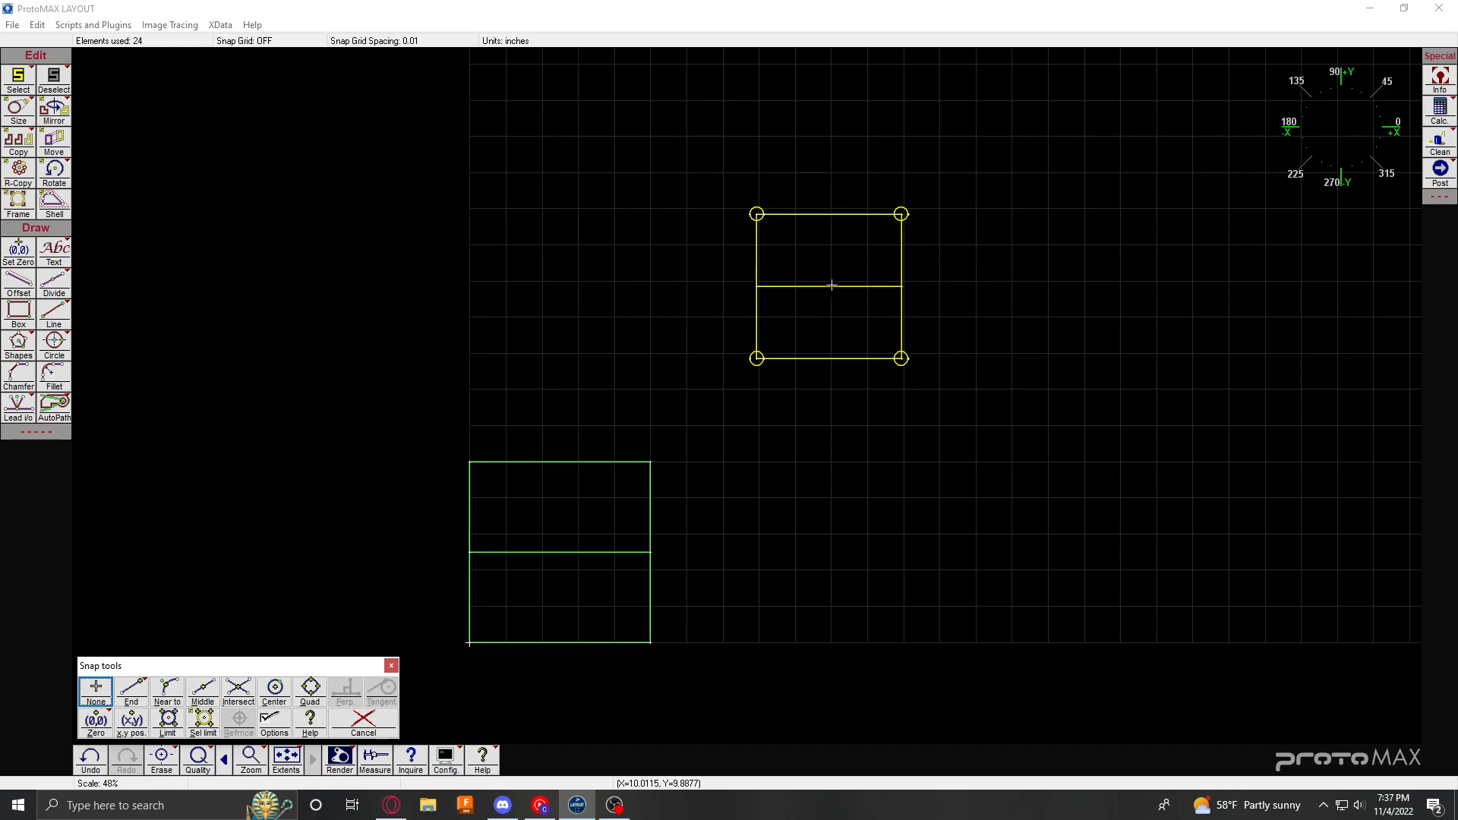
click(203, 691)
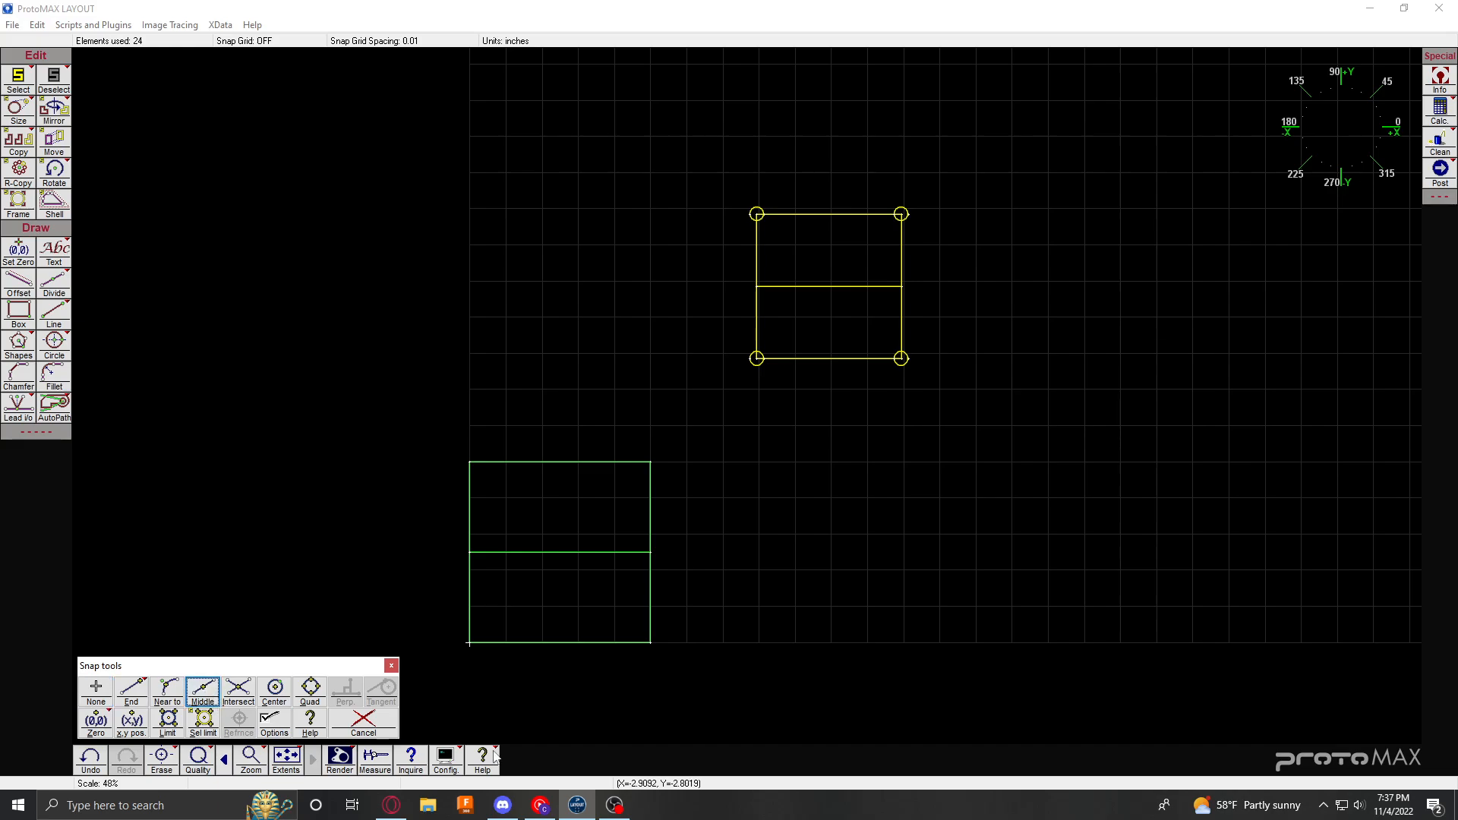
click(837, 292)
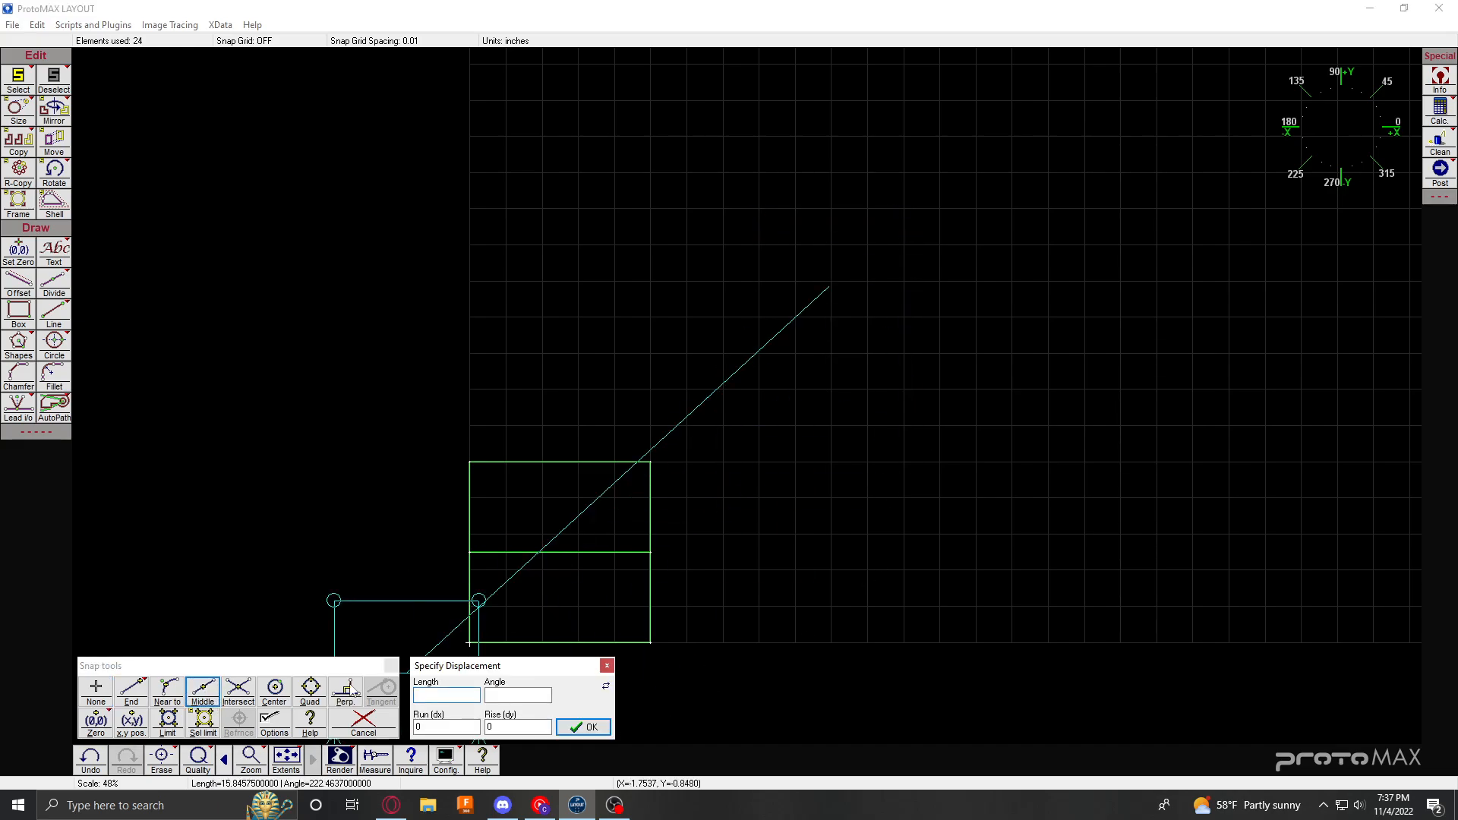
click(194, 695)
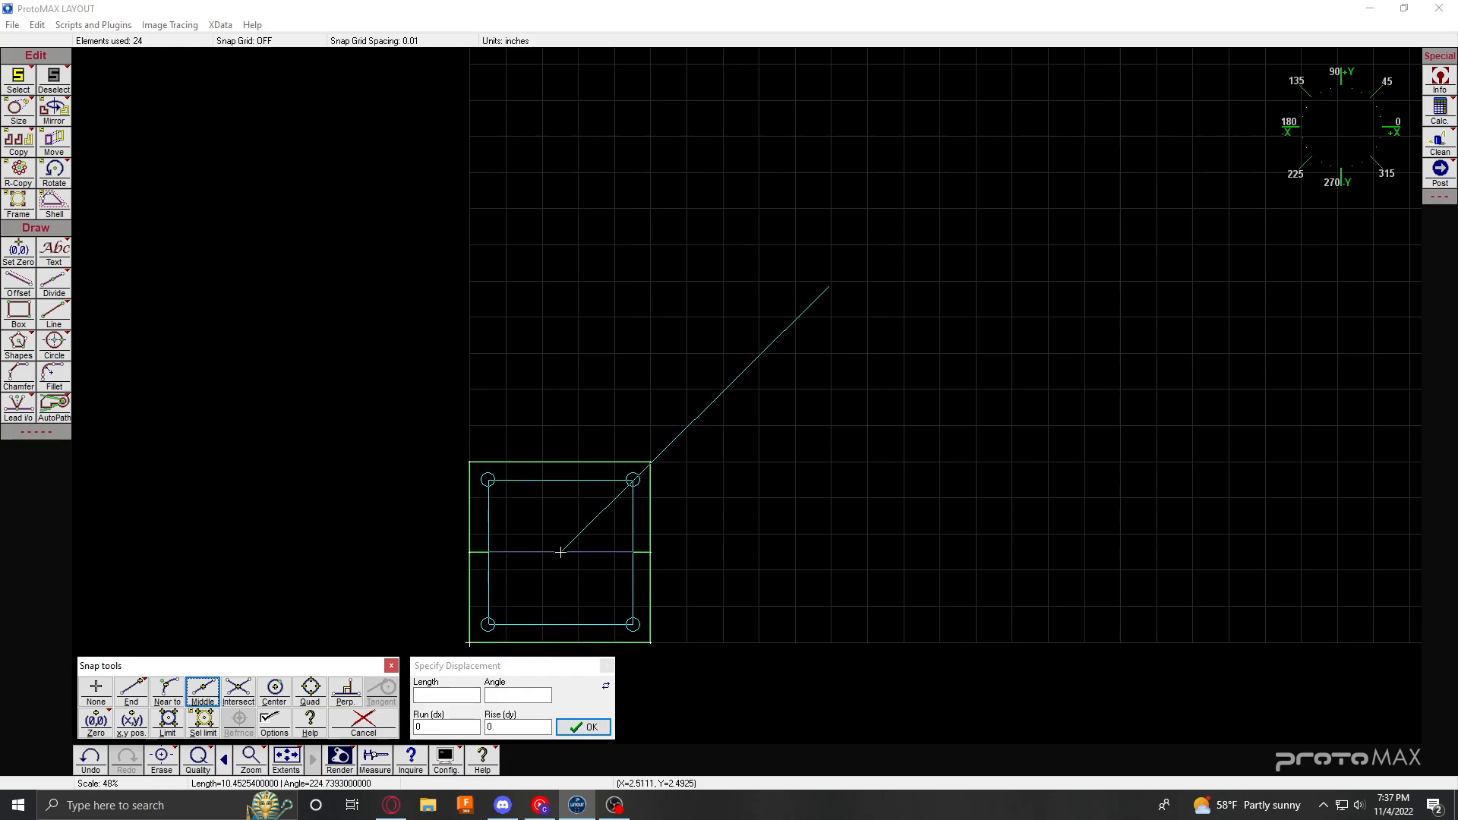
click(561, 552)
Step: Erase the overlapping horizontal centerlines of both squares
scroll(560, 552, up, 4)
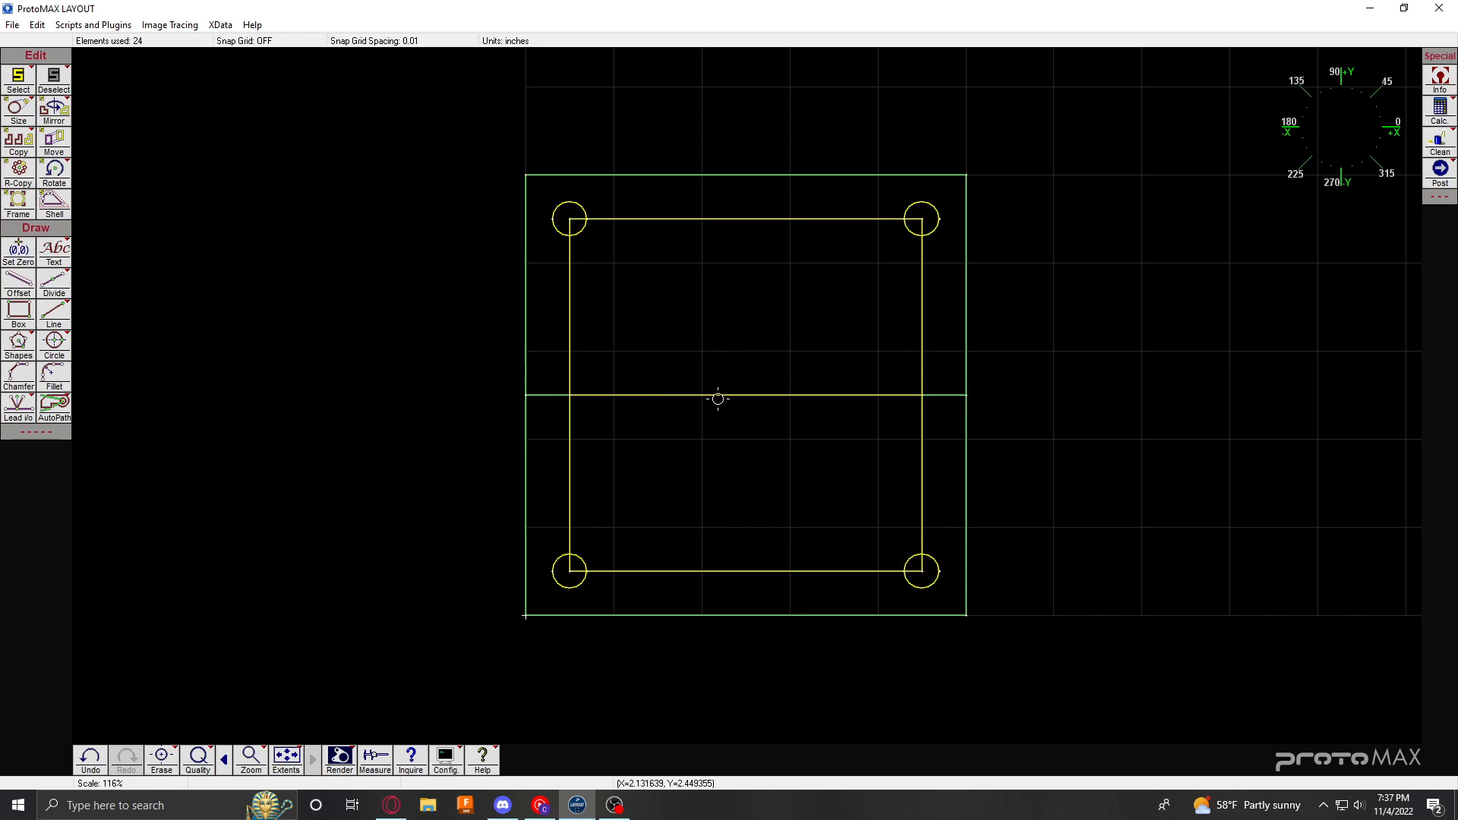
click(745, 394)
click(745, 394)
Step: Erase the four sides of the inner square, keeping the four corner circles
click(570, 406)
click(570, 376)
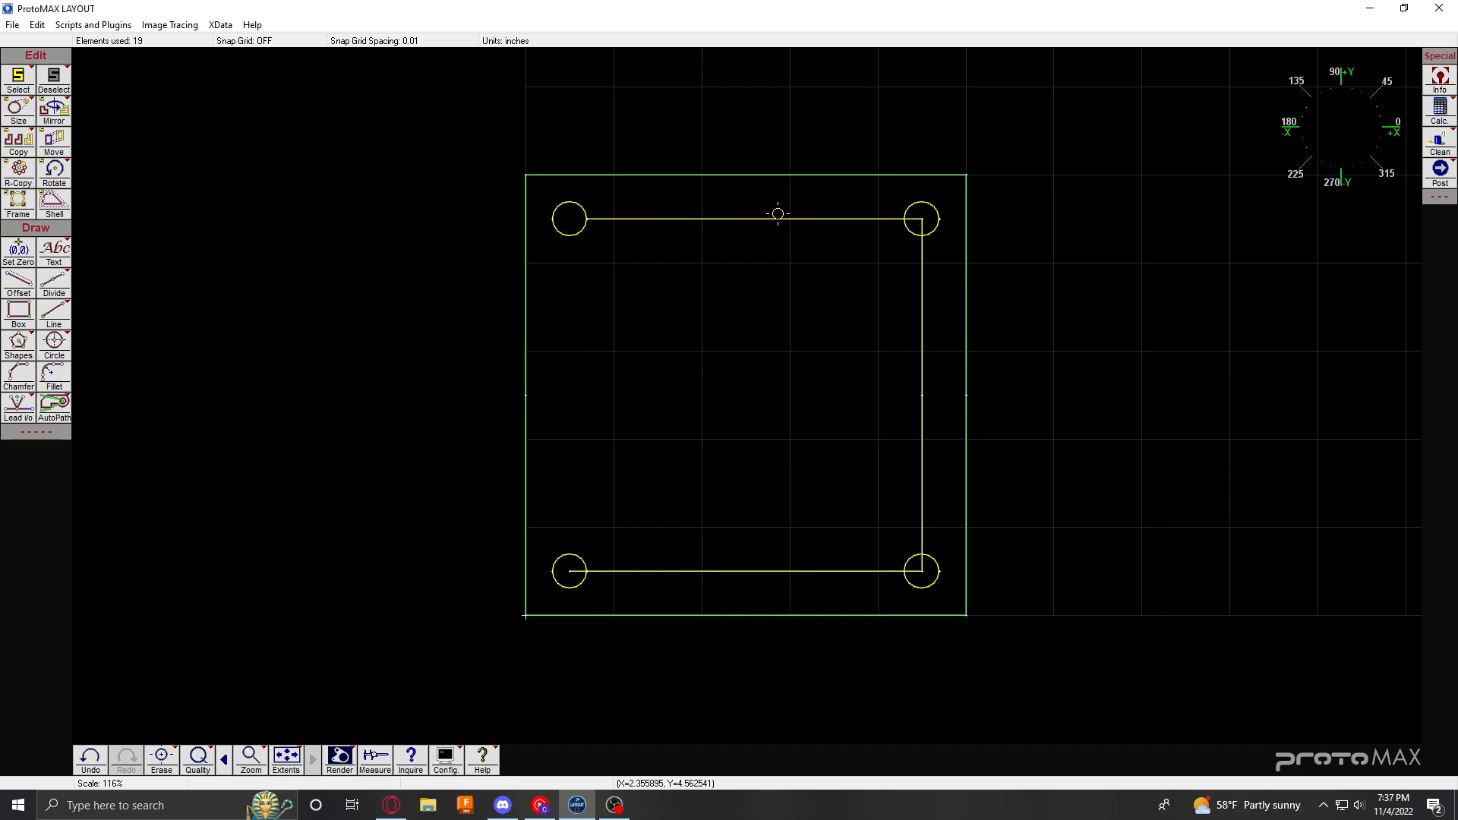
click(848, 219)
click(919, 228)
click(922, 456)
click(912, 569)
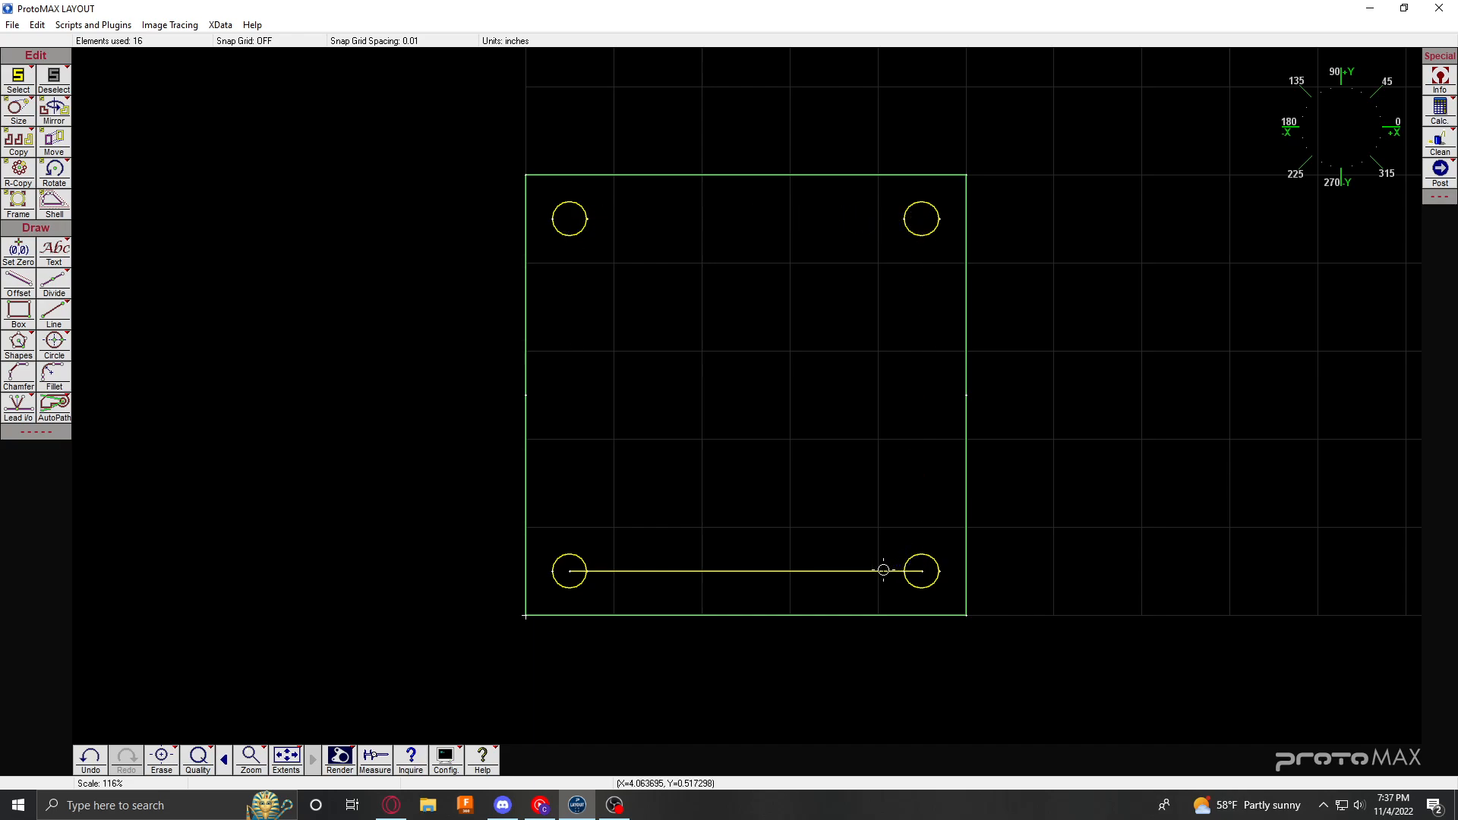
click(874, 570)
click(578, 572)
Step: Deselect all elements at once and undo that deselection
right_click(54, 80)
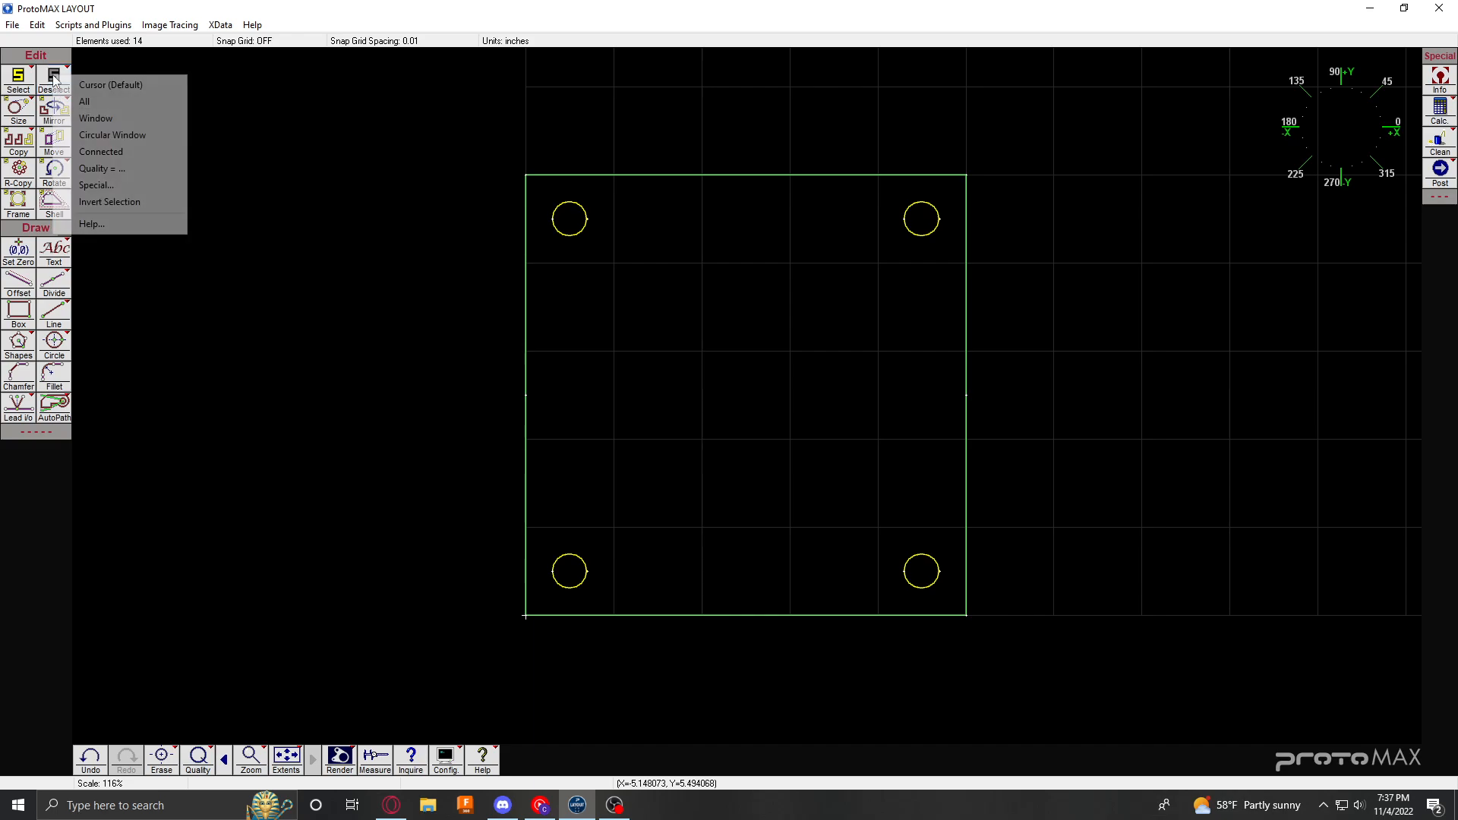
click(130, 107)
key(ctrl+z)
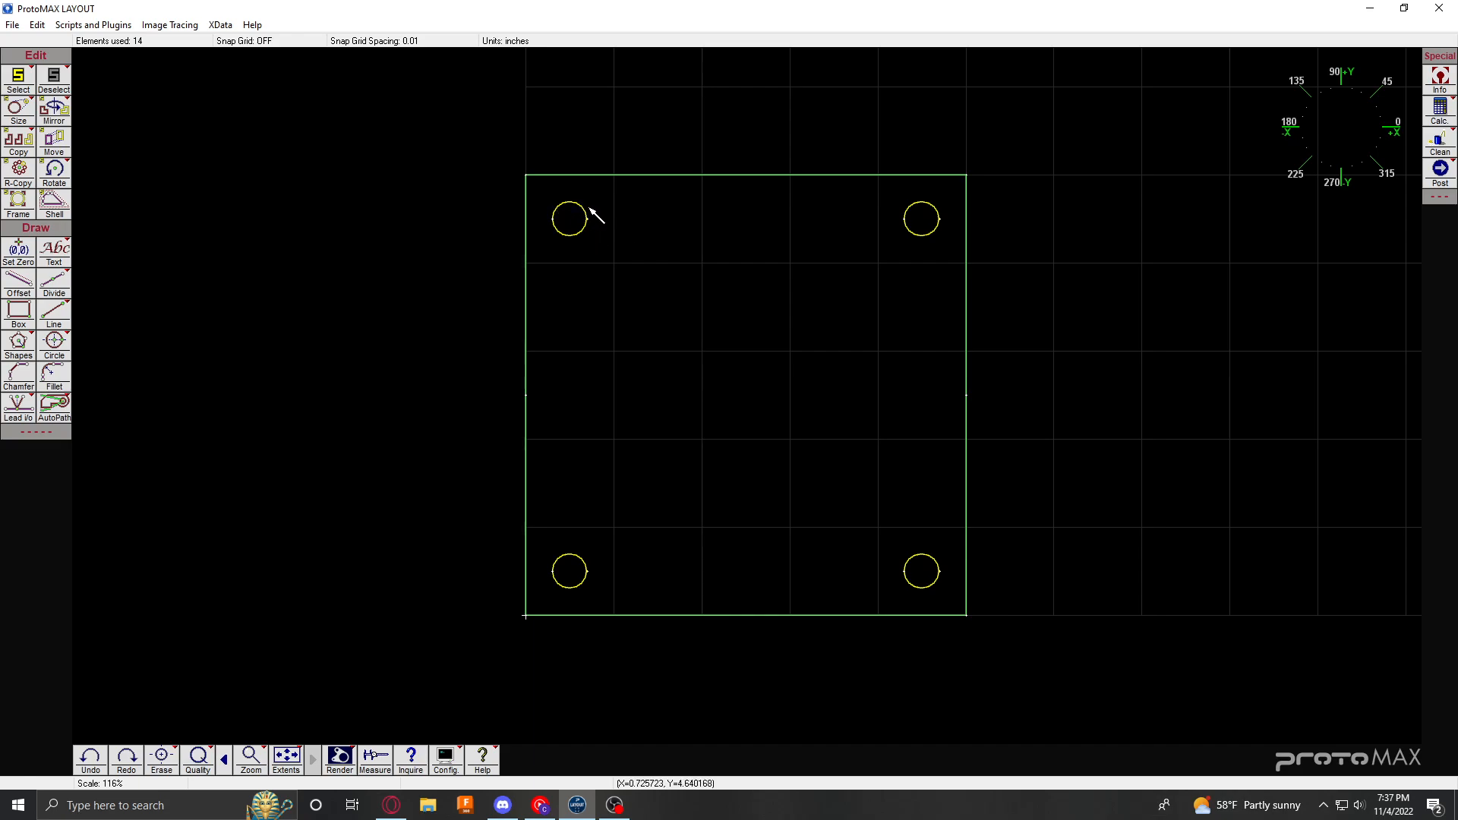
Step: Deselect the four corner circles one by one, then undo and redo the deselection
click(578, 210)
click(914, 208)
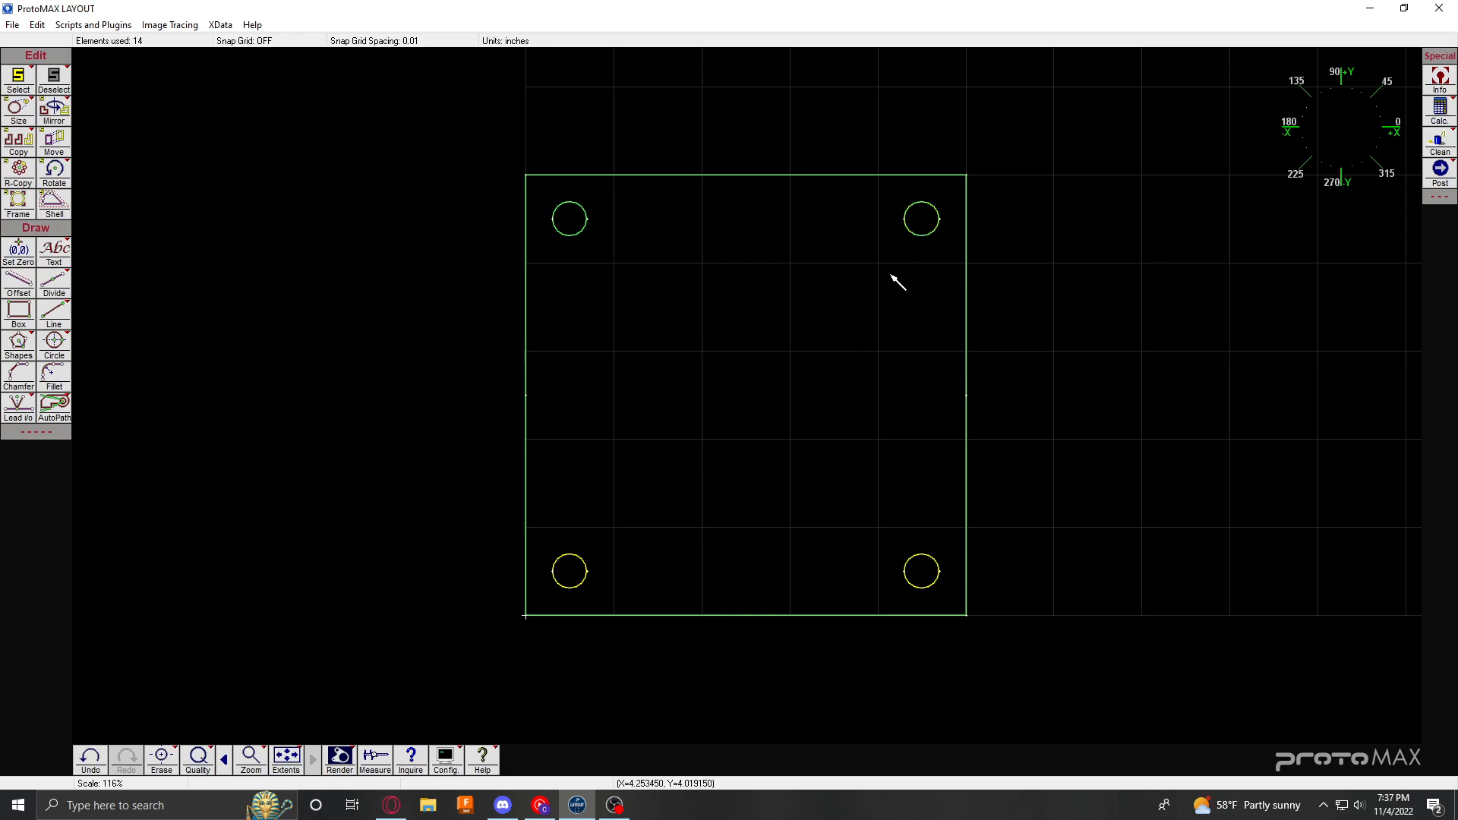
click(571, 585)
click(930, 577)
key(ctrl+z)
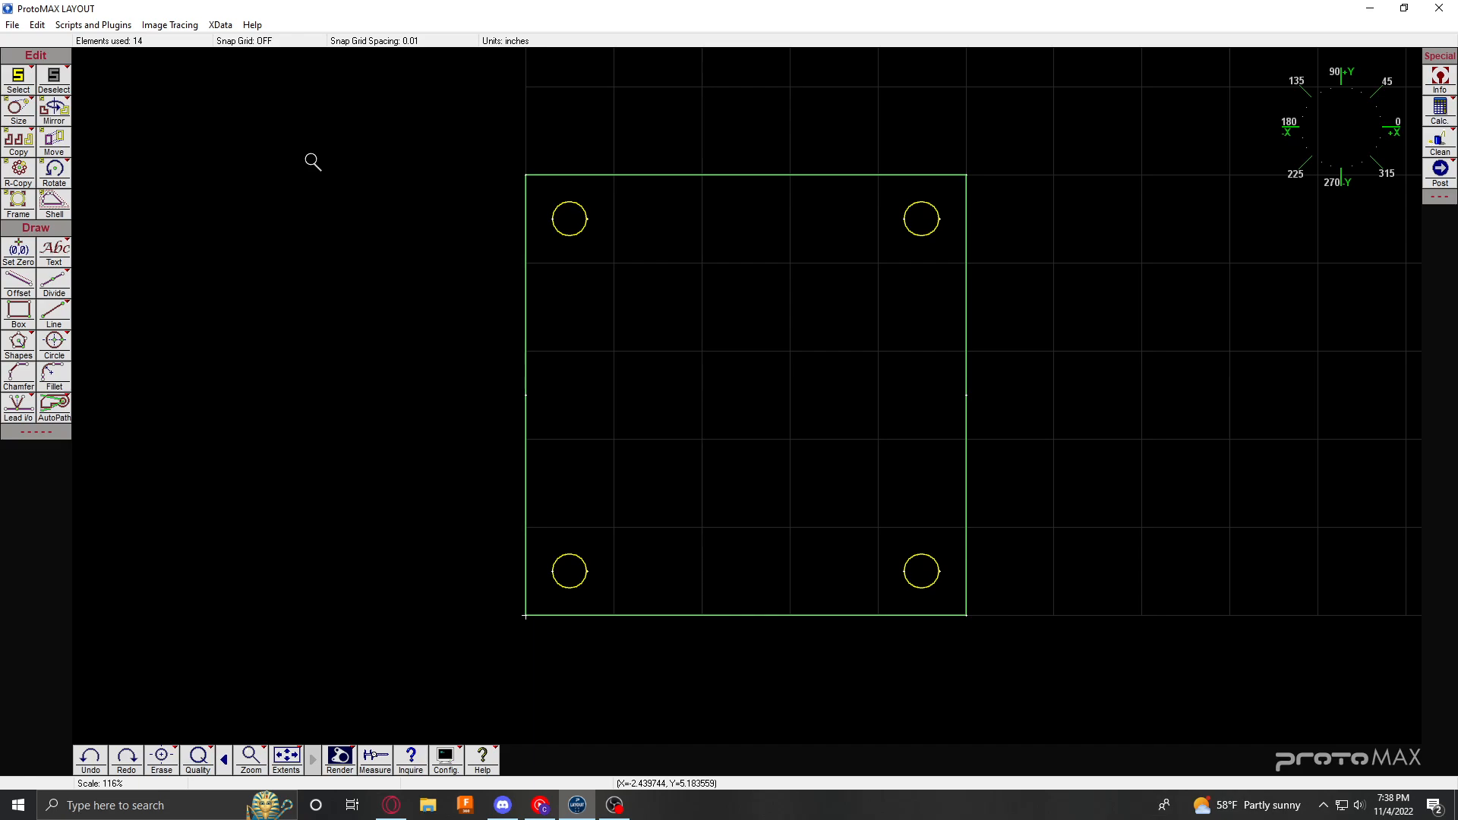
key(ctrl+y)
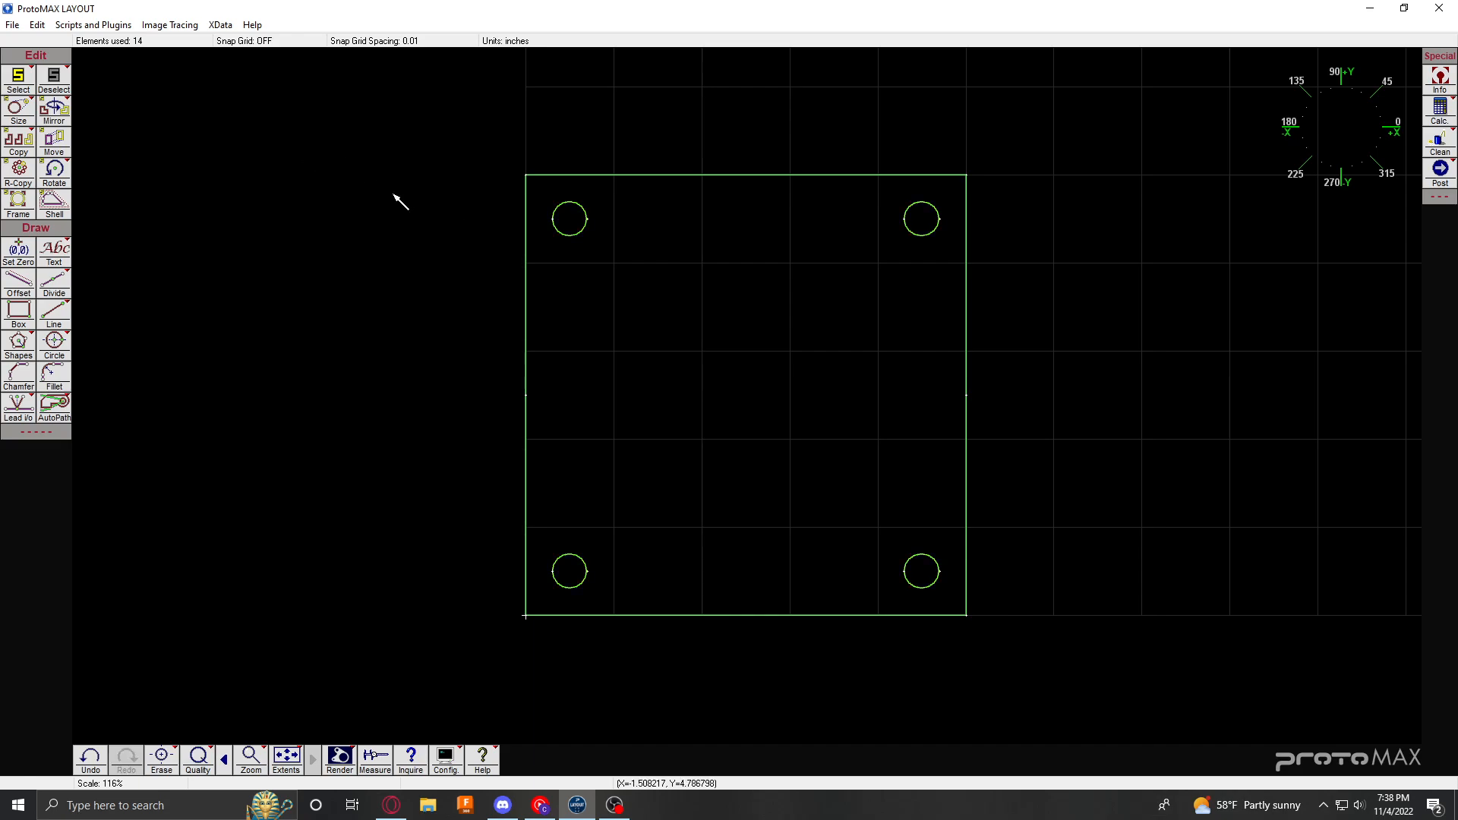
Step: Select the whole drawing, then individually deselect the outer square and the circles
key(ctrl+a)
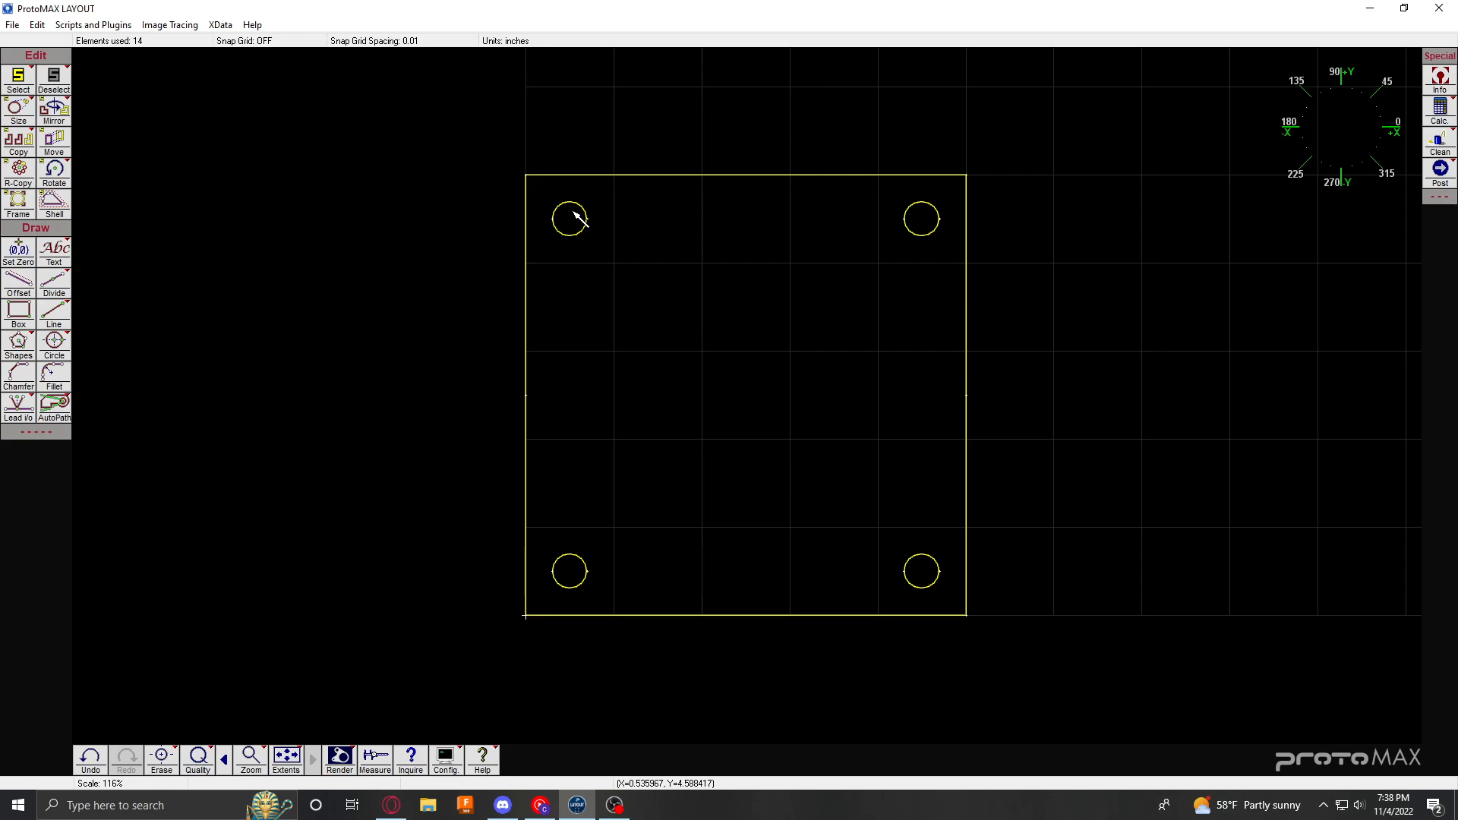
click(619, 175)
click(579, 222)
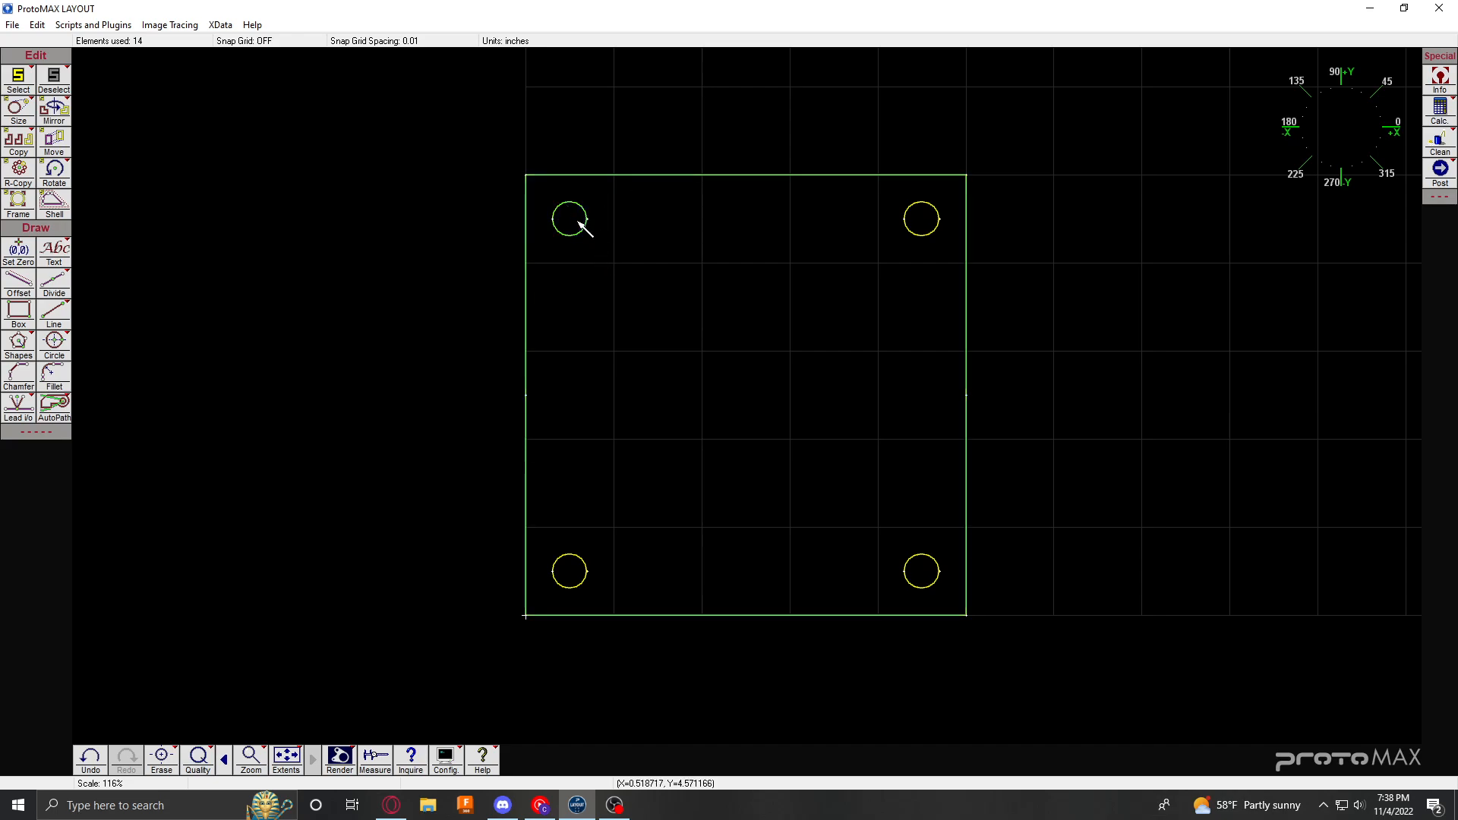
click(933, 205)
click(67, 67)
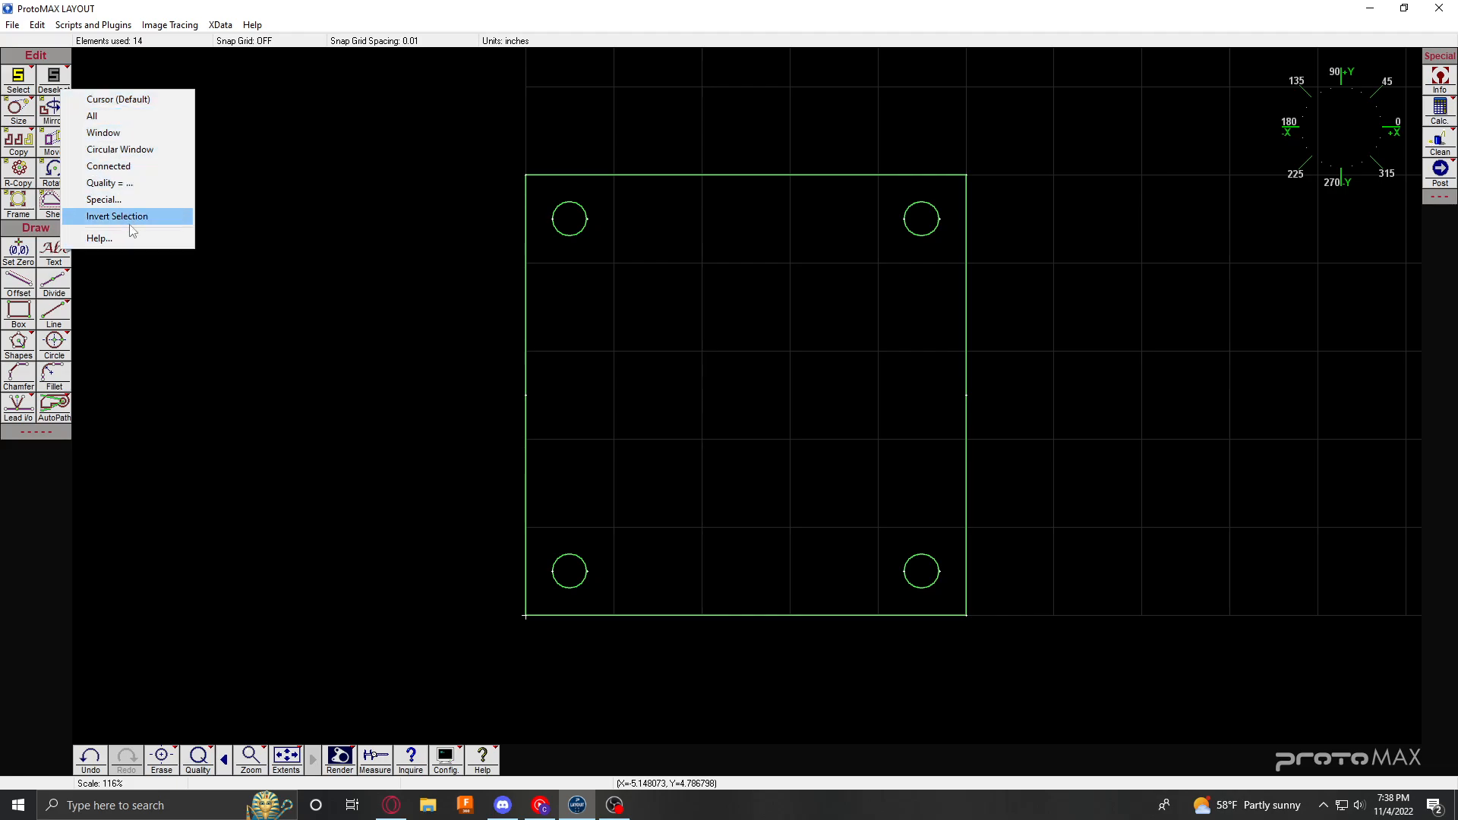
click(17, 72)
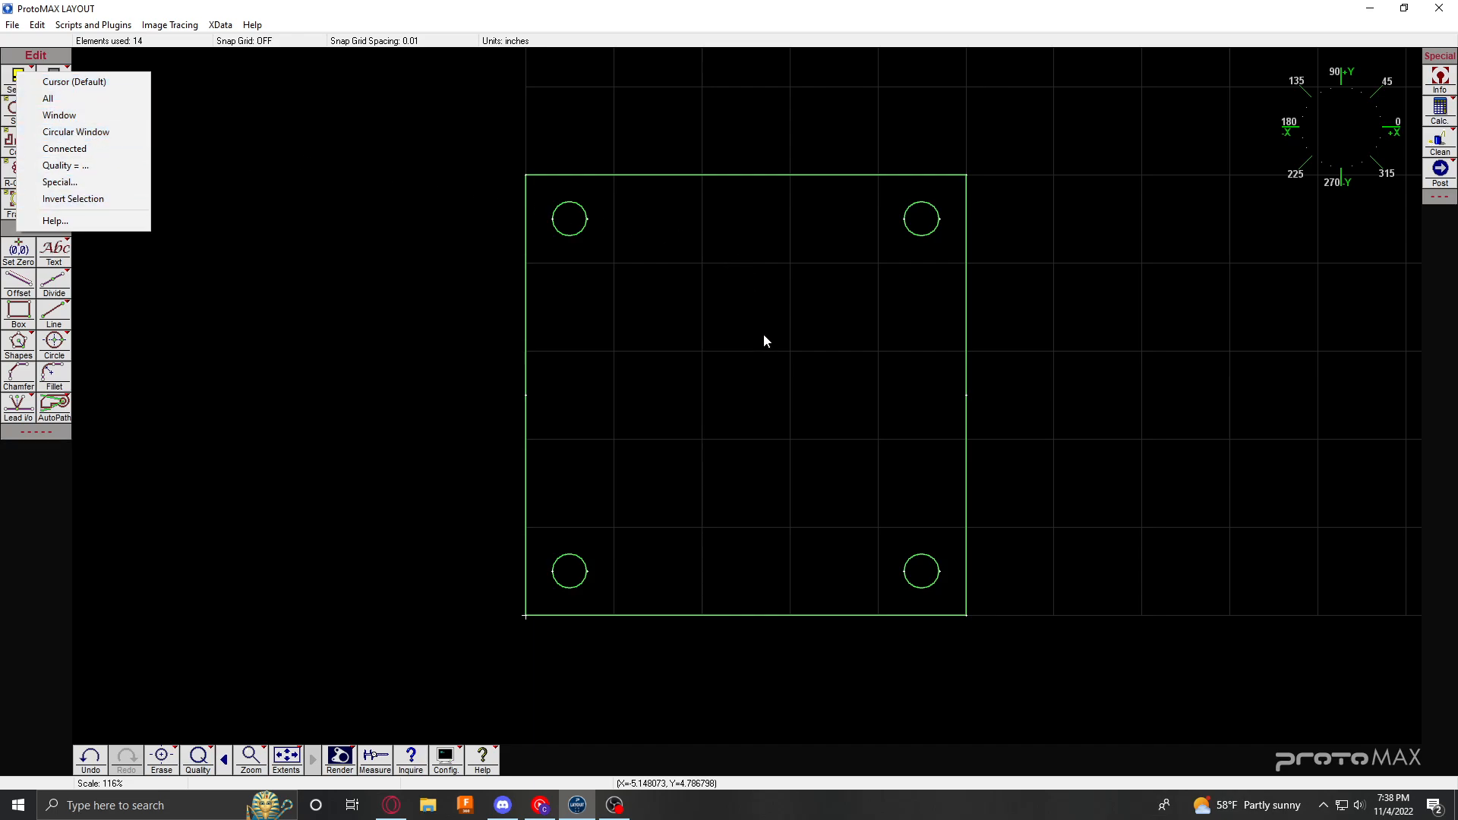
scroll(781, 413, up, 3)
scroll(750, 398, down, 4)
scroll(749, 399, up, 1)
middle_click(750, 398)
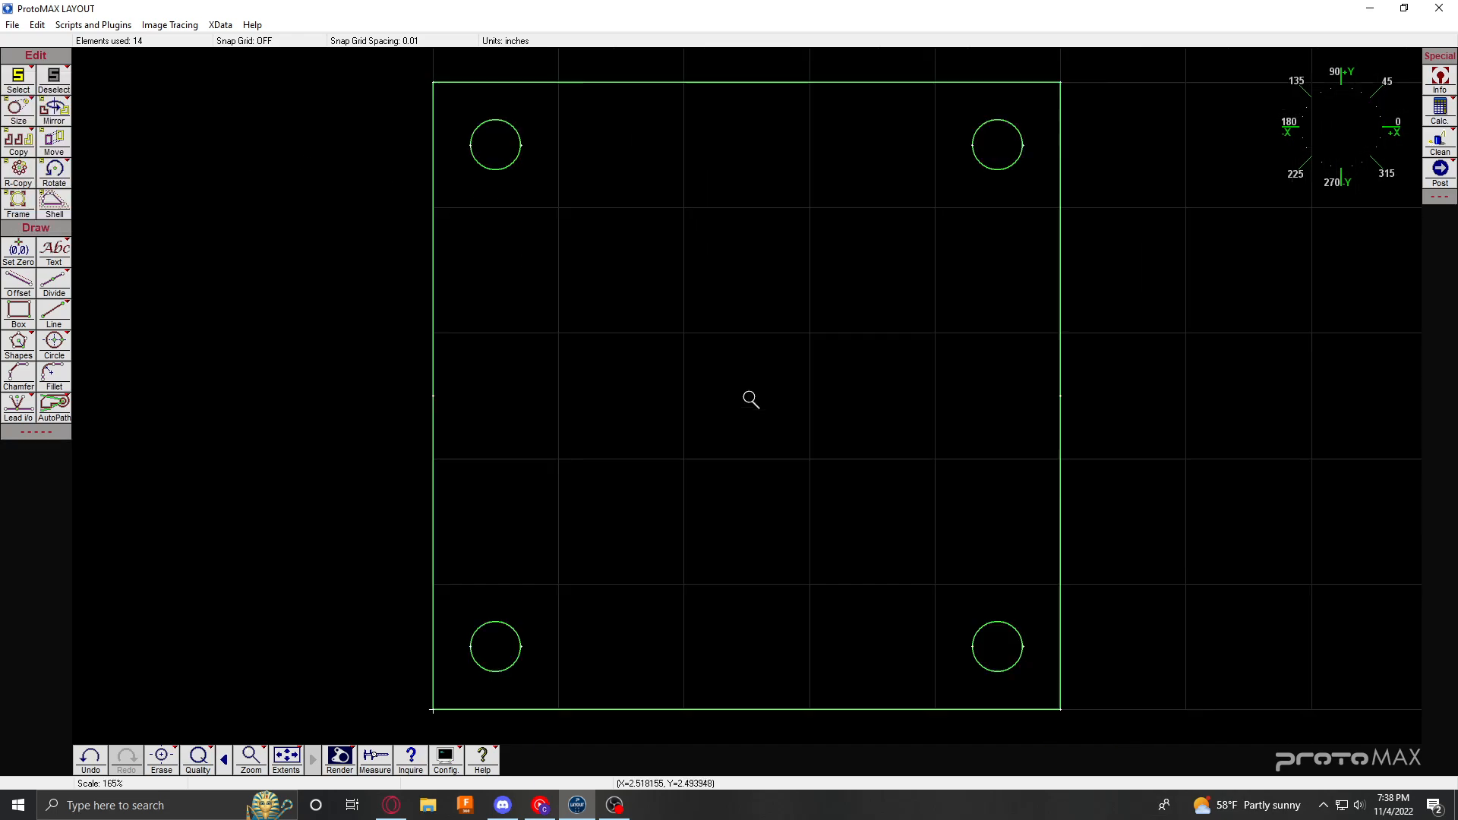
scroll(751, 399, down, 1)
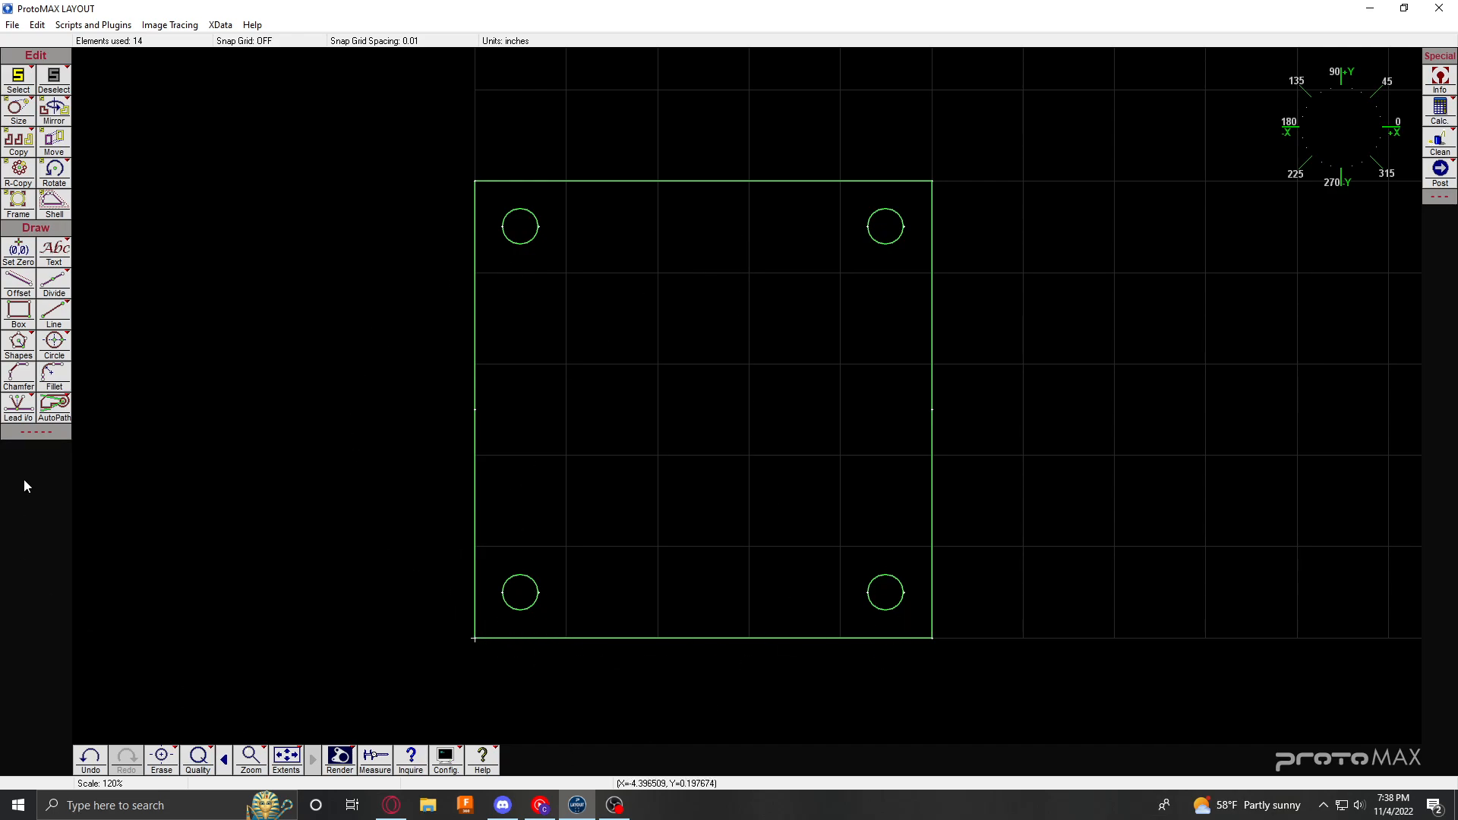
Step: Fillet all four corners of the outer square with a 0.25 inch radius
click(50, 372)
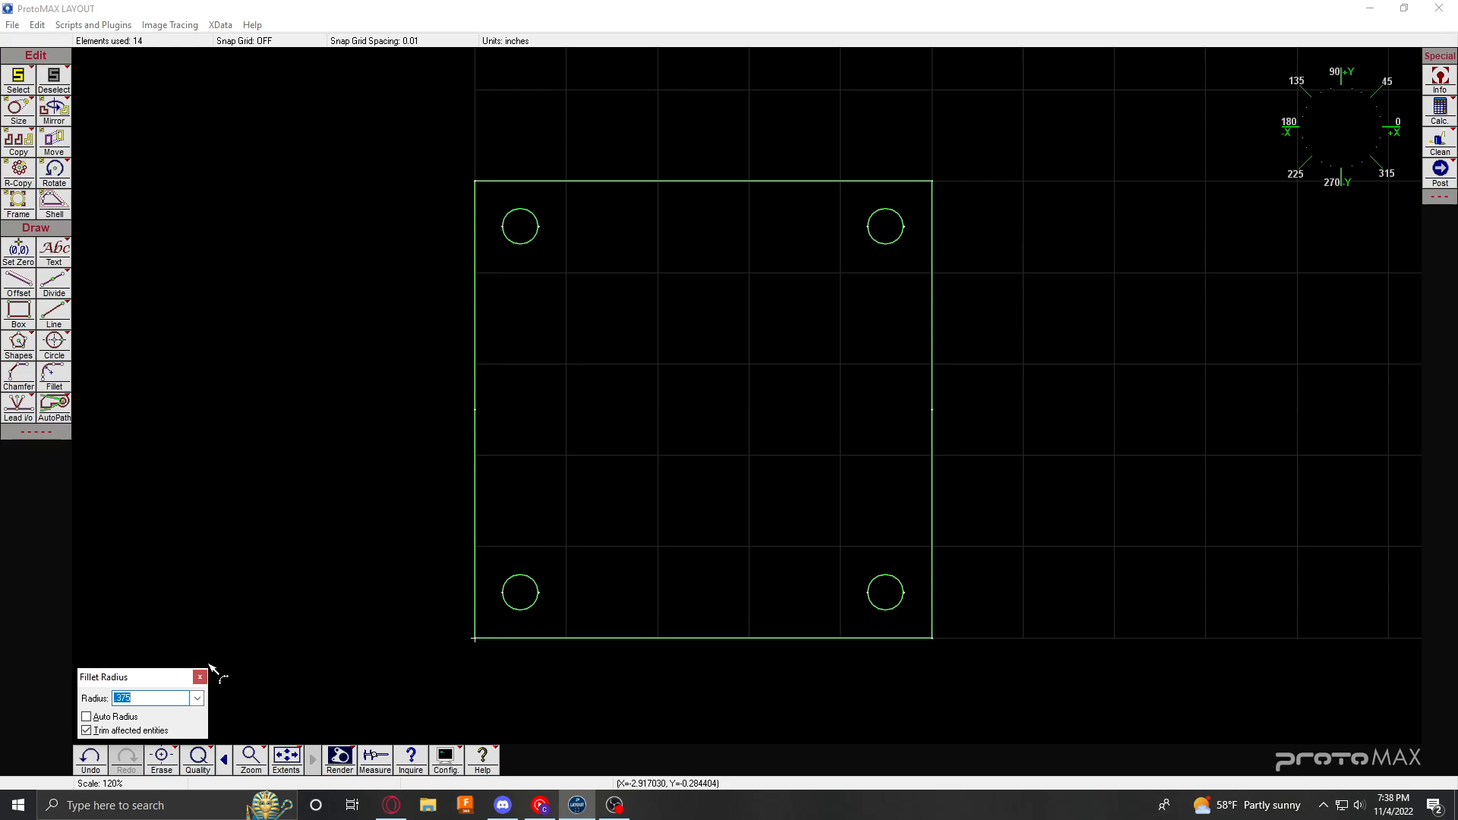
text(.25)
click(500, 641)
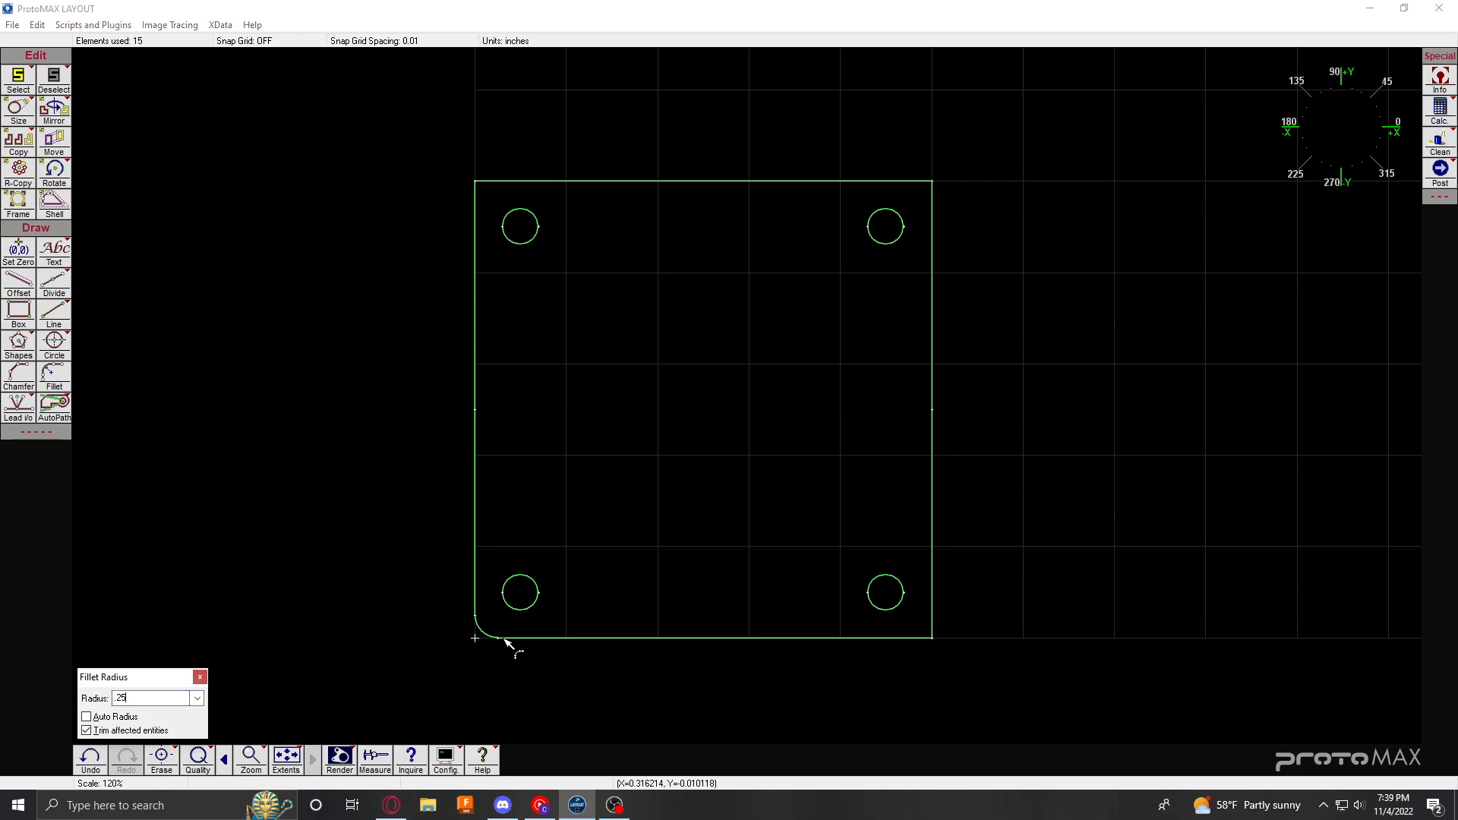
click(937, 607)
click(886, 181)
click(506, 194)
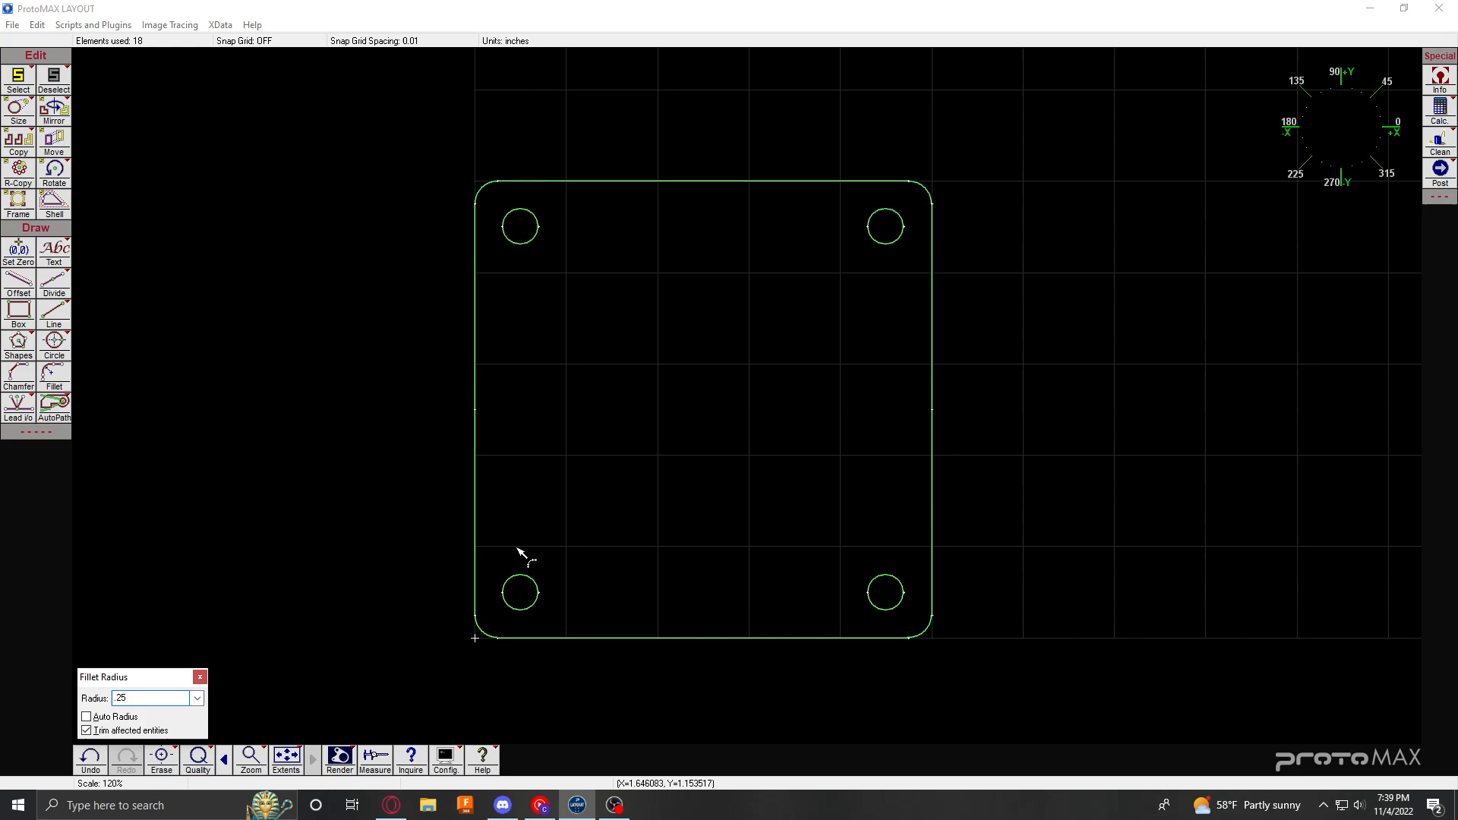
click(200, 677)
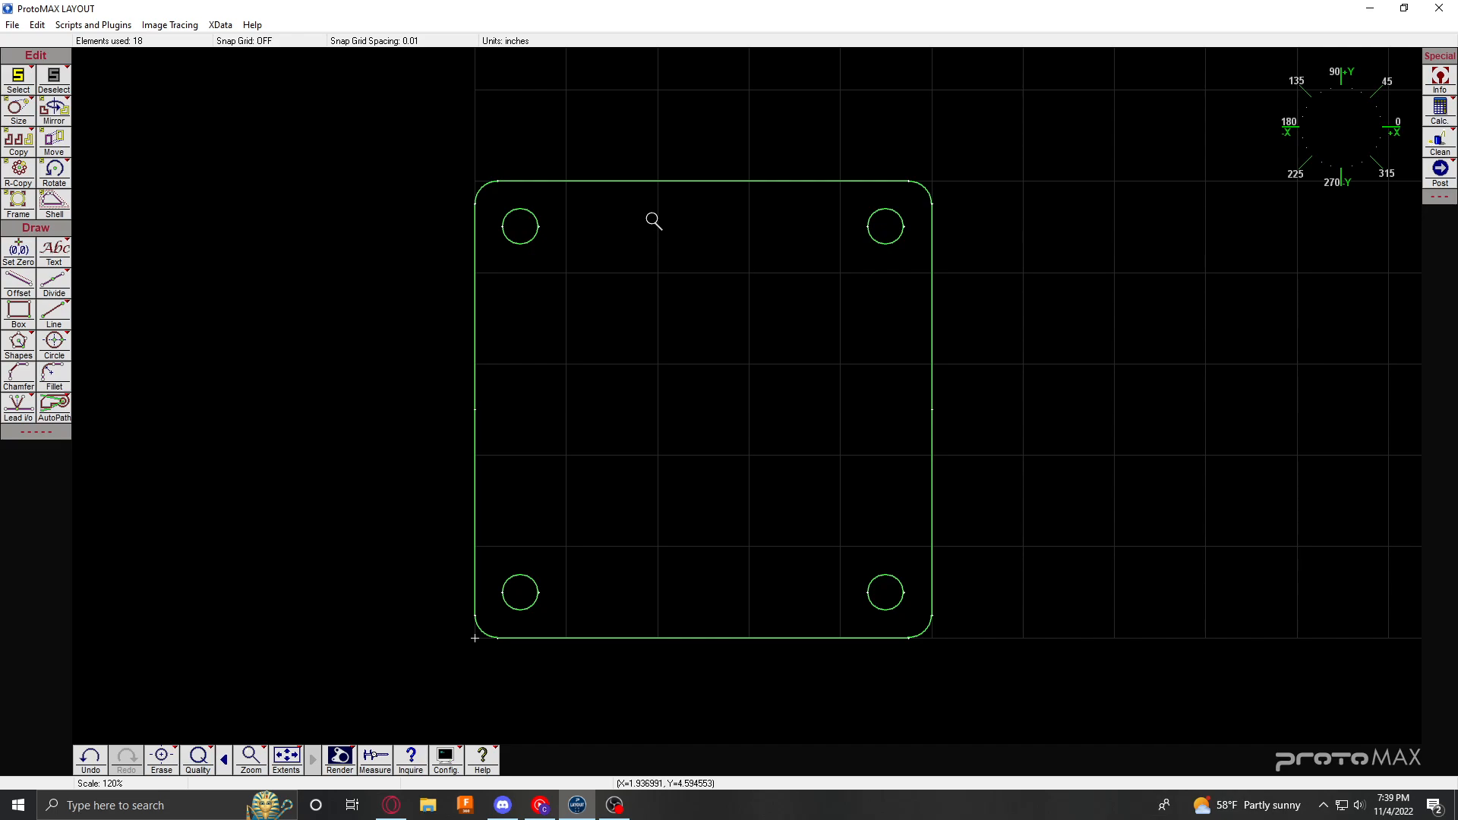
Step: Undo the four corner fillets on the outer square
key(ctrl+z)
key(ctrl+z)
key(ctrl+z)
key(ctrl+z)
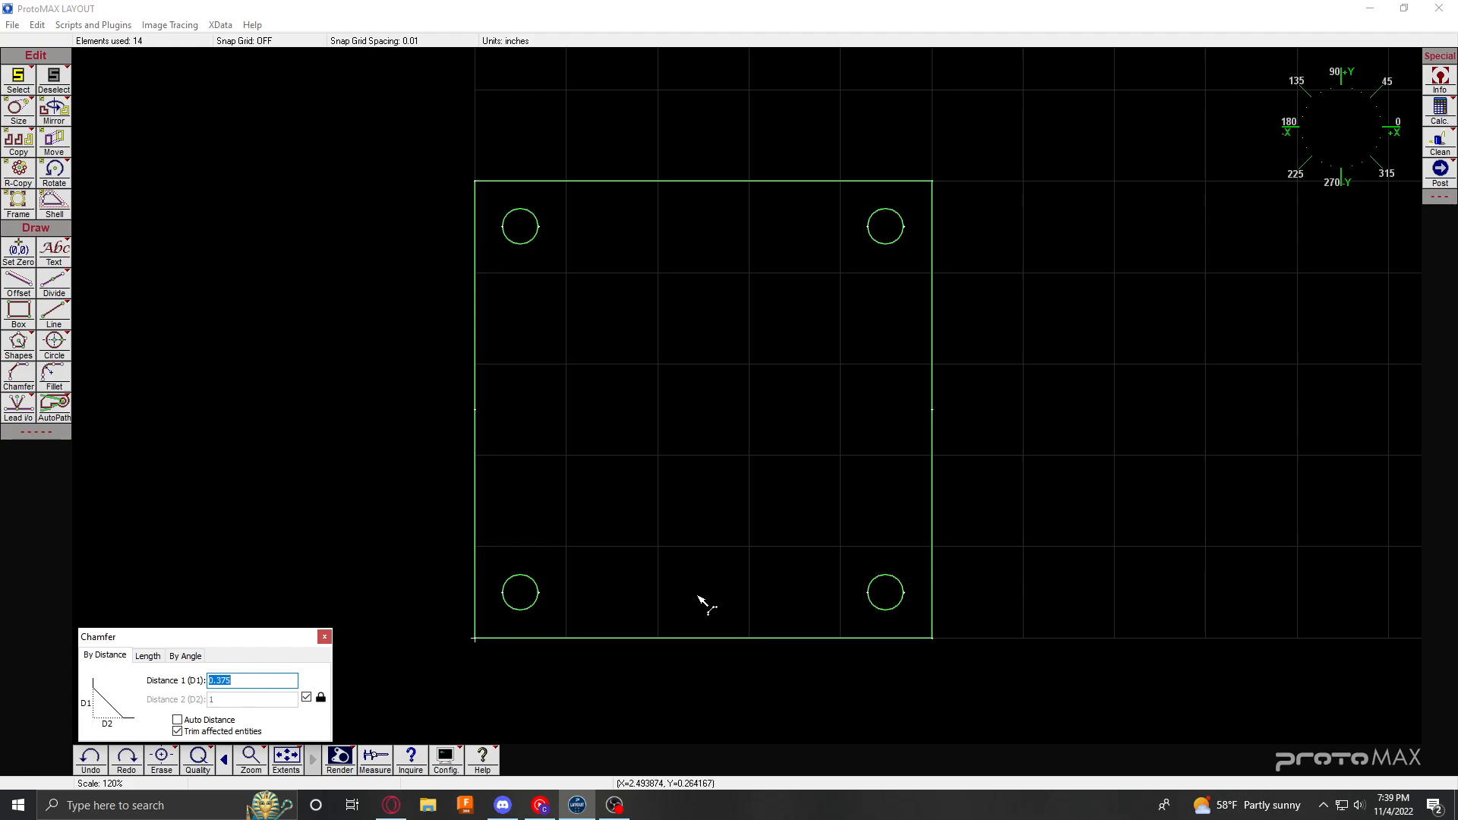
Step: Chamfer all four corners of the outer square at a distance of 0.375 inch and undo the chamfers
click(476, 603)
click(527, 639)
click(842, 639)
click(934, 327)
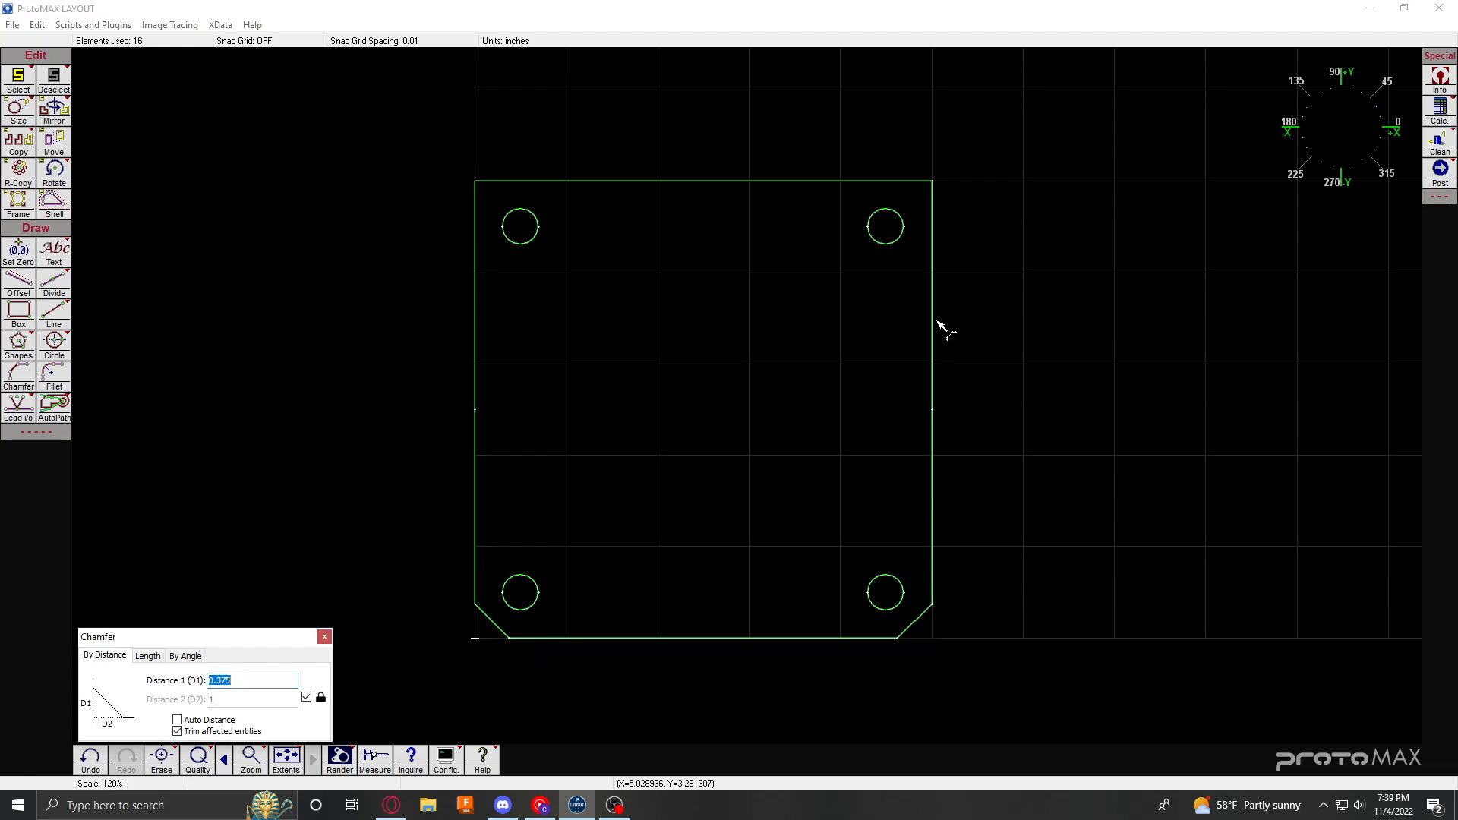
click(896, 181)
click(534, 182)
click(476, 319)
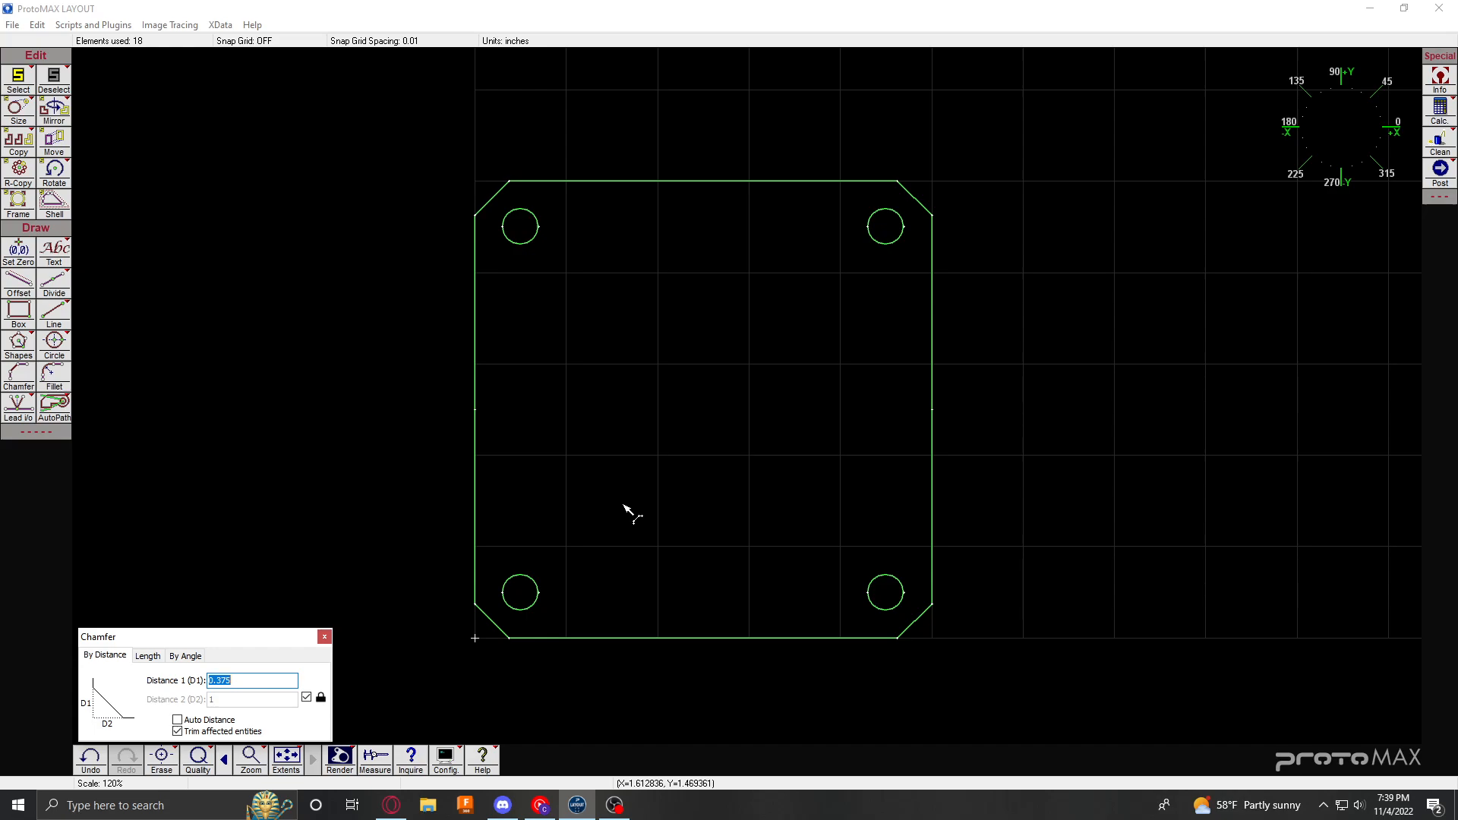
key(ctrl+z)
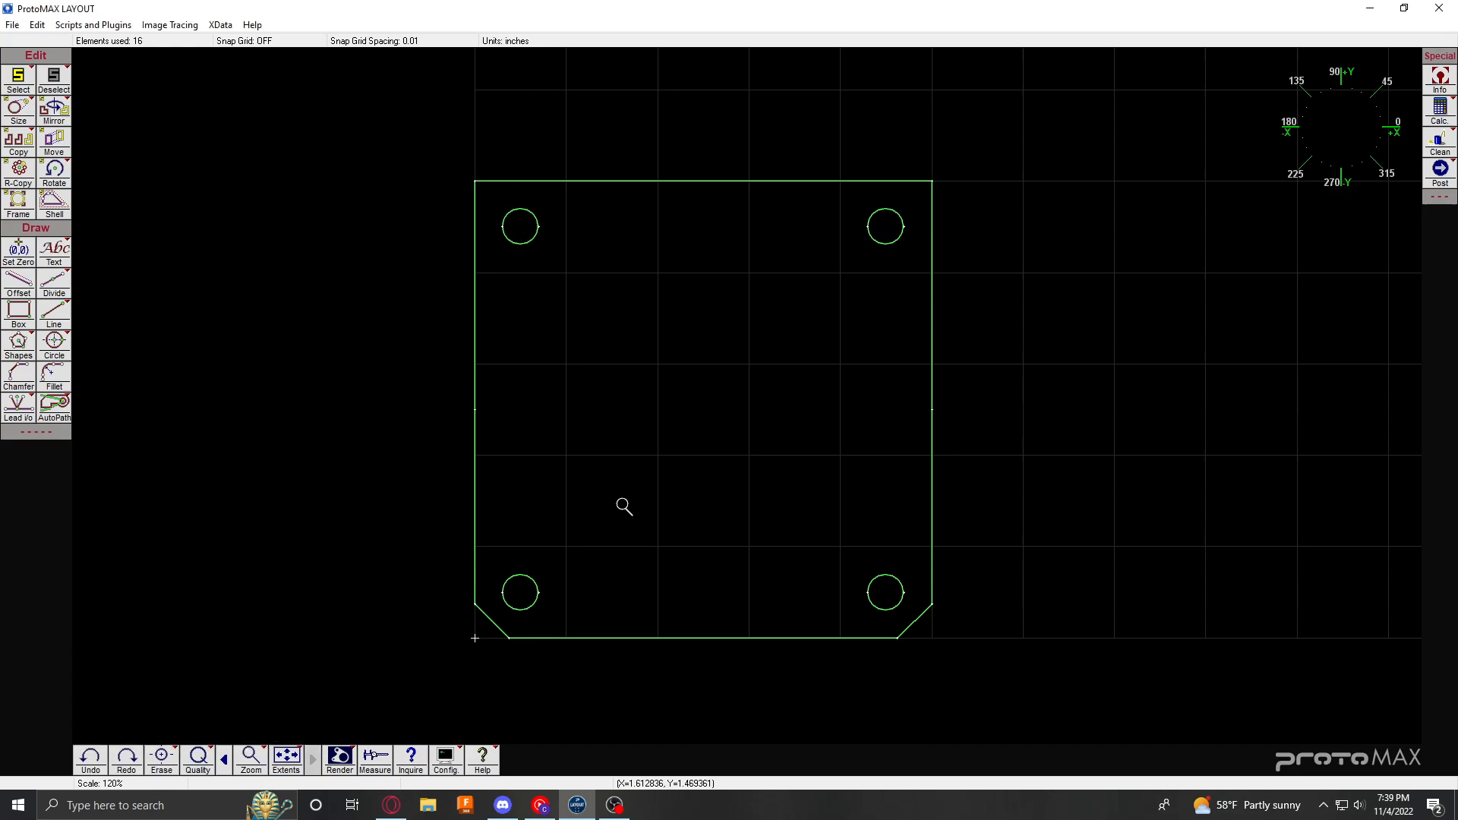
Step: Reapply 0.25 inch radius fillets to the four corners of the outer square
key(f)
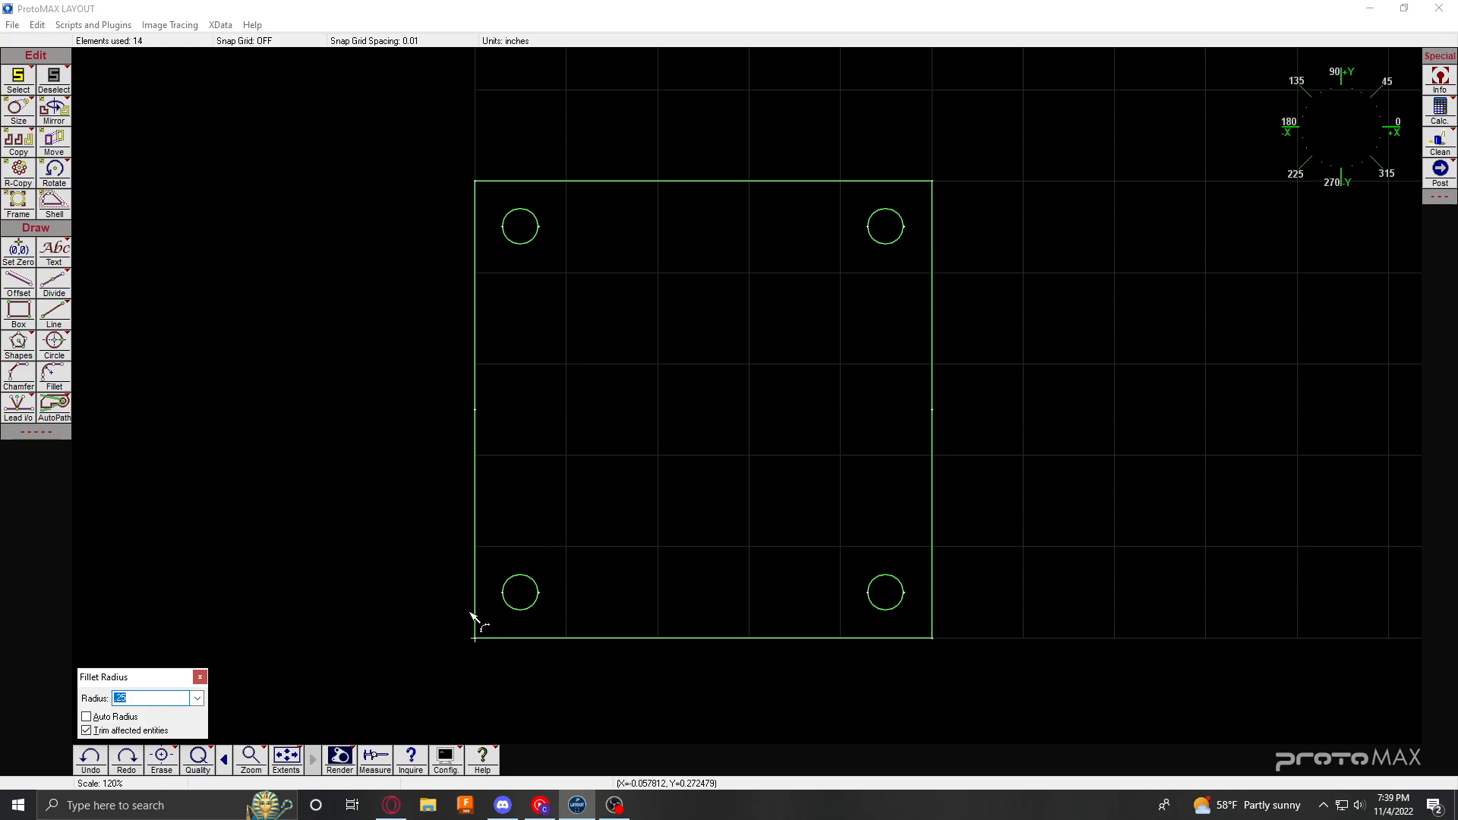
click(484, 630)
click(933, 583)
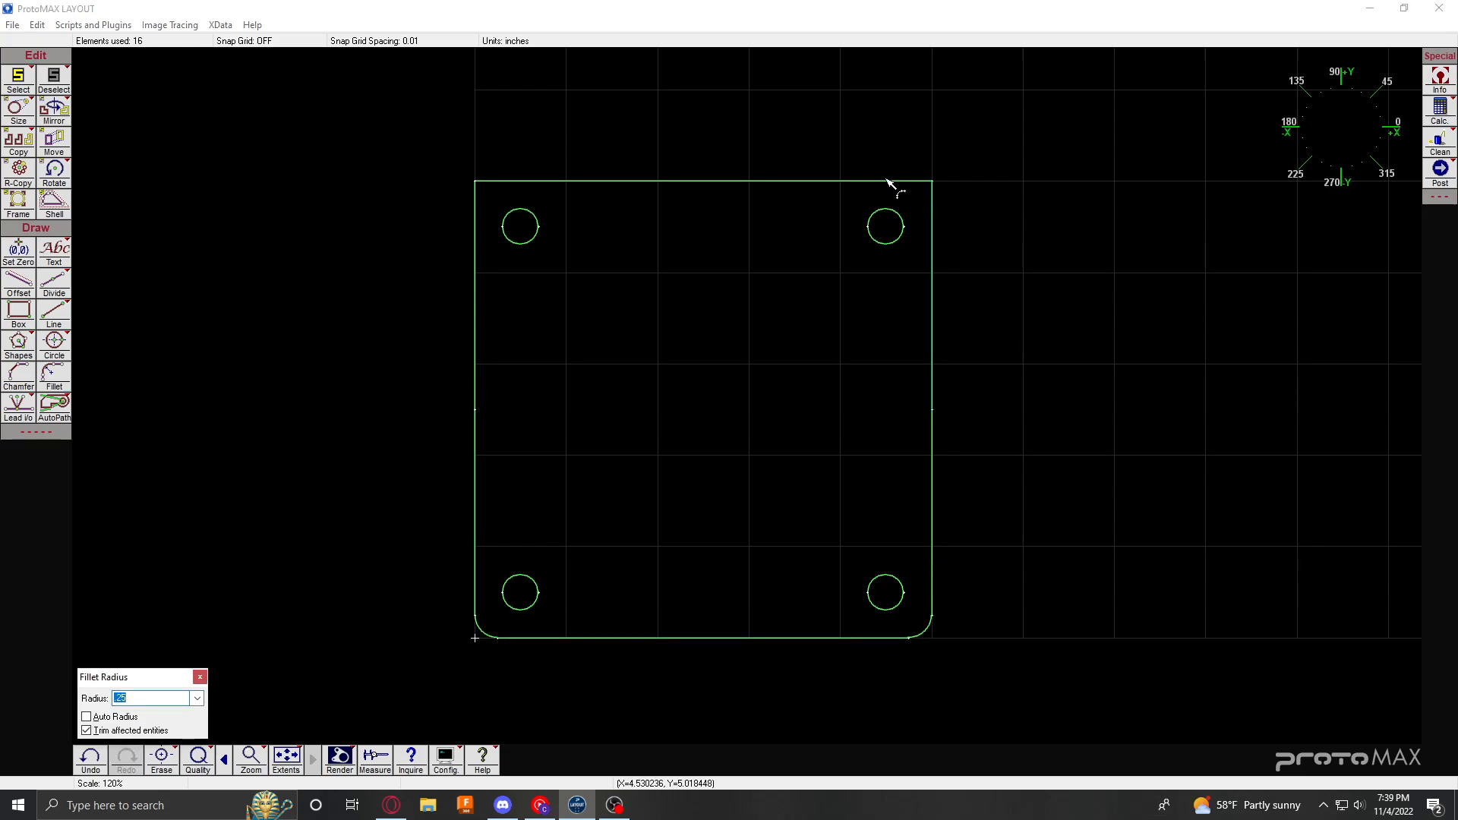
click(900, 183)
click(510, 184)
key(Escape)
Step: Draw a freehand box near the centre of the plate and undo it
scroll(730, 385, down, 1)
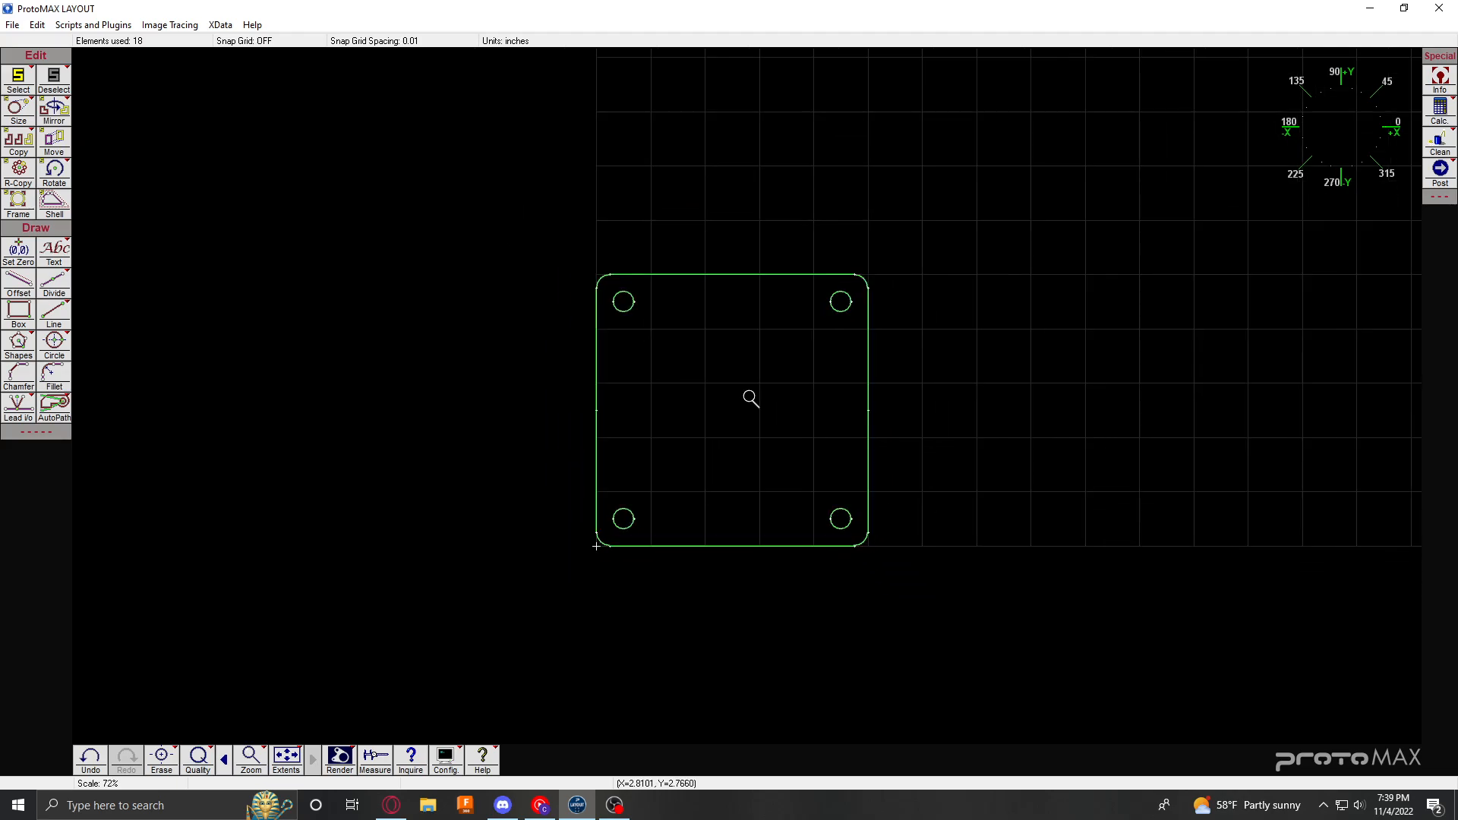
scroll(747, 396, up, 1)
scroll(749, 398, down, 2)
scroll(748, 398, up, 1)
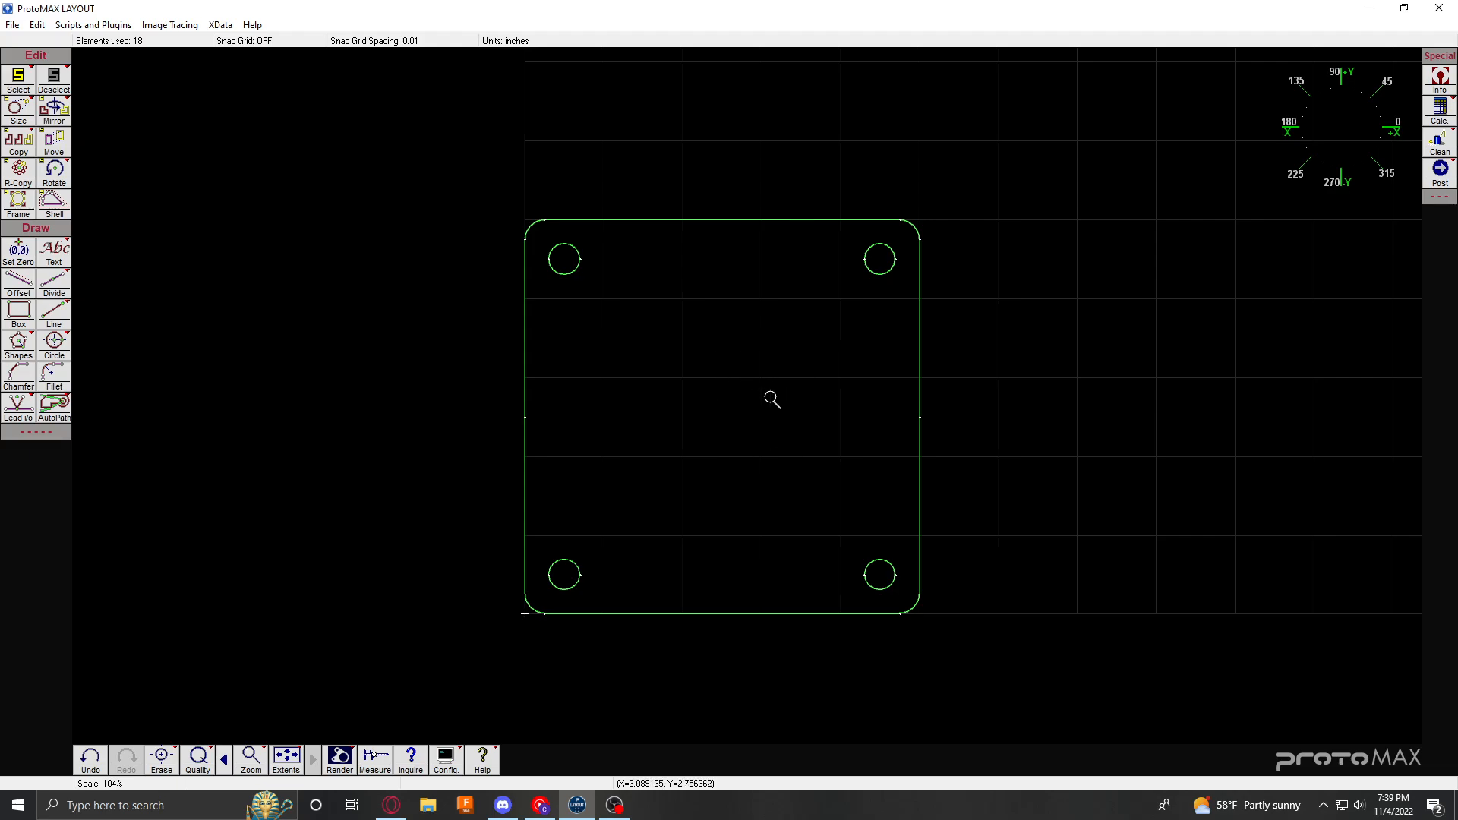
click(747, 362)
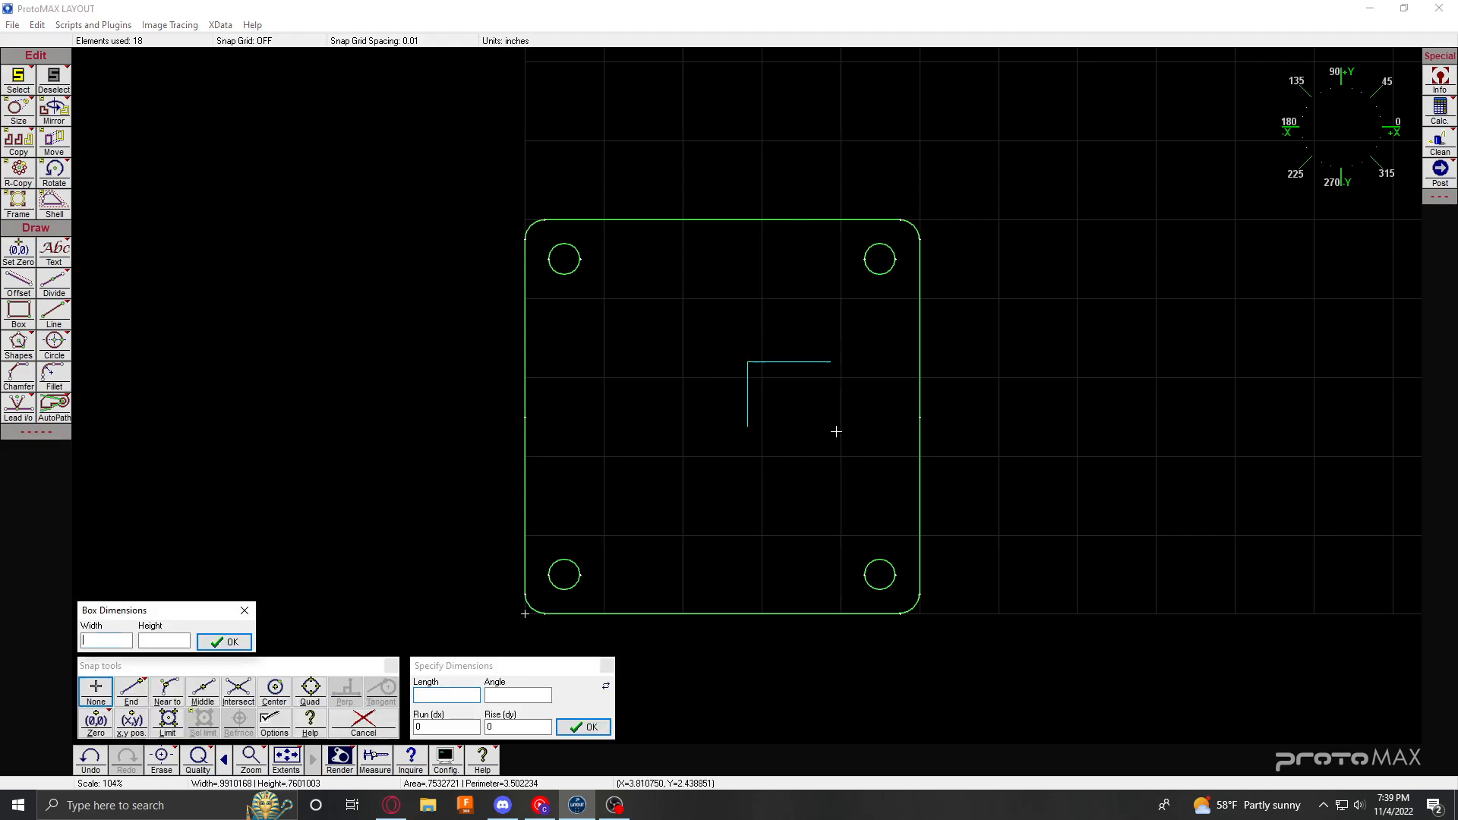
click(872, 485)
key(ctrl+z)
scroll(749, 399, down, 1)
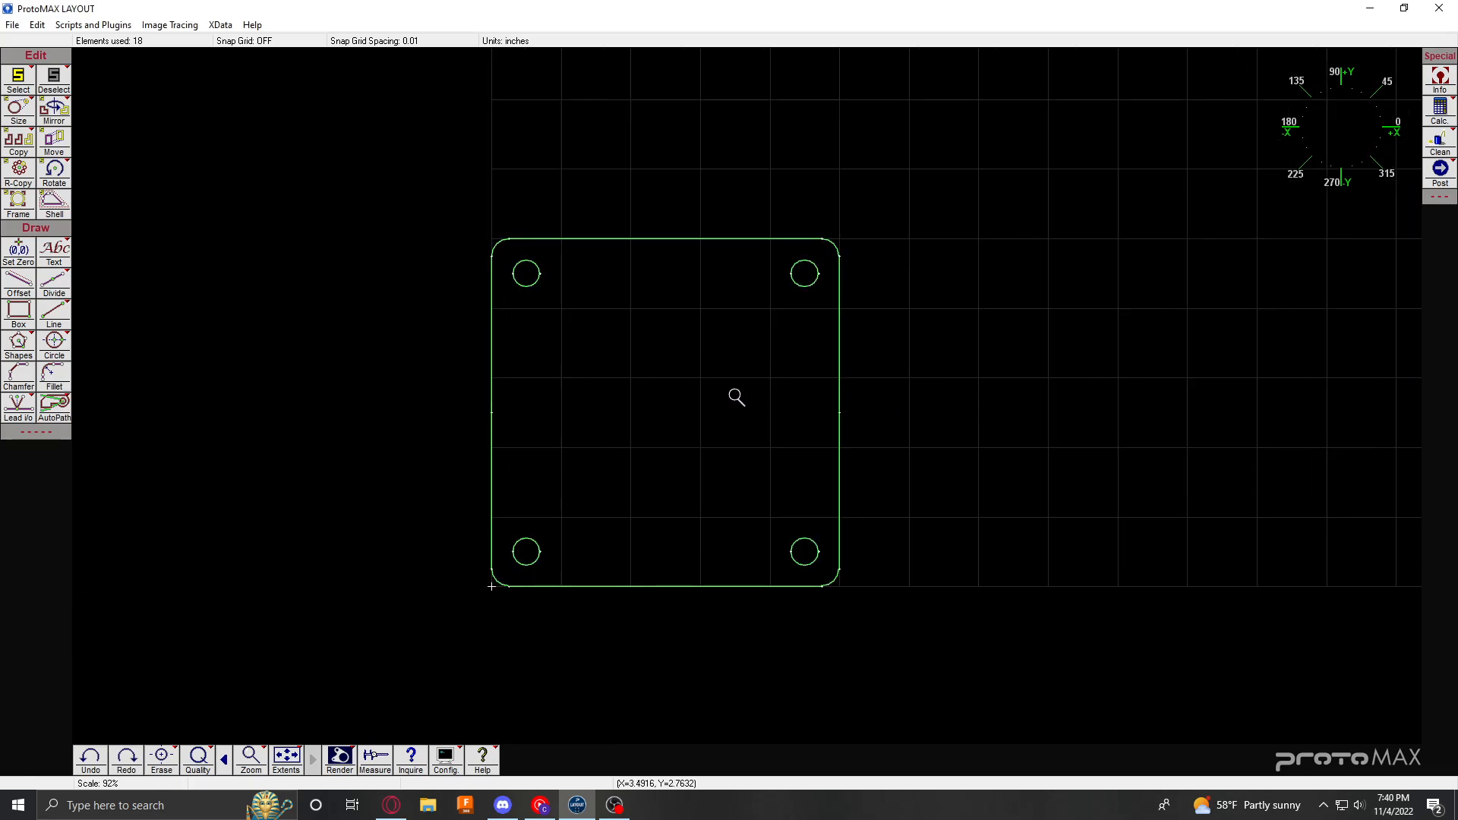
Step: Draw a horizontal line across the plate between the midpoints of its left and right sides
key(l)
click(493, 412)
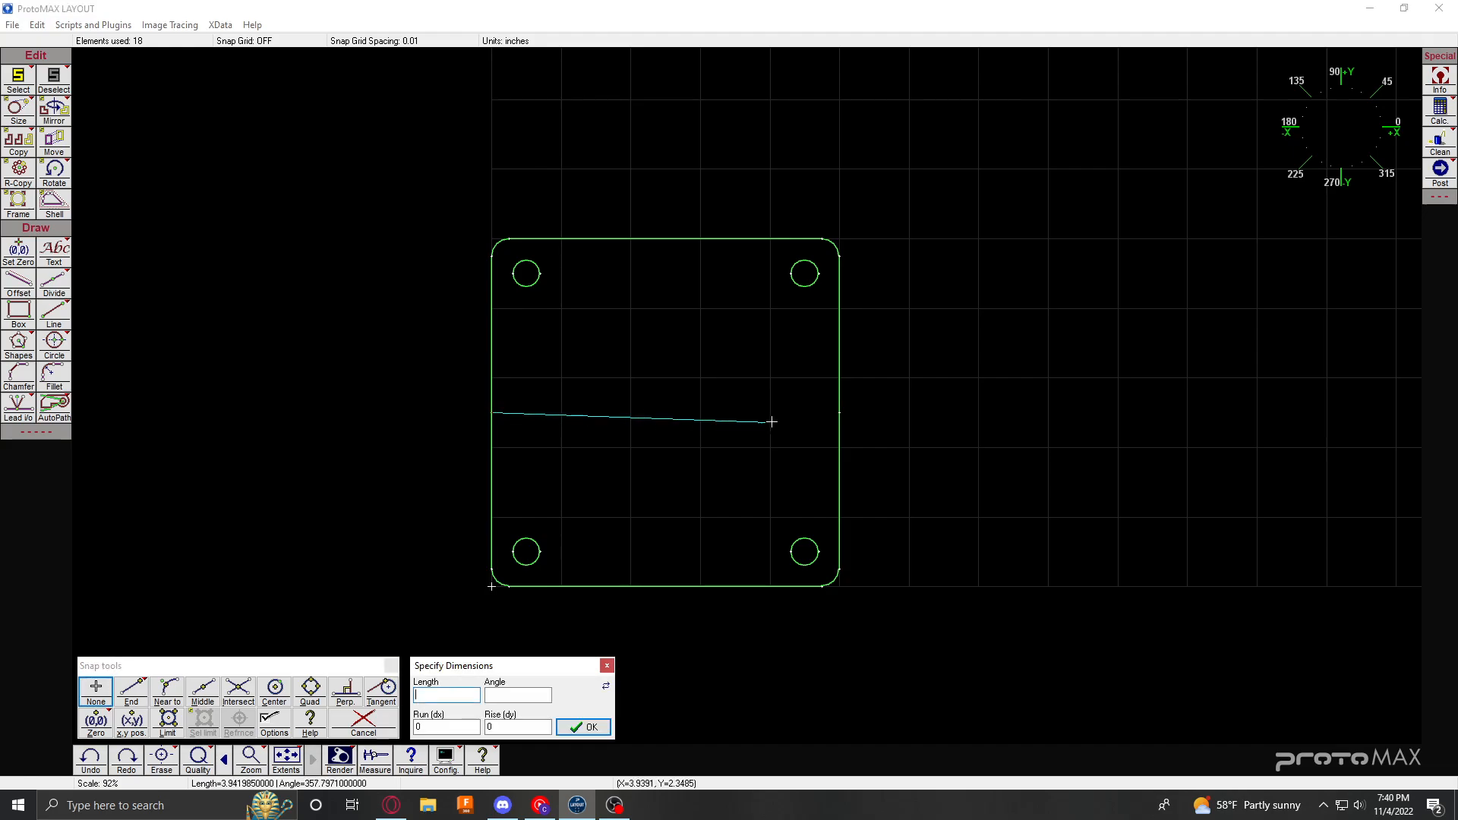
click(840, 415)
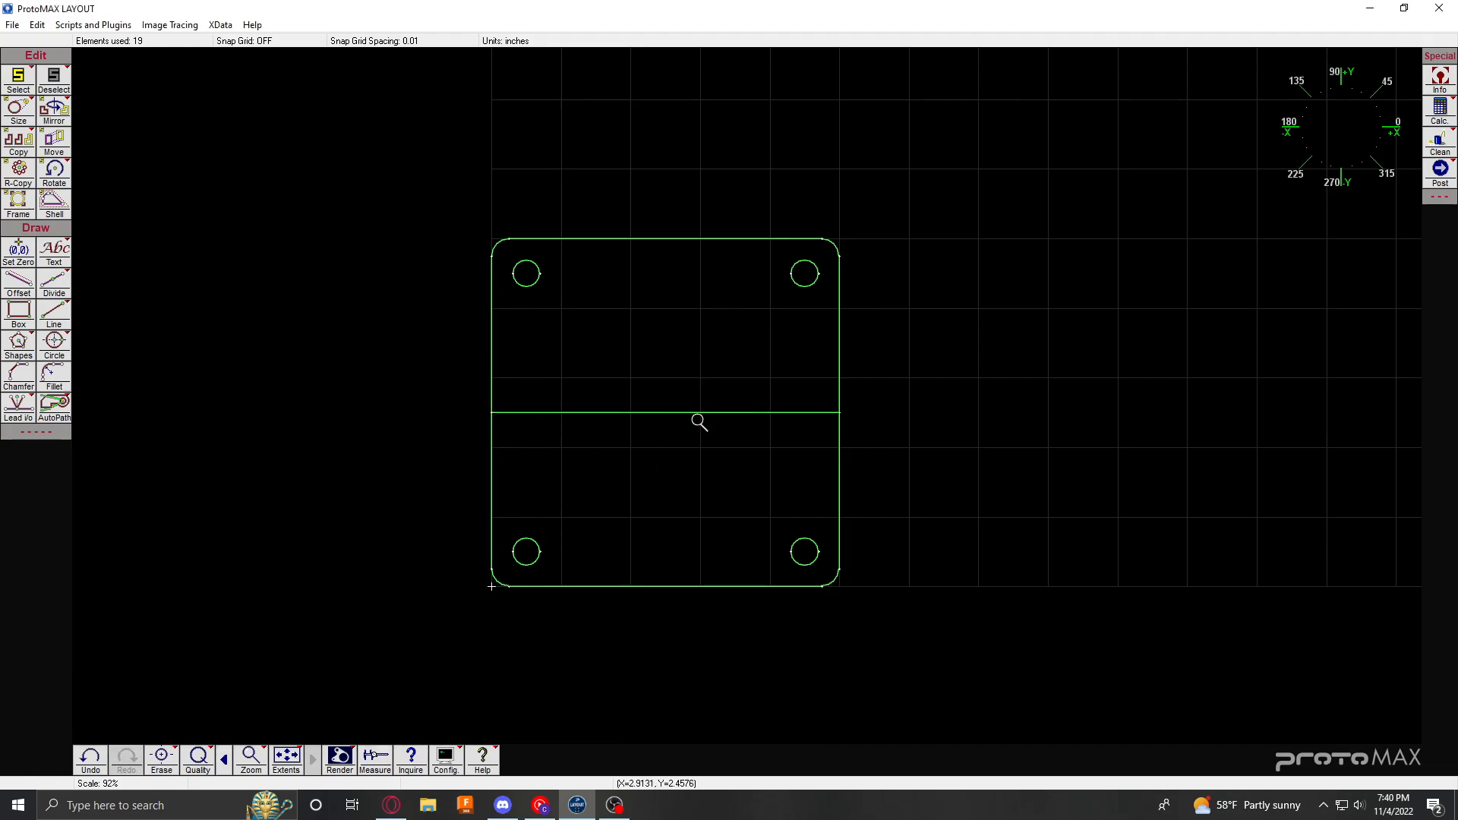
Step: Draw a freehand box to the right of the plate and a horizontal line joining the midpoints of its sides
key(b)
click(974, 348)
click(1146, 511)
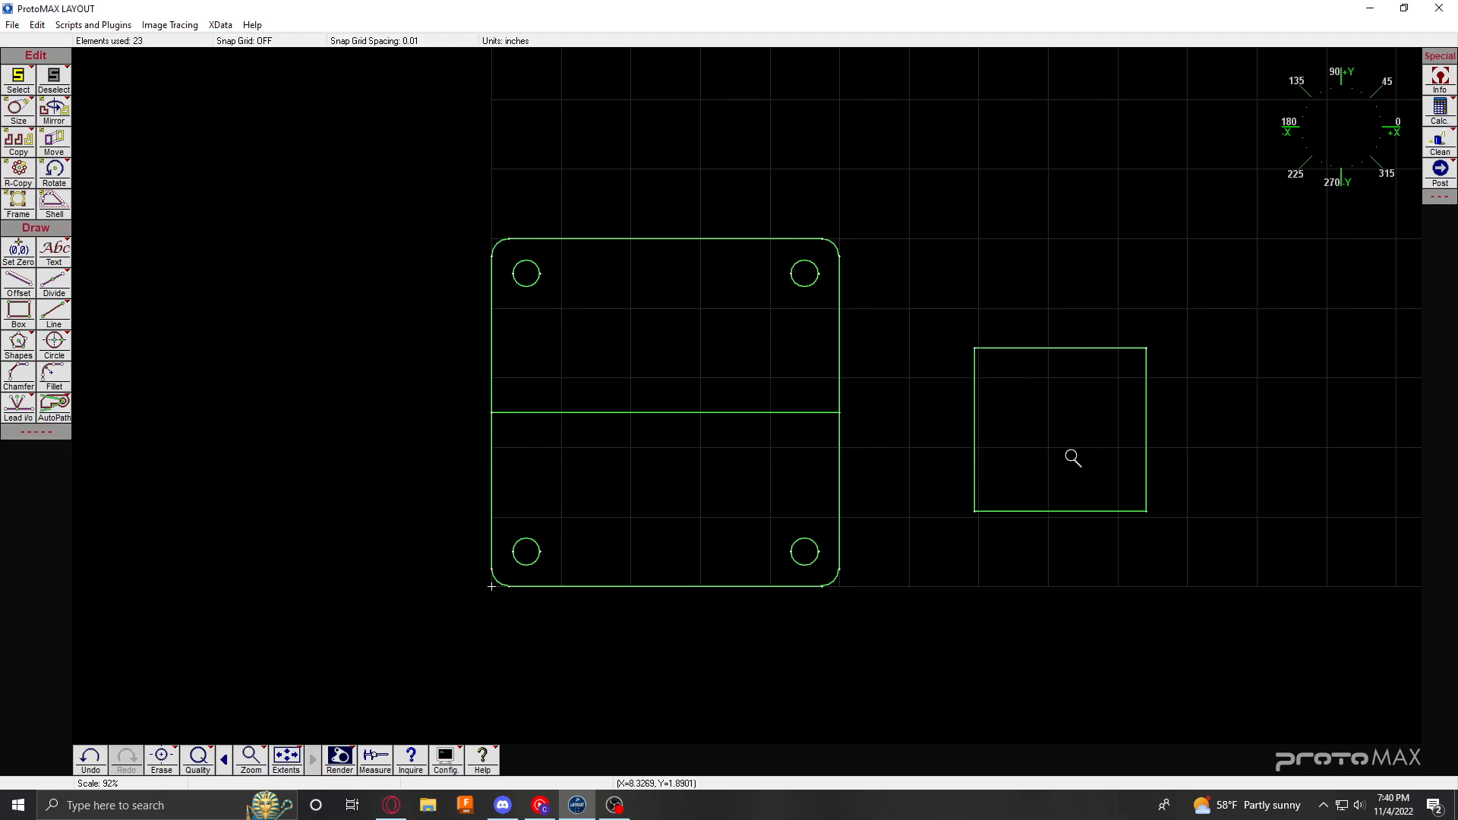
key(l)
click(974, 429)
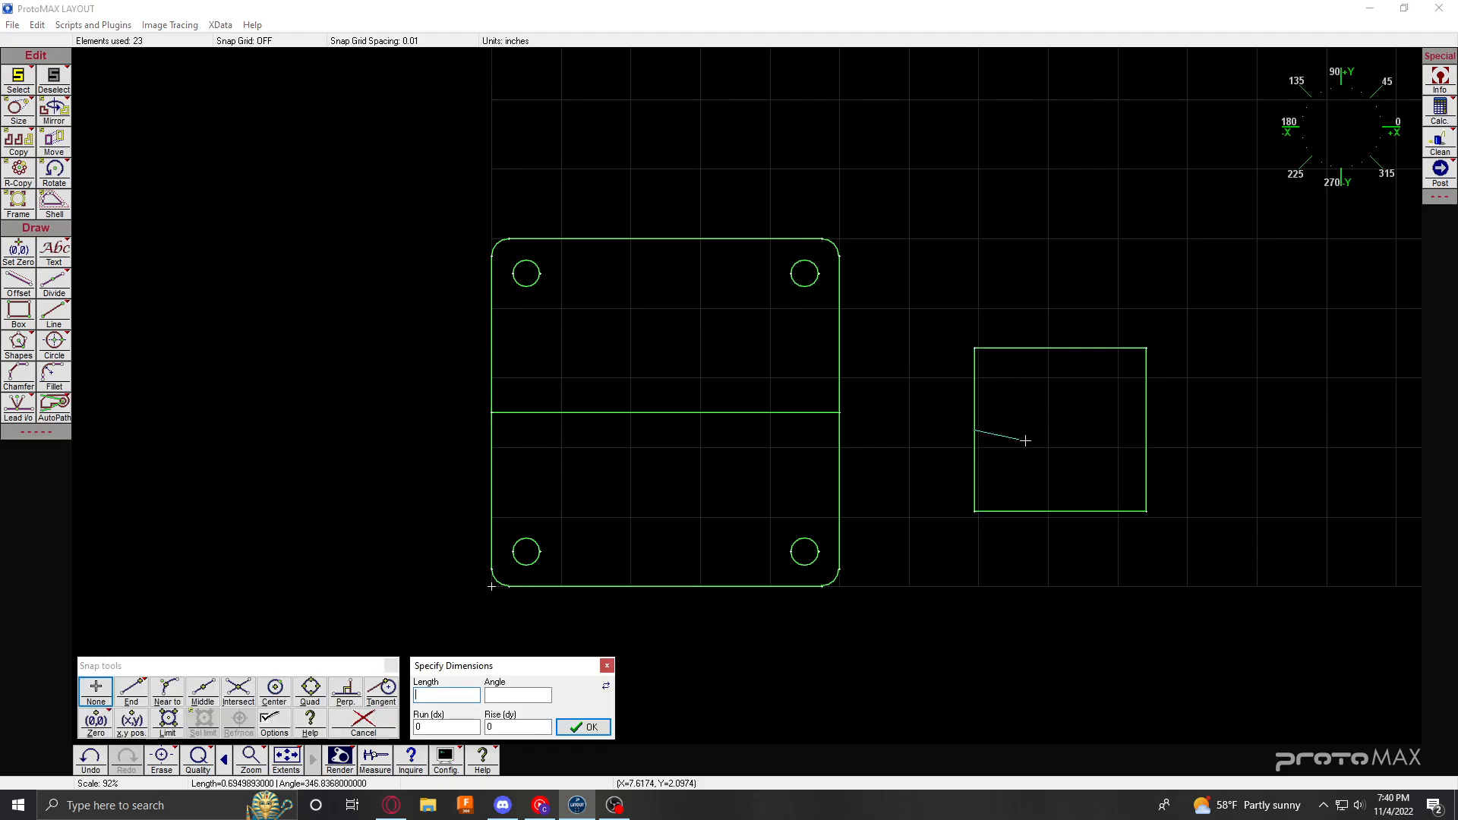
click(1147, 429)
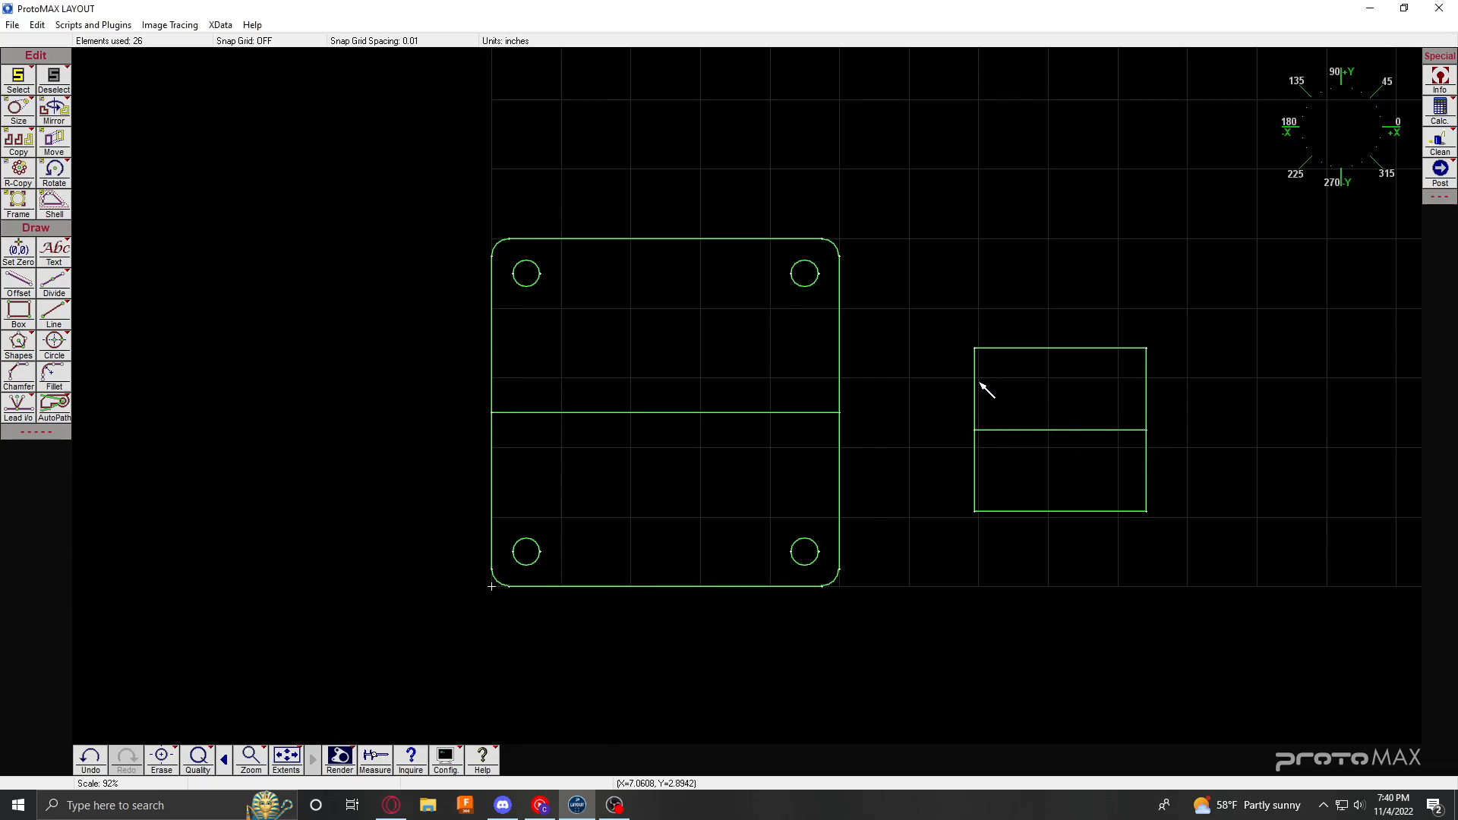
Step: Move the separate box with its centre line so the line's midpoint lands on the midpoint of the plate's centre line
drag(931, 296, 1256, 595)
key(m)
key(m)
click(1061, 431)
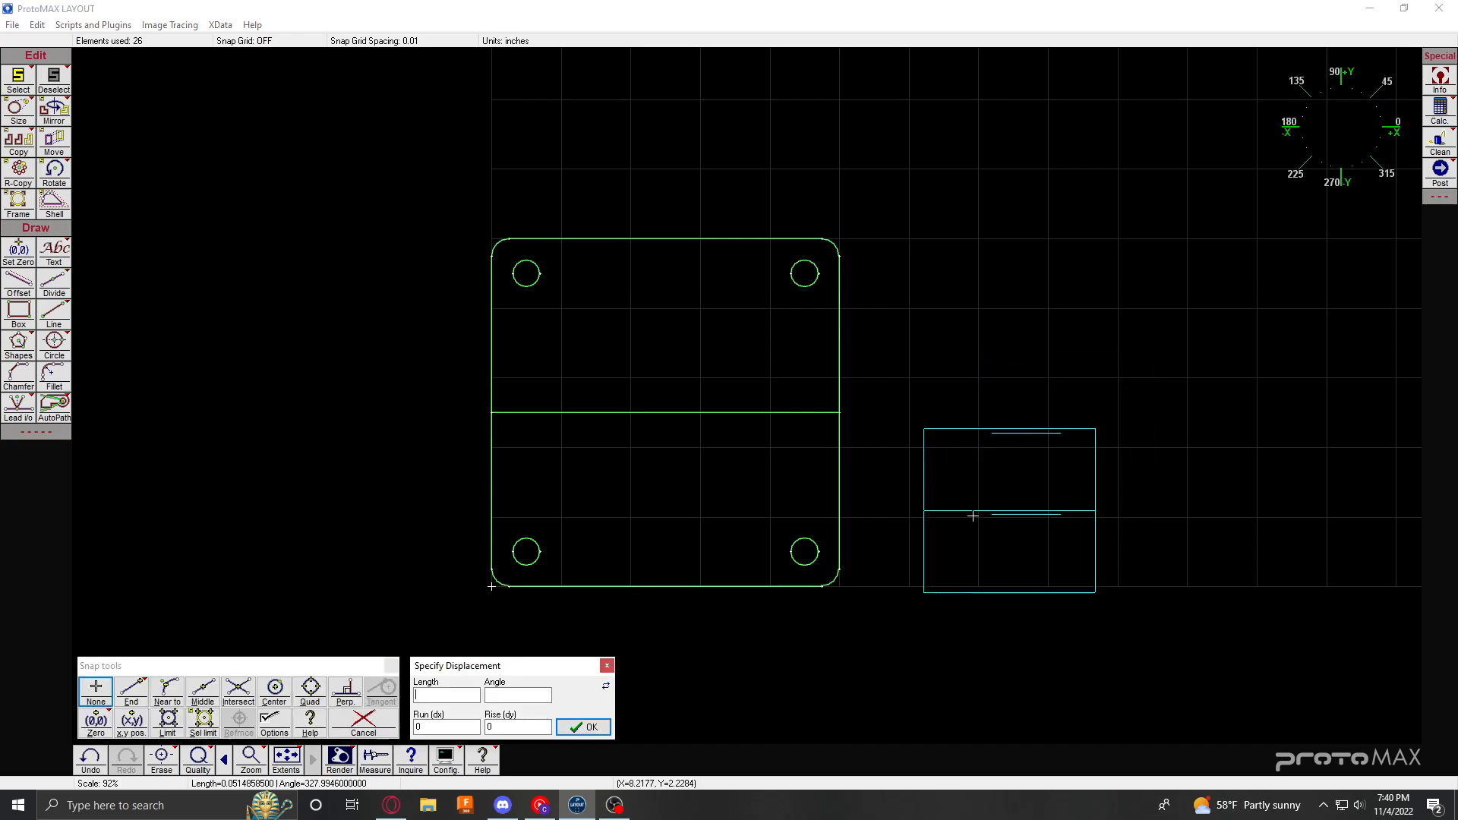
text(m)
click(668, 412)
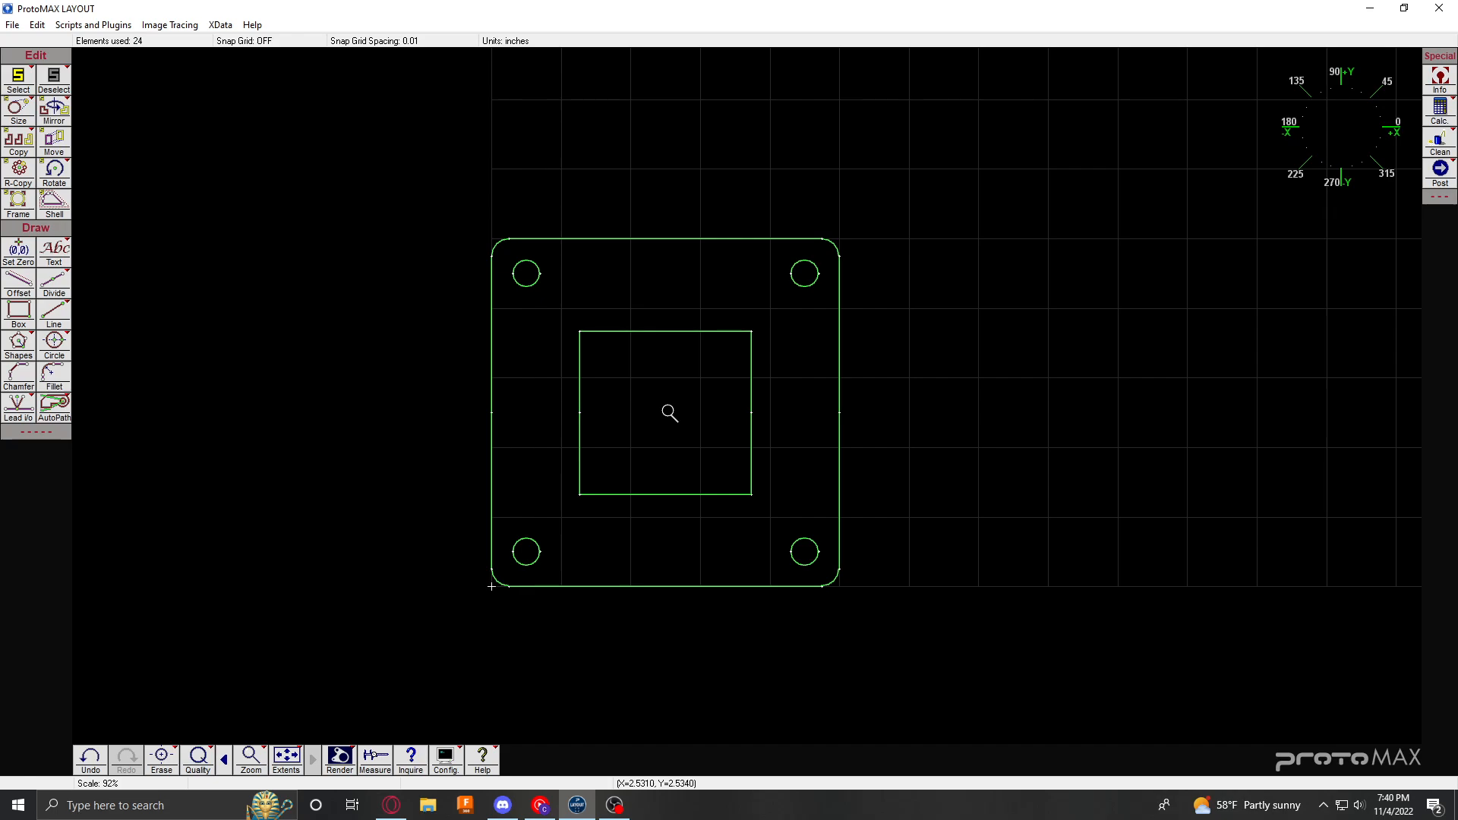
Step: Undo the box move, the box itself and both horizontal centre lines
key(ctrl+z)
key(ctrl+z)
key(ctrl+z)
key(ctrl+z)
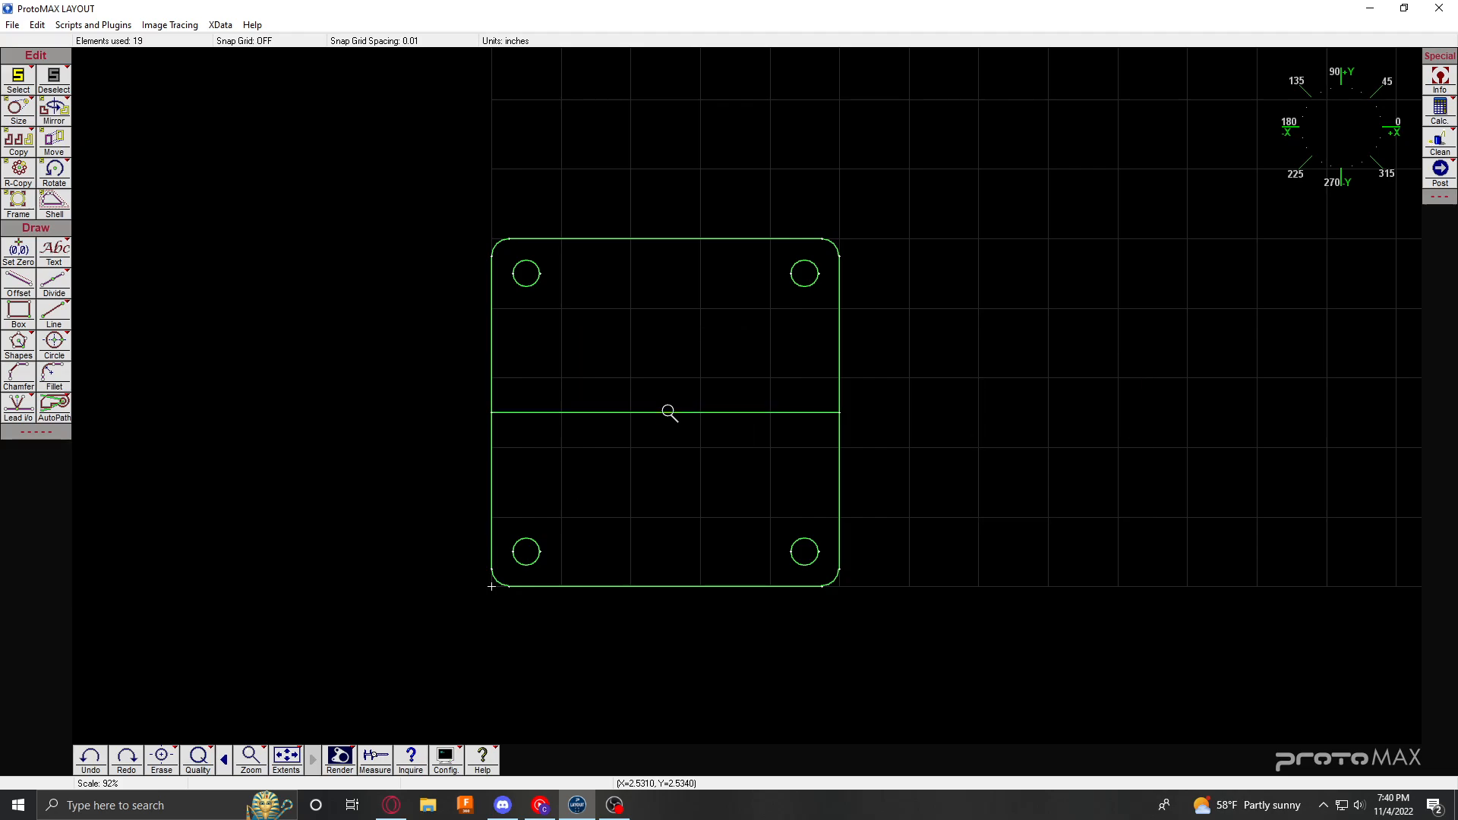
scroll(749, 397, up, 1)
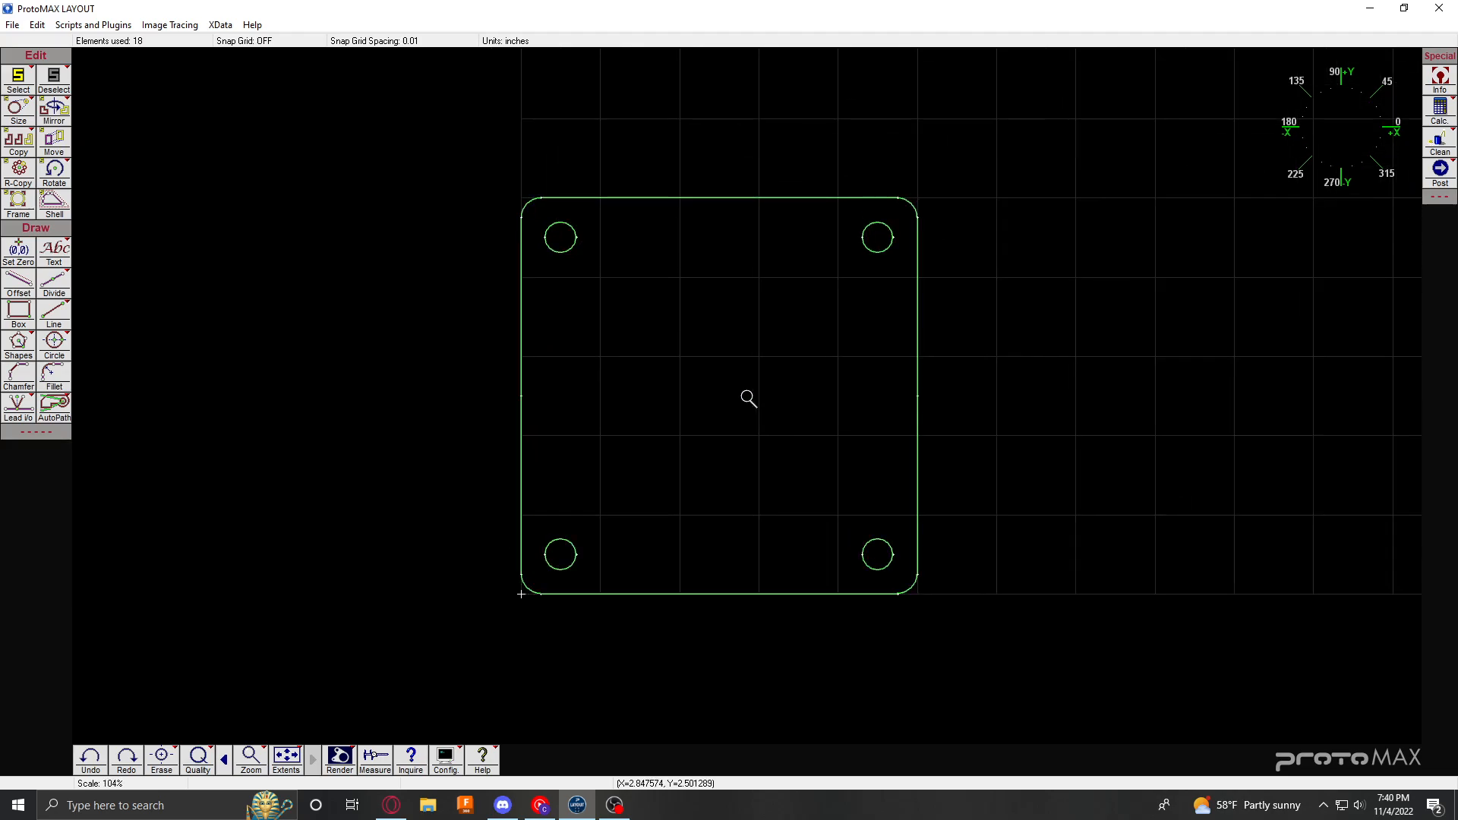
Step: Draw a tall narrow box to the left of the plate and undo it
scroll(747, 395, down, 3)
scroll(746, 396, up, 1)
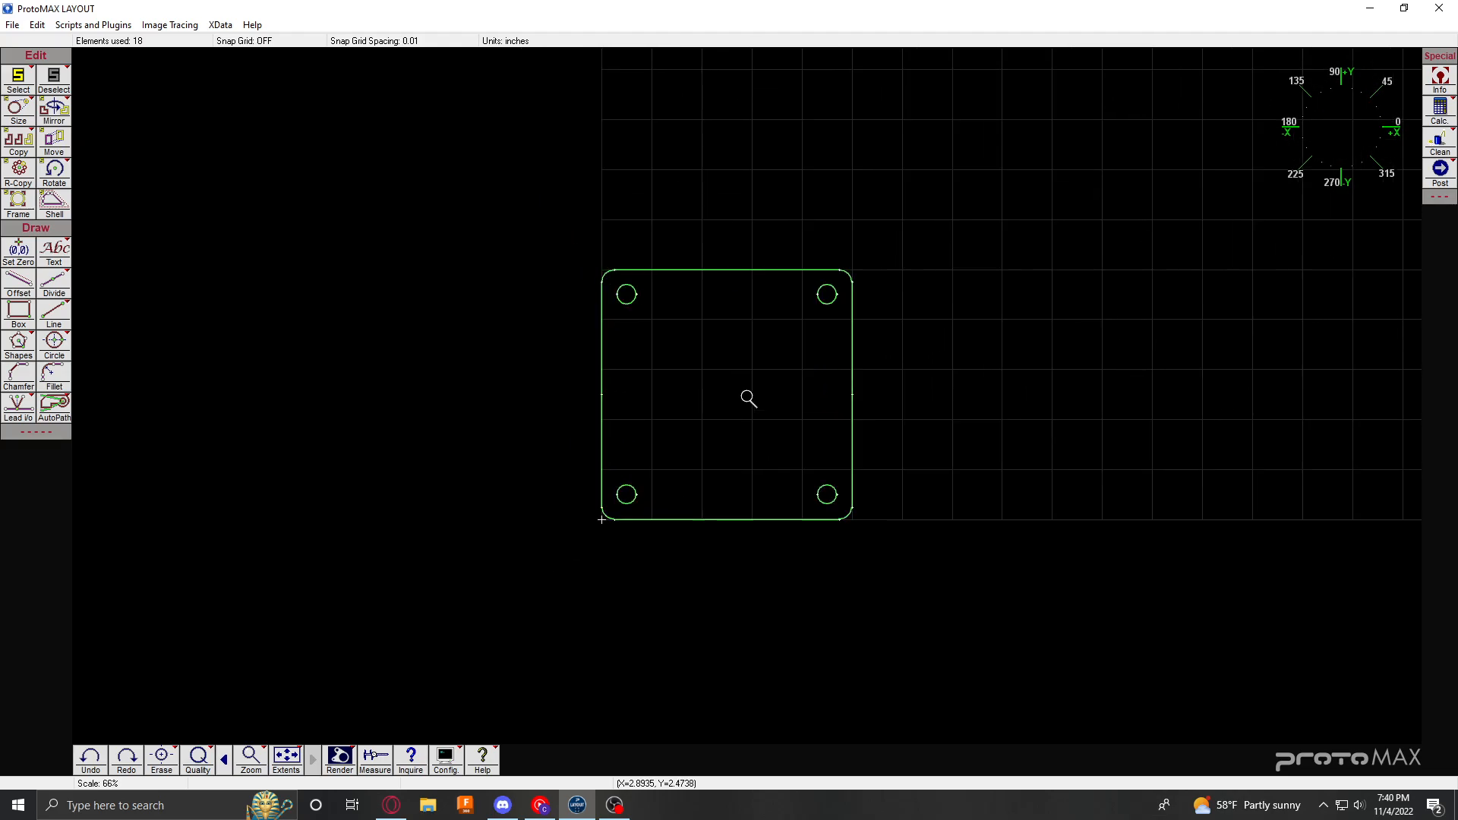
right_click(508, 193)
click(481, 162)
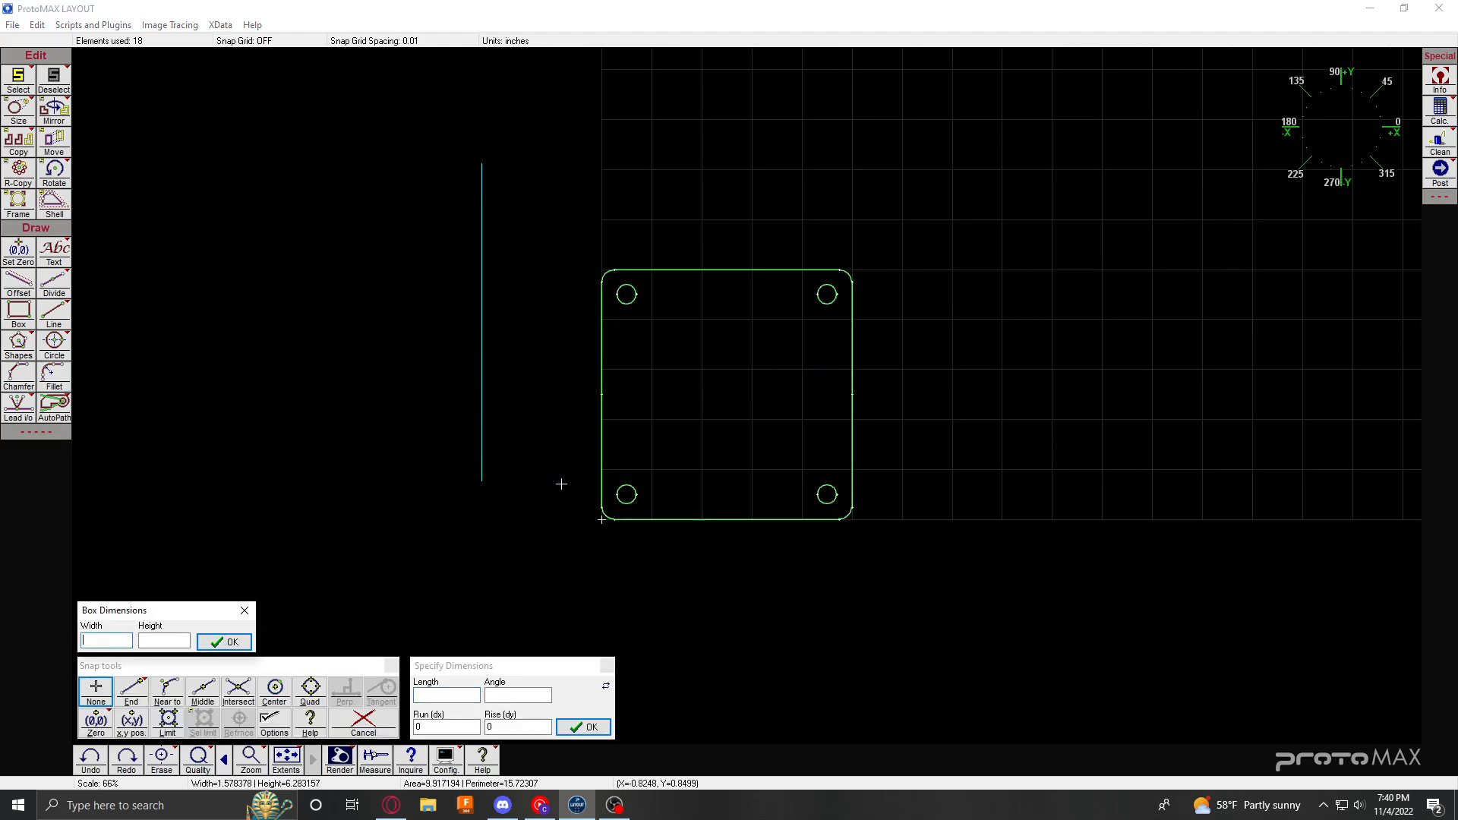
click(584, 618)
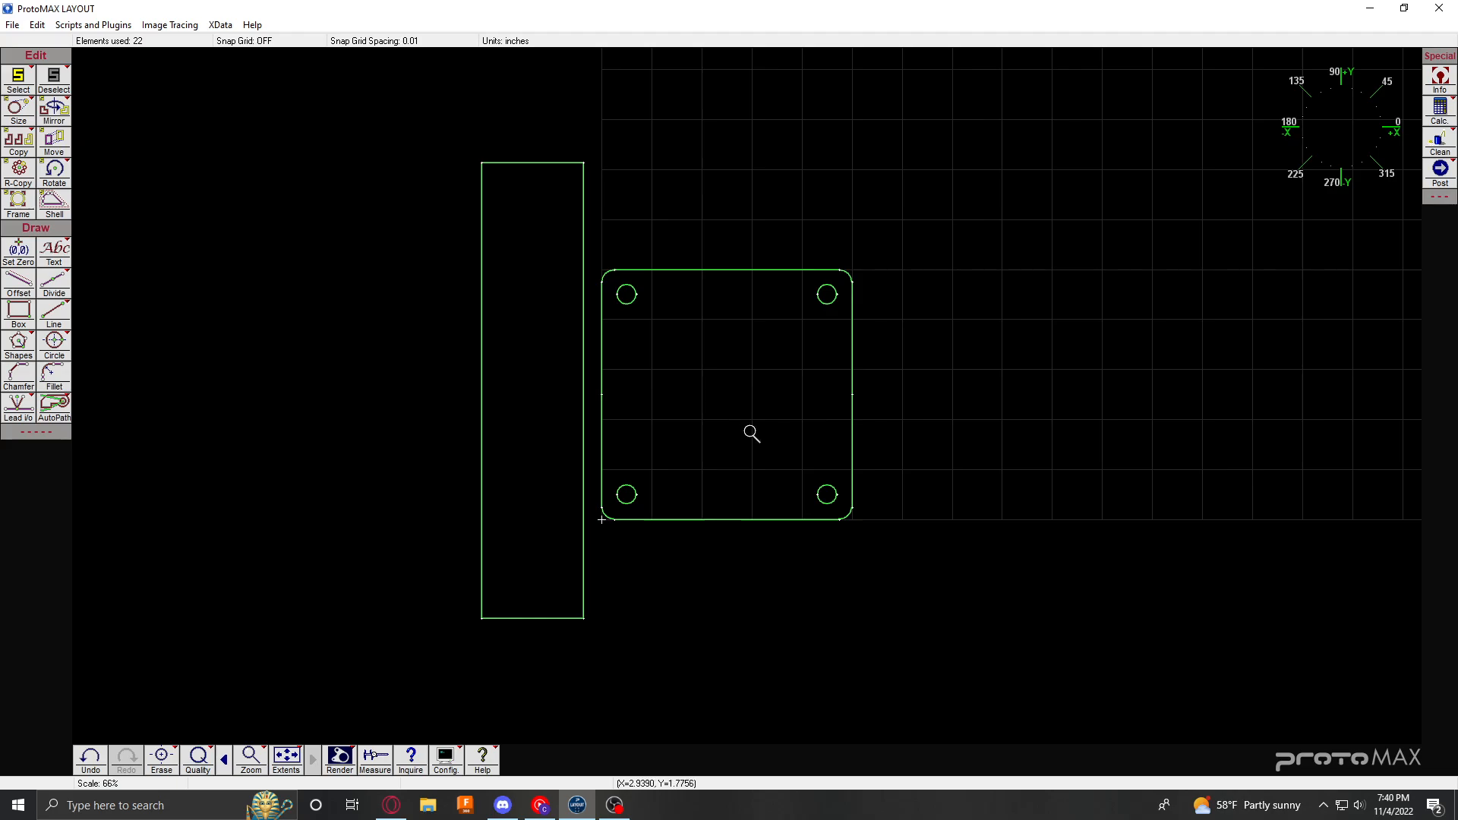
key(l)
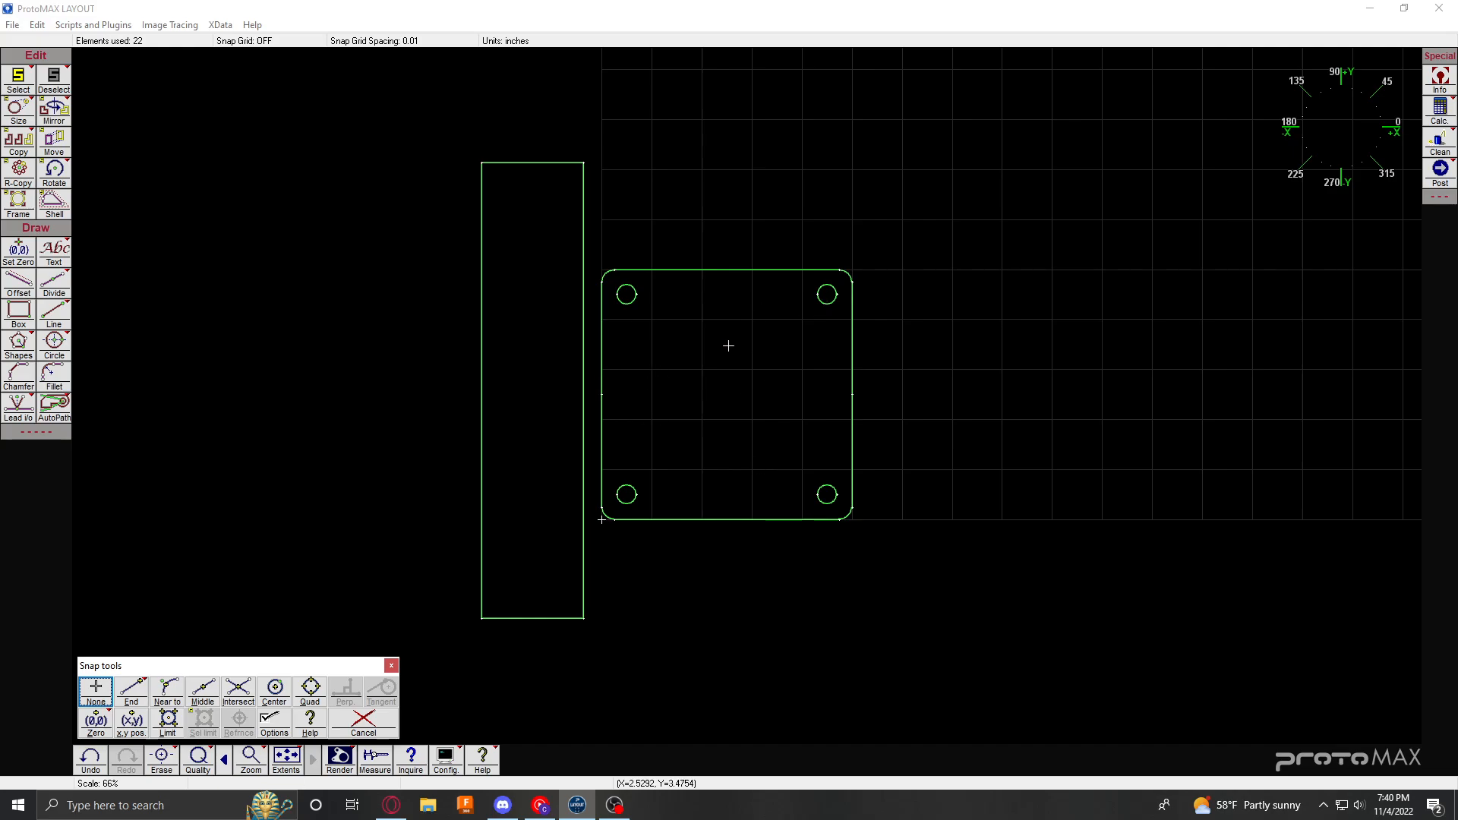
key(ctrl+z)
Step: Draw a 1.5 inch line at 180 degrees, snapped to the endpoint at the middle of the plate's right side
scroll(749, 397, down, 3)
scroll(752, 403, up, 5)
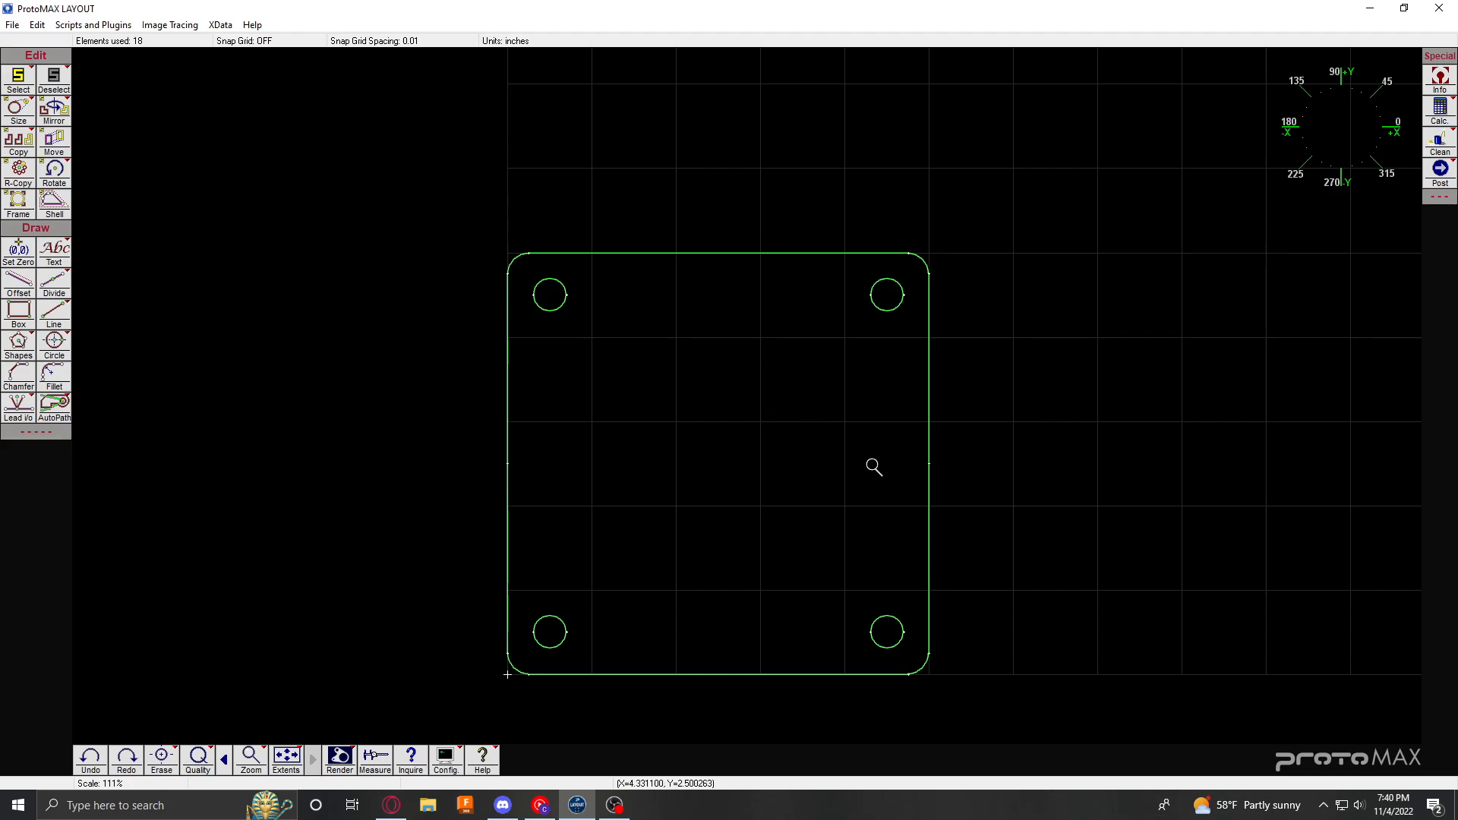
scroll(899, 420, down, 1)
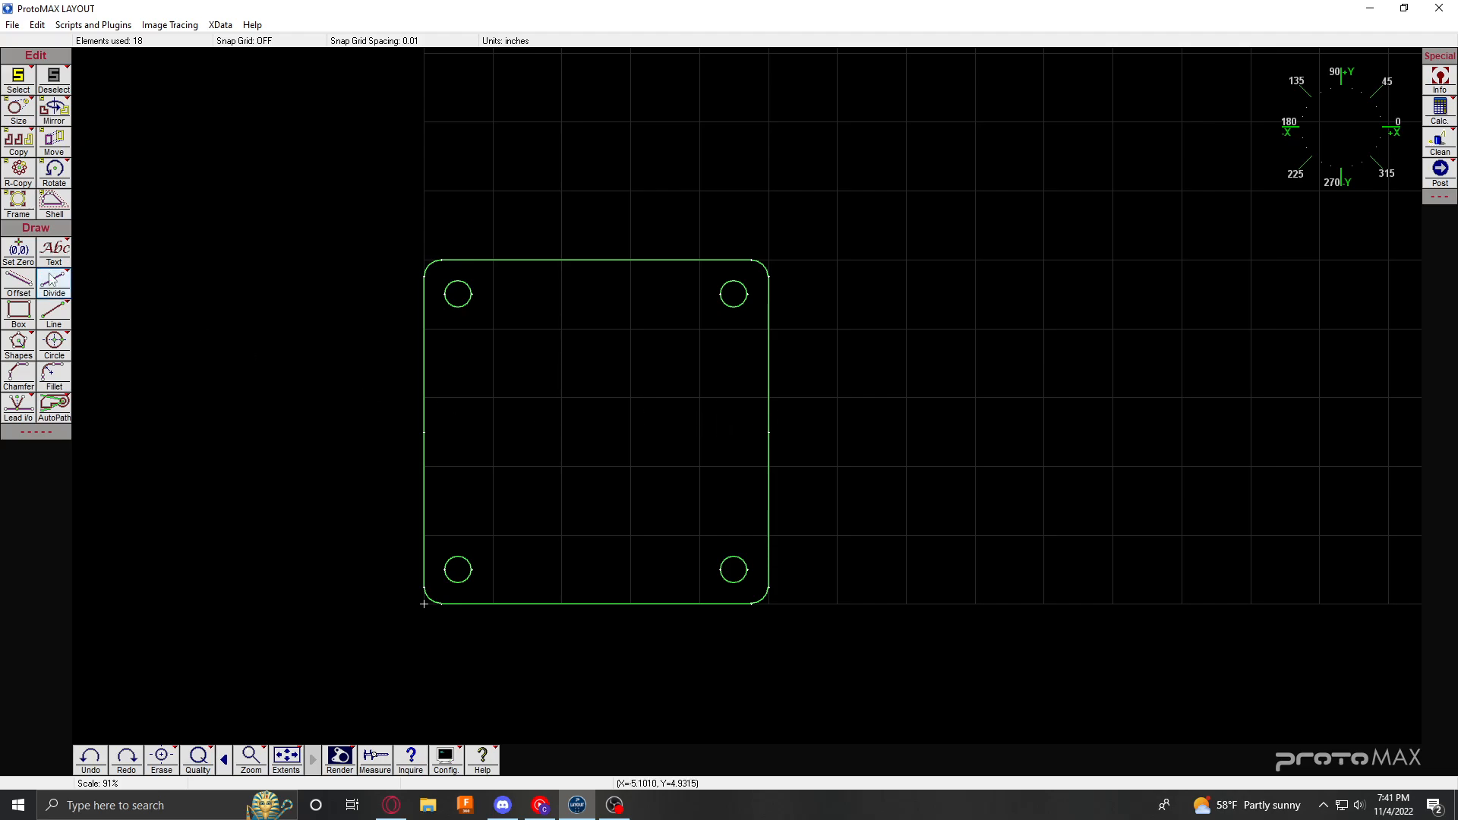
click(51, 315)
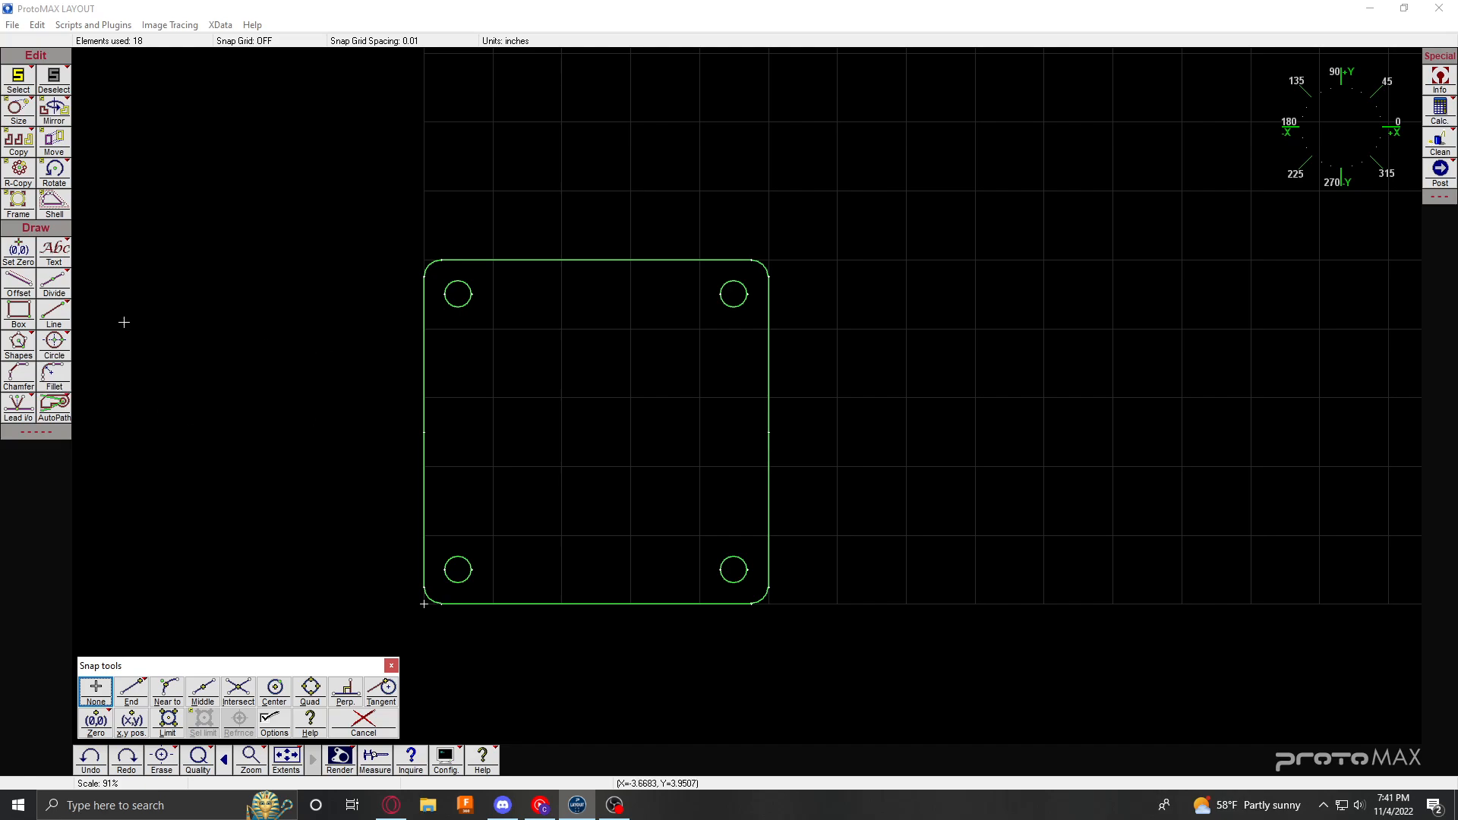
click(131, 690)
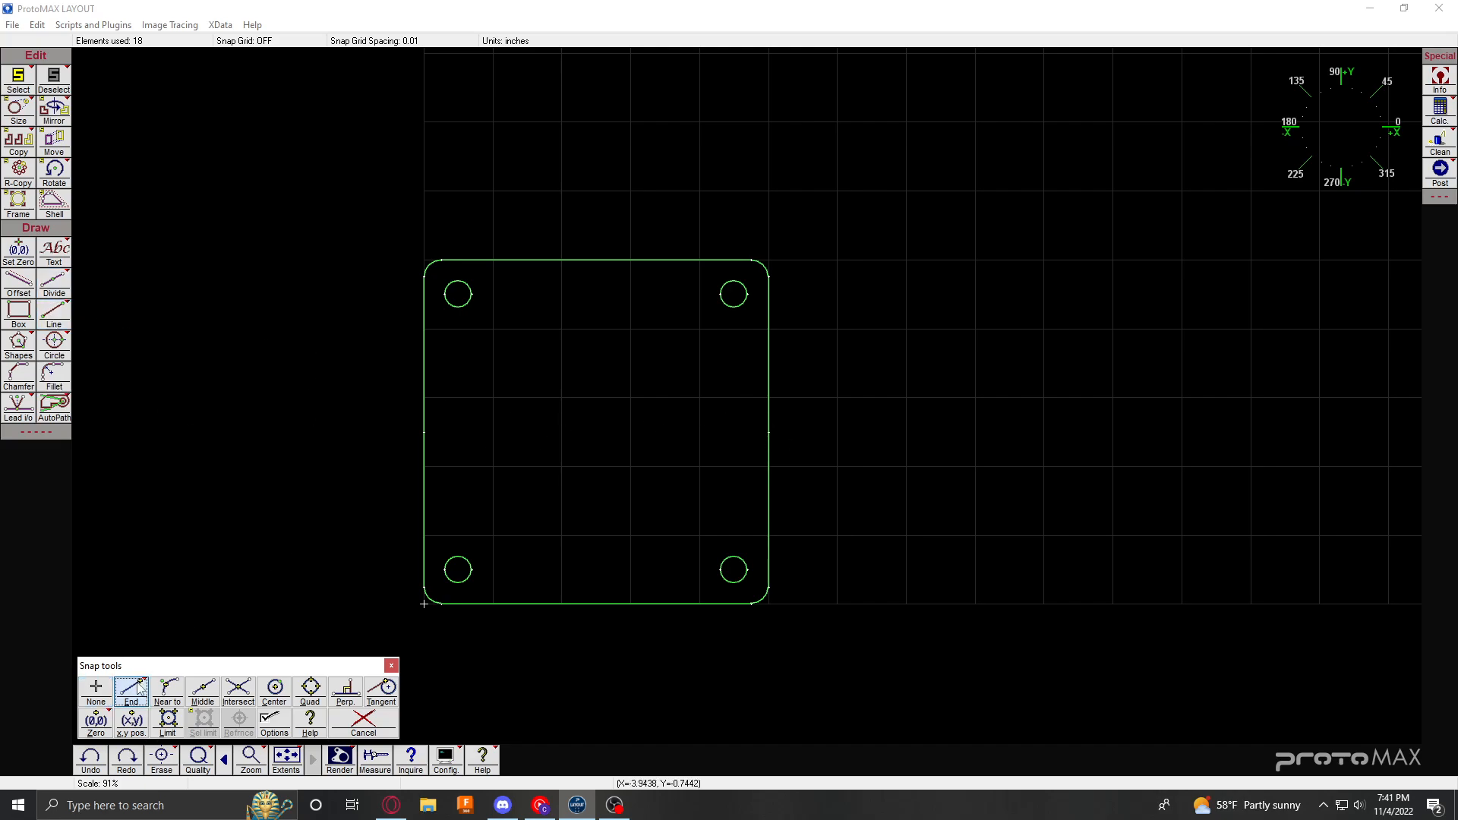
click(771, 426)
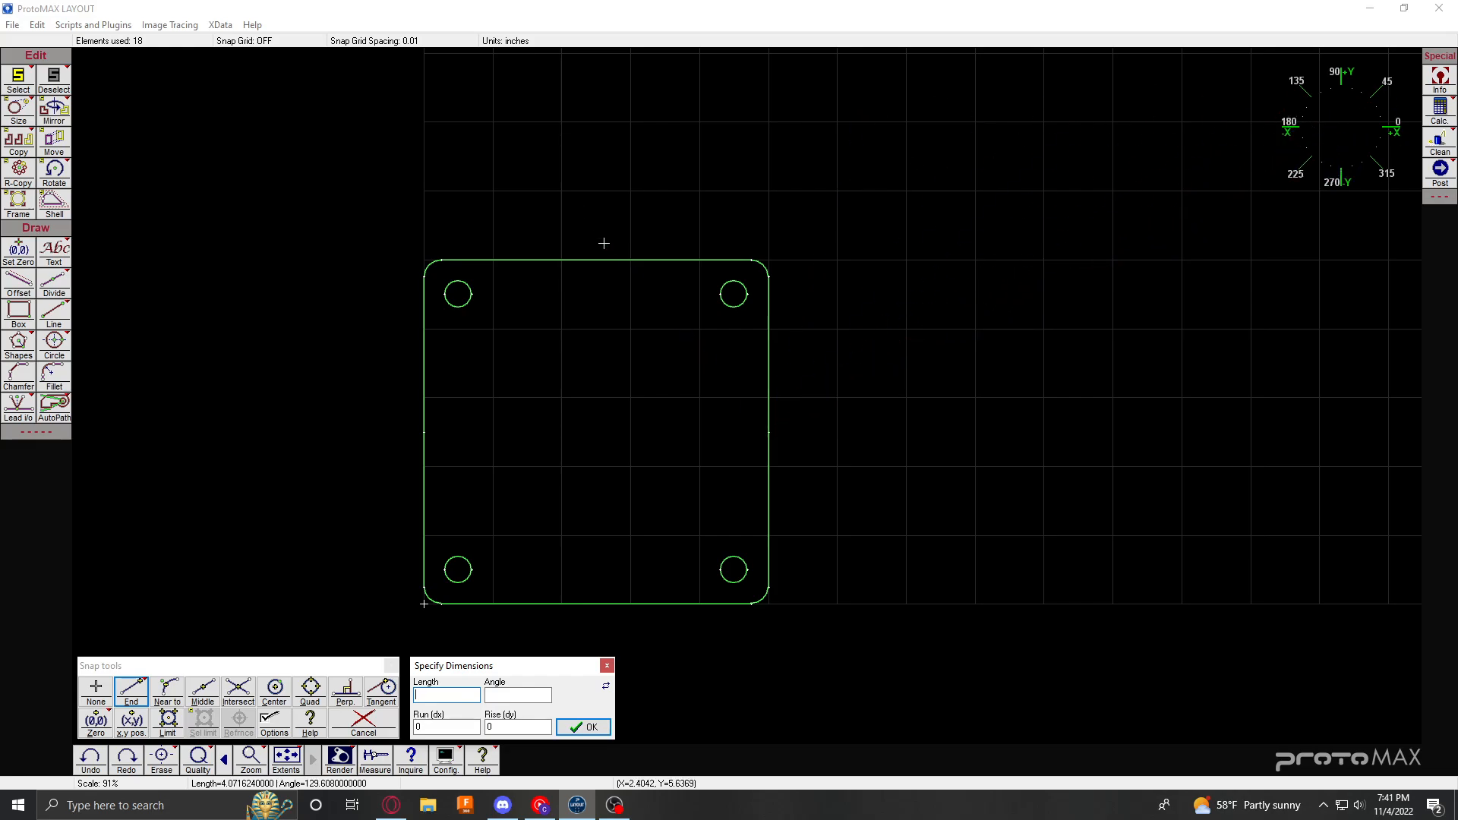
click(461, 696)
text(1.5)
click(530, 696)
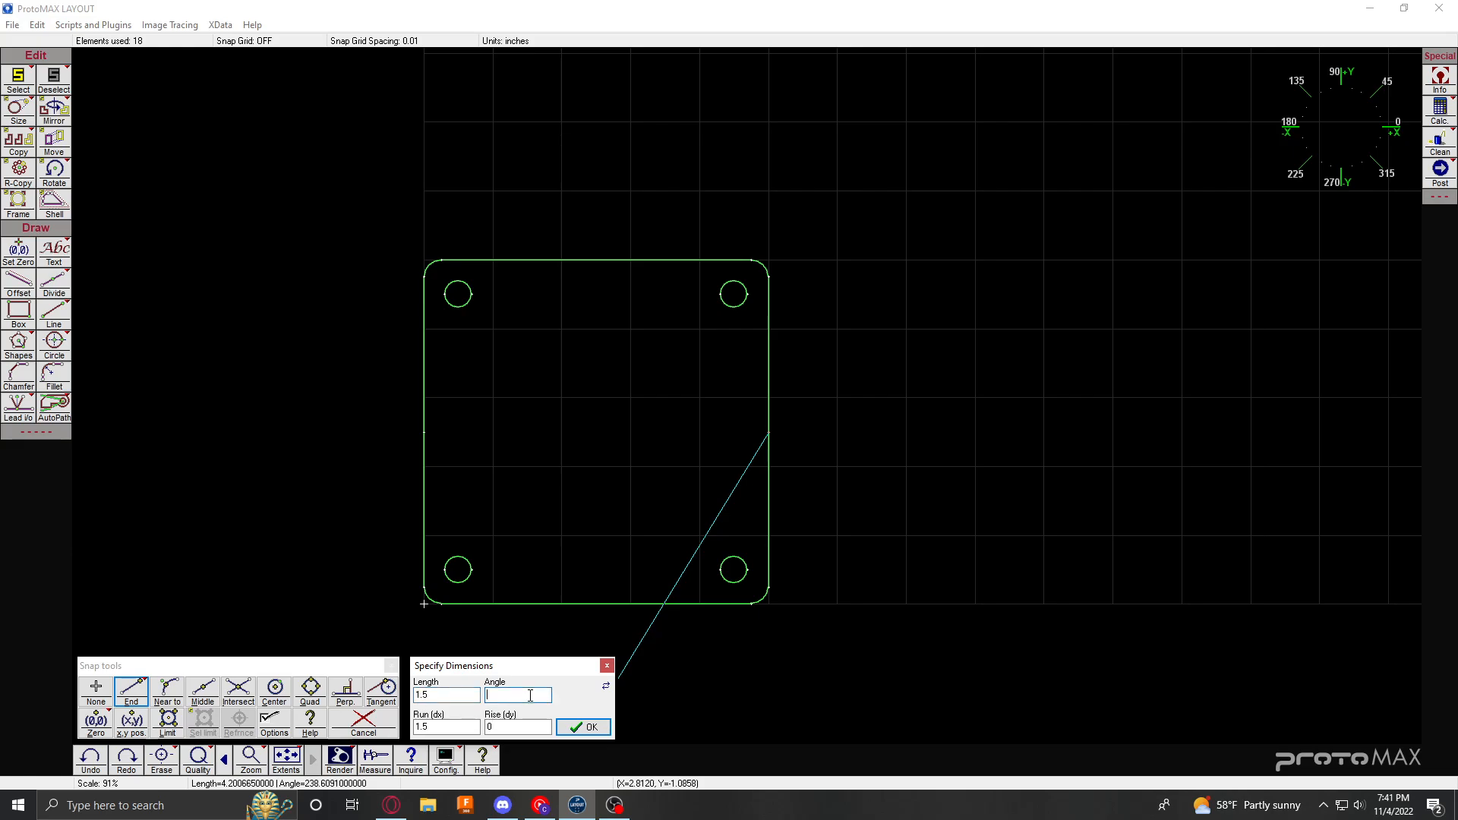
text(180)
click(584, 727)
Step: Draw a box 1.5 inches wide and 1.5 inches high to the right of the plate
scroll(749, 401, down, 2)
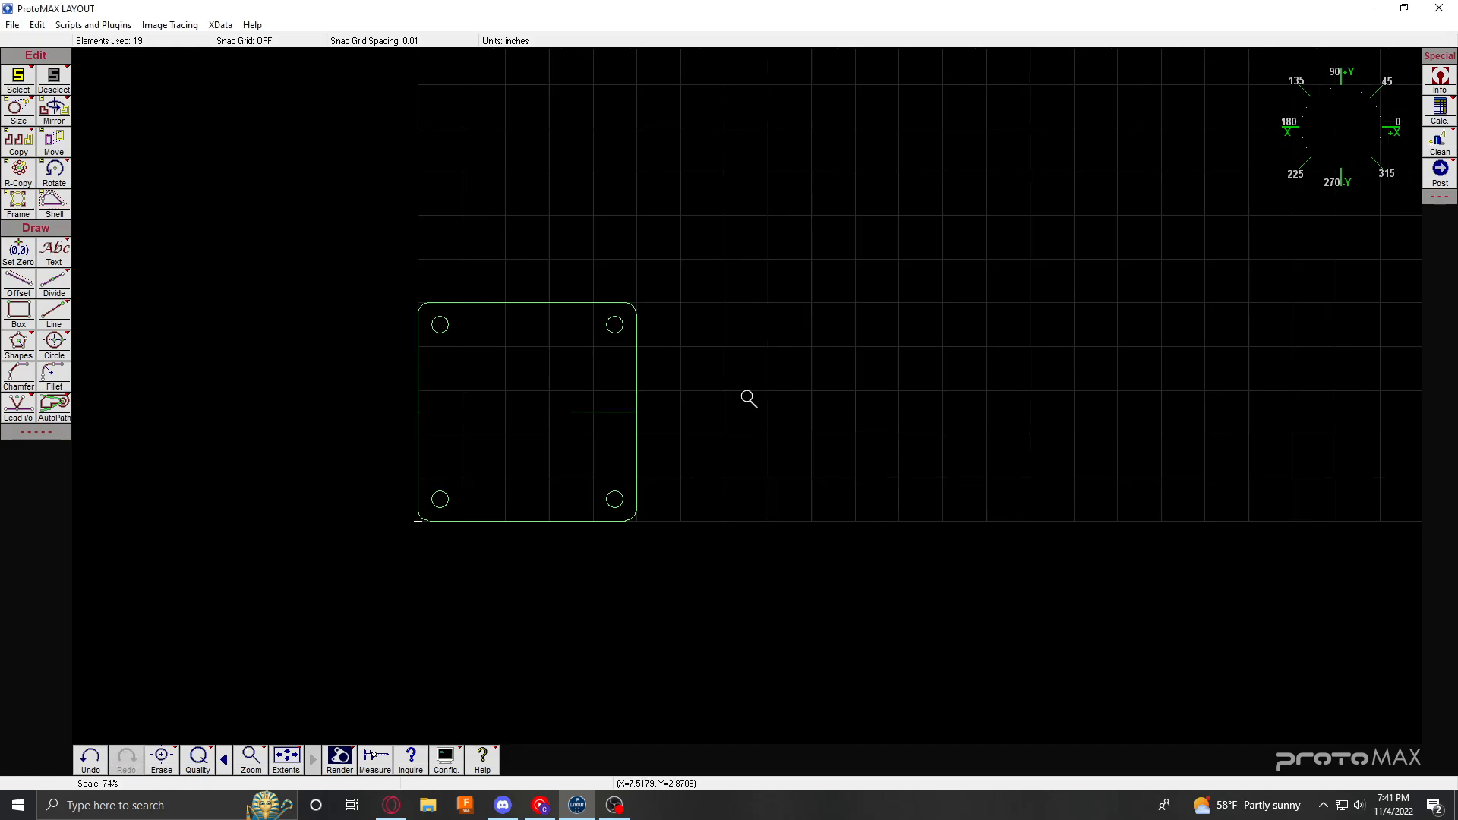
scroll(749, 400, up, 1)
key(b)
click(739, 395)
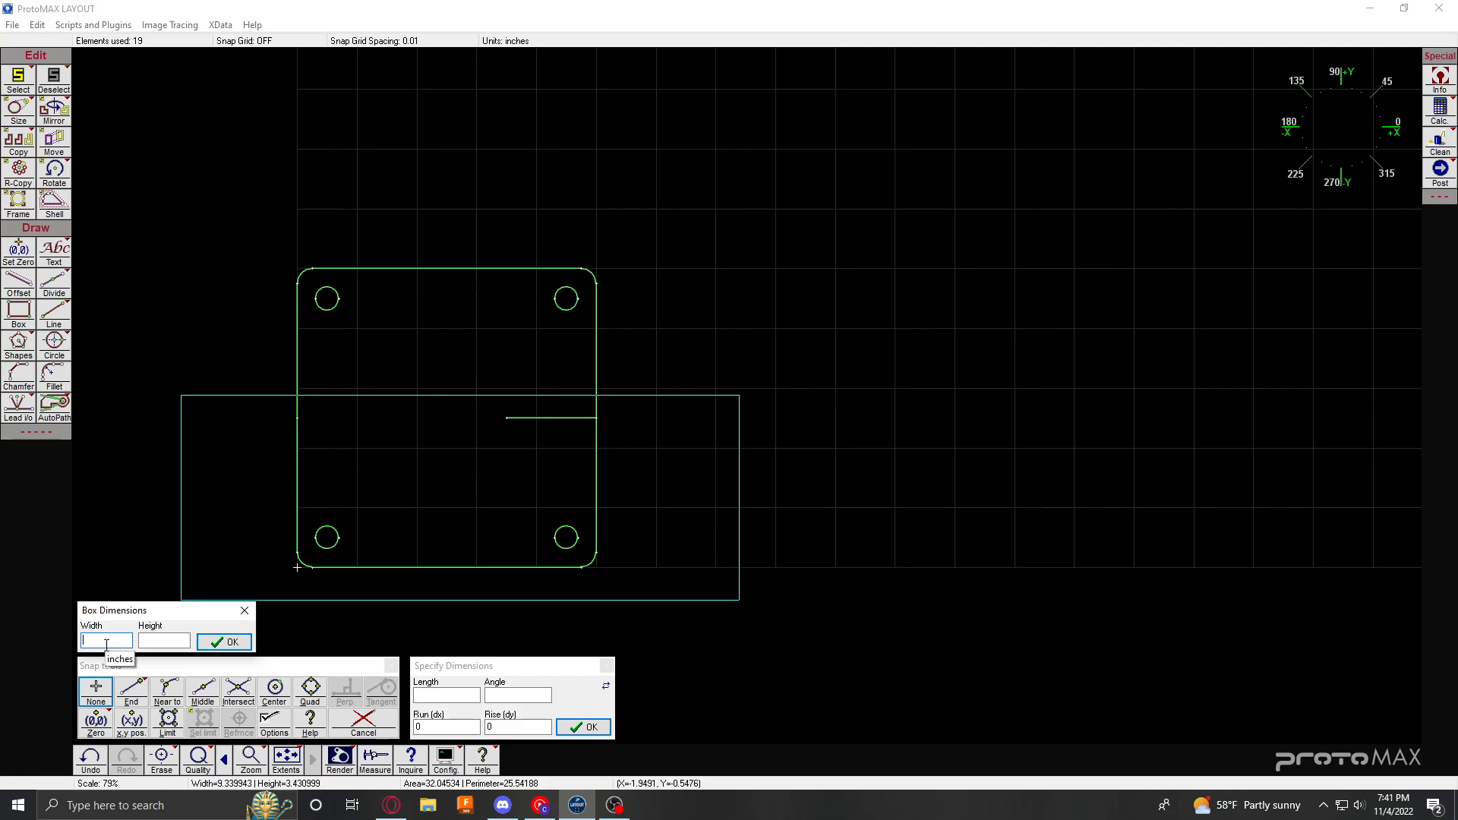
text(1.5)
key(Tab)
text(1.)
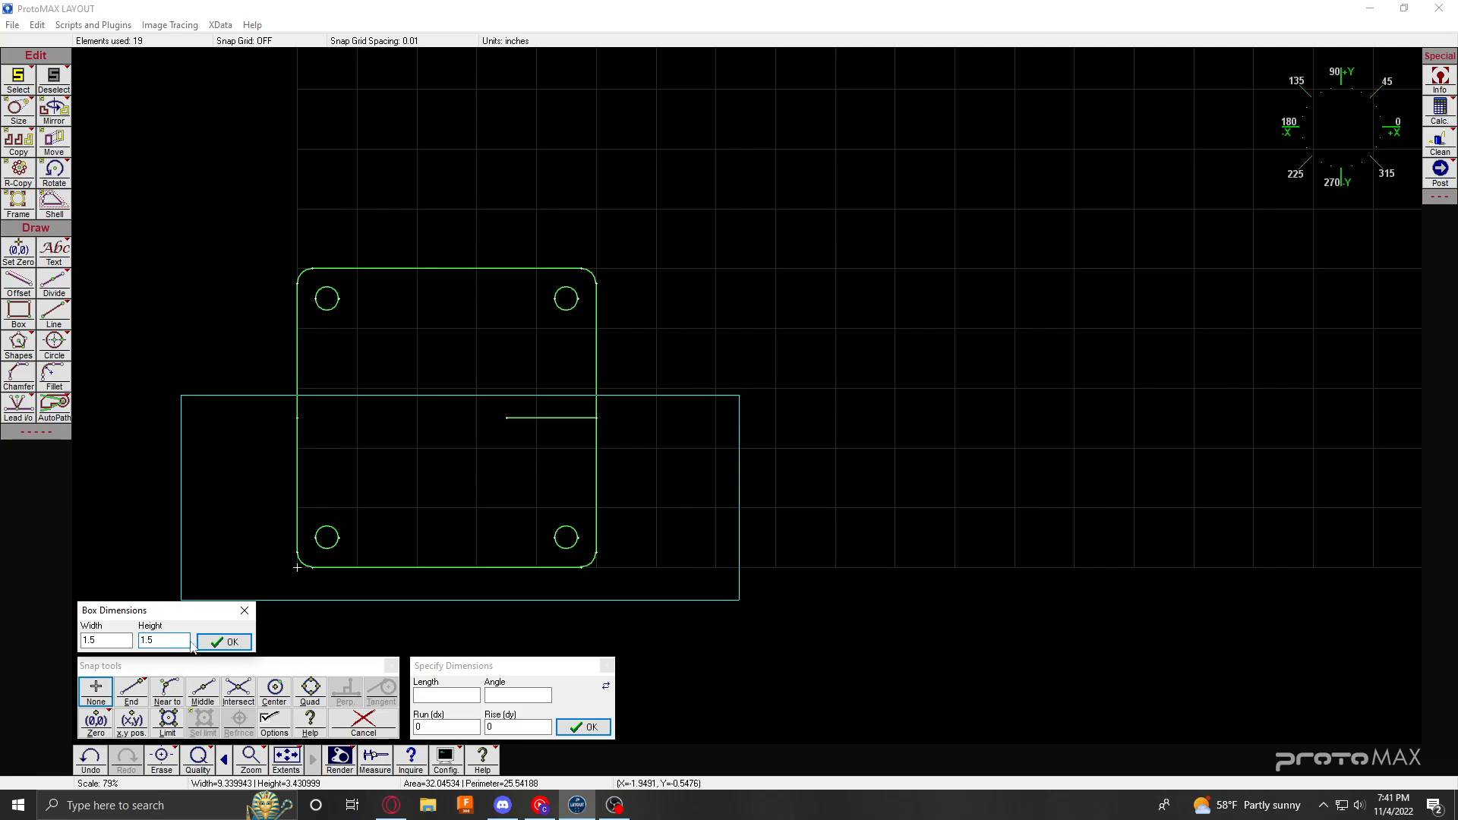
text(5)
click(225, 642)
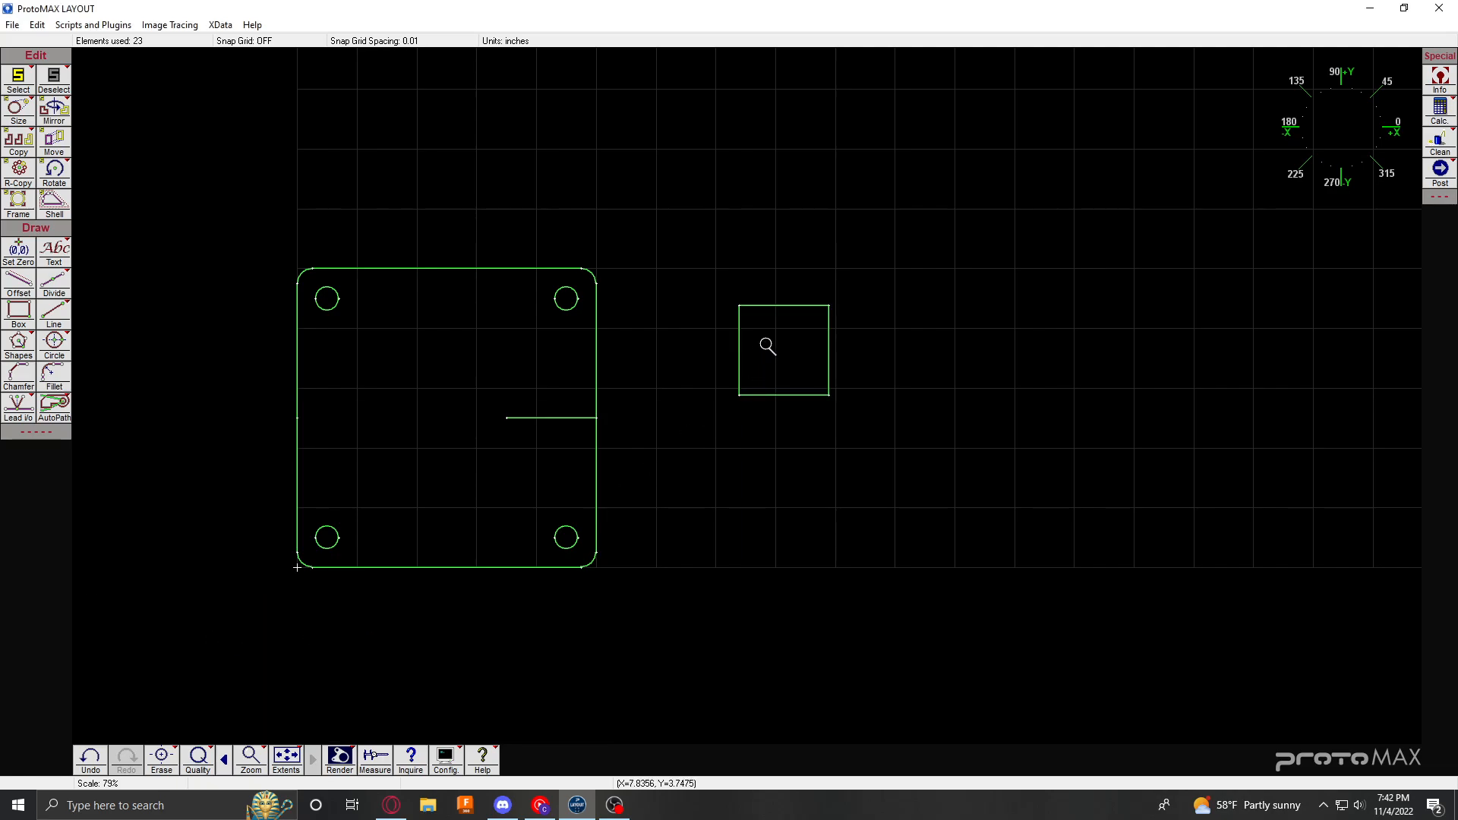
Step: Draw a horizontal line across the 1.5 inch box between the midpoints of its left and right sides
scroll(767, 346, up, 4)
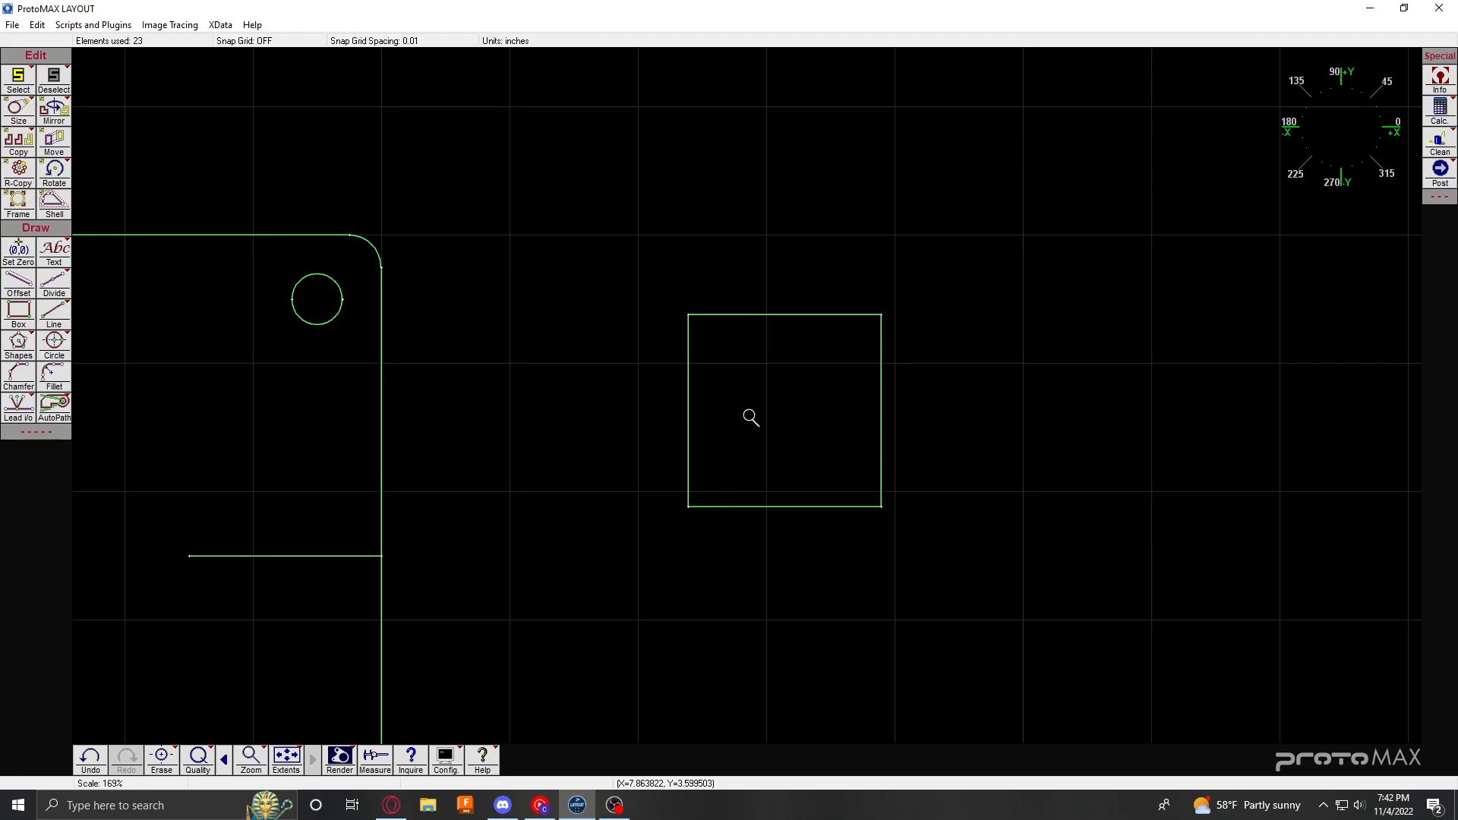
right_click(749, 415)
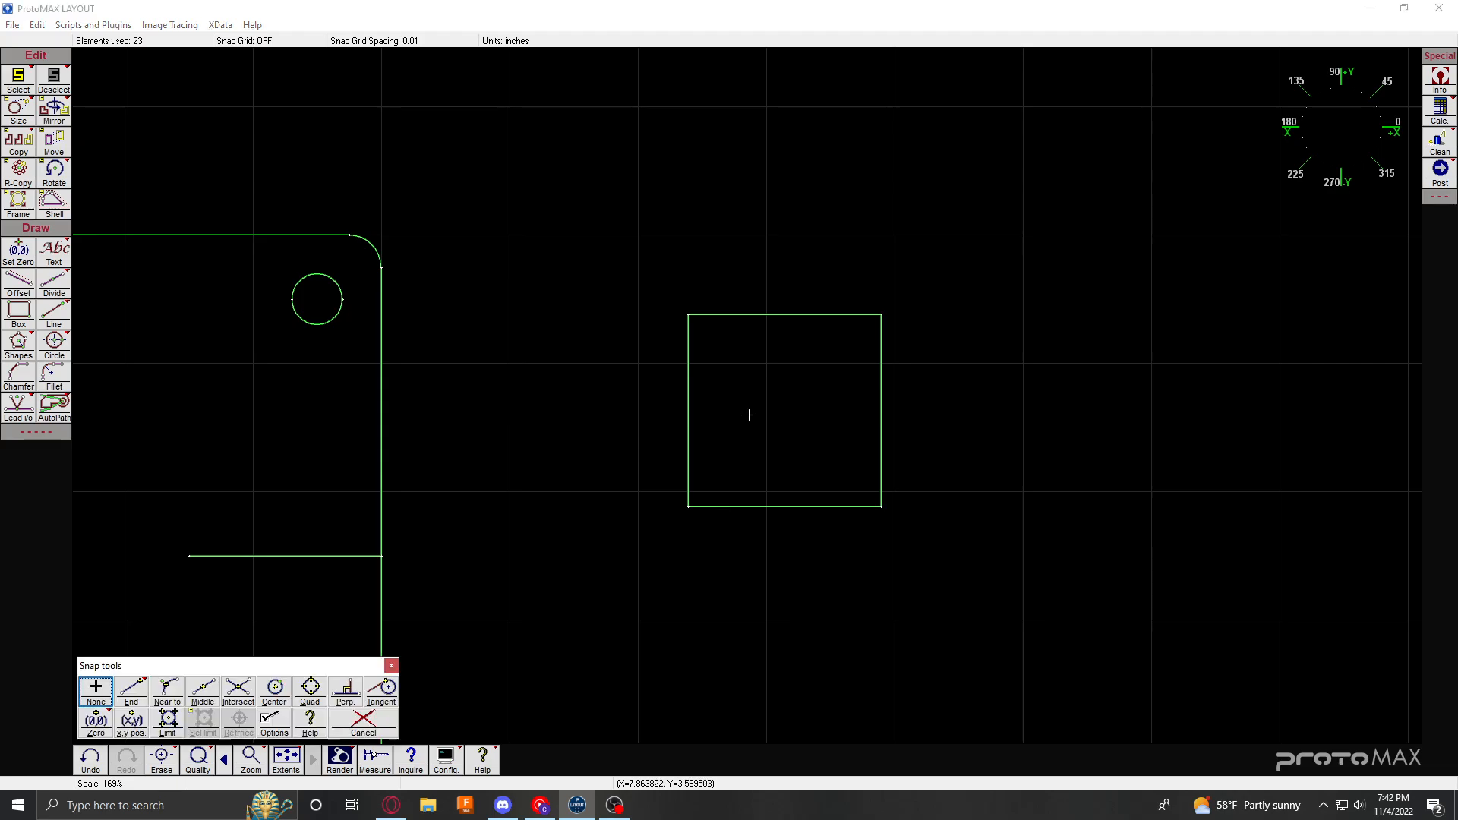
click(691, 410)
click(881, 410)
scroll(951, 450, down, 4)
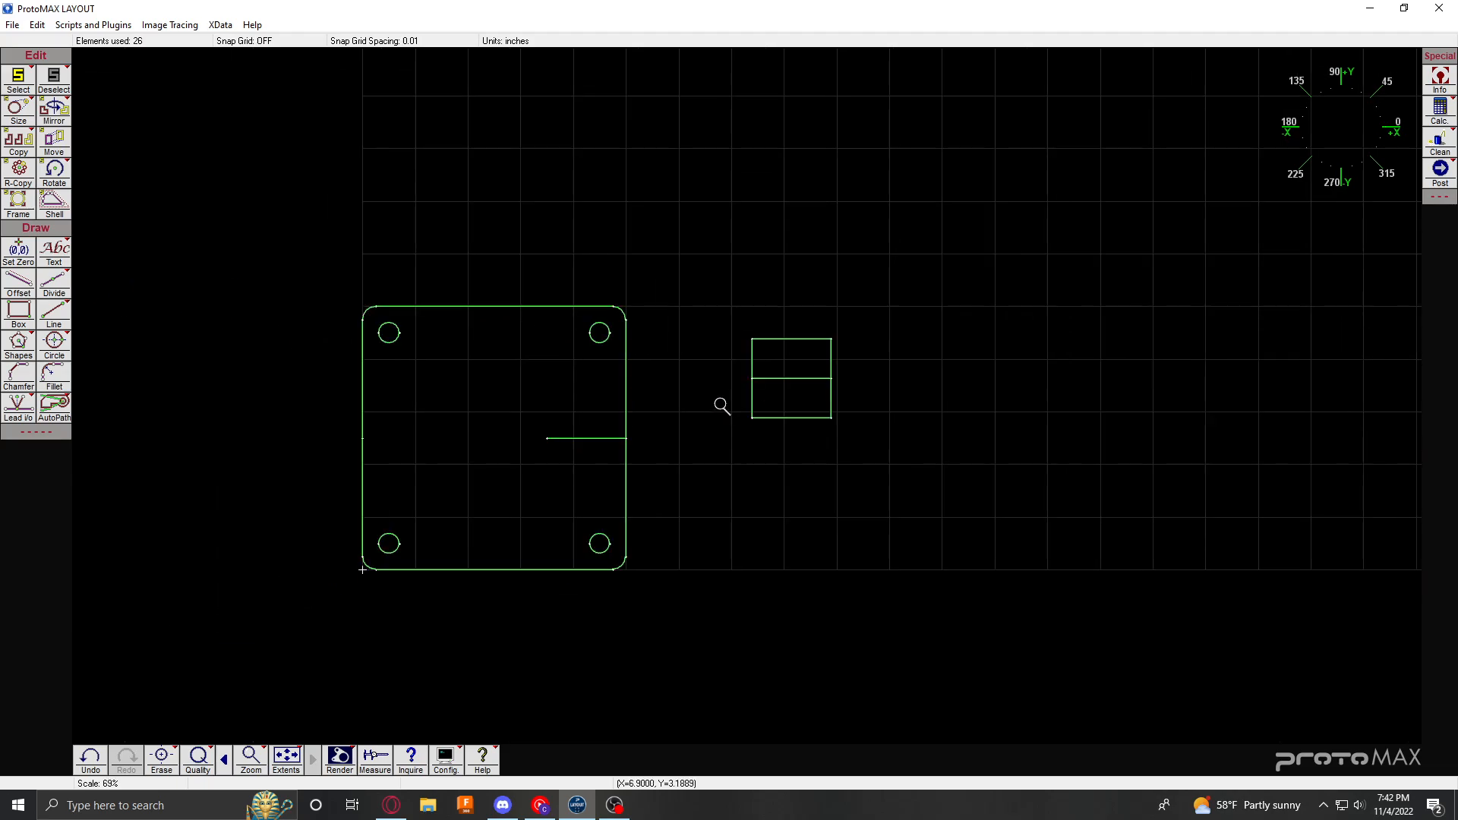
Step: Move the 1.5 inch box by the midpoint of its middle line onto the inner end of the plate's 1.5 inch line
scroll(722, 407, up, 2)
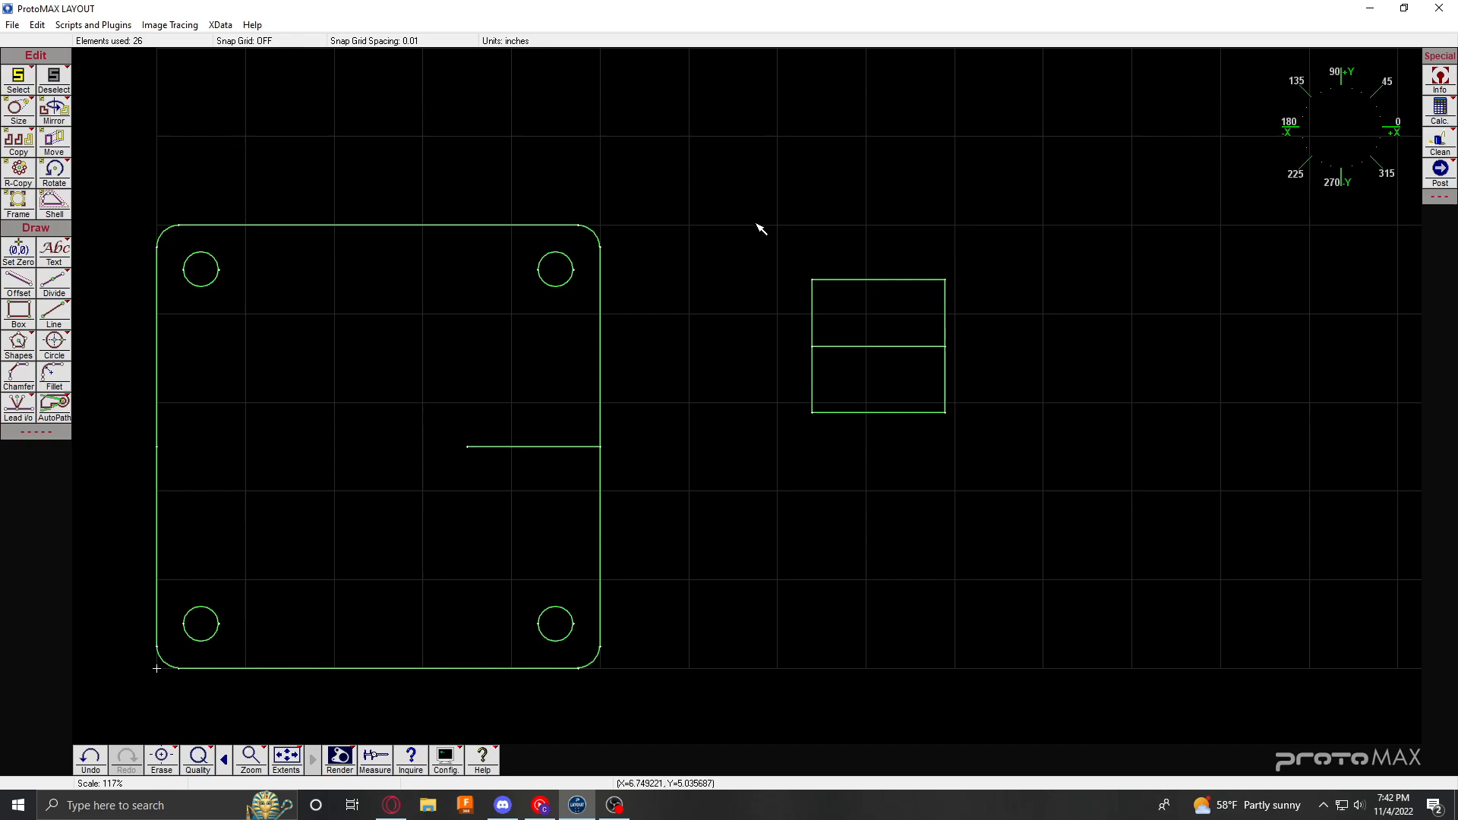
drag(759, 228, 1052, 495)
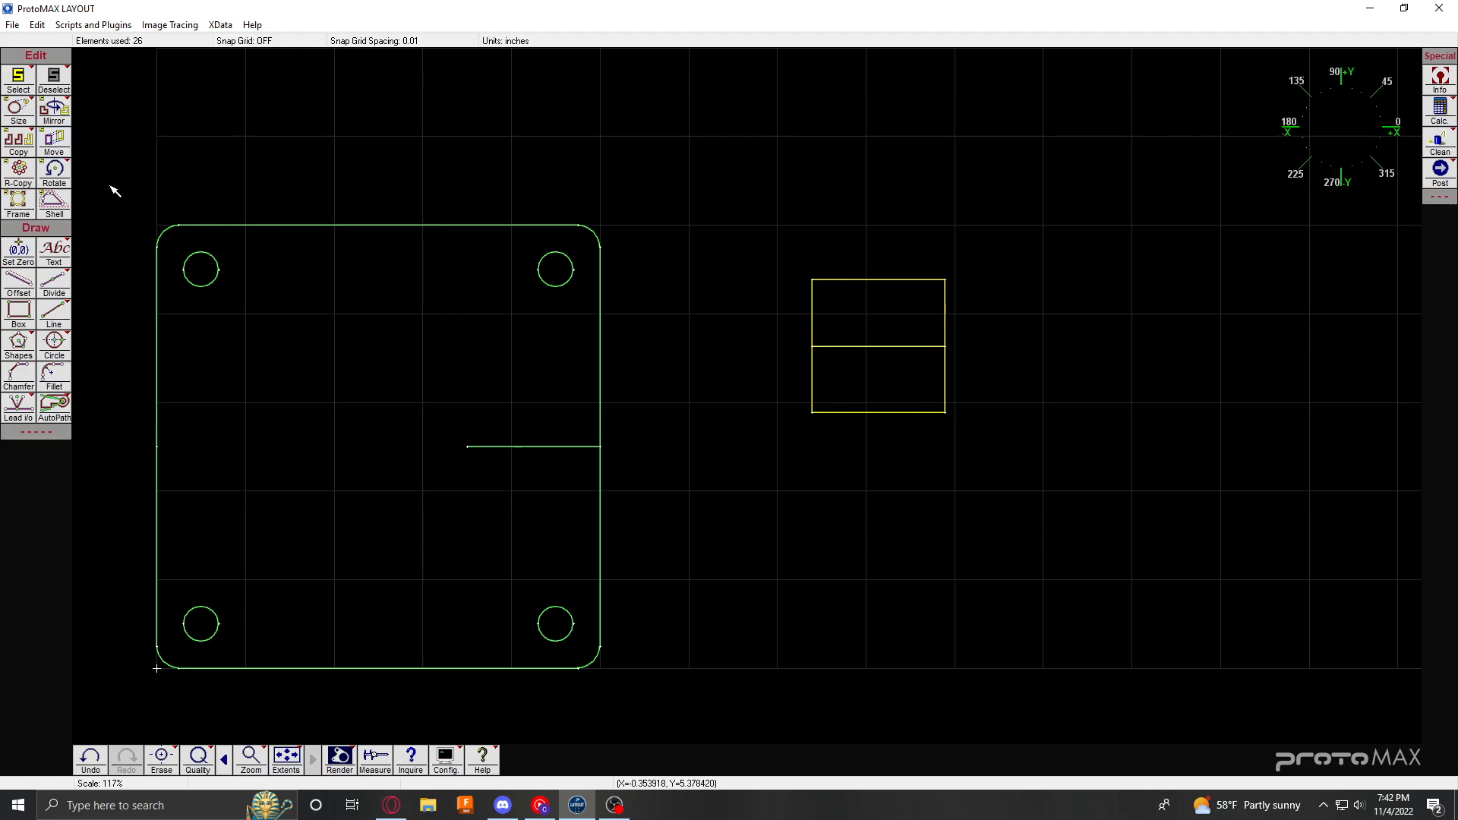
click(53, 141)
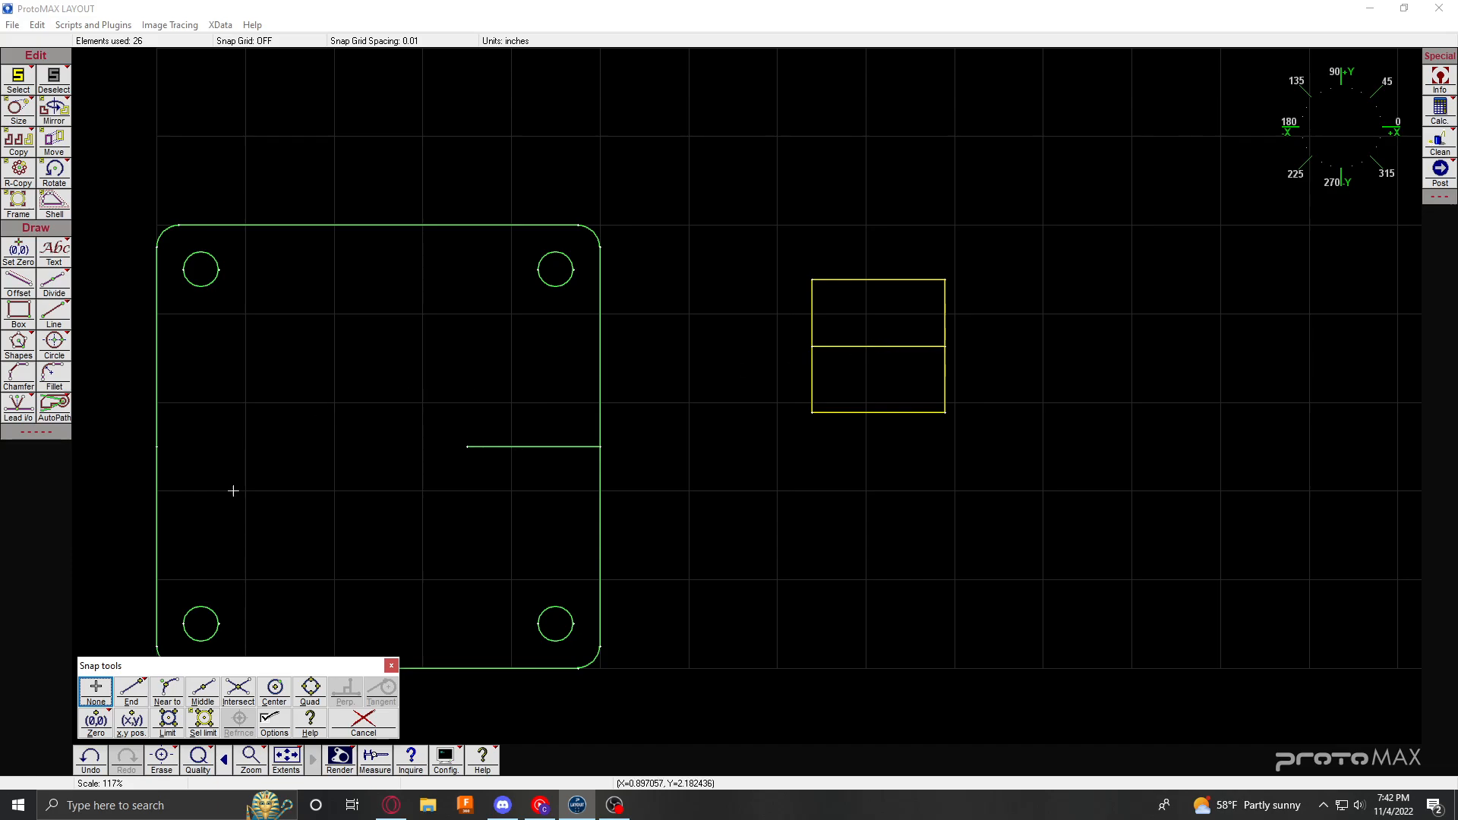
click(203, 692)
click(878, 346)
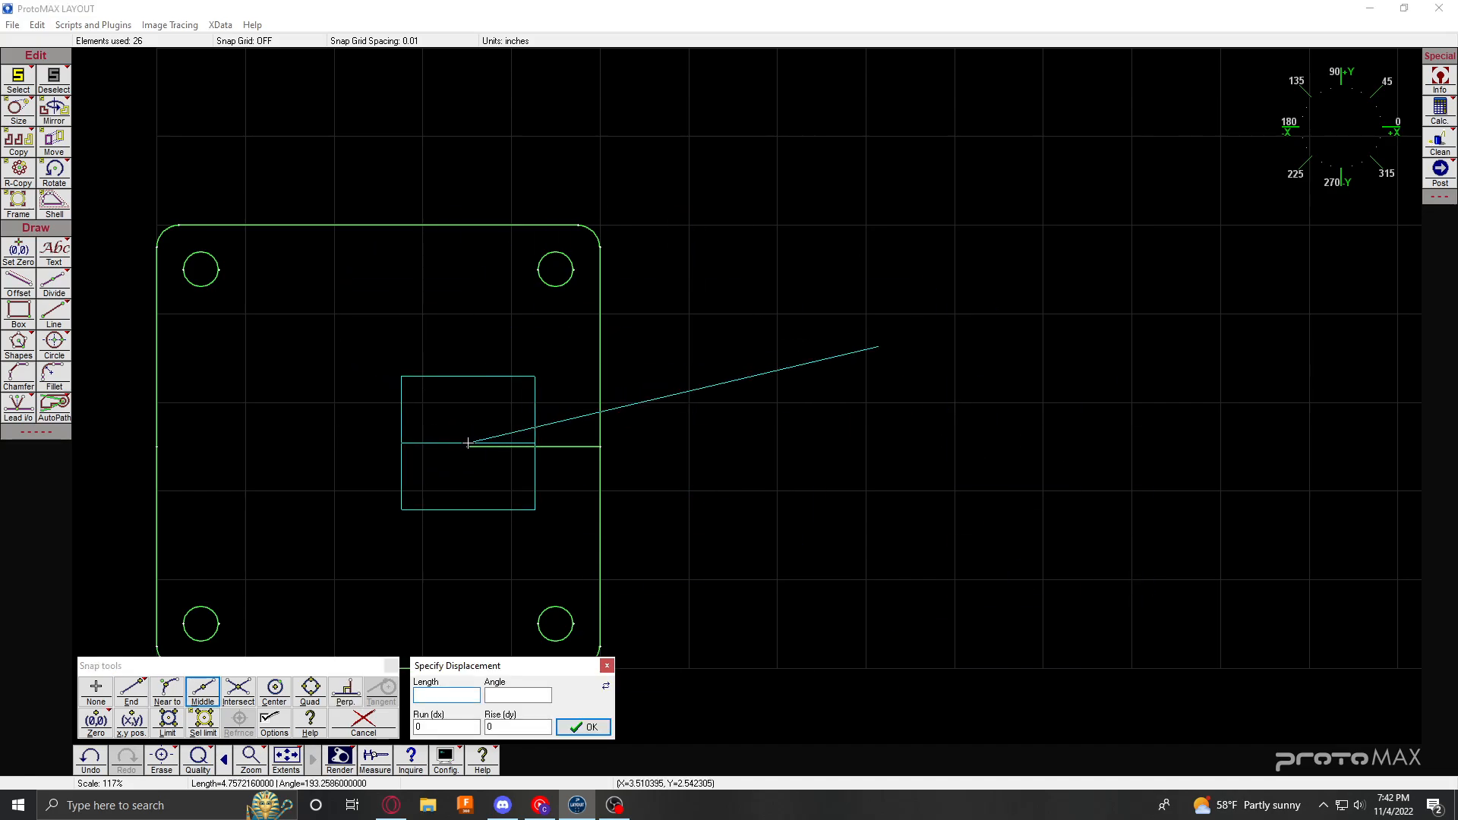
click(132, 692)
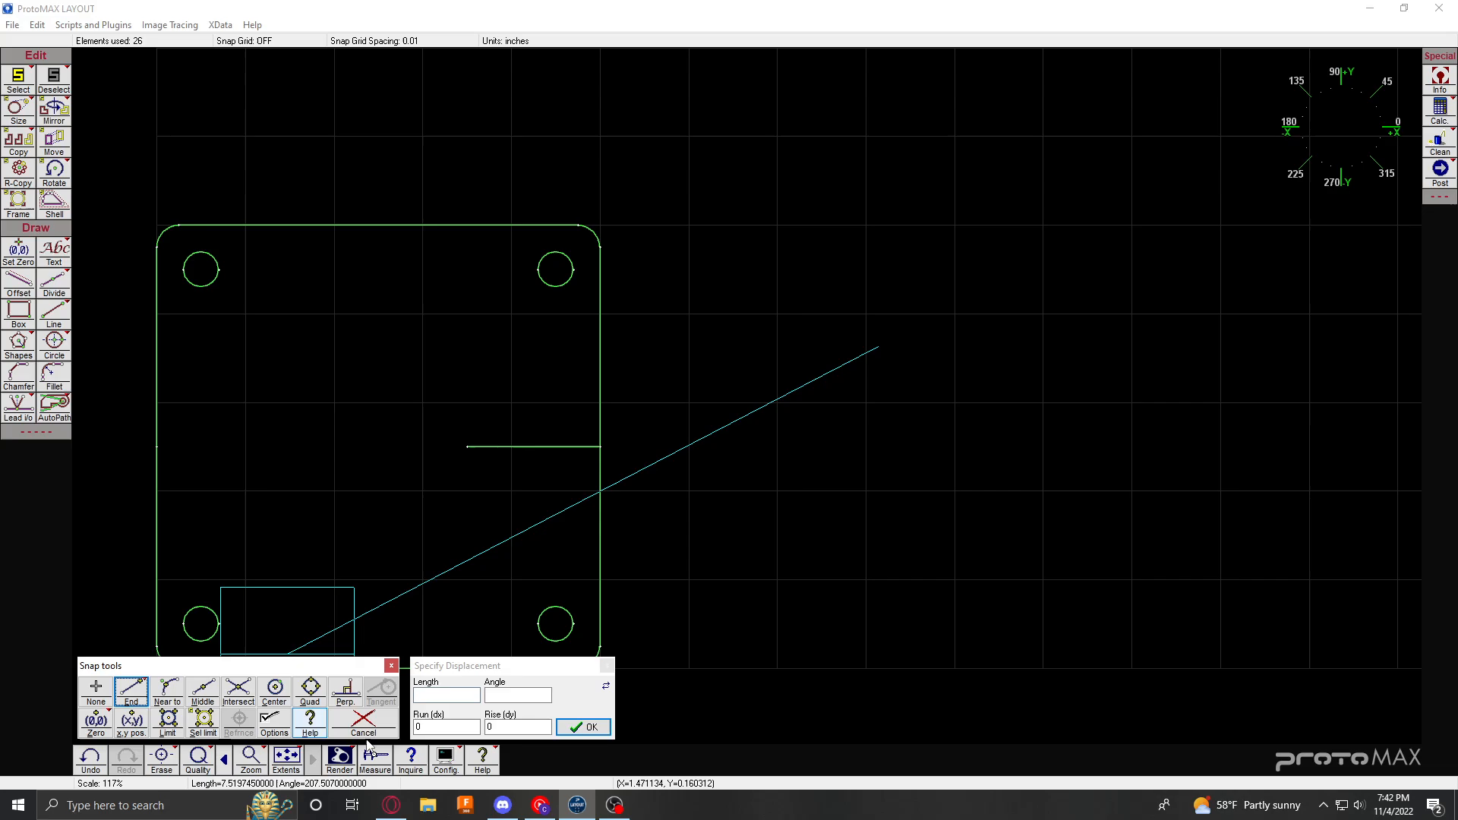
click(467, 447)
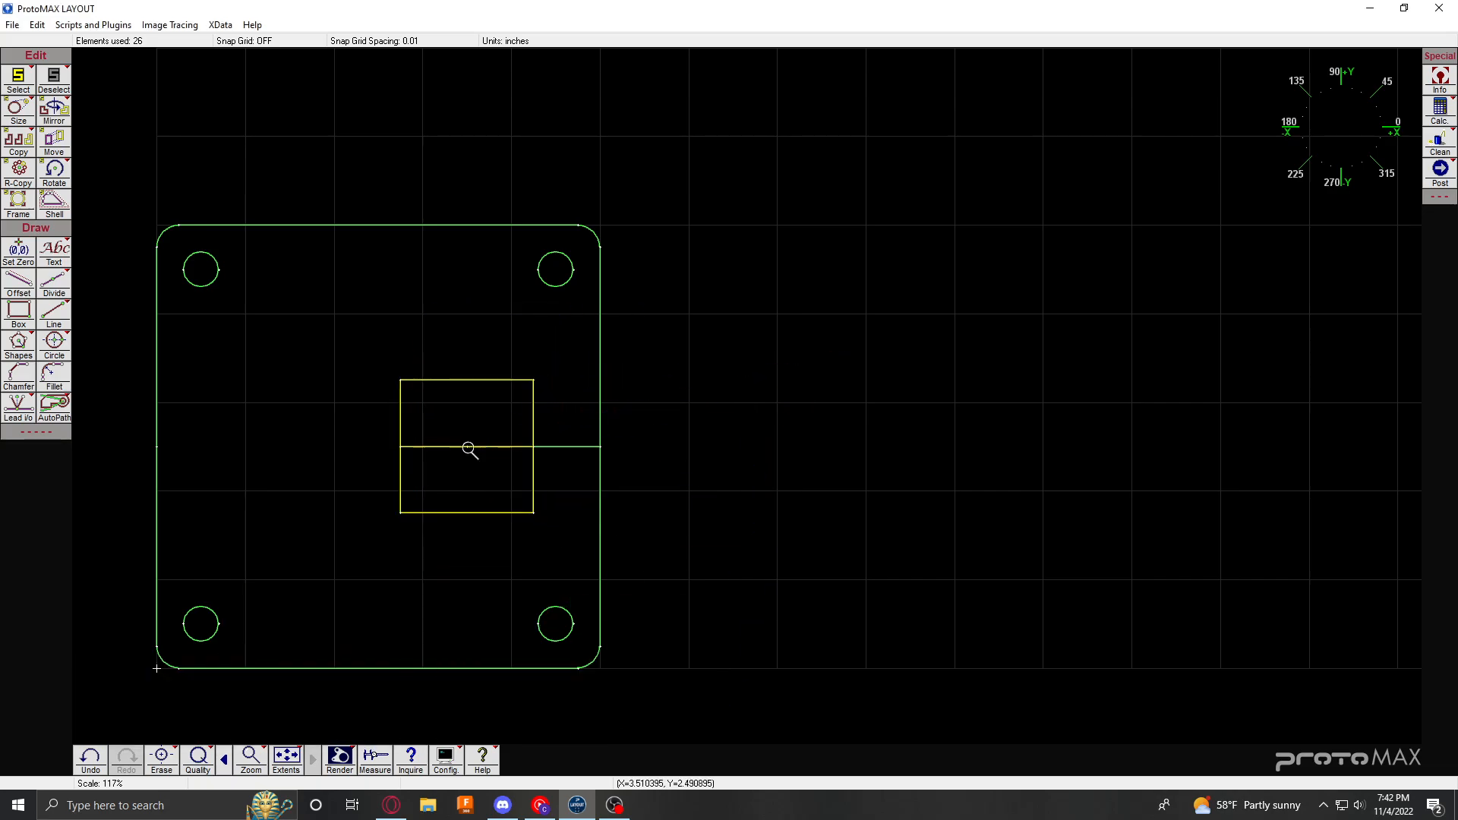
Step: Erase the inner box's middle line and the 1.5 inch construction line from the plate
click(468, 448)
click(467, 447)
scroll(468, 448, down, 5)
scroll(746, 396, up, 1)
scroll(746, 396, down, 2)
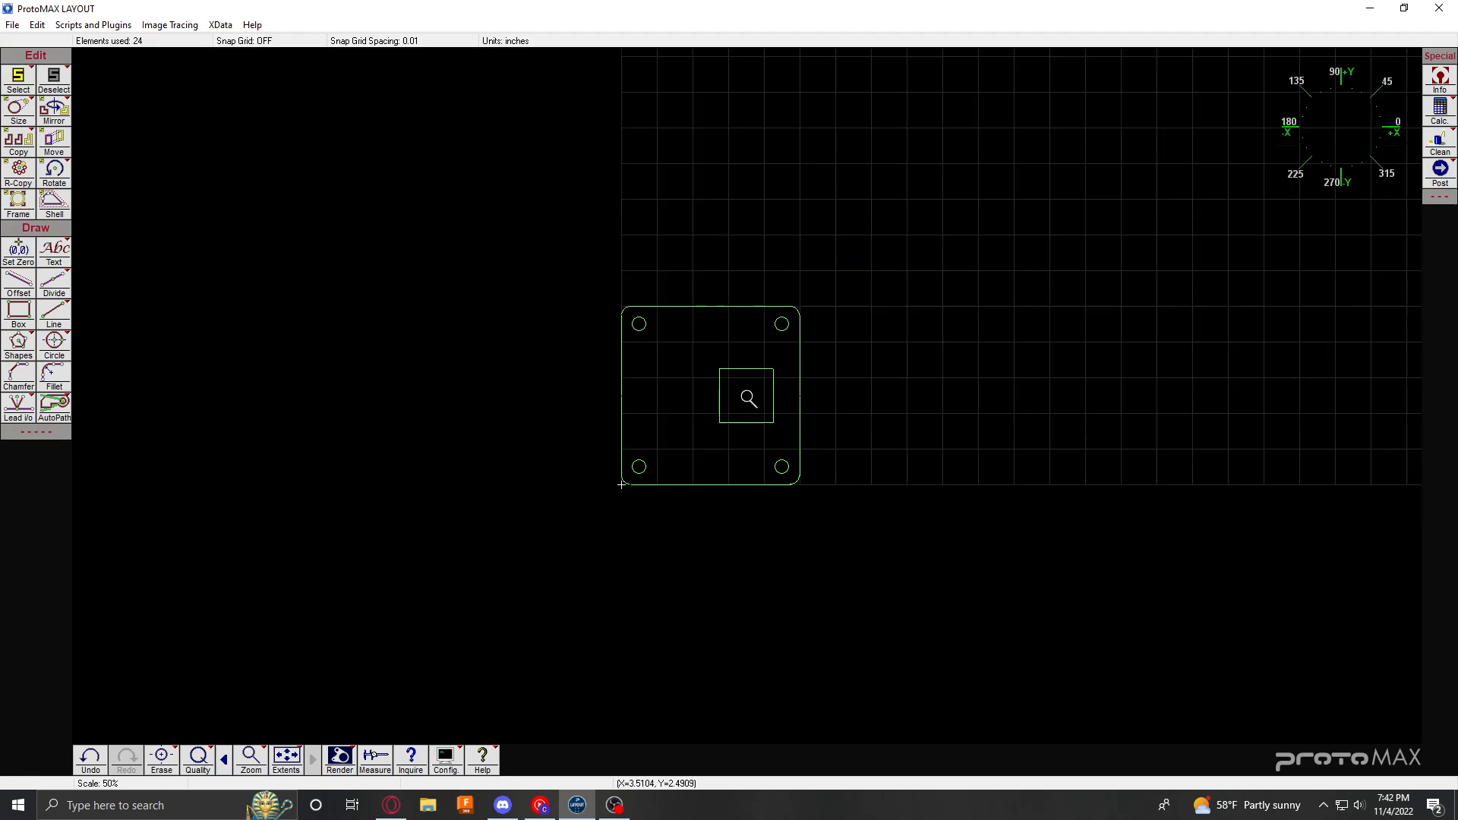
scroll(746, 397, up, 5)
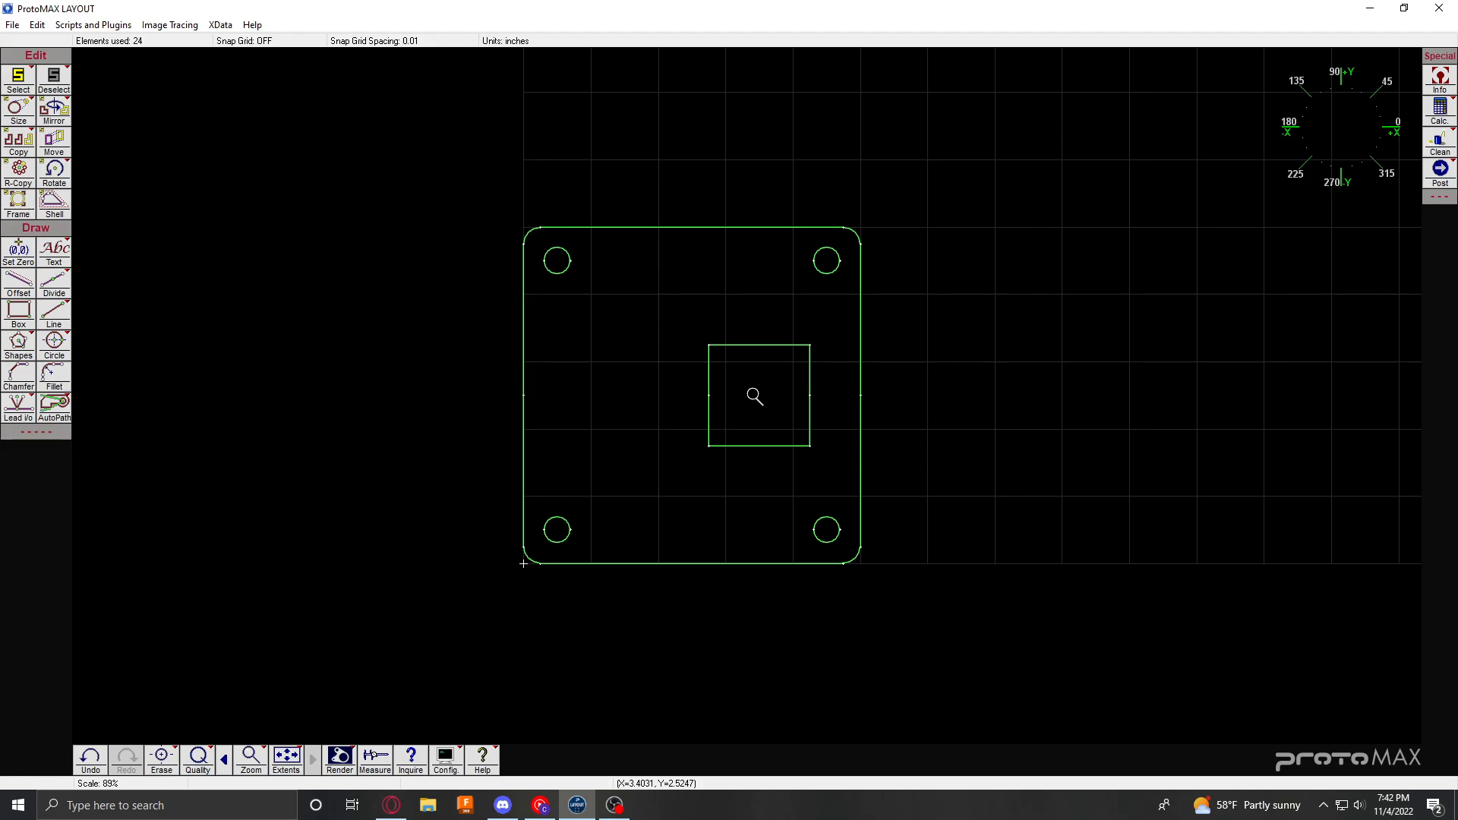
scroll(749, 397, down, 4)
scroll(749, 397, up, 3)
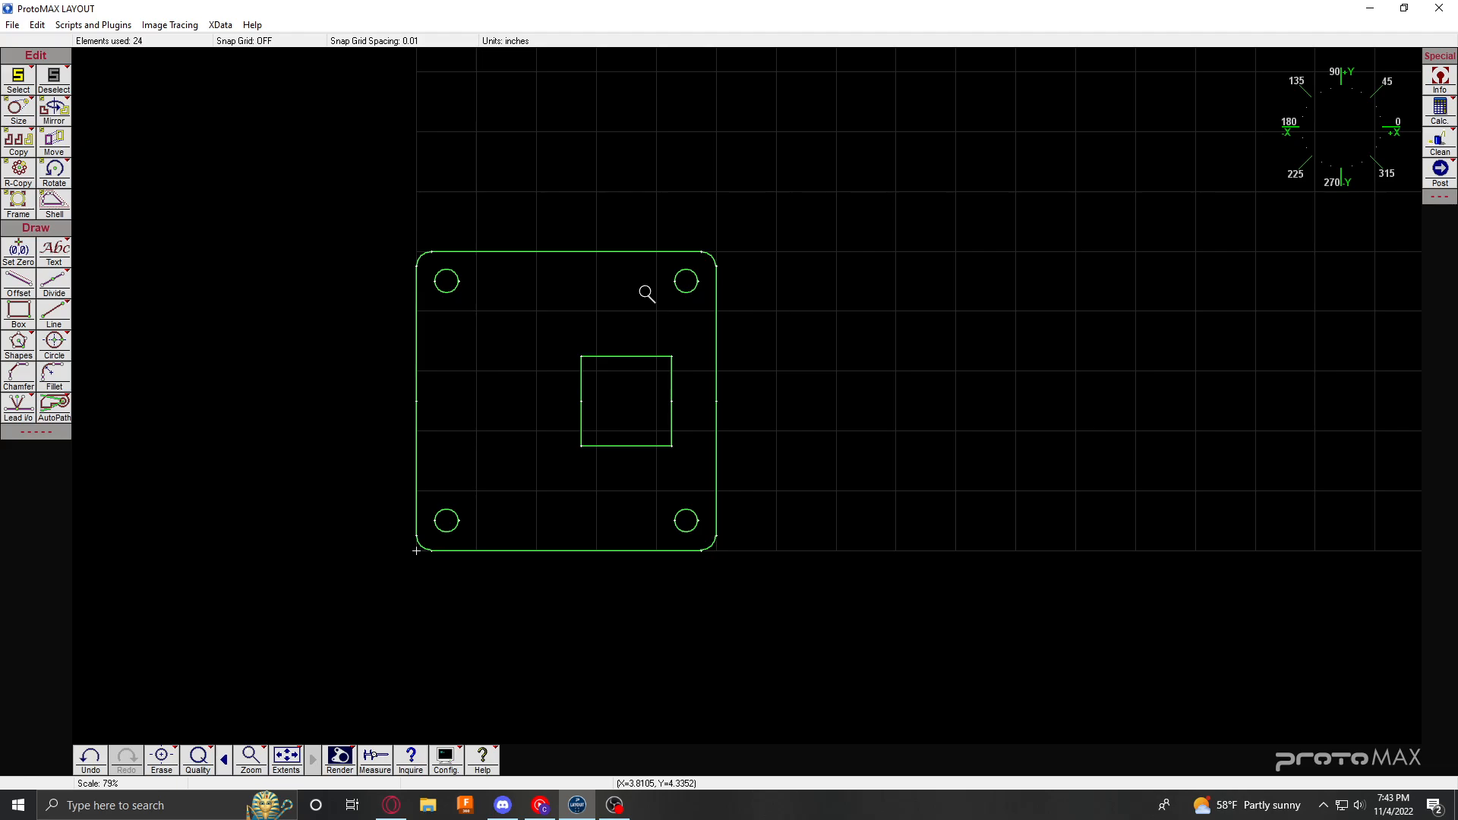
scroll(784, 360, down, 2)
scroll(738, 383, up, 2)
scroll(936, 334, down, 1)
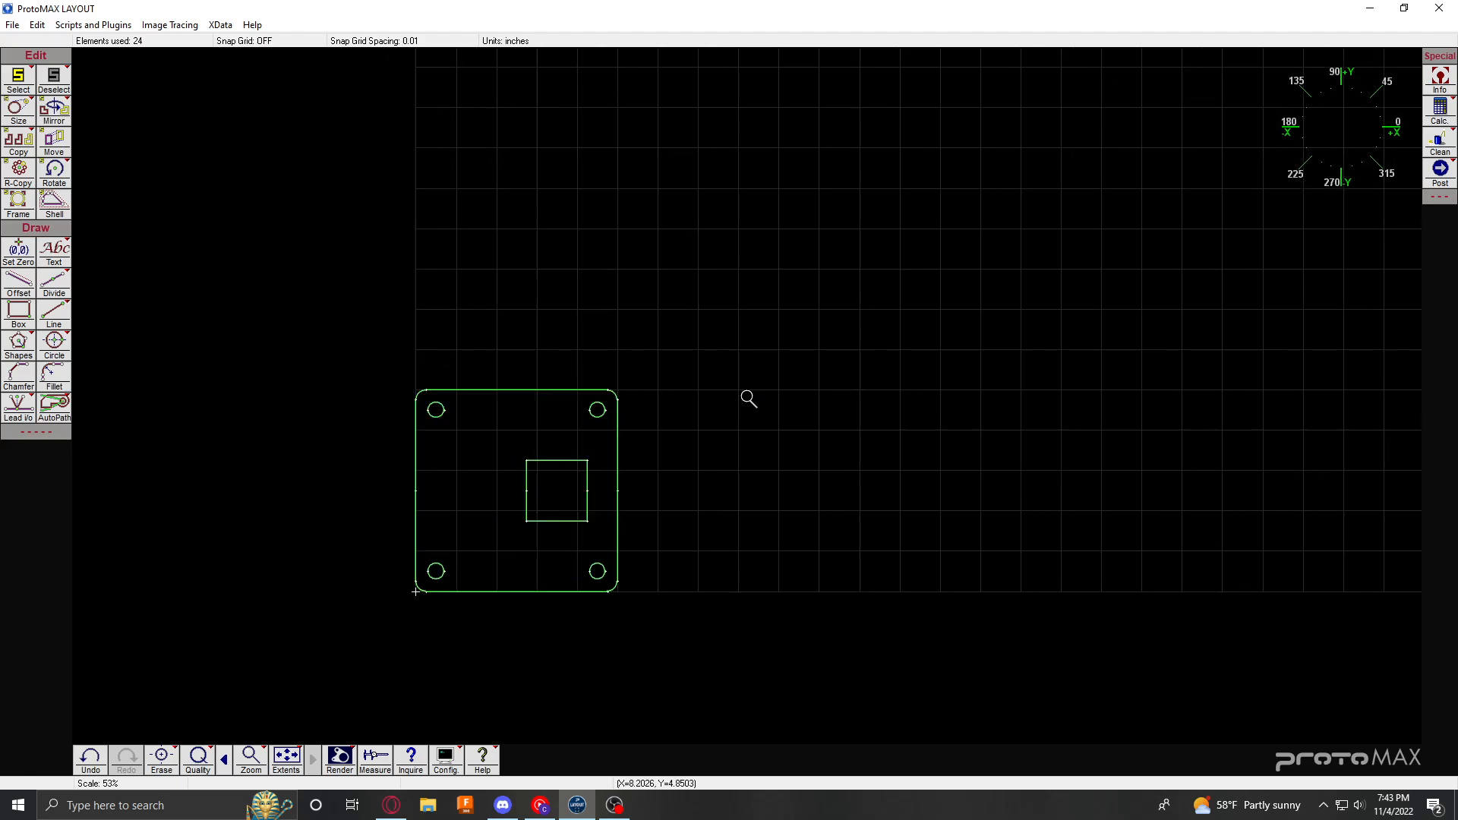
Step: Draw a 5 inch square box above and to the right of the plate, and a separate 4 inch square box to its right
key(b)
click(773, 381)
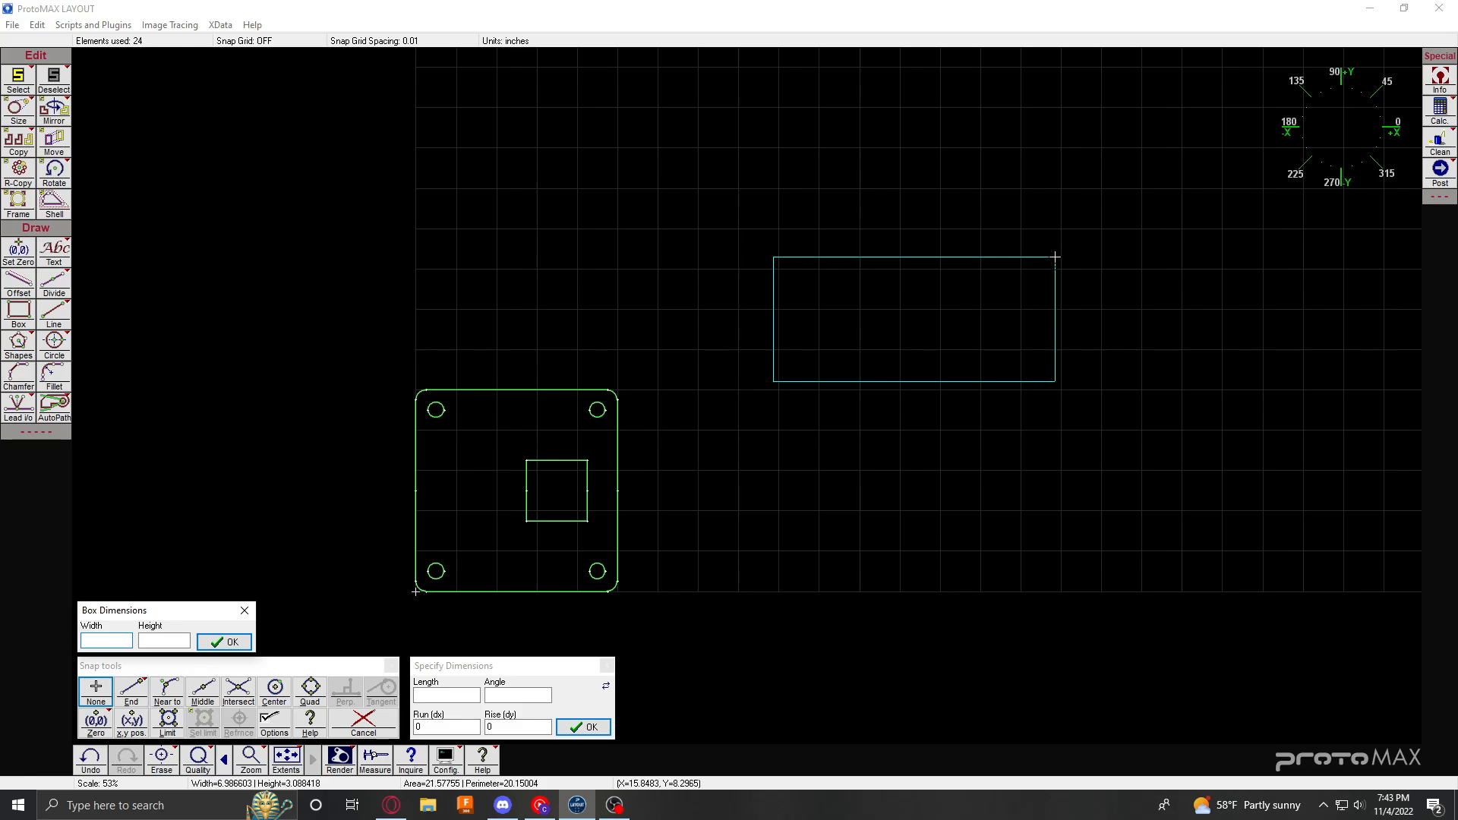
key(Return)
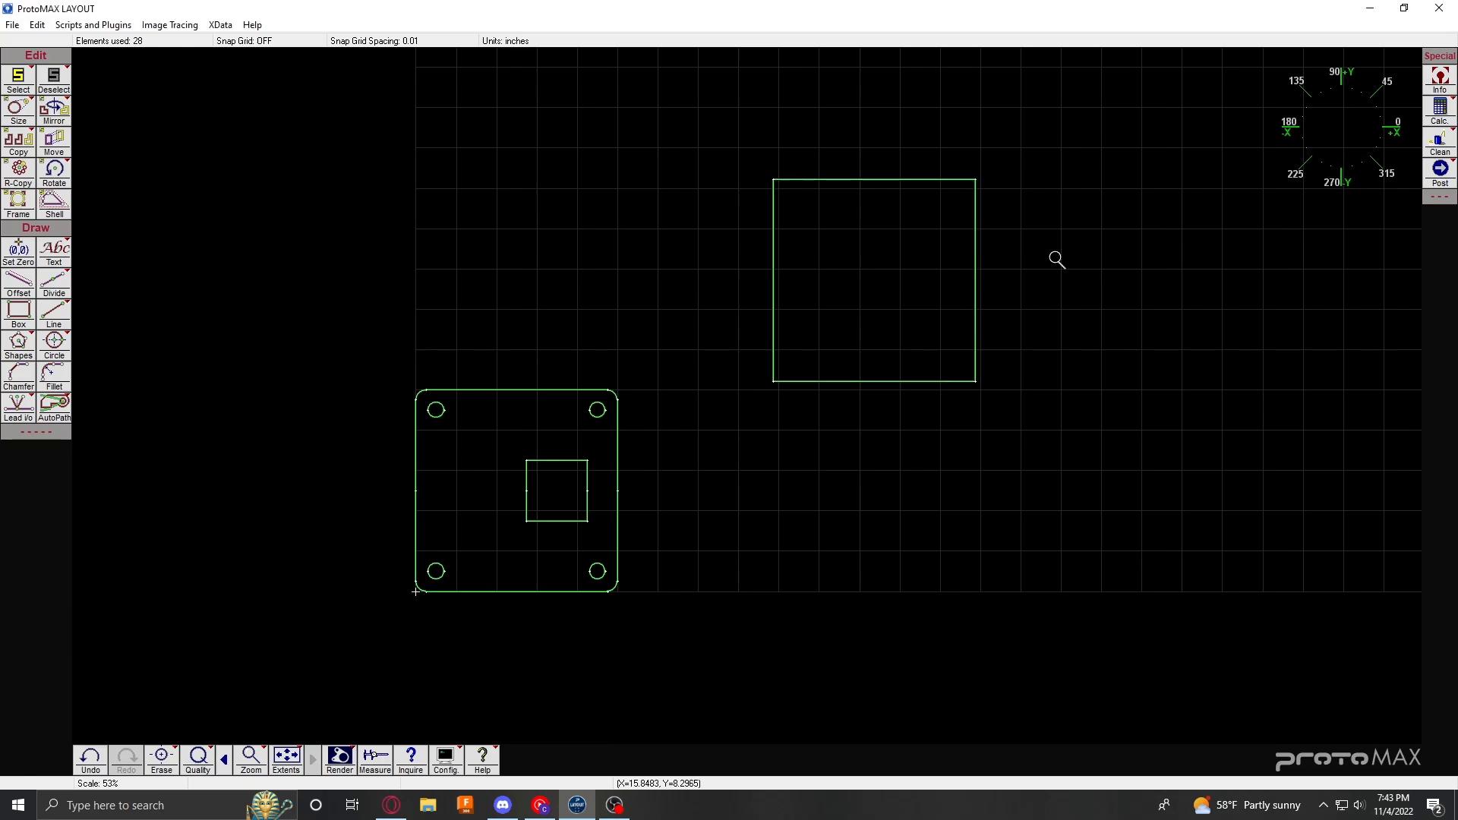
scroll(1055, 258, up, 1)
key(b)
click(848, 368)
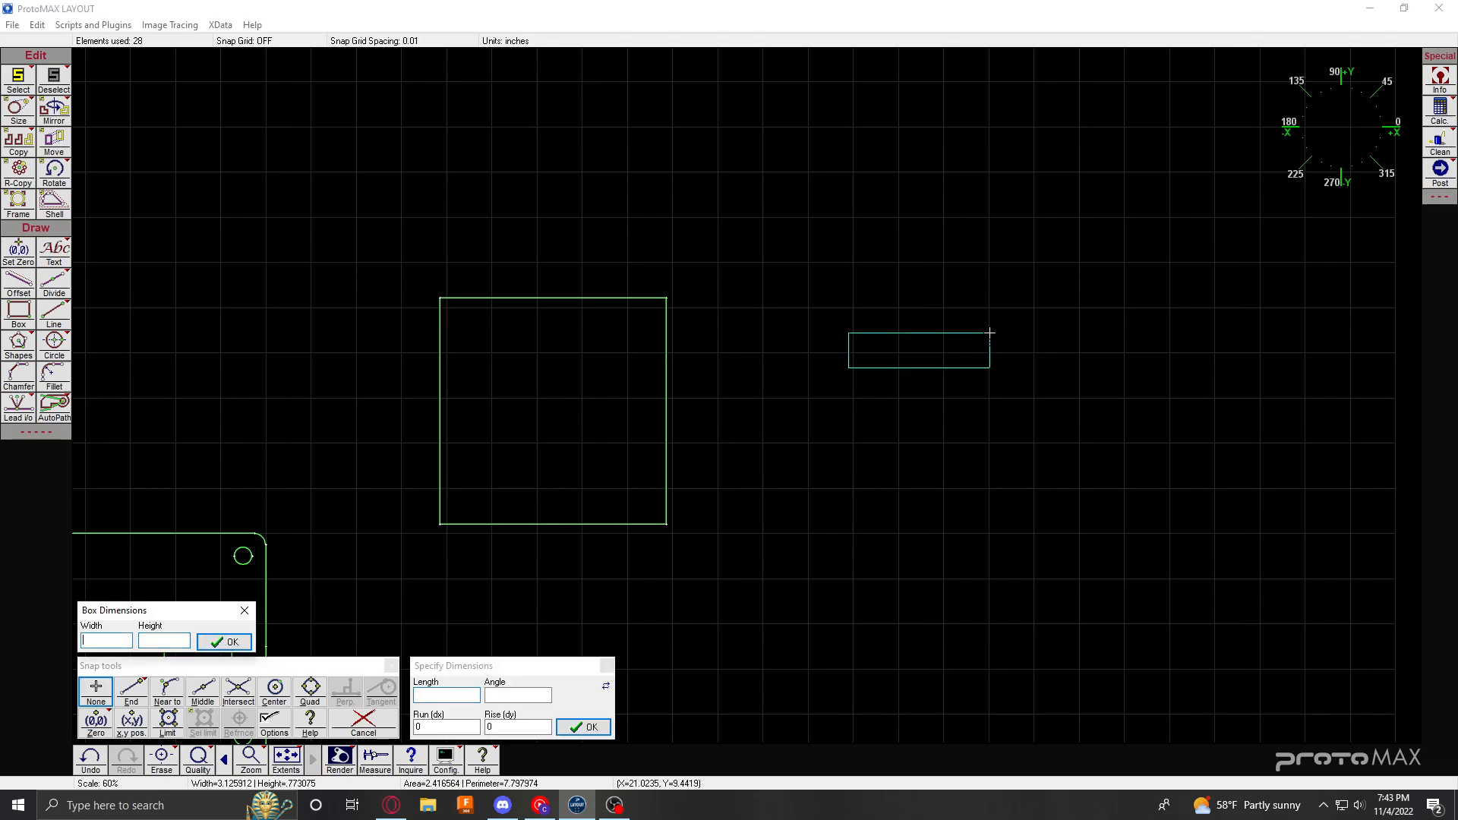
key(Return)
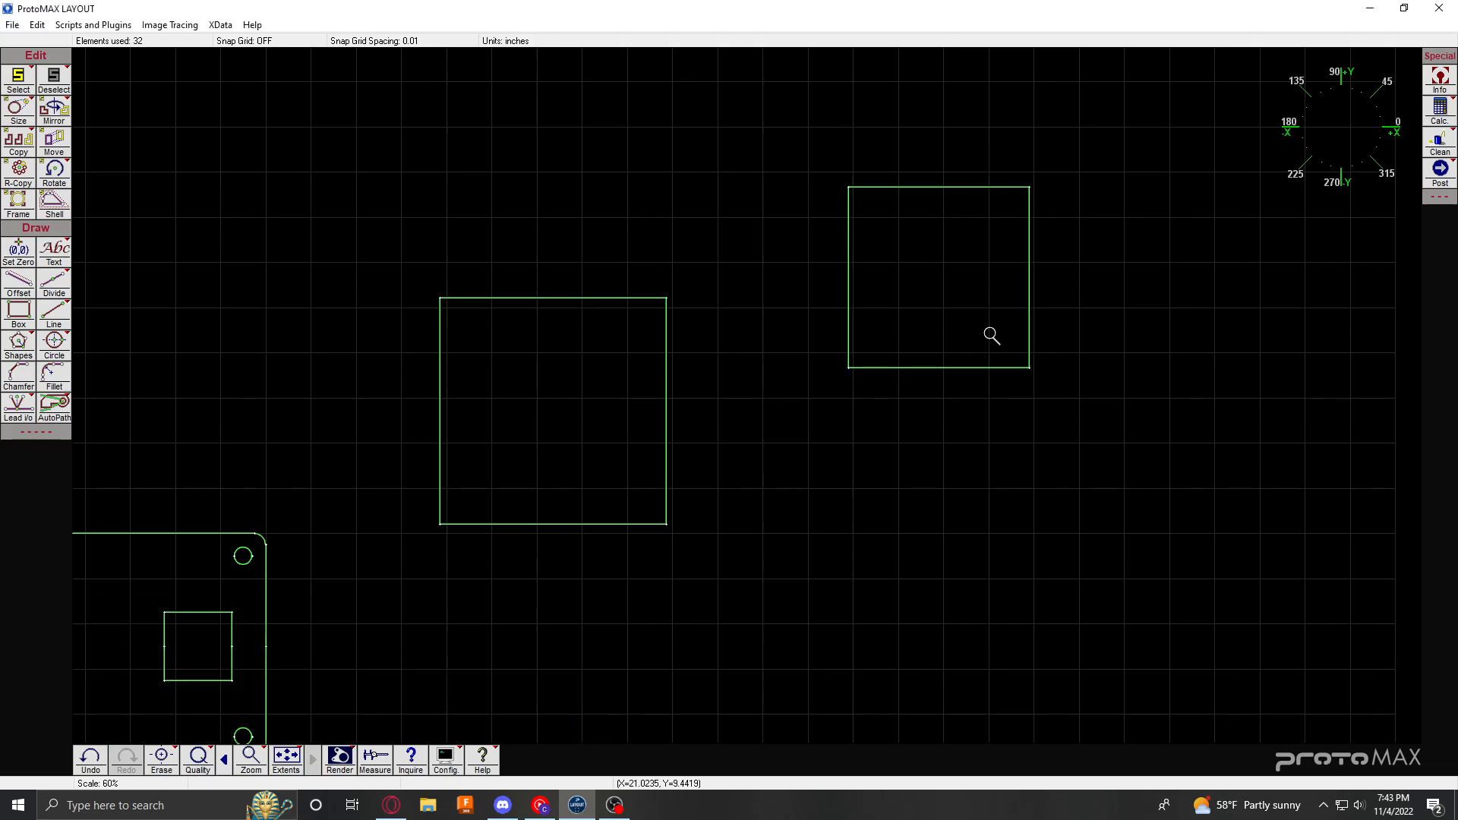
Step: Draw a 0.4 inch diameter circle centred on each of the four corners of the 4 inch box
key(c)
click(849, 368)
text(.4)
key(Return)
key(c)
click(849, 187)
key(Return)
key(c)
click(1030, 187)
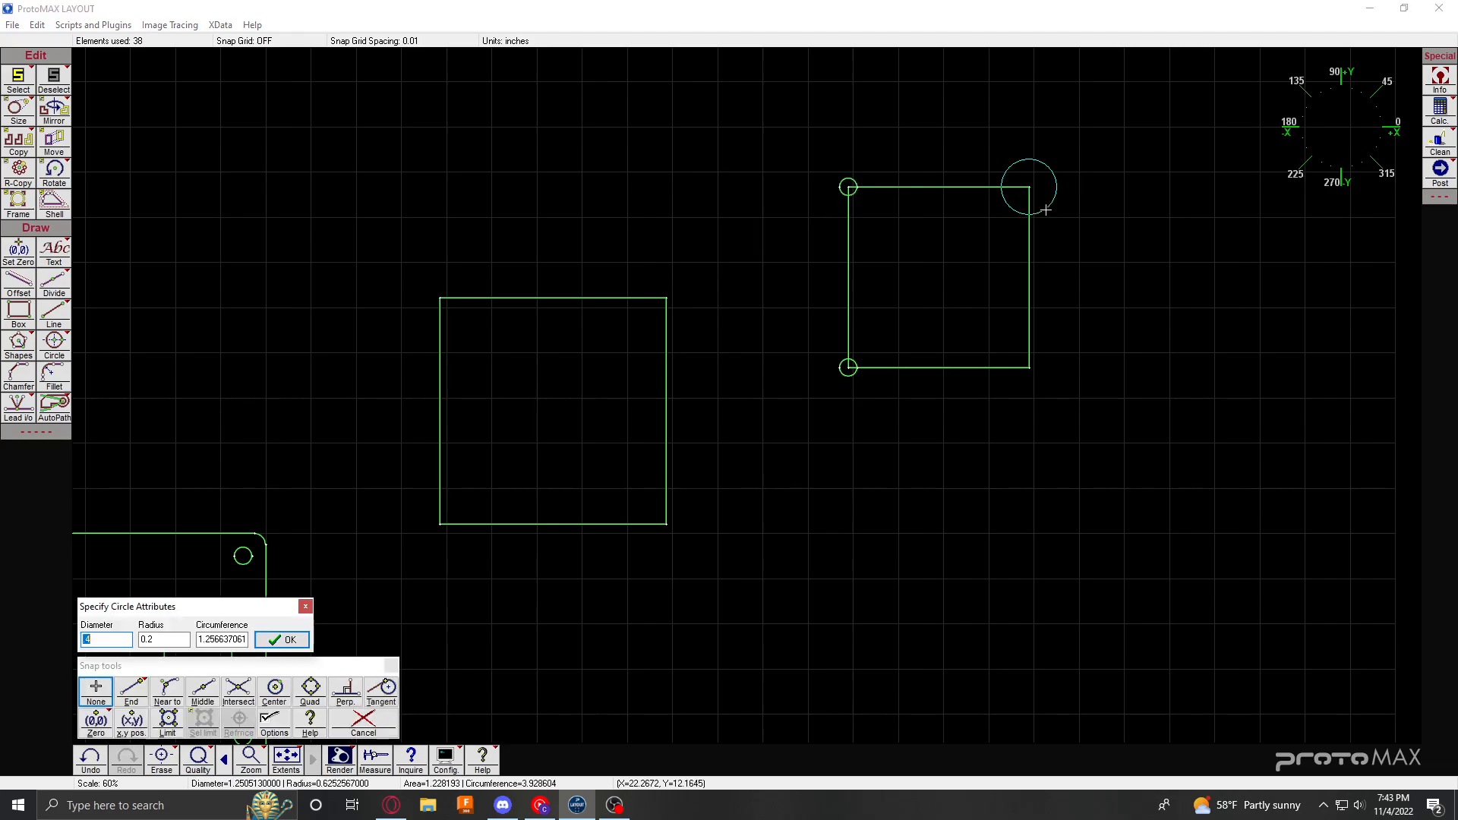
key(Return)
key(c)
click(1030, 368)
key(Return)
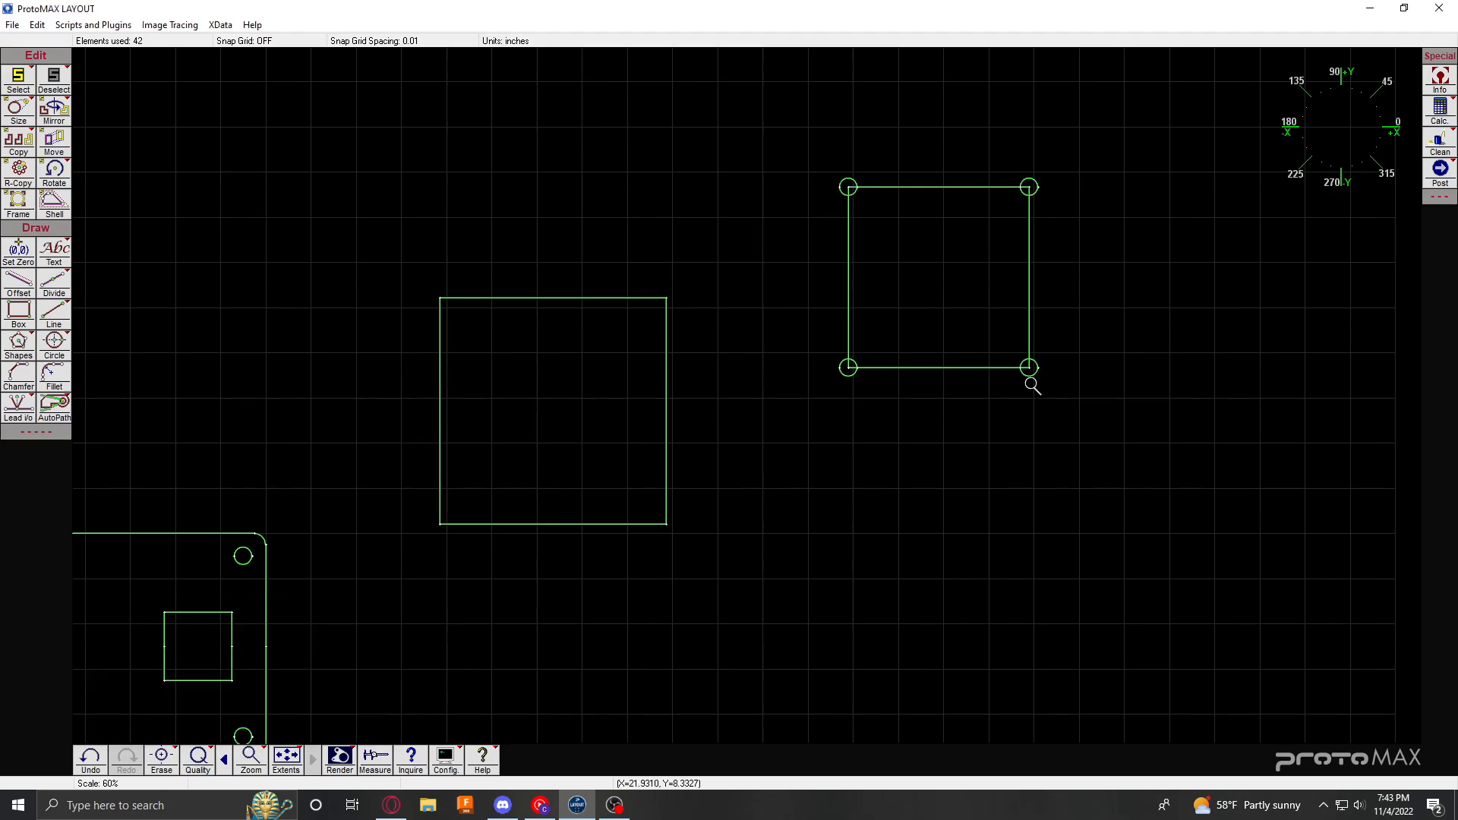
Step: Draw a horizontal line across both the 4 inch and 5 inch boxes between the midpoints of their left and right sides
key(l)
click(848, 278)
click(1029, 278)
key(l)
click(440, 411)
click(666, 411)
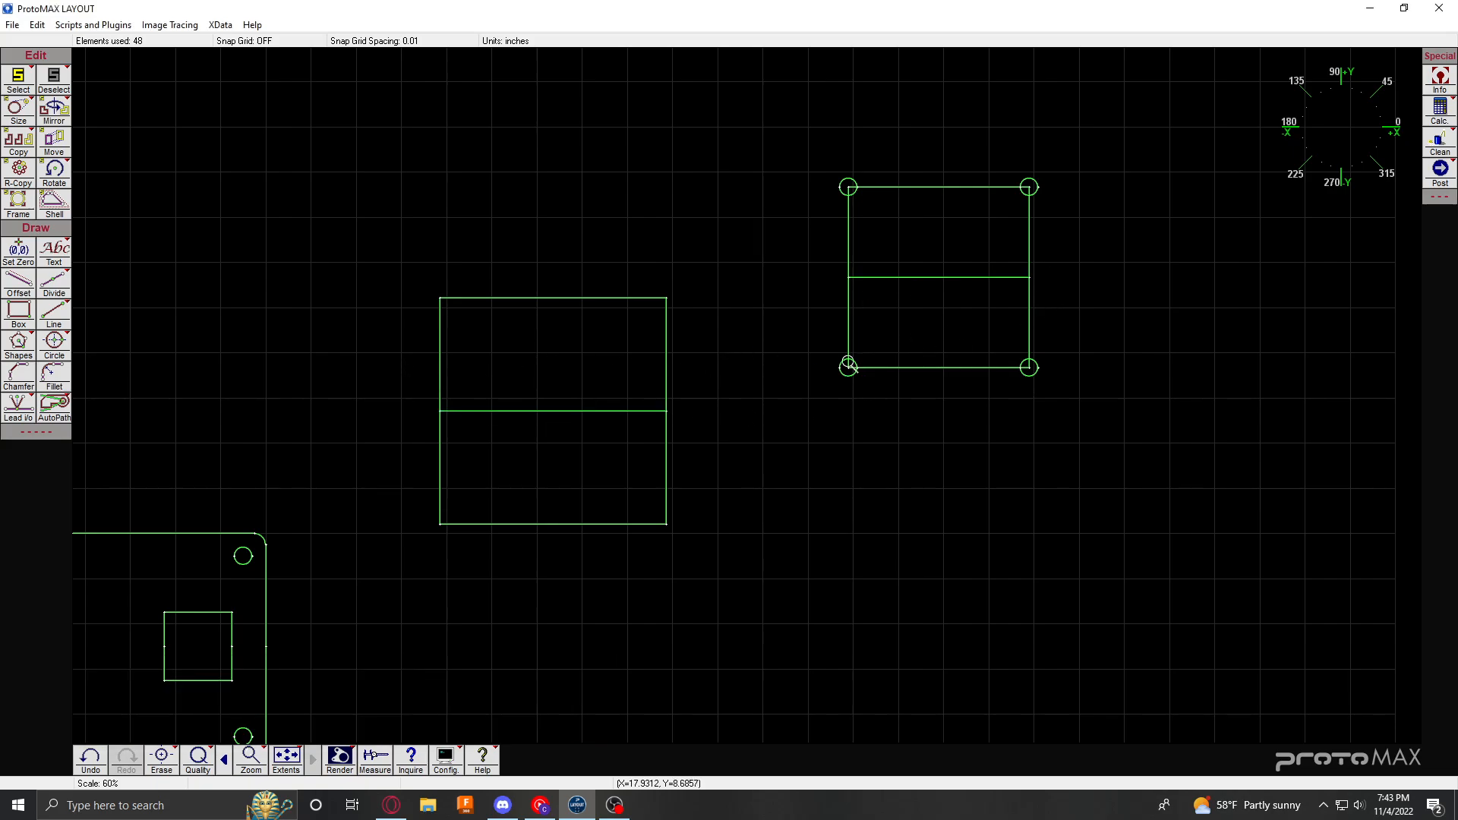
Step: Move the 4 inch box with its circles by its middle line's midpoint onto the midpoint of the 5 inch box's middle line
drag(797, 125, 976, 347)
key(m)
click(939, 278)
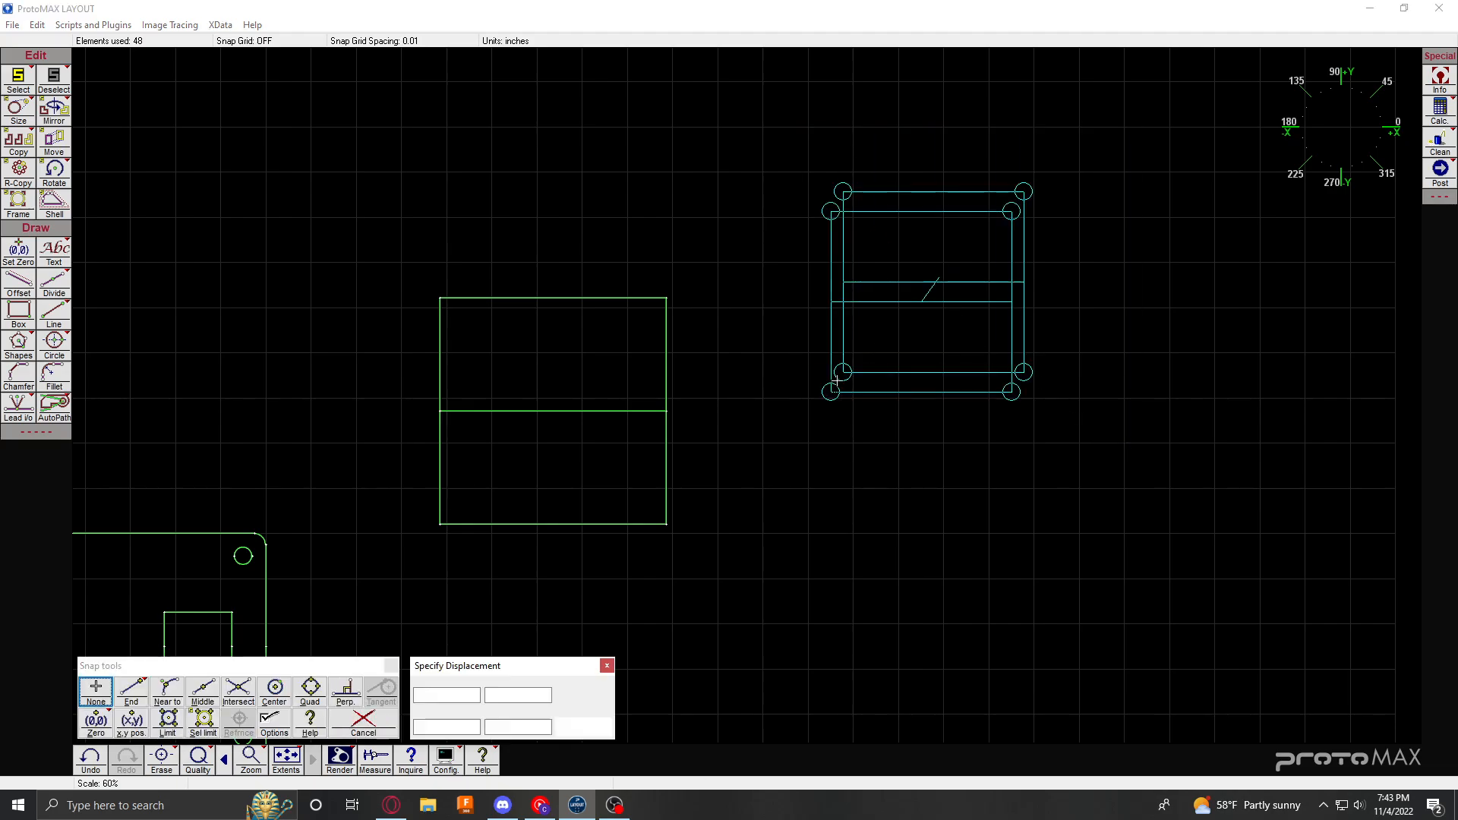
click(554, 411)
Step: Erase the two middle lines and all sides of the 4 inch box, keeping the four circles
scroll(557, 410, up, 1)
key(e)
click(749, 403)
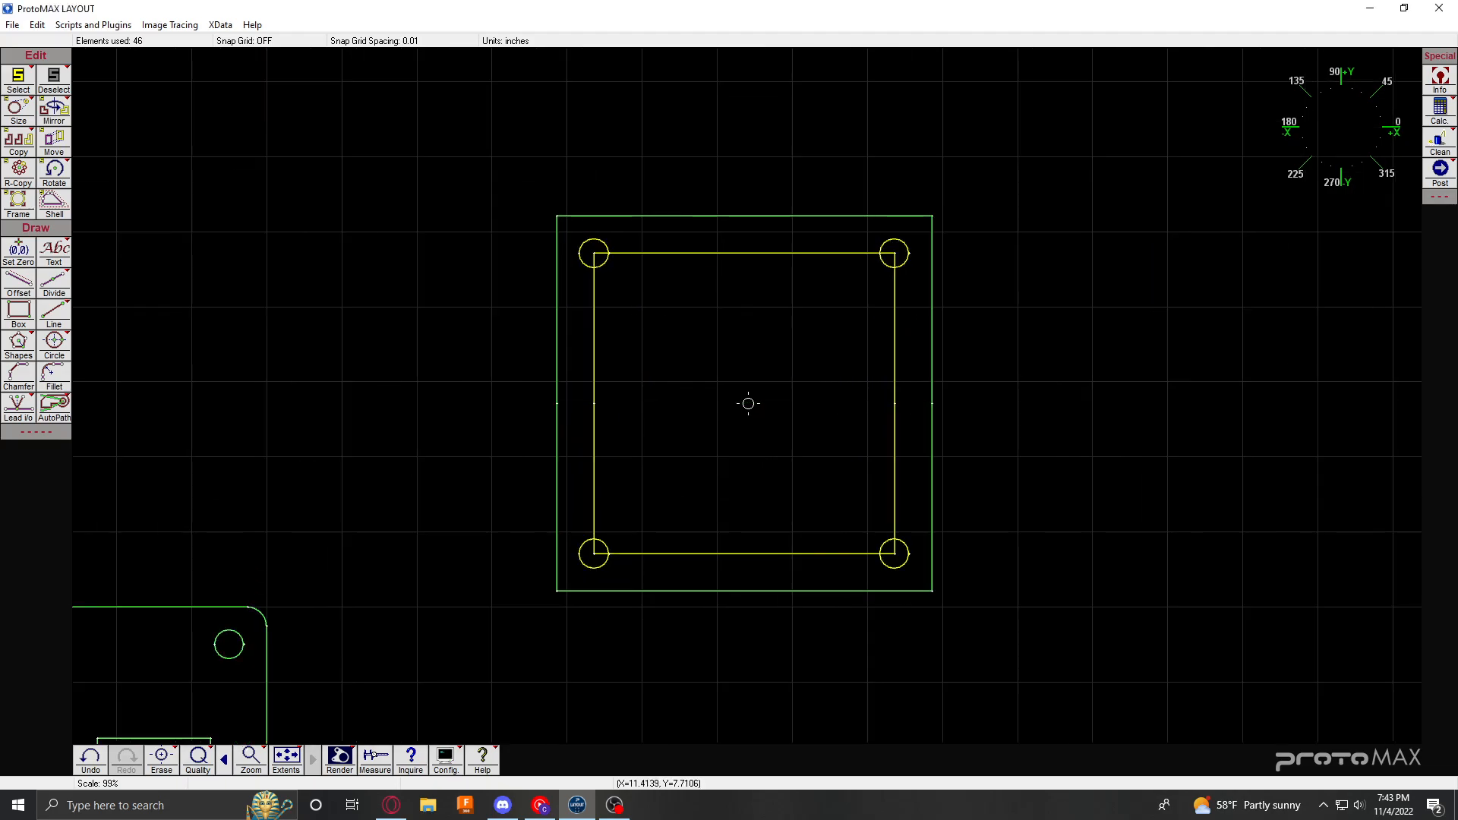
click(595, 416)
click(595, 345)
click(666, 252)
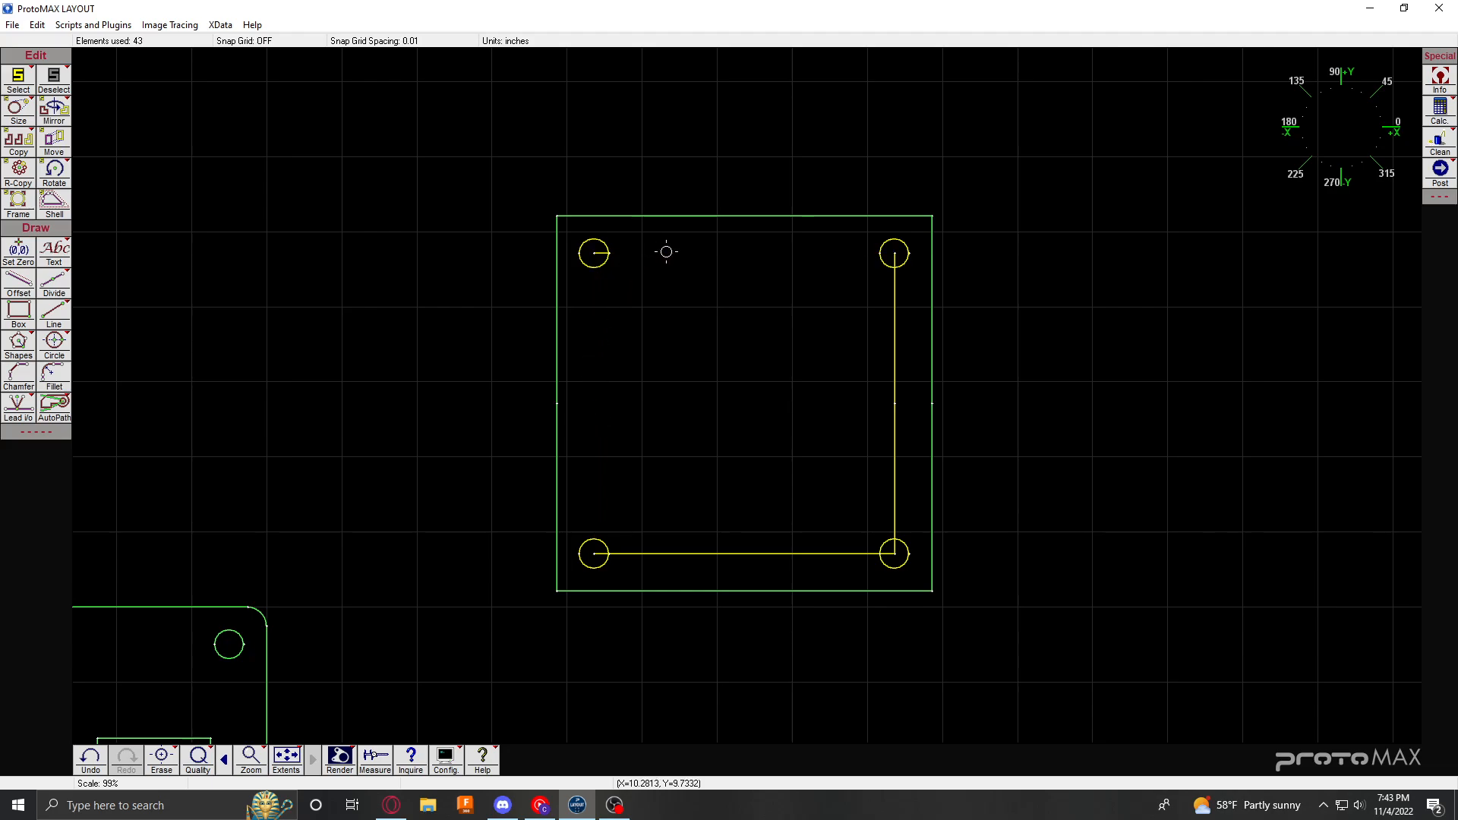
click(607, 252)
click(651, 552)
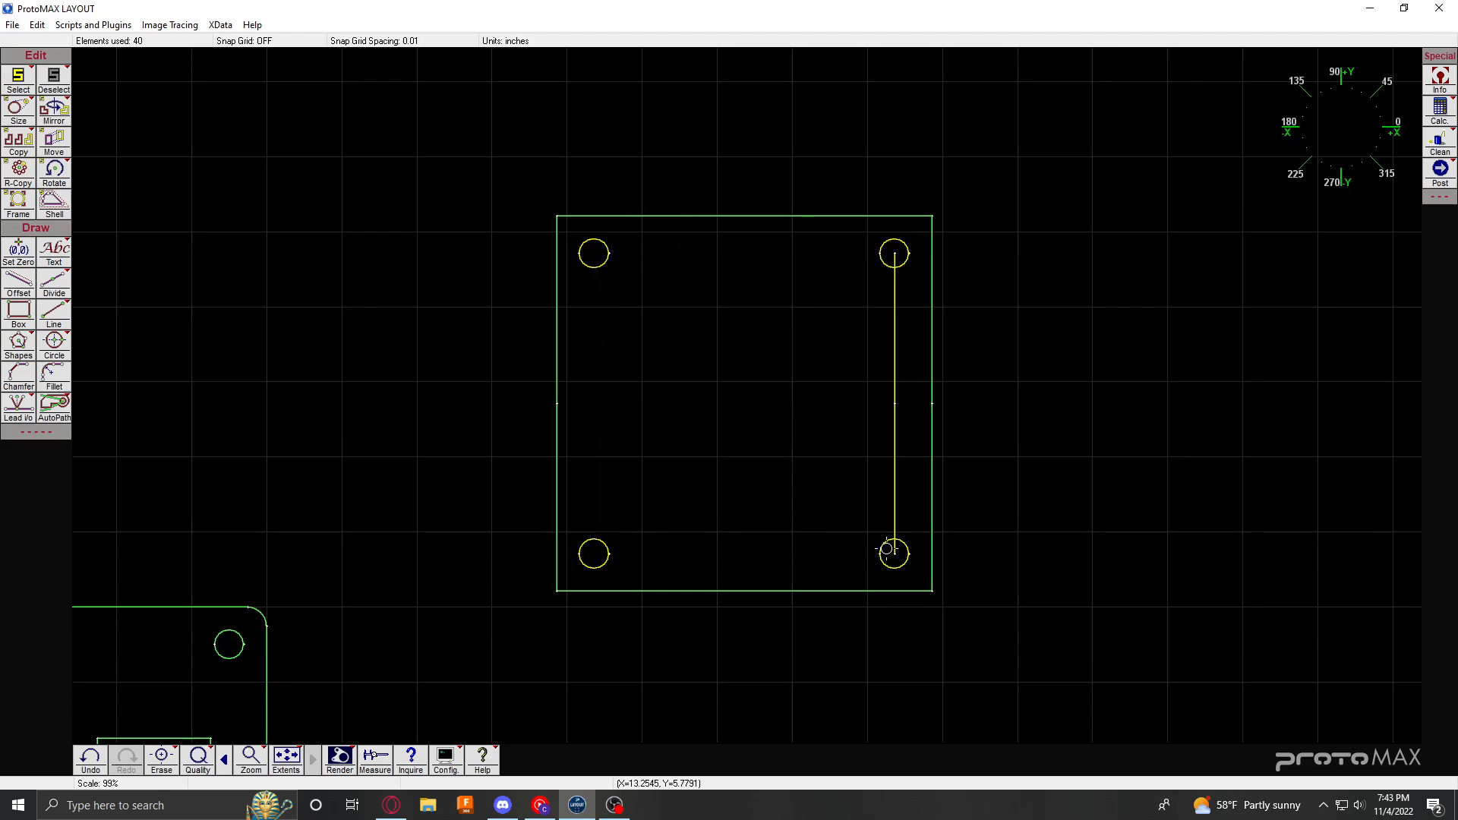
click(895, 433)
click(894, 327)
Step: Fillet the four corners of the 5 inch box with a 0.25 inch radius
scroll(745, 399, down, 1)
key(f)
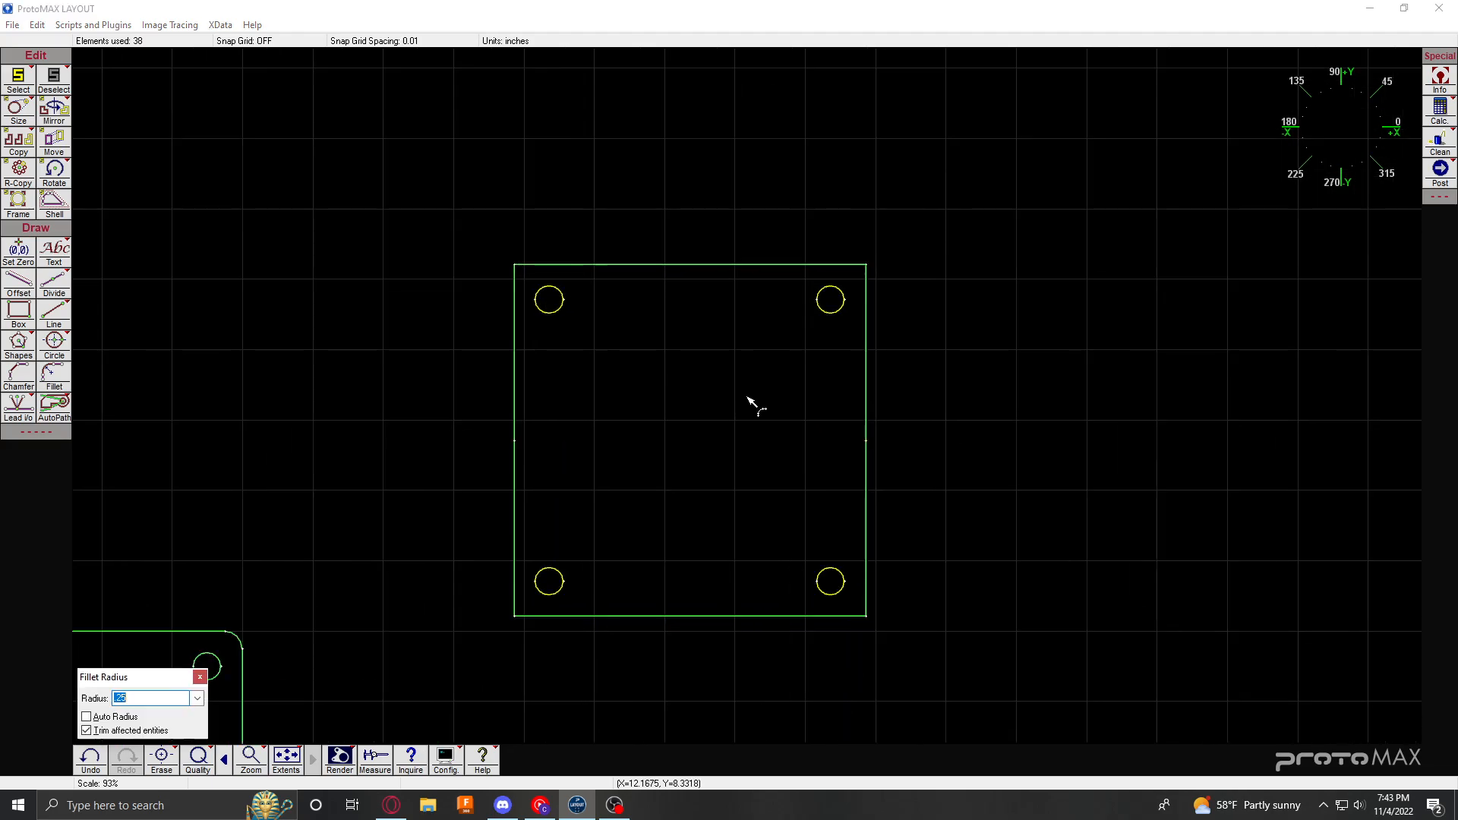
click(498, 346)
click(561, 241)
click(510, 592)
click(887, 589)
click(843, 271)
scroll(846, 426, up, 2)
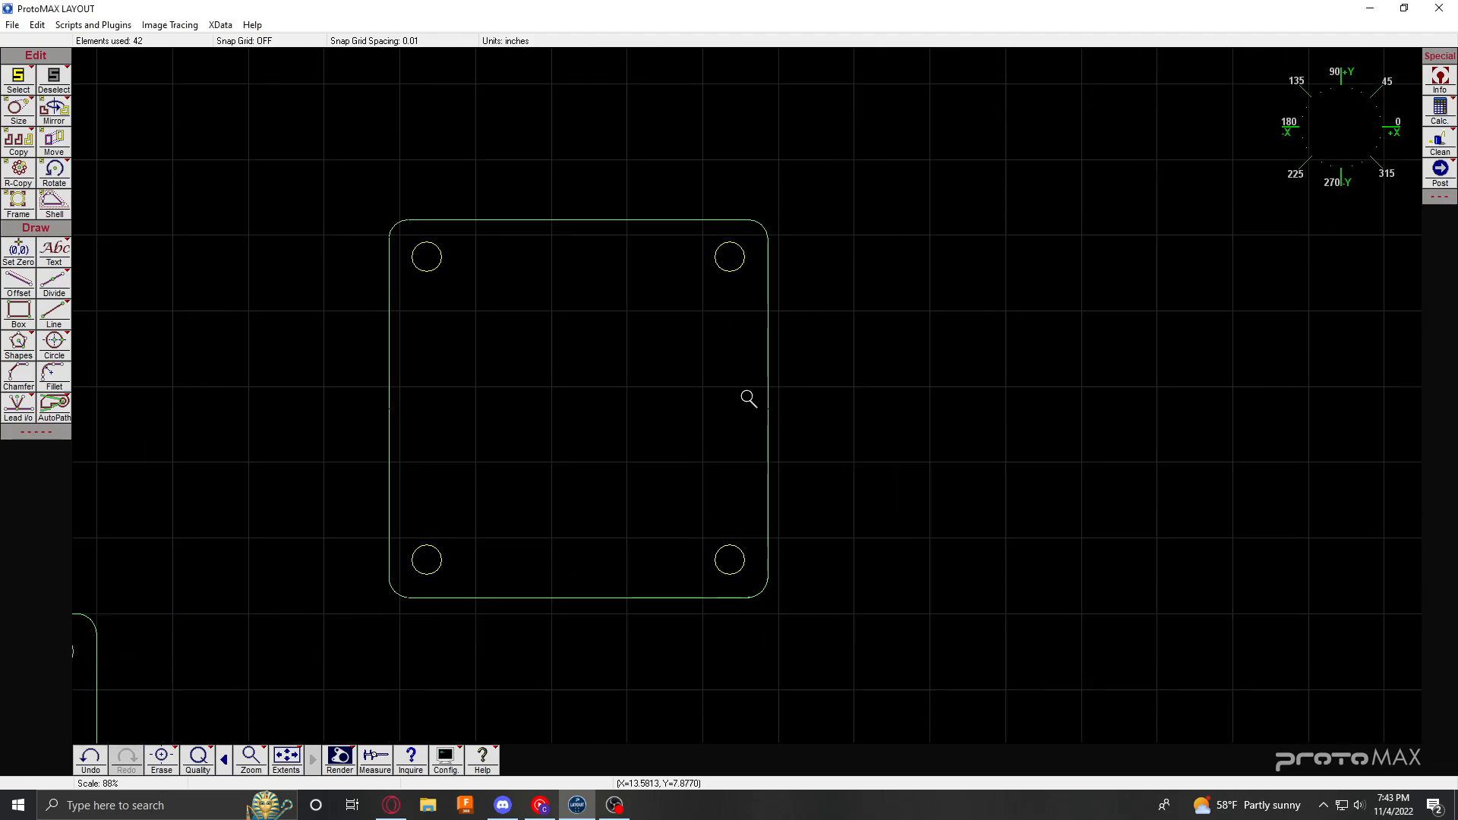
Step: Draw a 1.5 inch horizontal line inward from the midpoint of the second plate's right side
key(l)
right_click(775, 414)
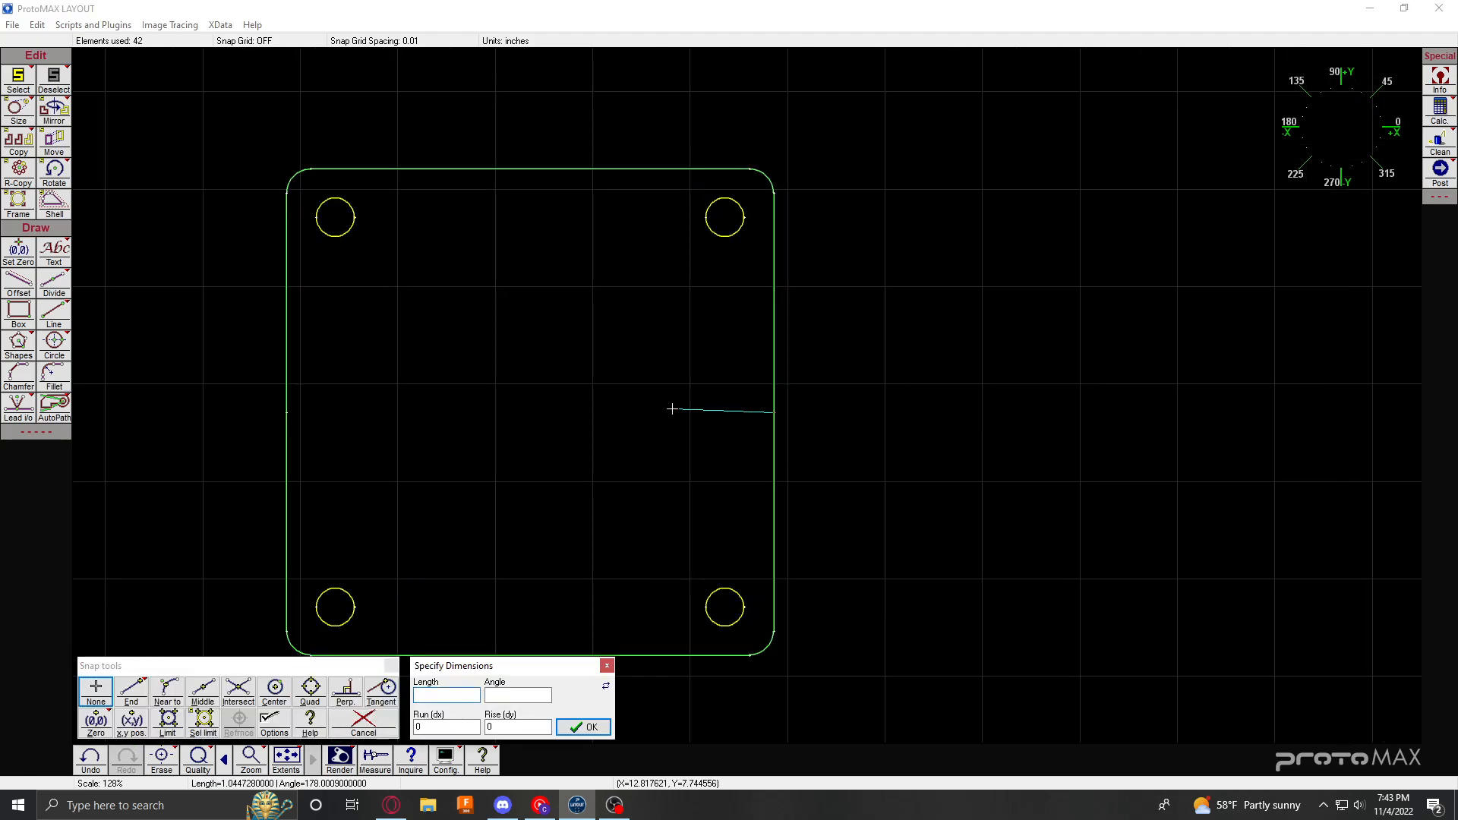
text(1.5)
key(Return)
scroll(749, 397, down, 2)
scroll(869, 403, up, 1)
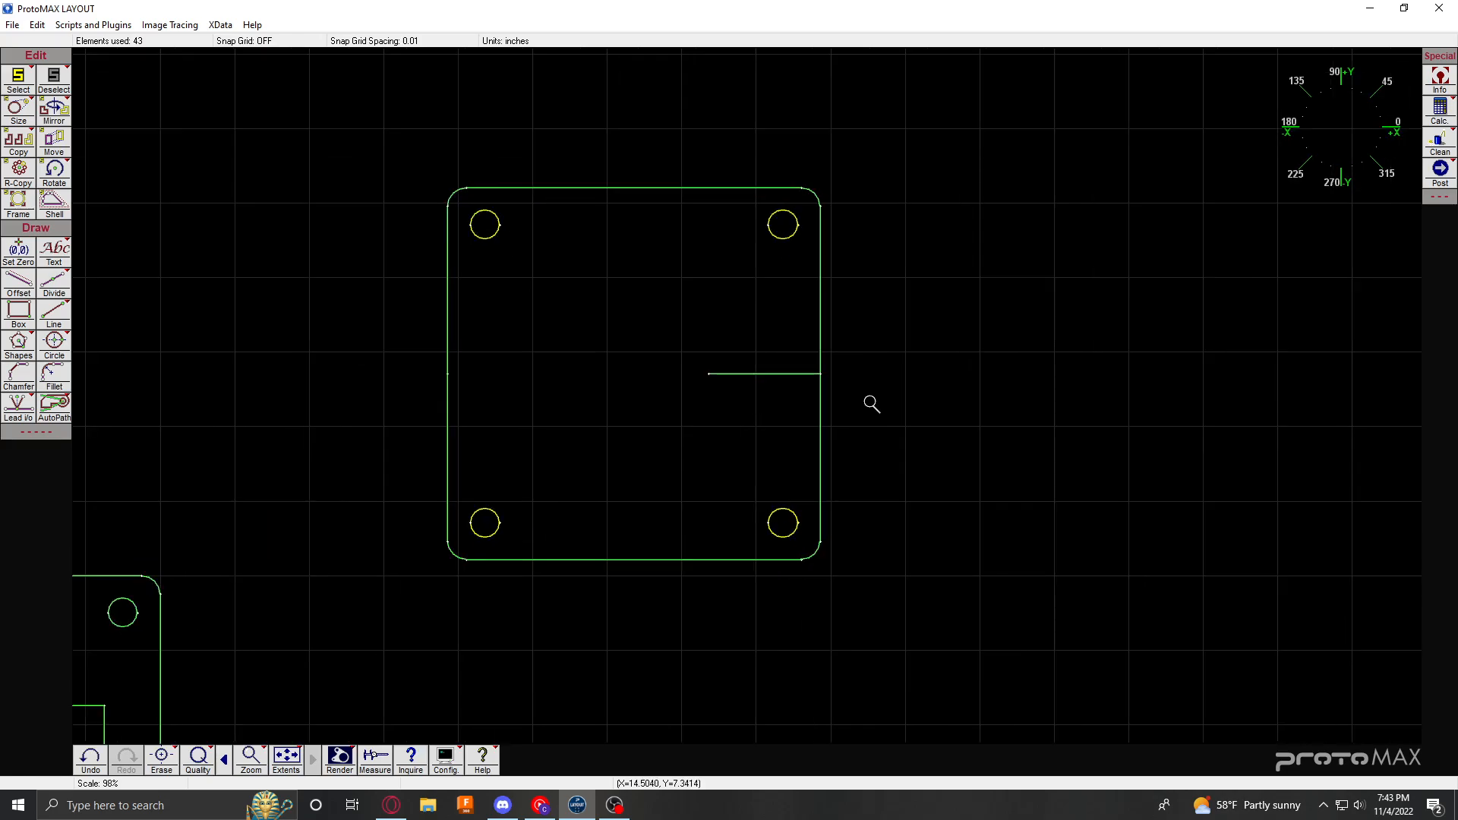
Step: Draw a box 1.5 inches wide and 1.5 inches high to the right of the second plate
key(b)
click(982, 289)
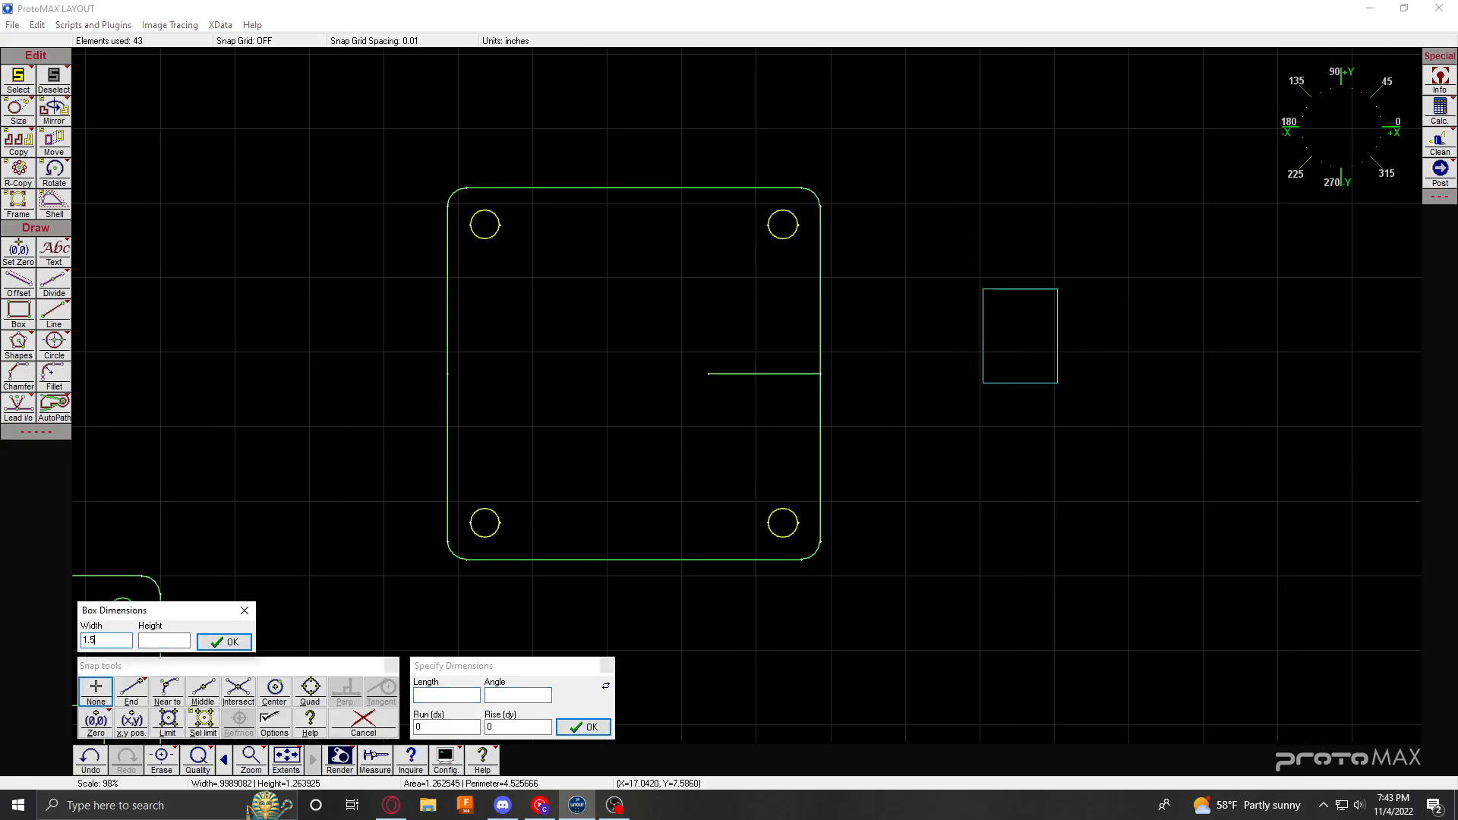
text(1.5)
key(Return)
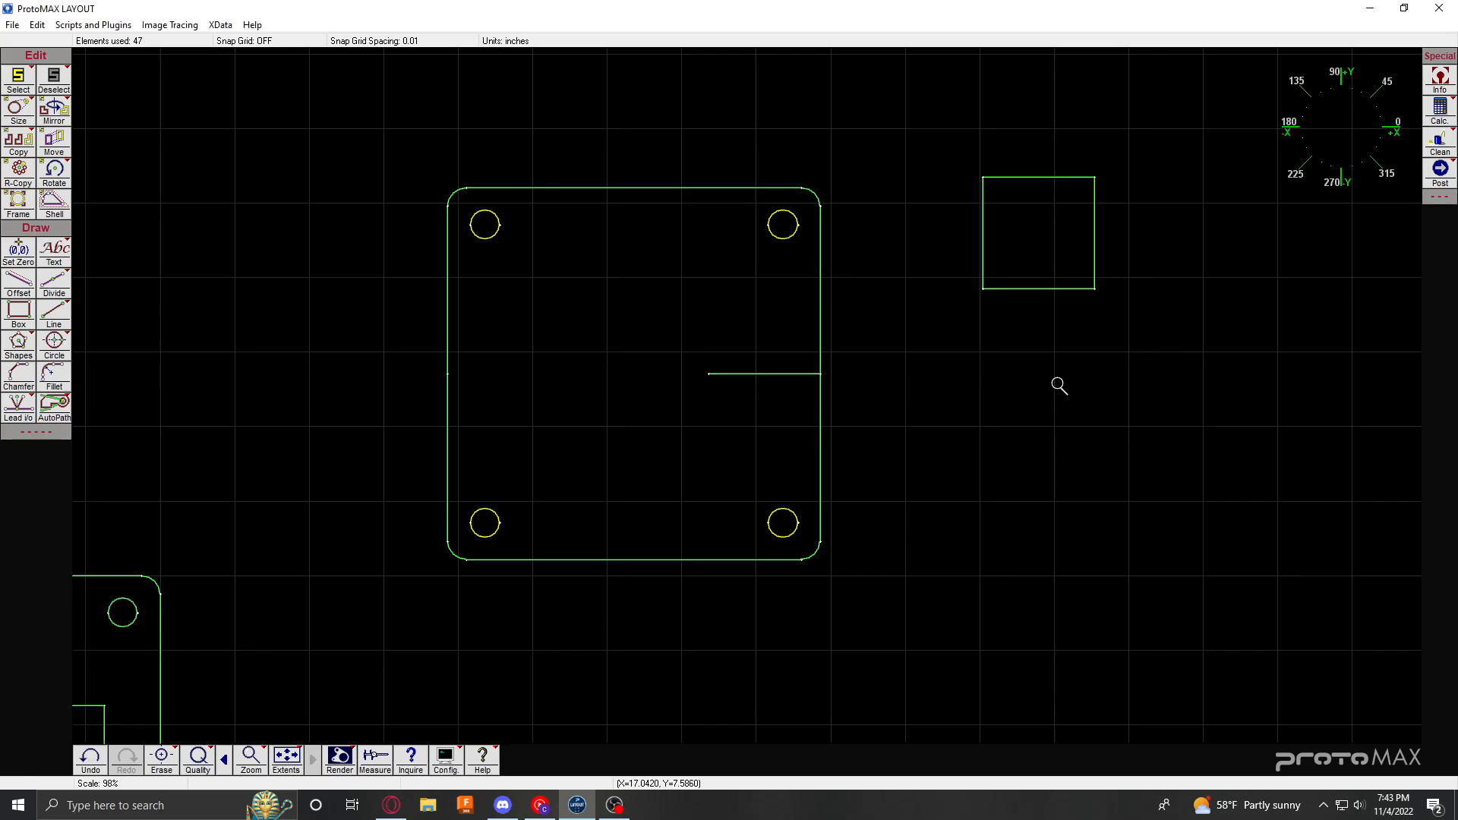
Step: Draw a horizontal line between the side midpoints of the new 1.5 inch box and select the box with its line
key(l)
key(m)
click(1095, 242)
scroll(896, 276, down, 1)
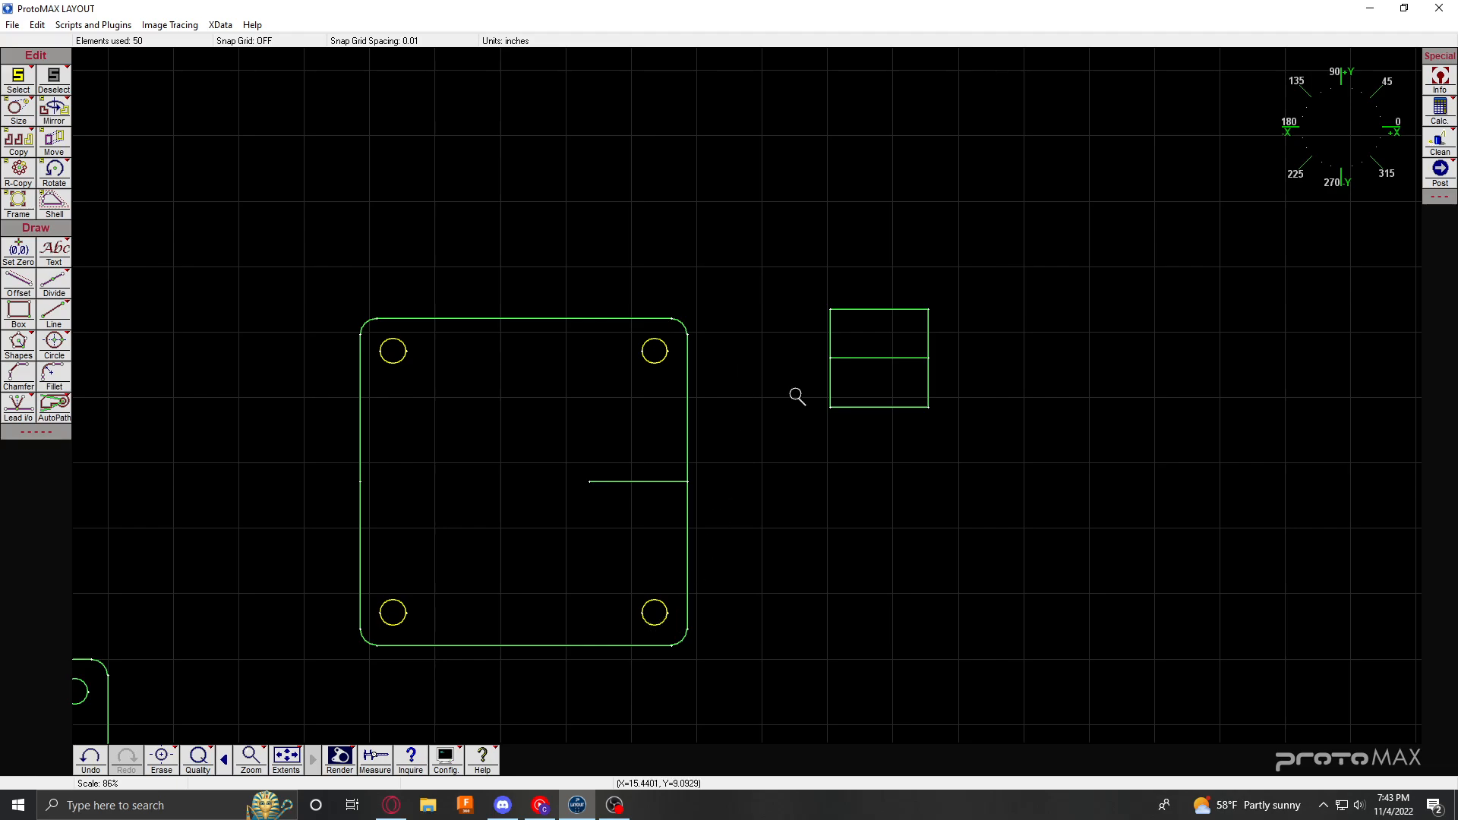
click(828, 331)
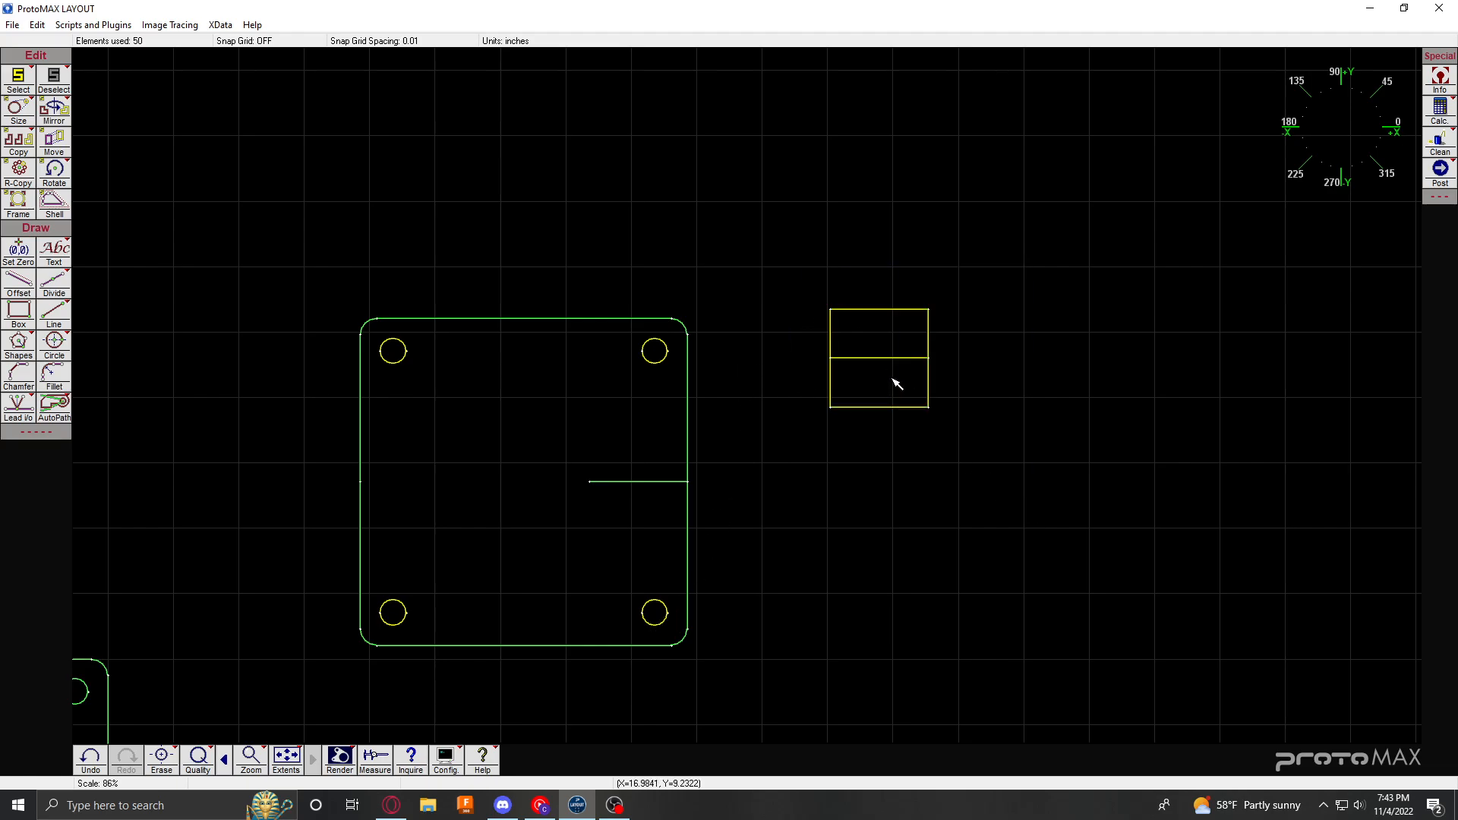
key(m)
key(m)
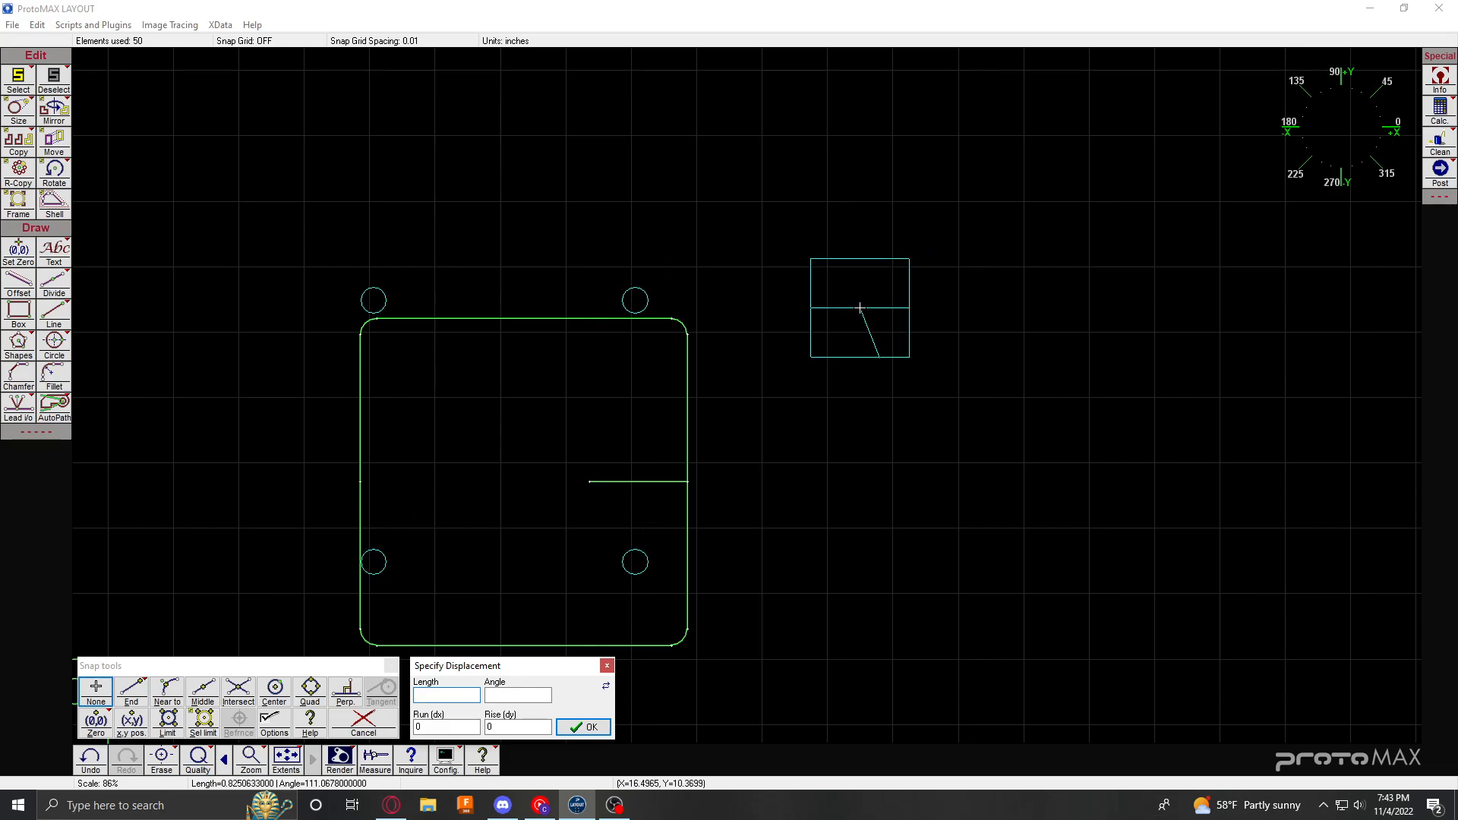
key(Escape)
click(813, 338)
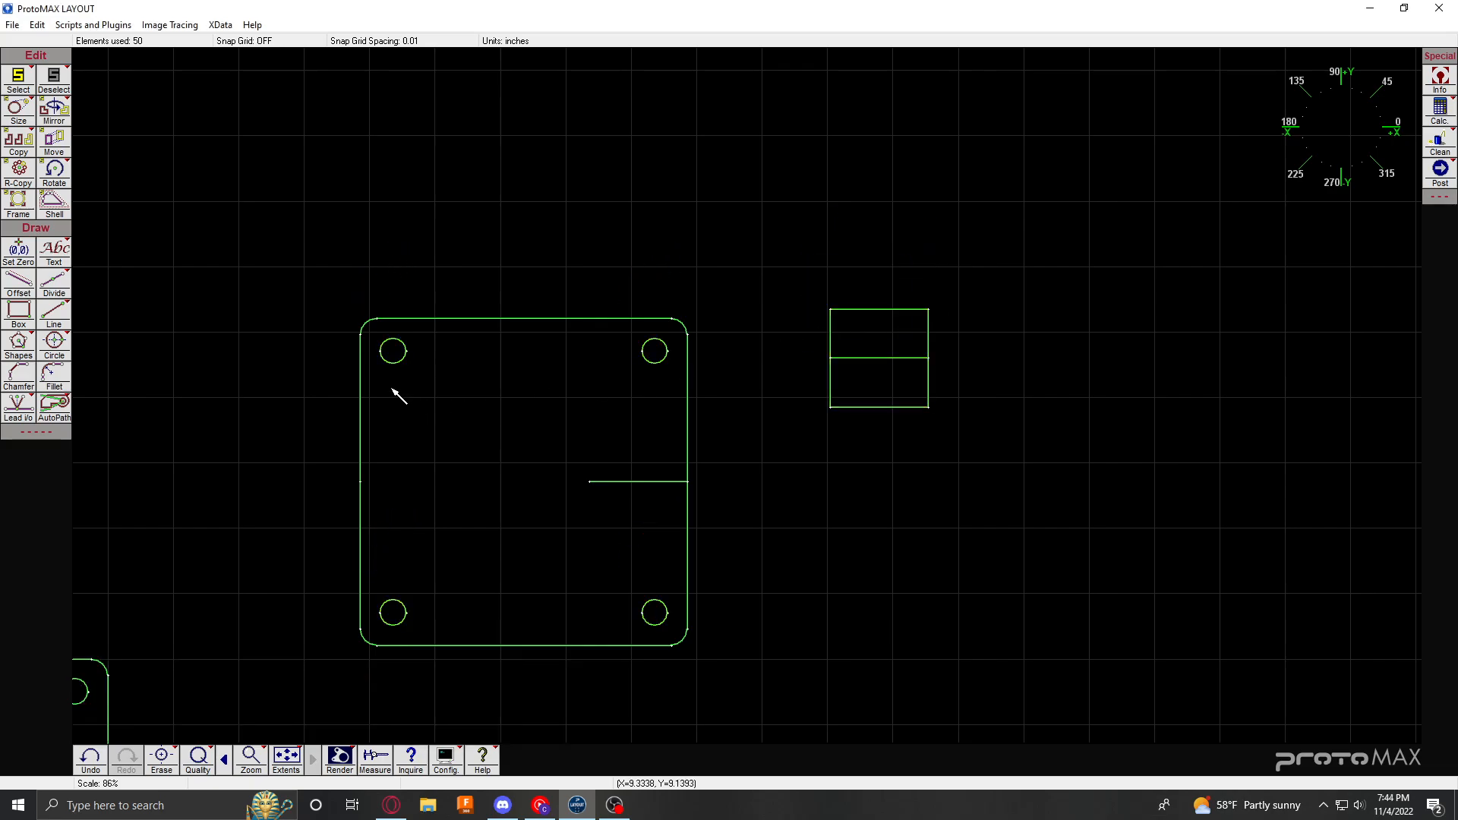
key(ctrl+z)
key(ctrl+z)
key(ctrl+z)
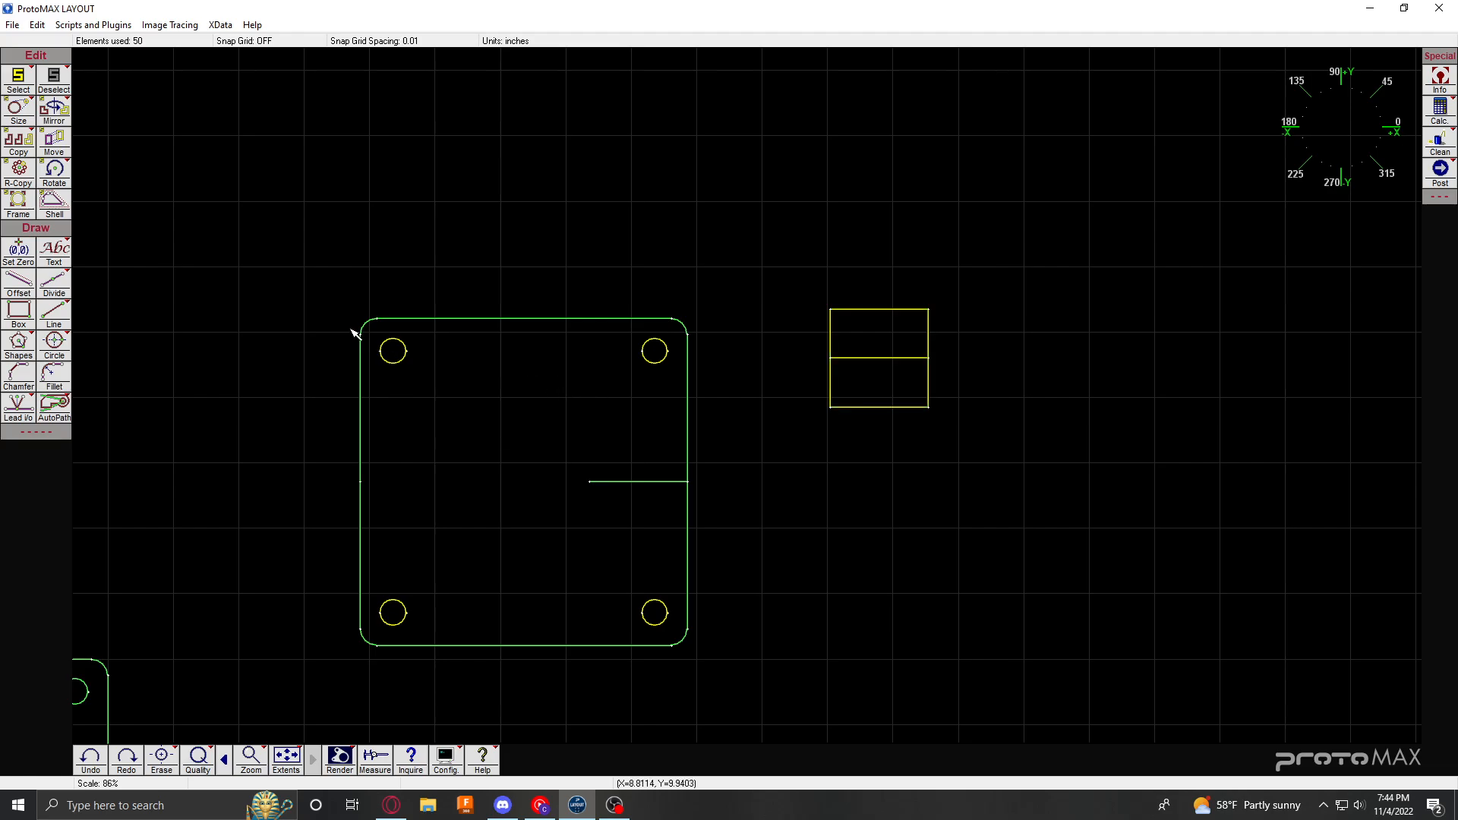
Step: Move only the 1.5 inch box by its middle line's midpoint onto the inner end of the second plate's construction line, and erase both lines
drag(293, 244, 744, 670)
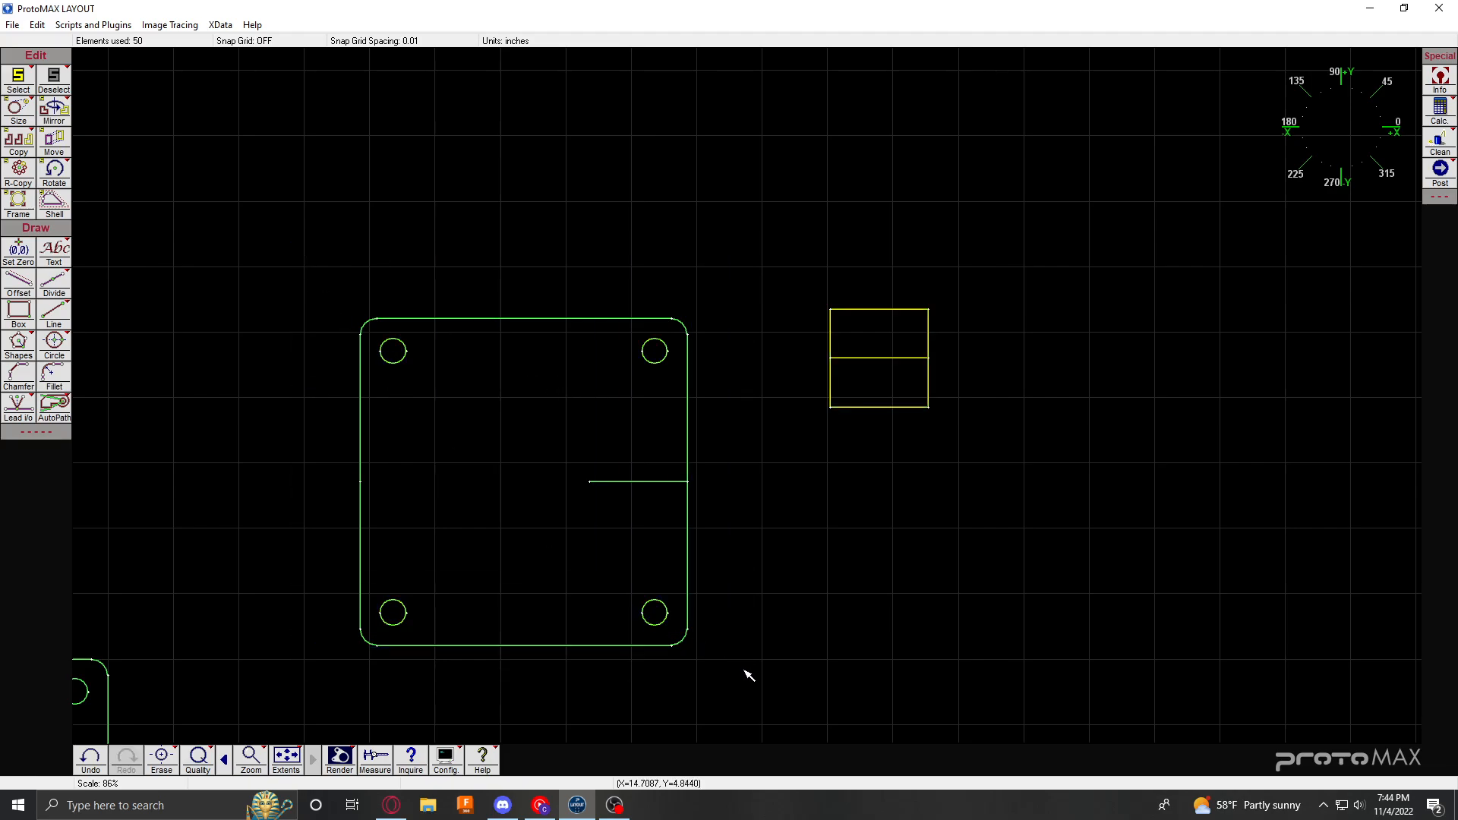
key(m)
click(881, 357)
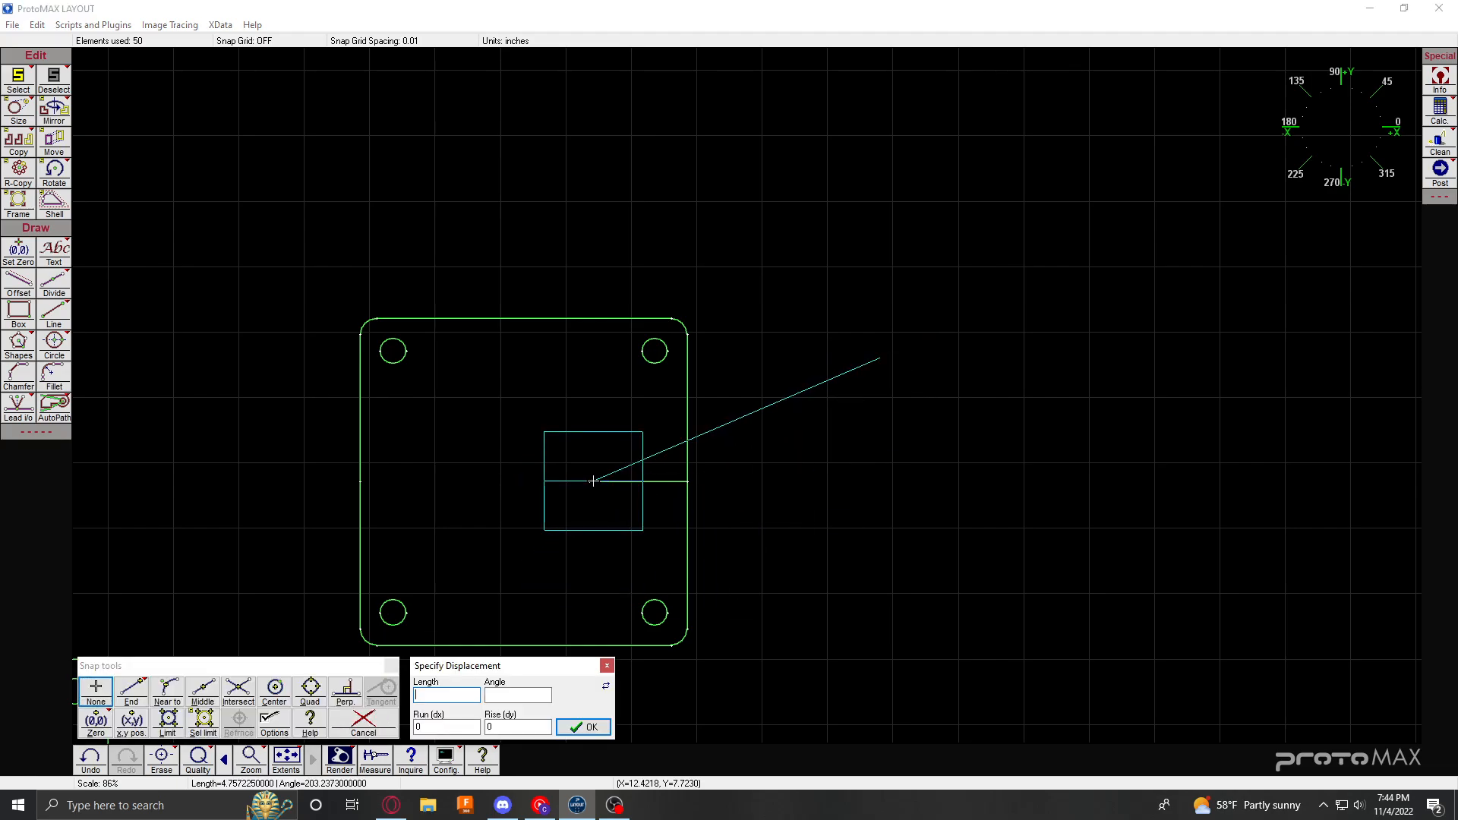
click(593, 480)
scroll(748, 397, down, 1)
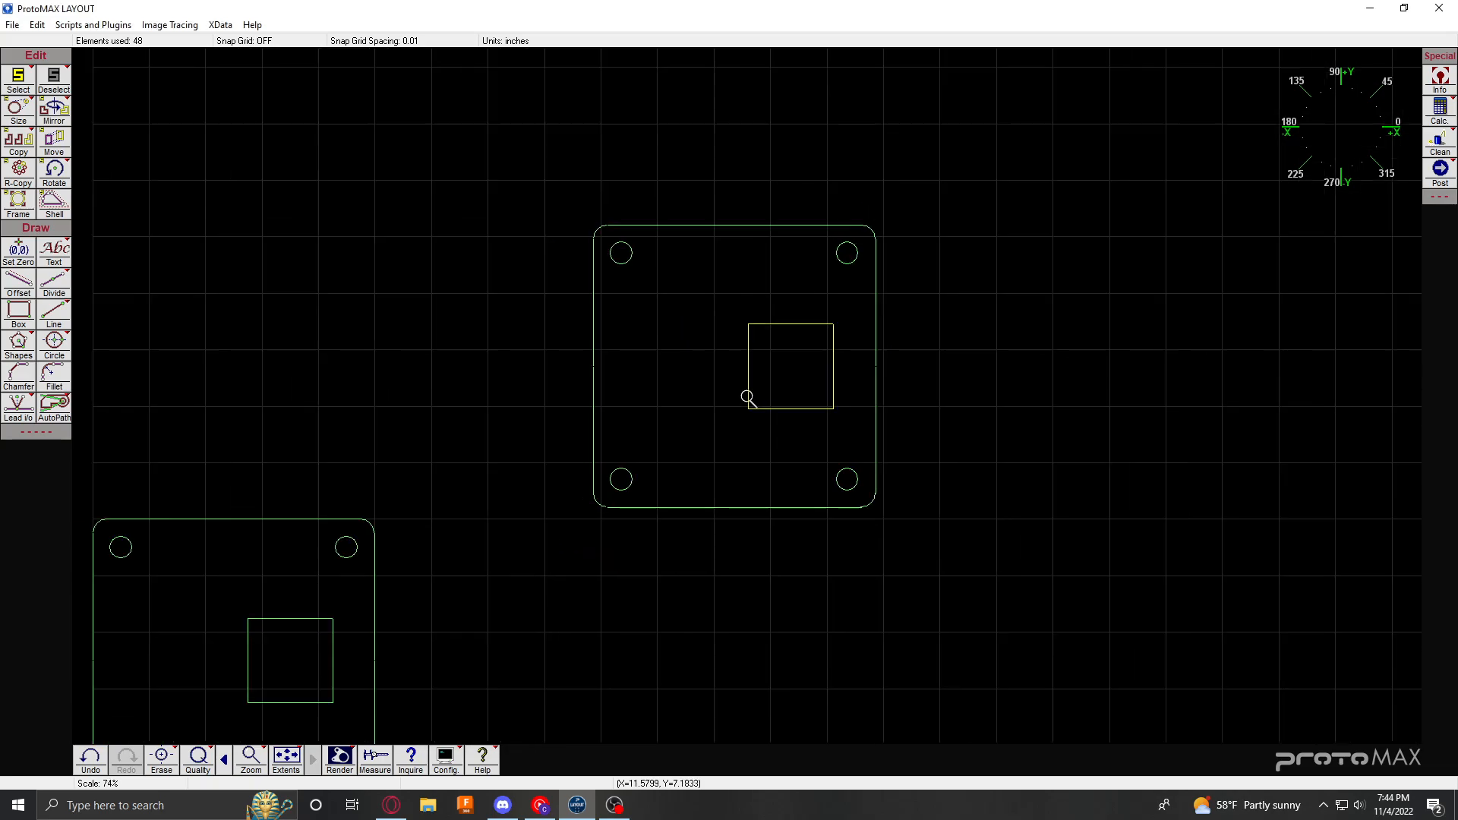
Step: Try moving the whole second plate by its upper-left hole's center onto the first plate's matching hole center, and undo the move
scroll(748, 397, down, 1)
drag(670, 156, 1041, 481)
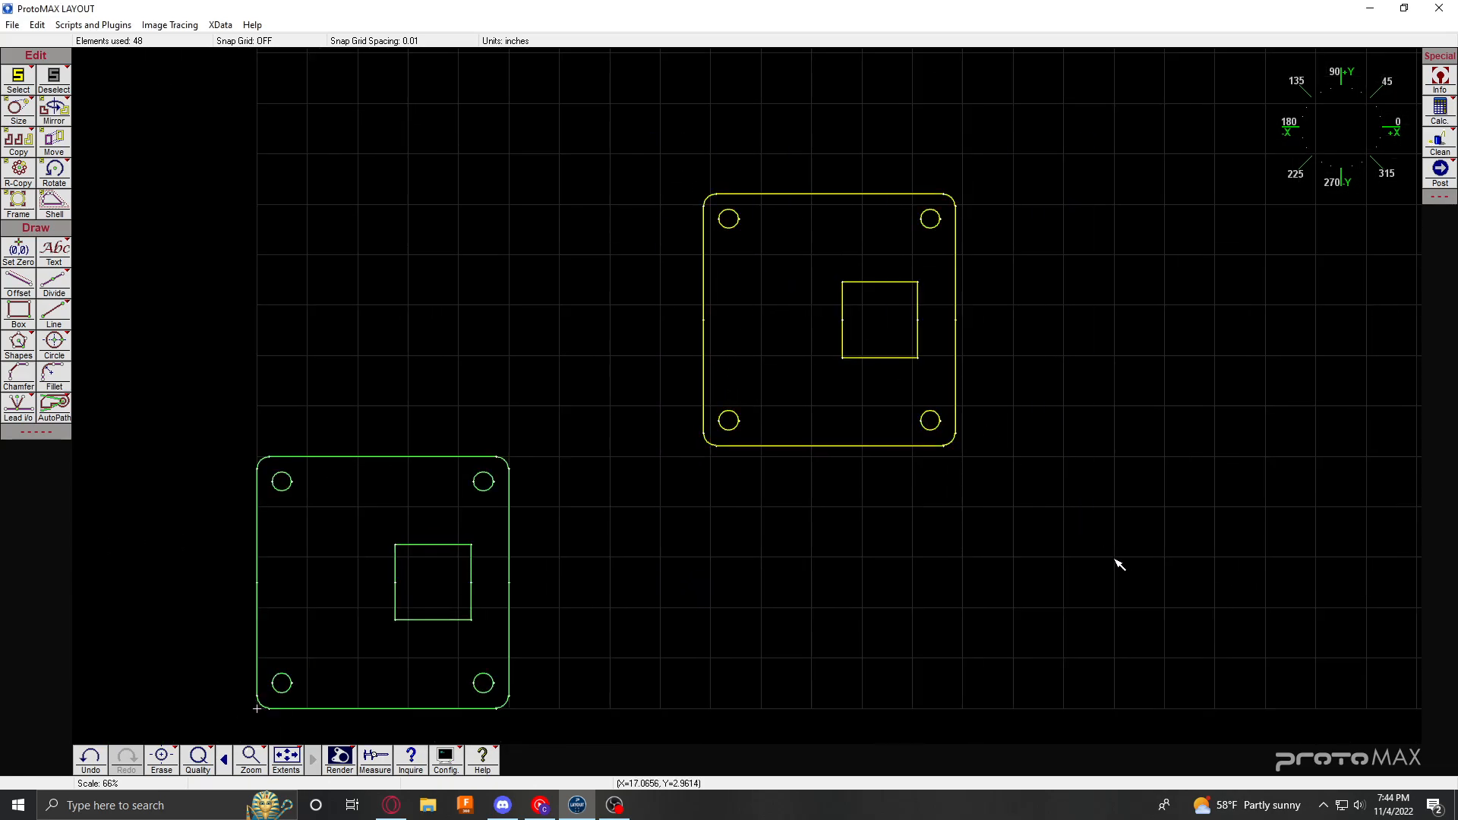
key(c)
click(729, 221)
key(Escape)
key(c)
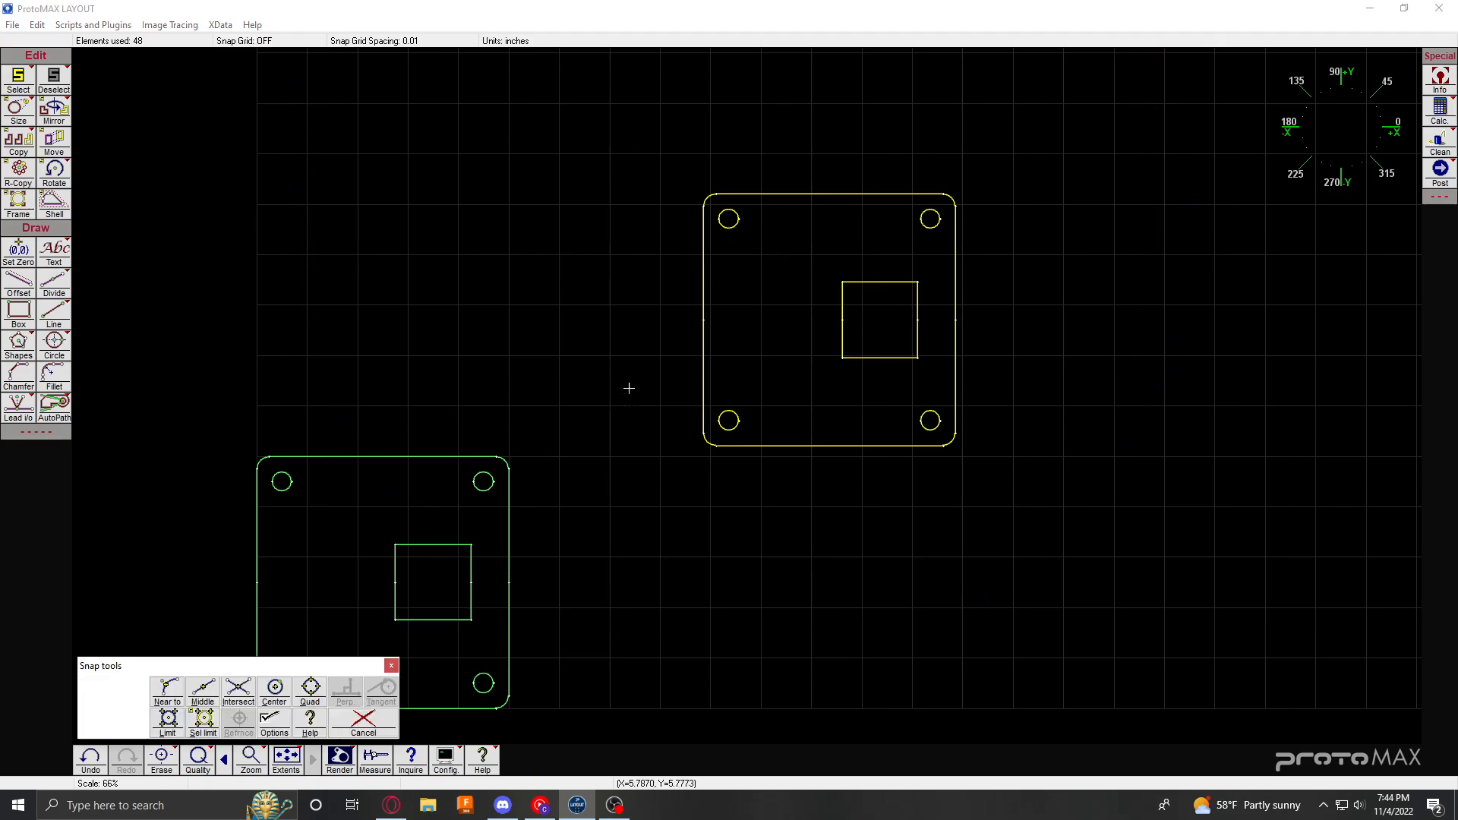
text(cc)
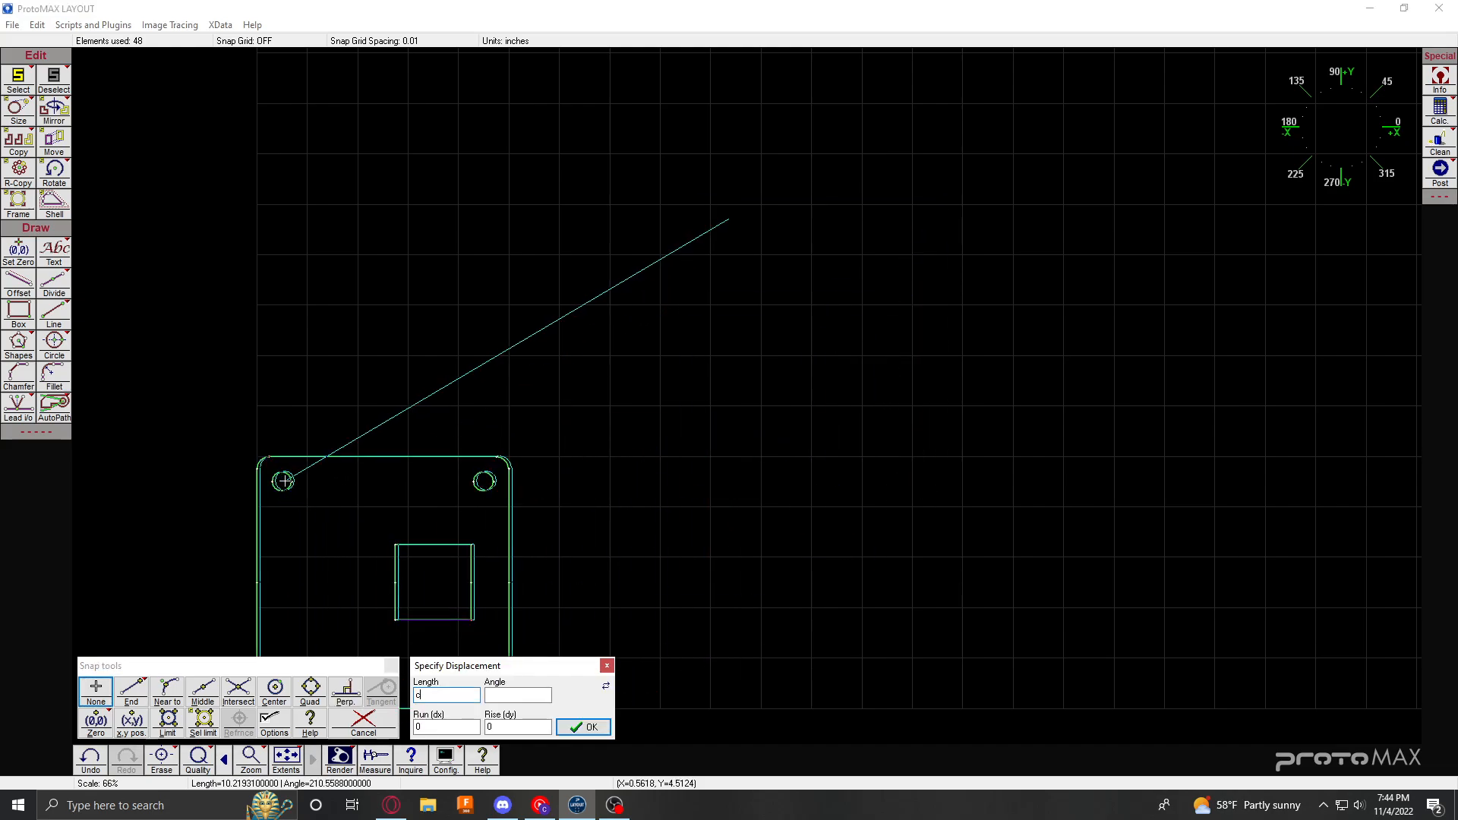
scroll(373, 523, up, 2)
scroll(789, 418, down, 2)
scroll(747, 396, up, 1)
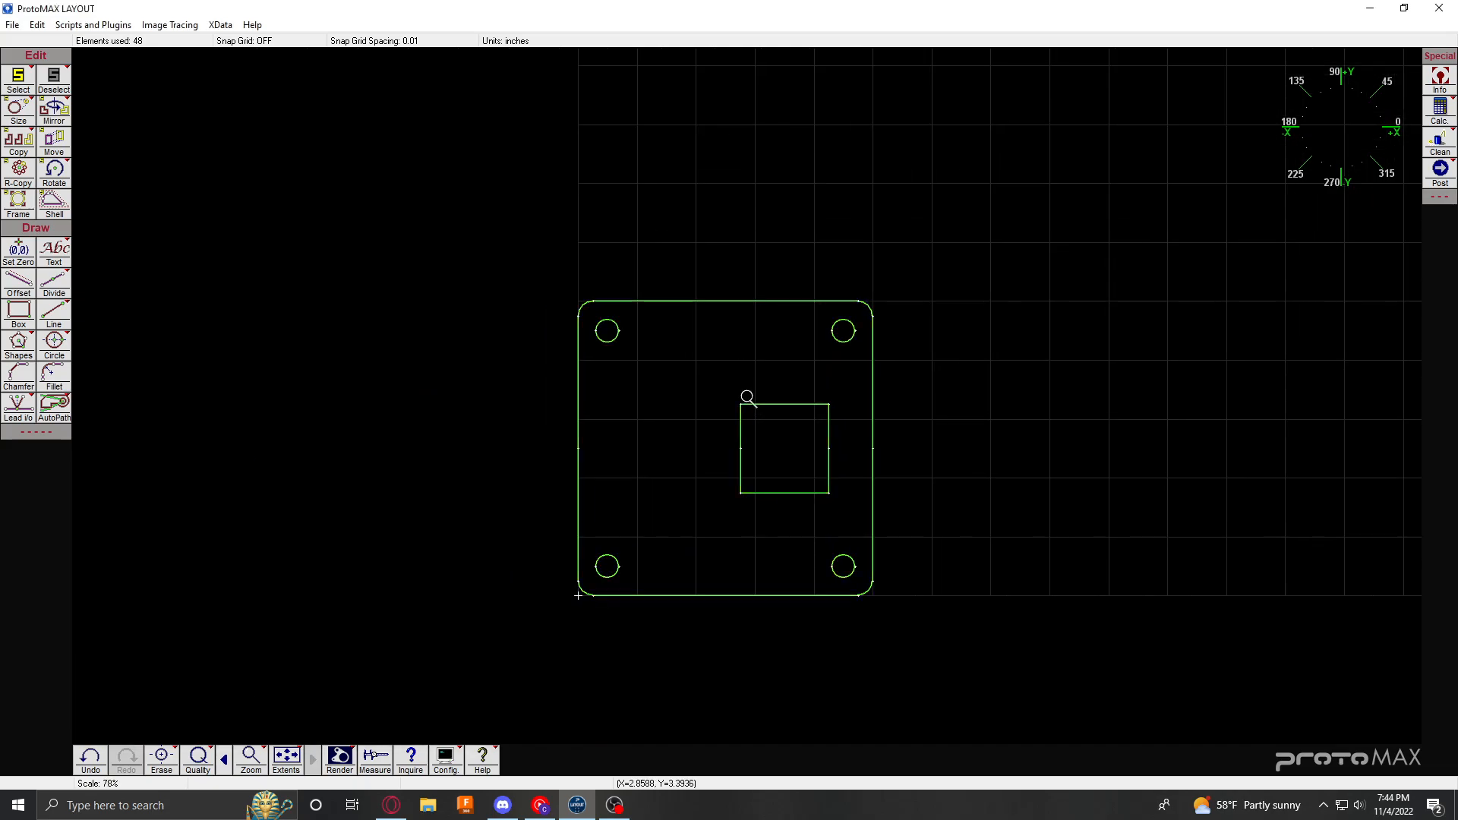
key(ctrl+z)
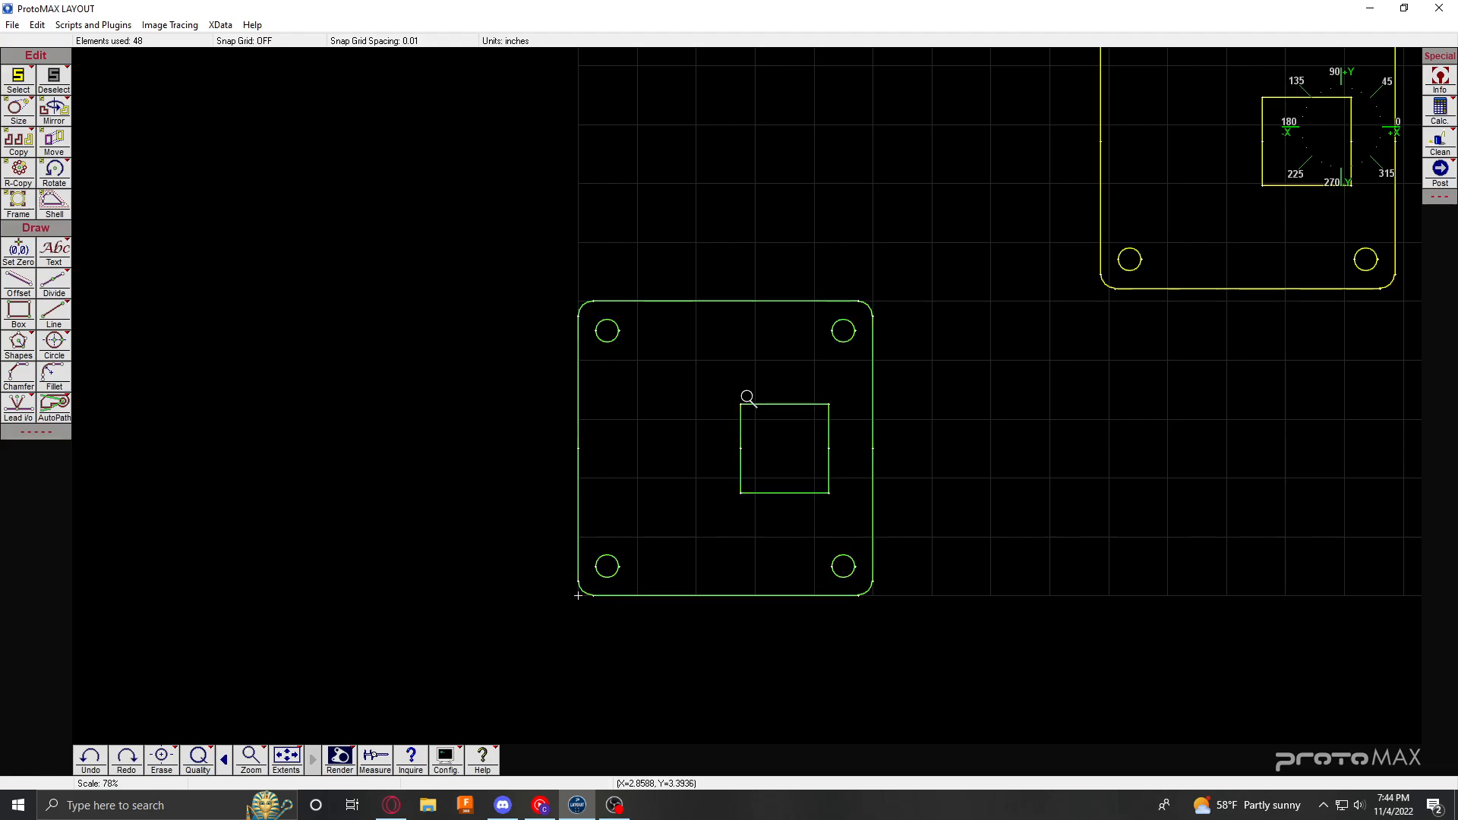
Step: Delete the entire second plate, including its holes and box, leaving the original plate at the origin
scroll(748, 397, down, 2)
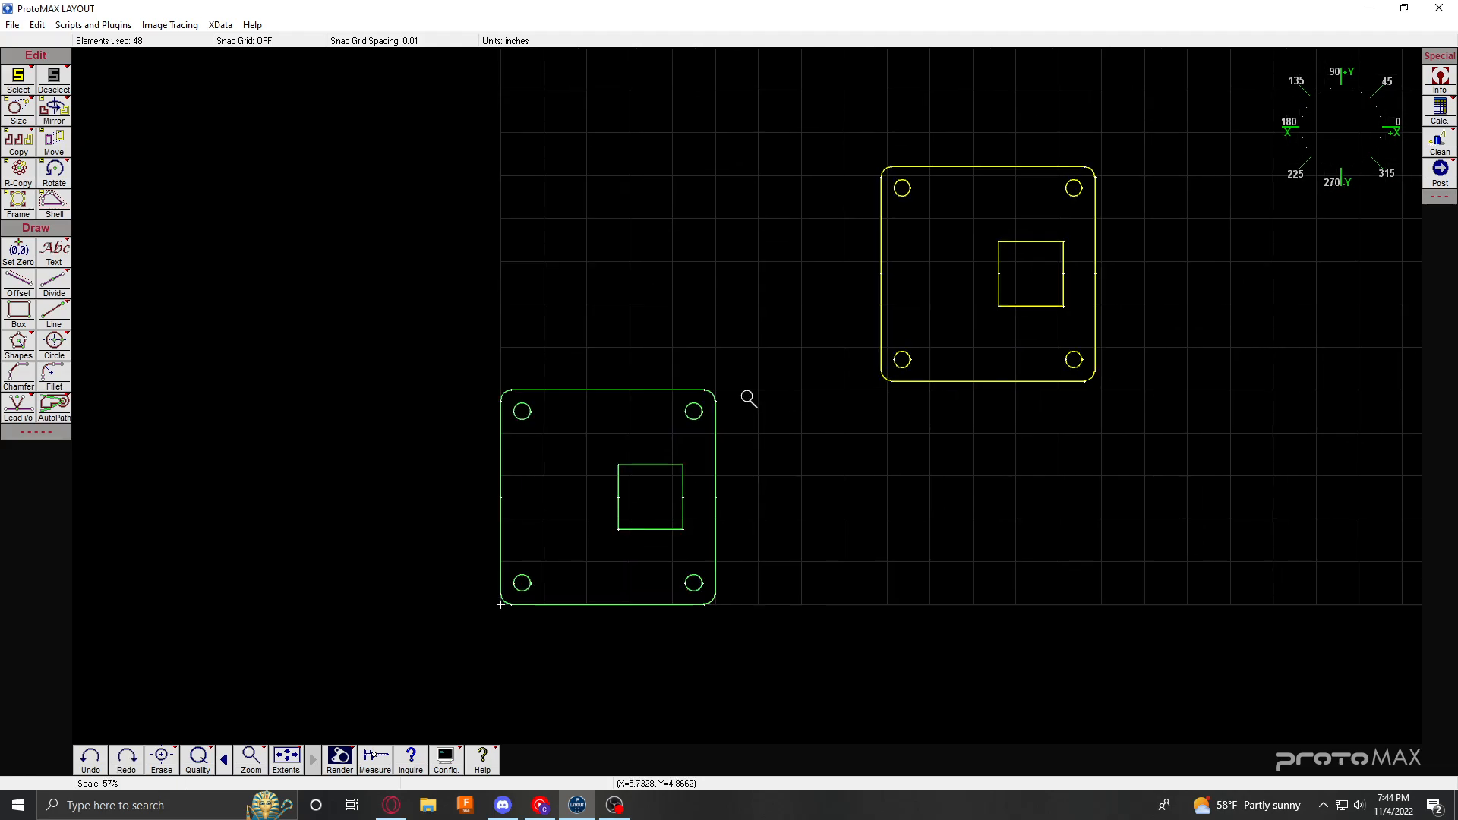
key(Delete)
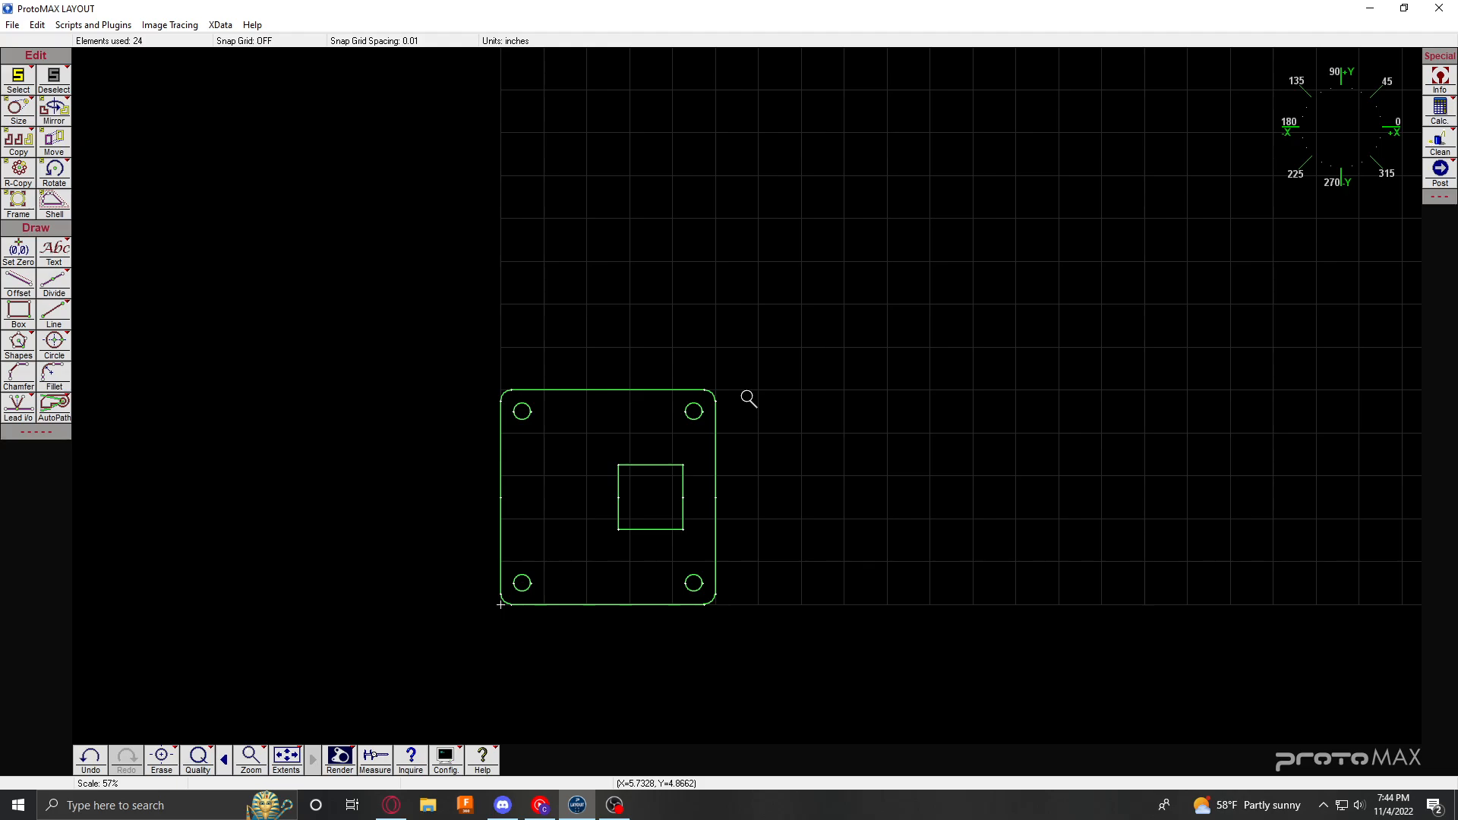
click(681, 490)
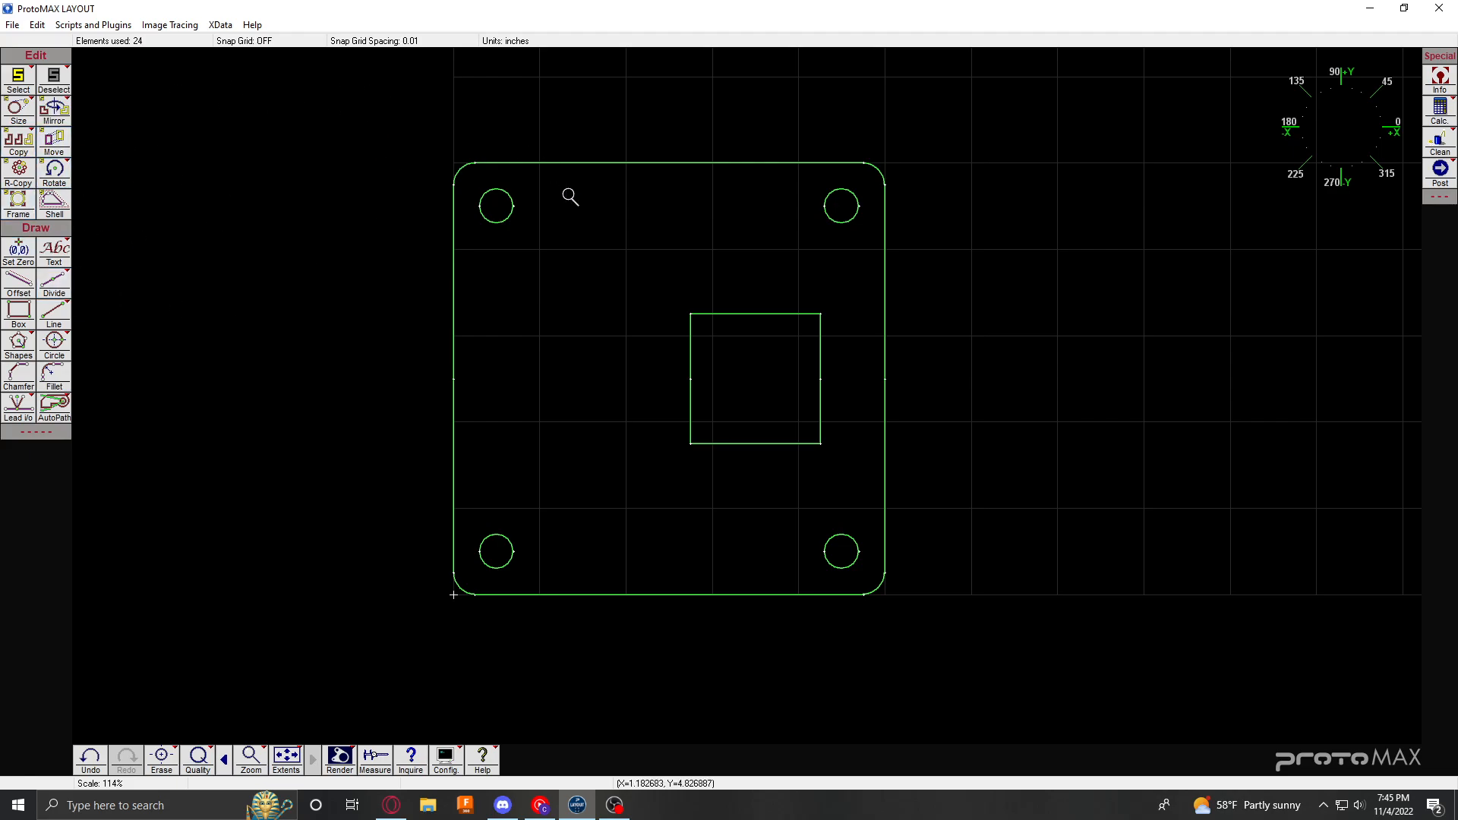
Step: Copy the entire plate with its holes and box at a 5.25 inch displacement and 0 degree angle, making 9 additional copies
scroll(823, 353, down, 2)
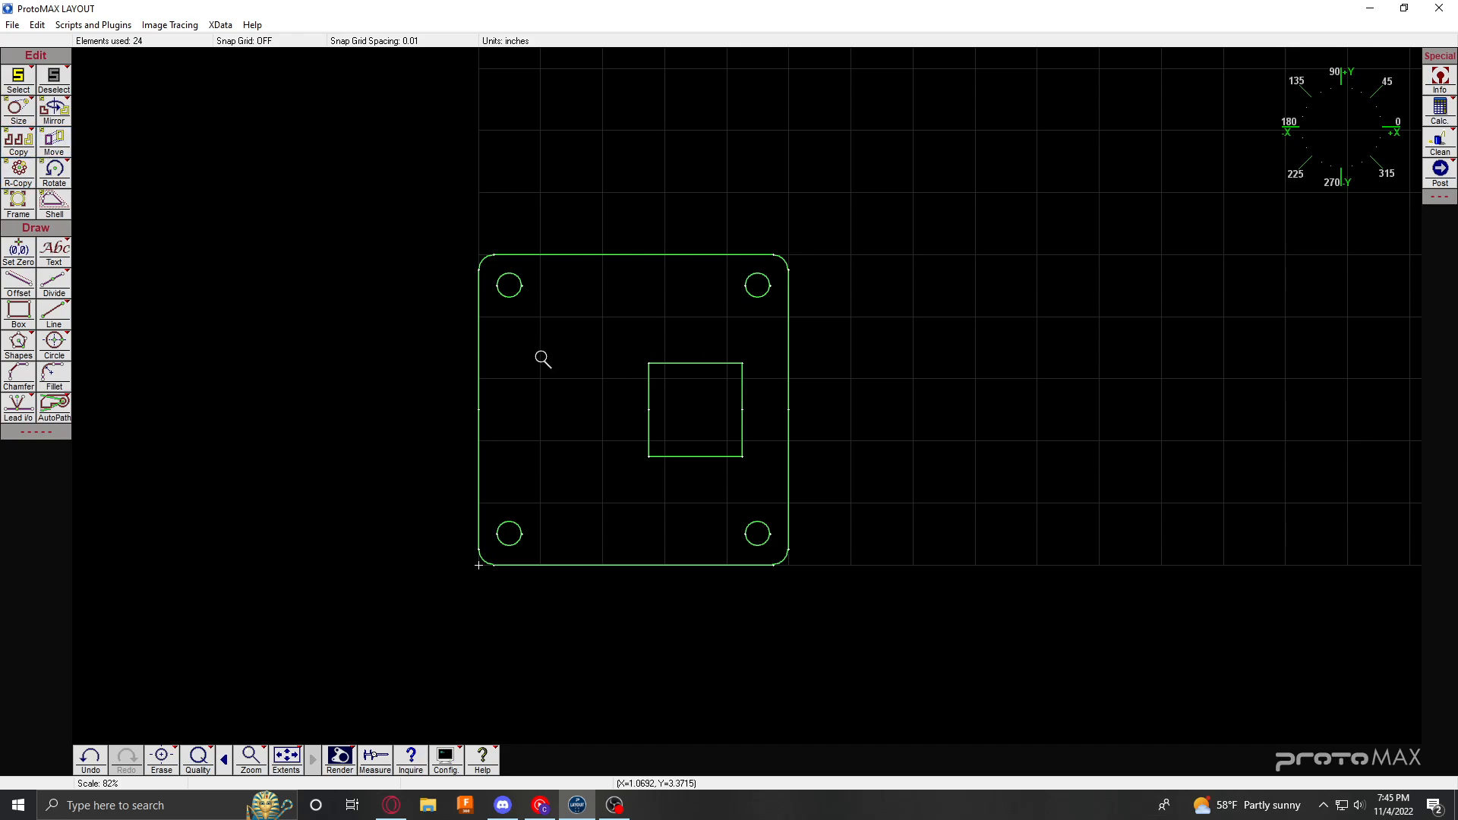
drag(377, 192, 940, 632)
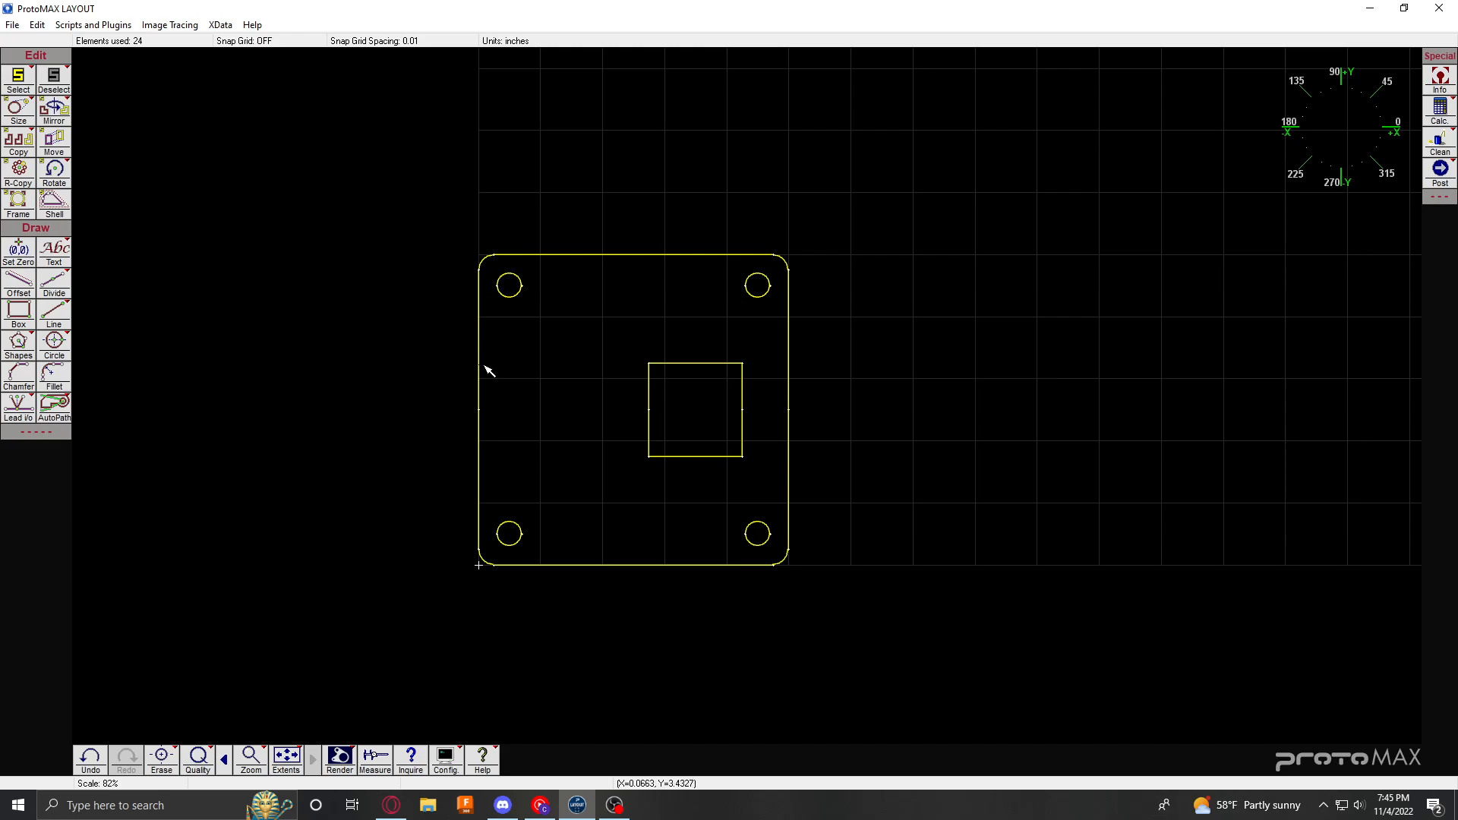
click(18, 144)
click(571, 343)
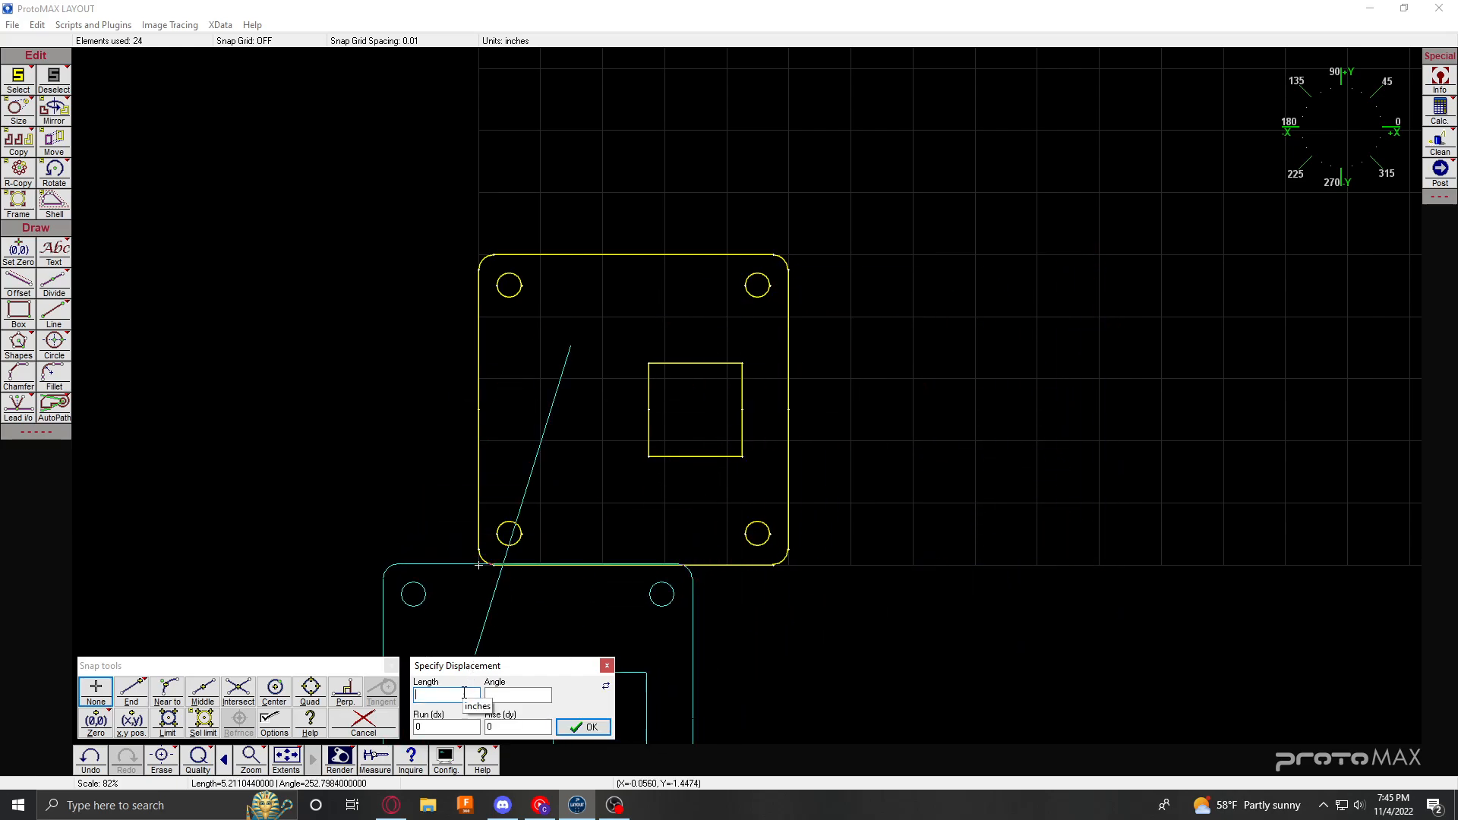
text(5.25)
key(Tab)
text(0)
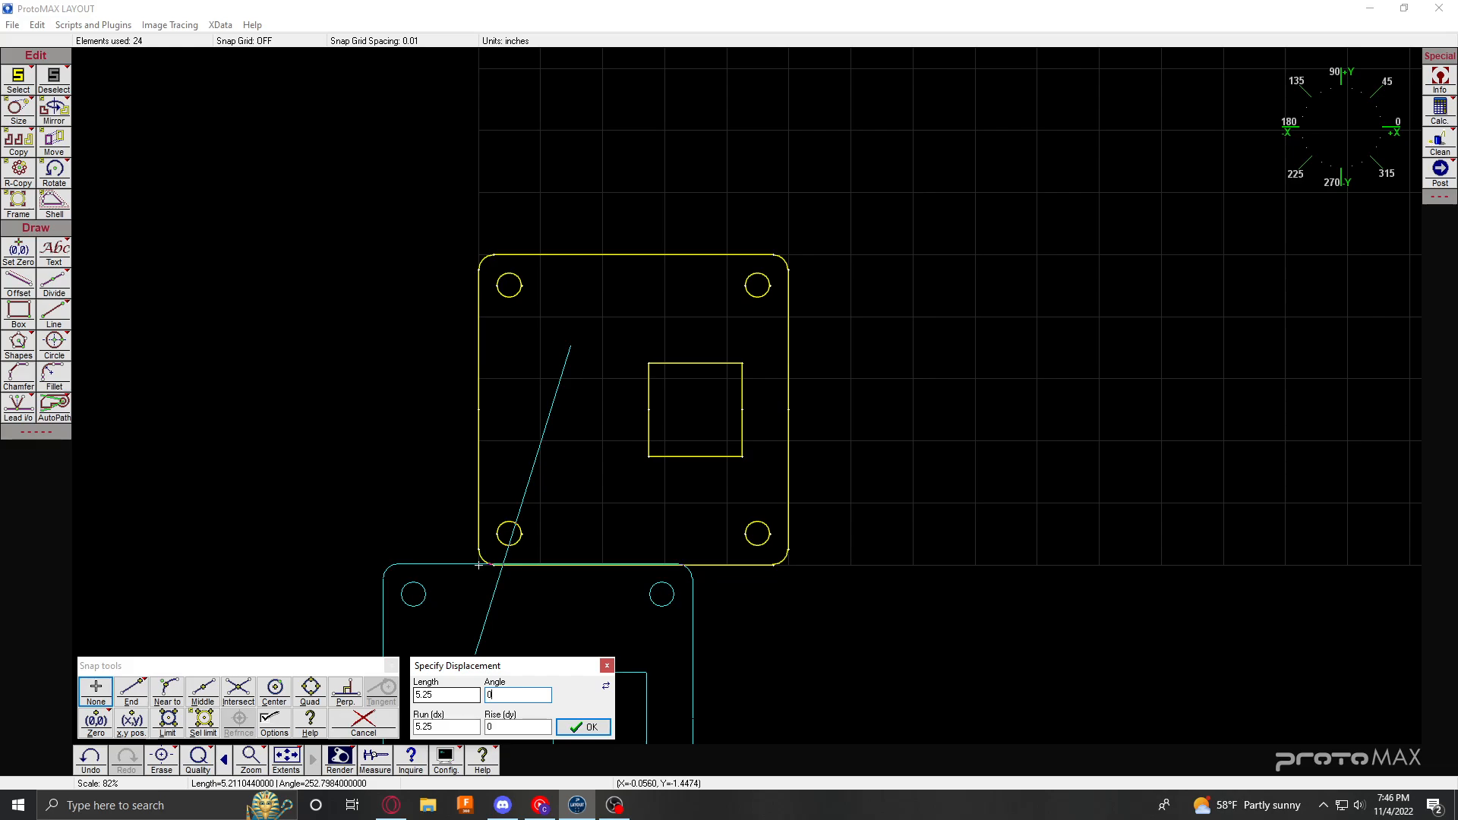
key(Return)
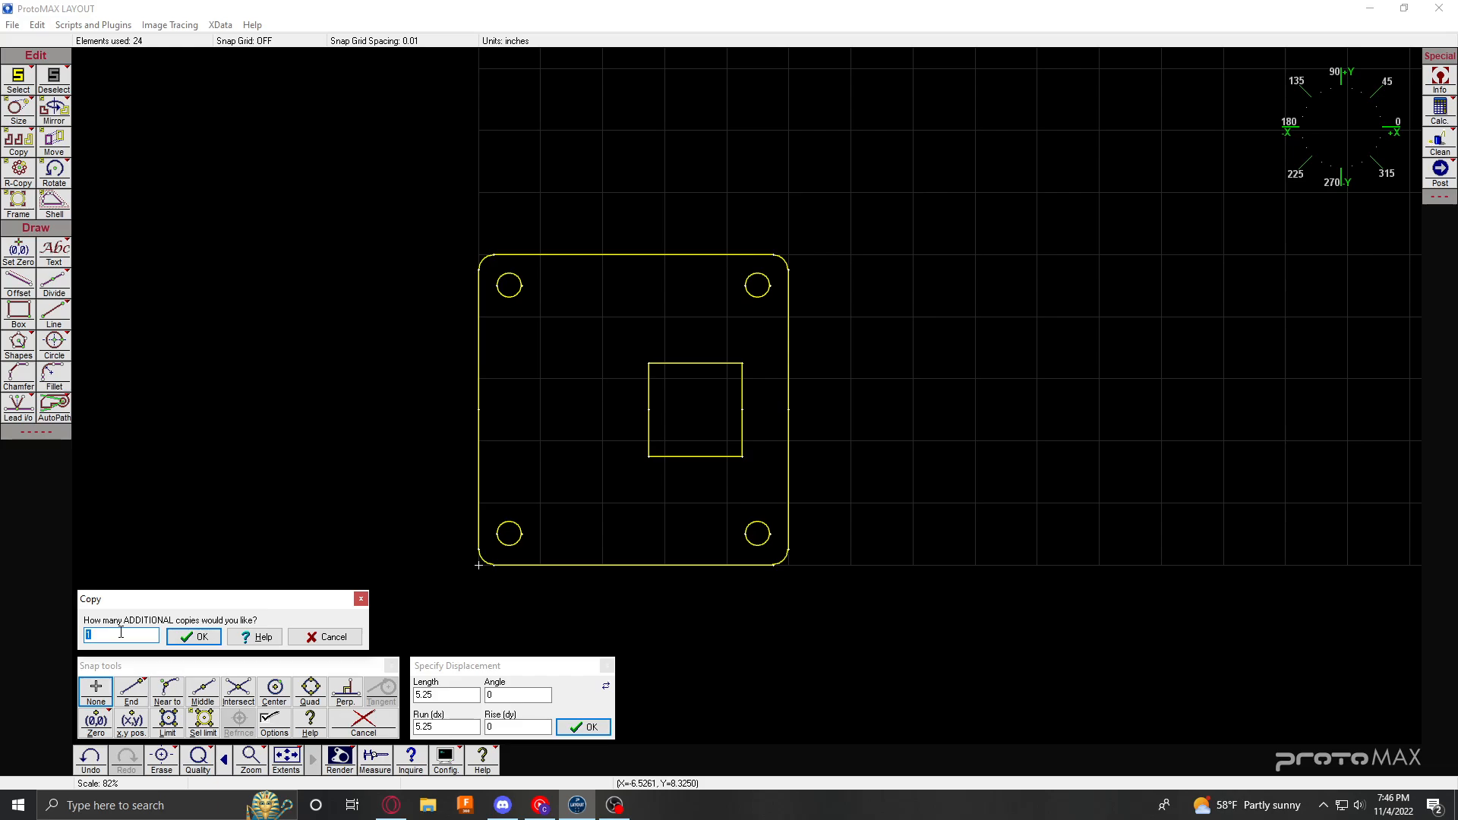
text(9)
click(194, 636)
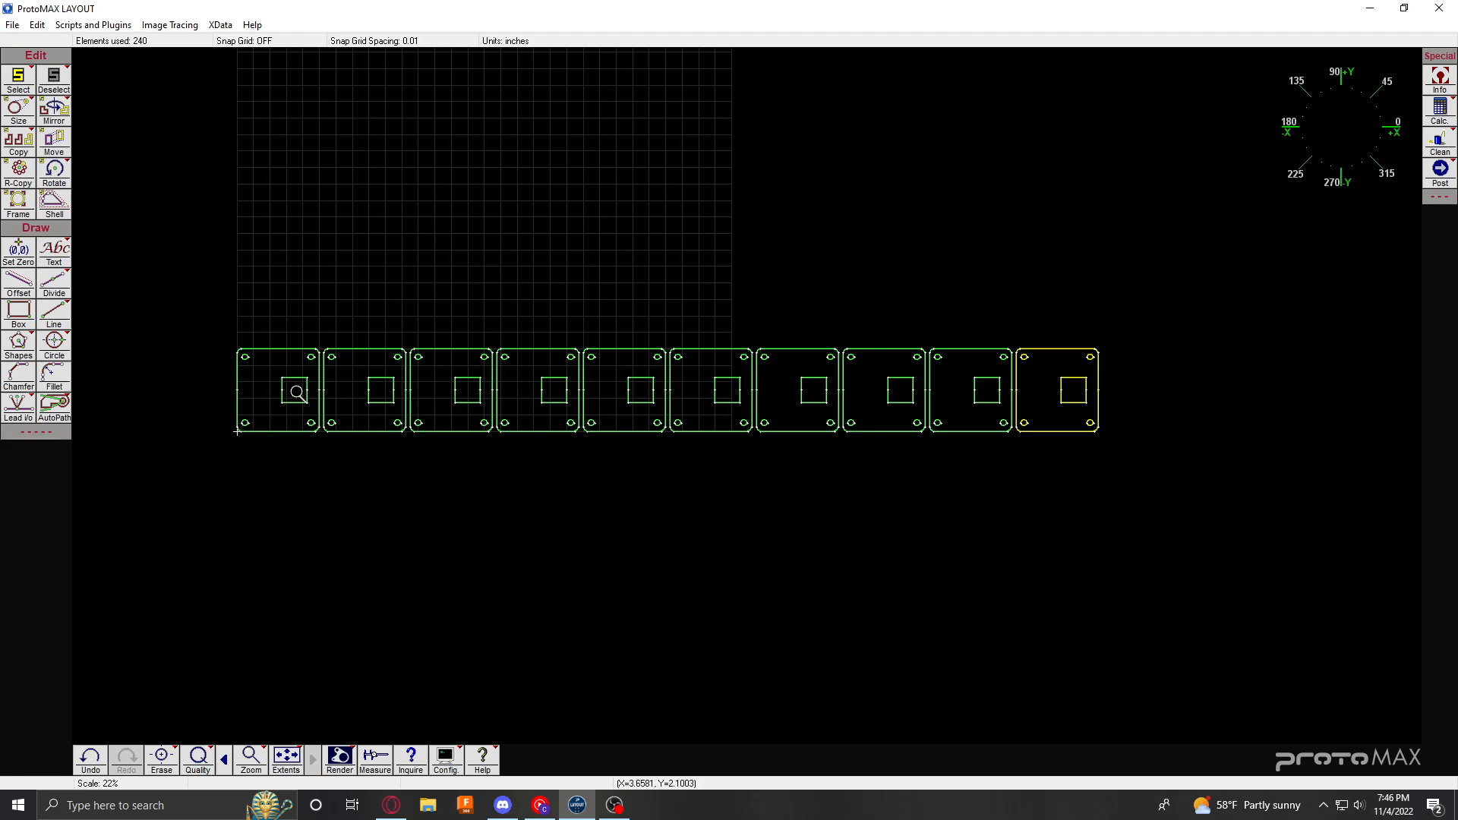
Step: Mirror the complete row of ten plates upward across its top edge, keeping the original row
scroll(295, 391, up, 1)
scroll(889, 412, down, 1)
scroll(1015, 386, up, 1)
scroll(768, 398, up, 1)
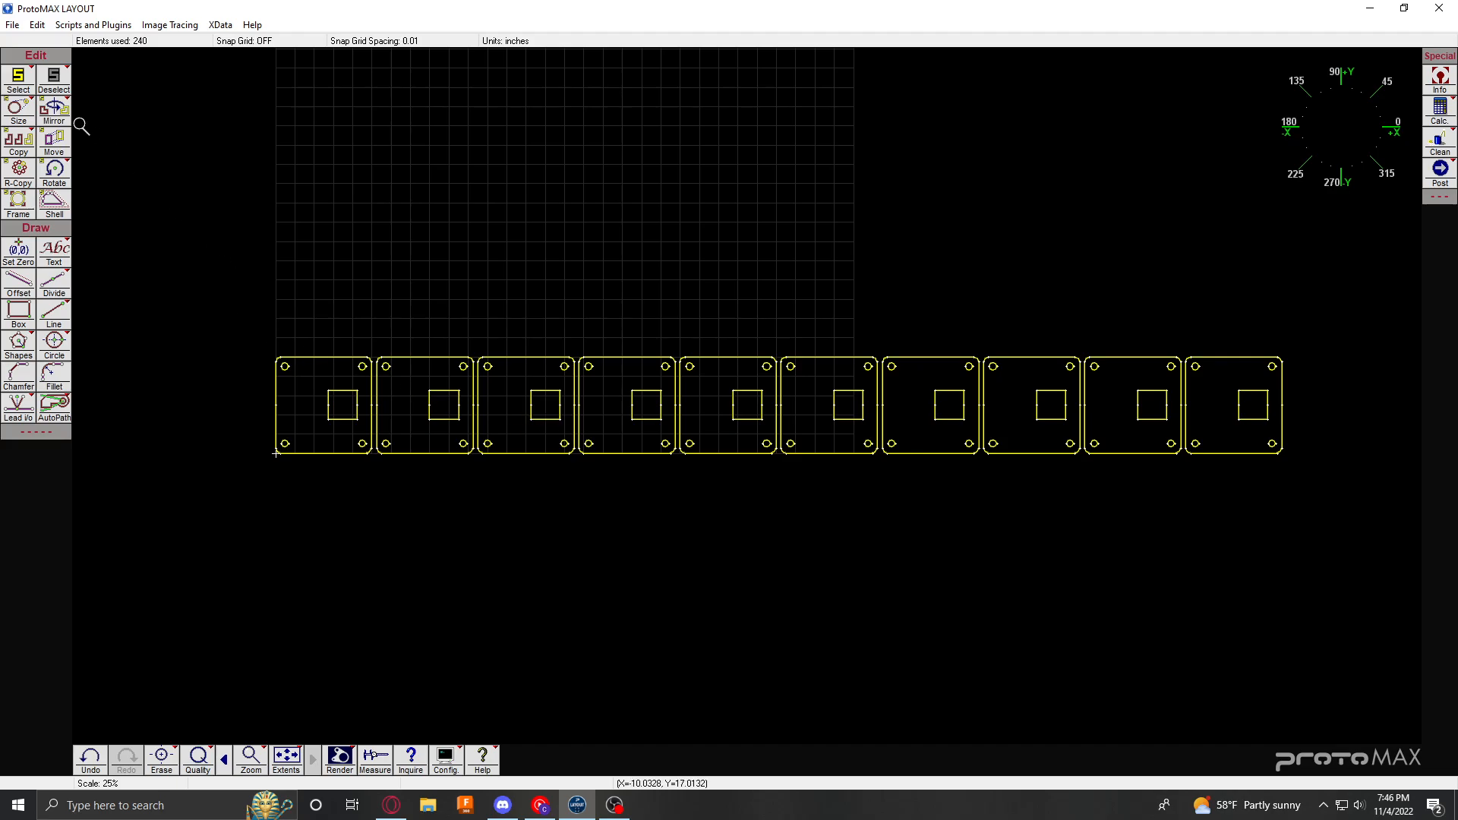
click(54, 110)
click(91, 143)
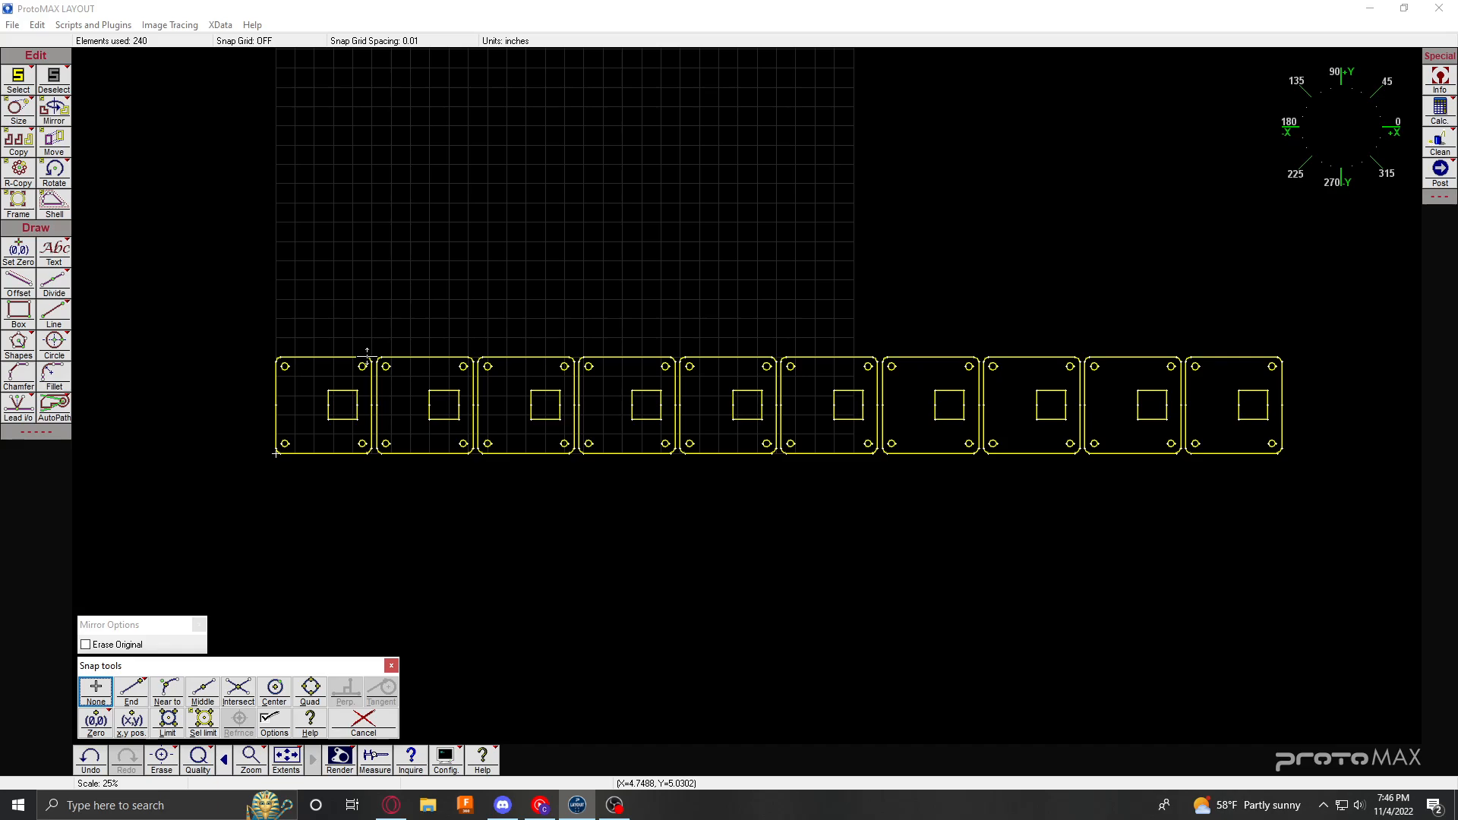
click(367, 356)
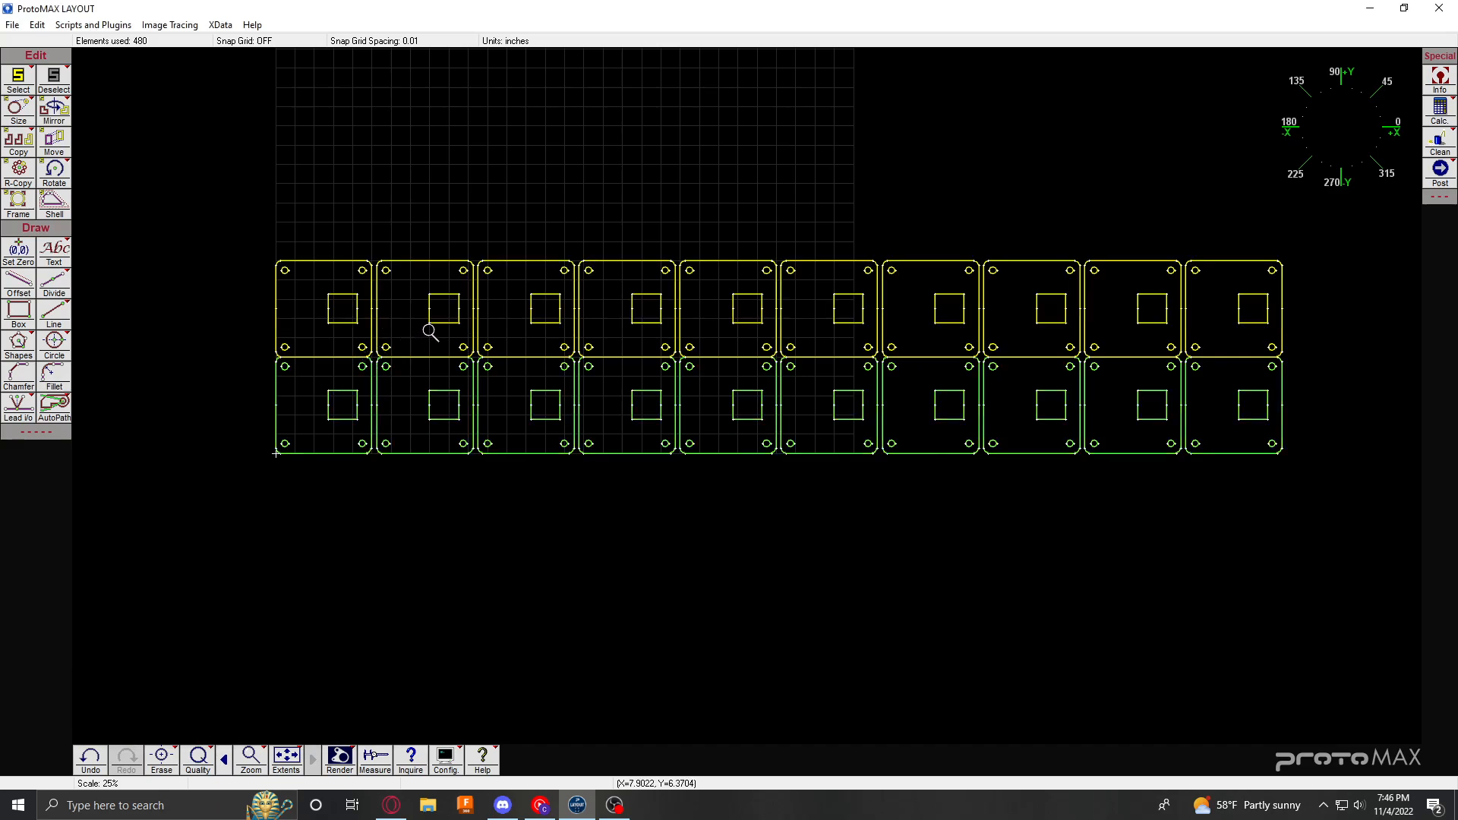
Step: Move the mirrored upper row of plates by 0.25 inch at a 90 degree angle
key(m)
right_click(429, 324)
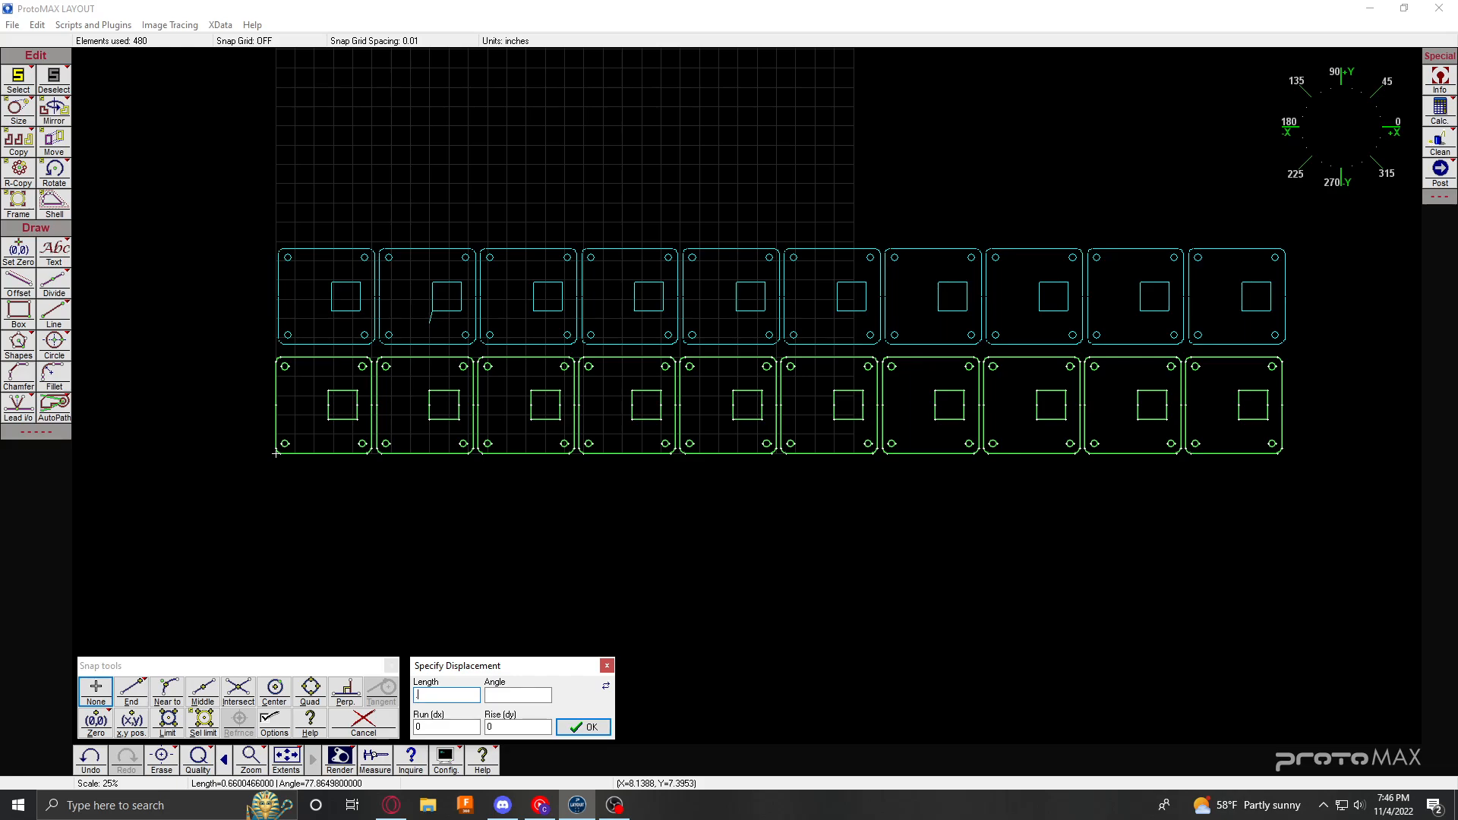
text(.25)
key(Tab)
text(90)
key(Return)
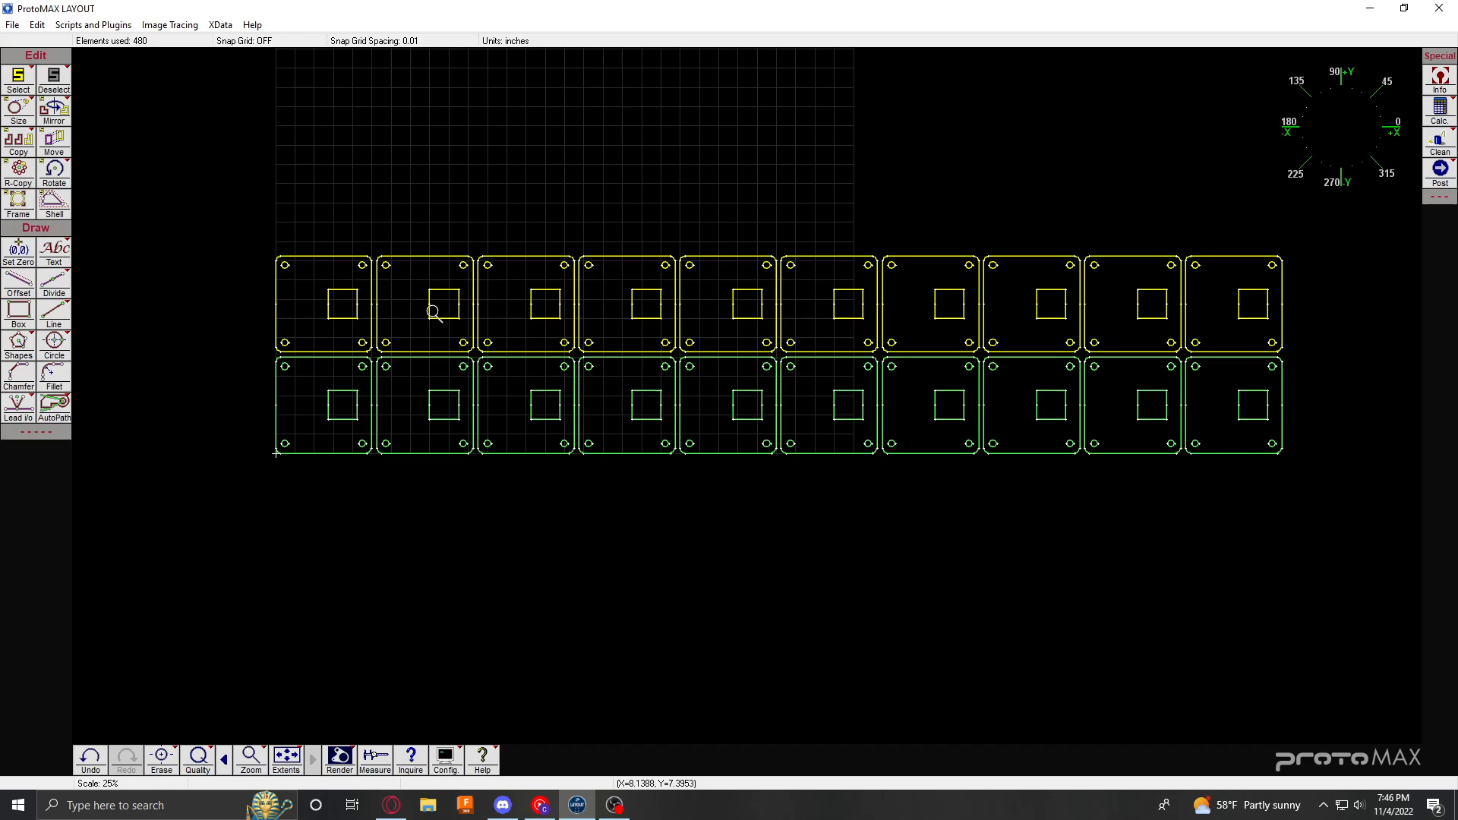